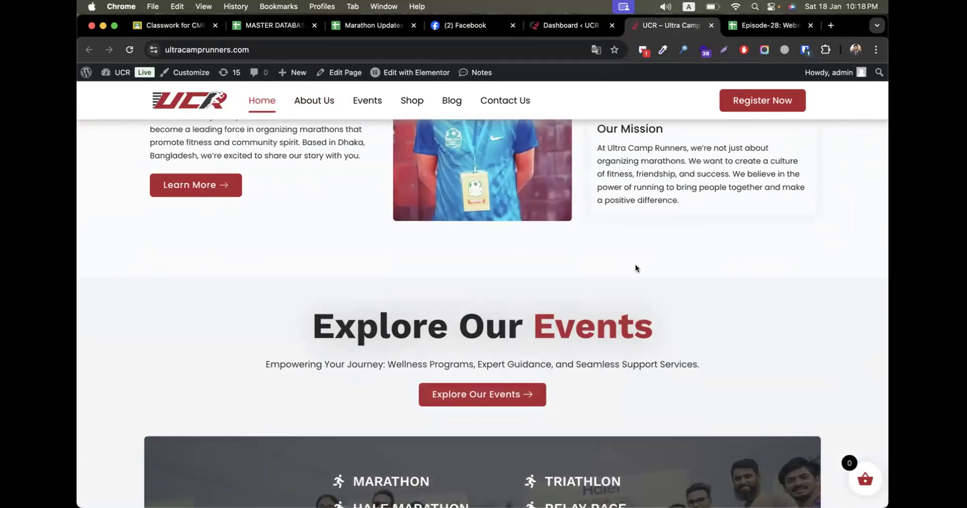
- Look through the Ultra Camp Runners home page, from the events section down to the footer
scroll(636, 264, "down", 10)
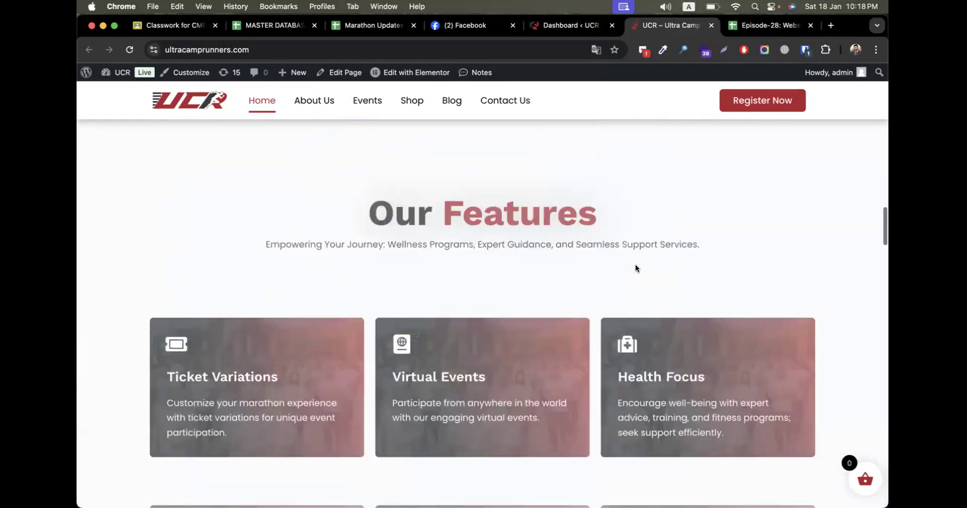
scroll(720, 300, "down", 12)
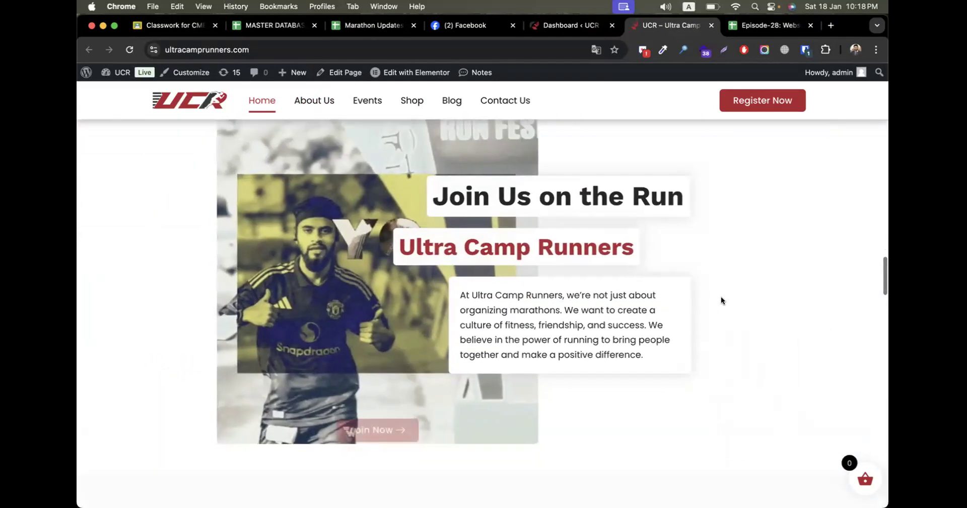
scroll(720, 300, "down", 15)
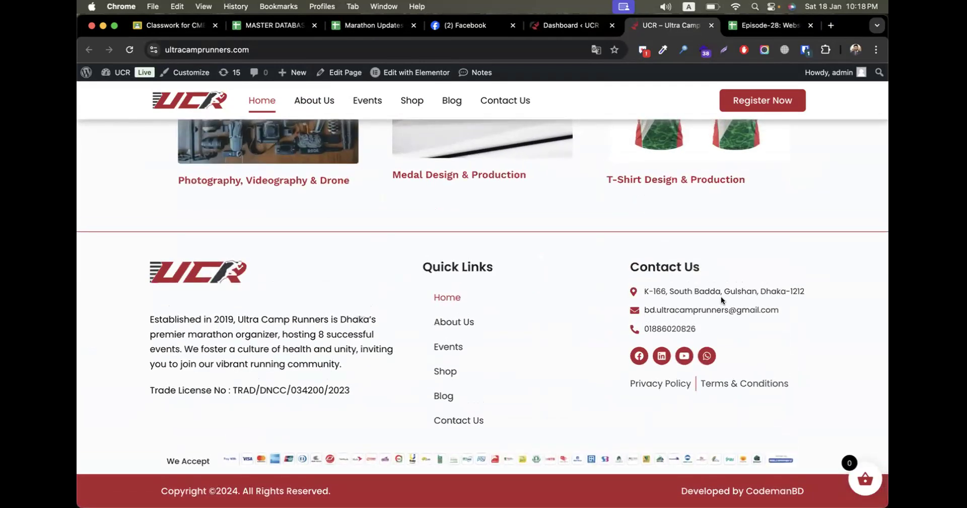
scroll(720, 301, "up", 20)
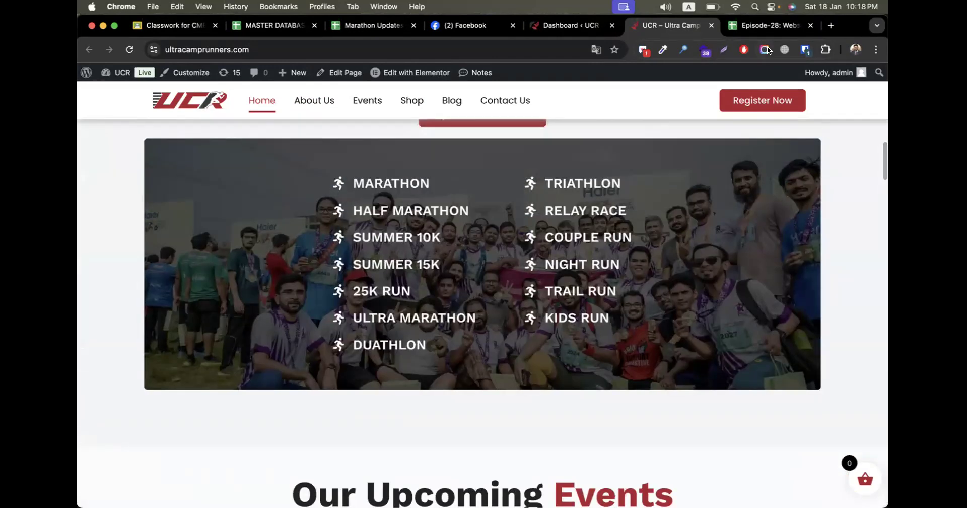
- Move the Episode-28 spreadsheet tab ahead of the UCR site and read through its sheet on WordPress attack types
left_click_drag(796, 25, 683, 26)
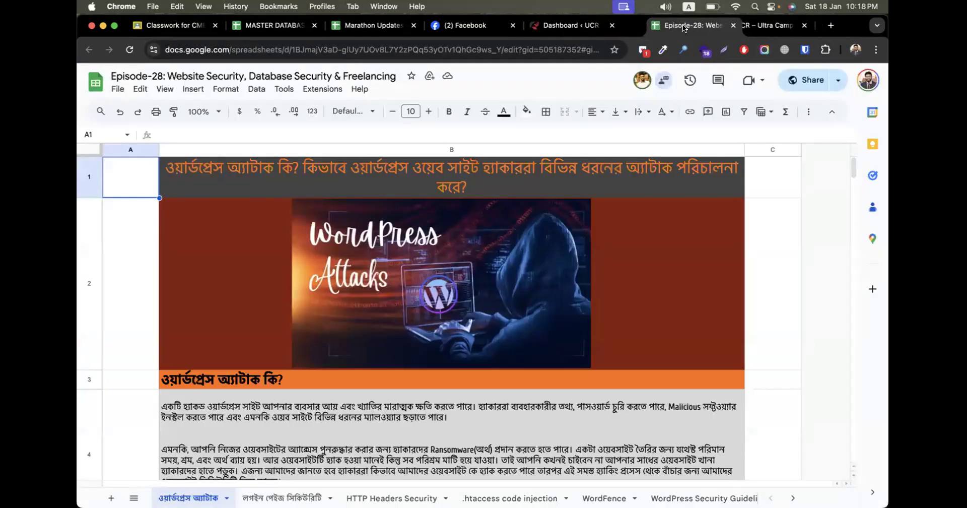
scroll(515, 349, "down", 5)
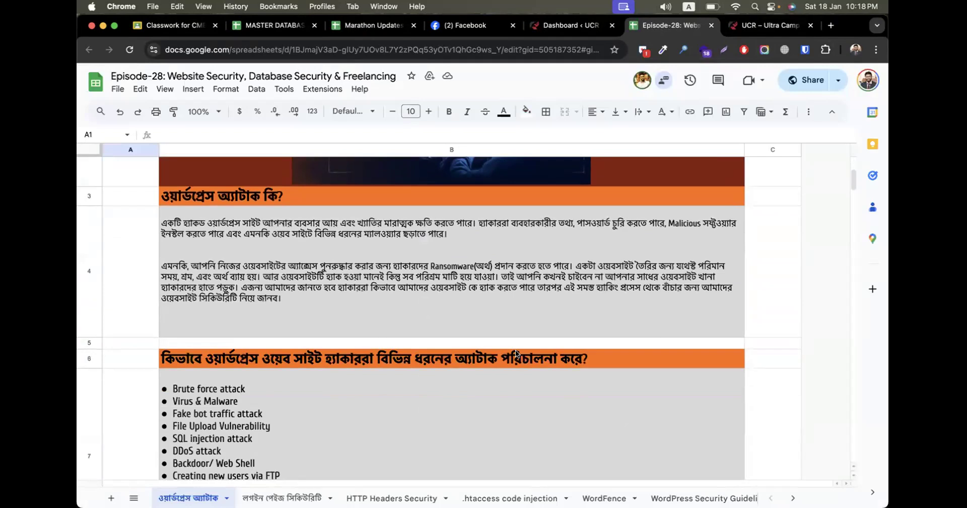
scroll(515, 353, "down", 4)
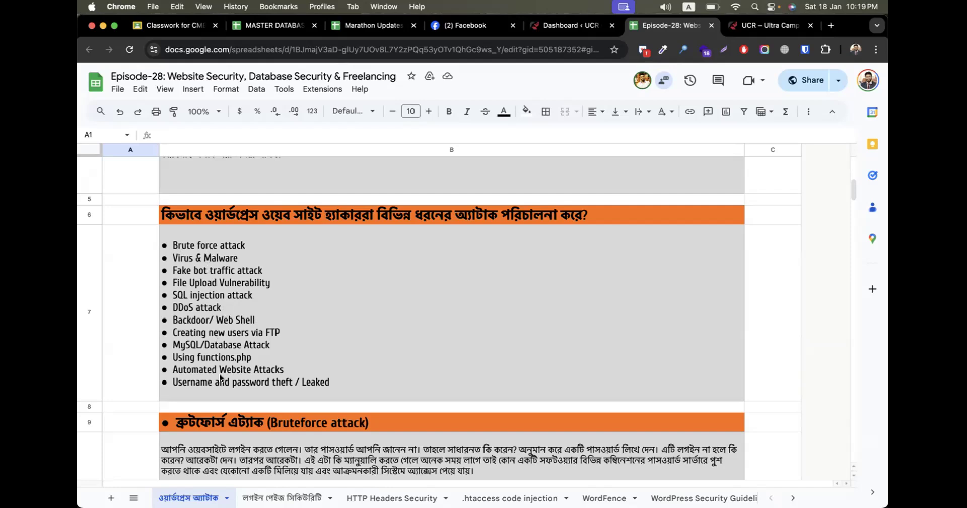
scroll(219, 374, "down", 20)
scroll(220, 377, "down", 3)
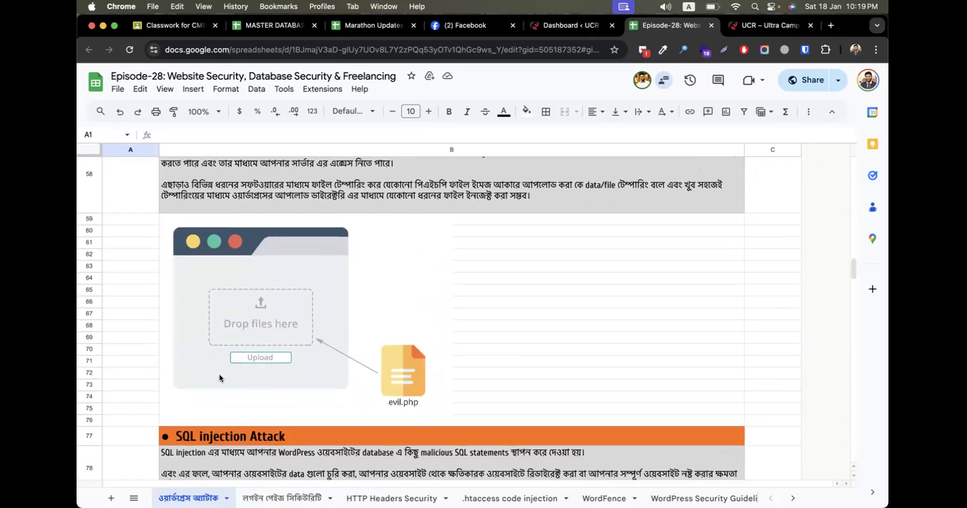
- Open the login page security sheet and read the section on the default WordPress login URLs
left_click(282, 498)
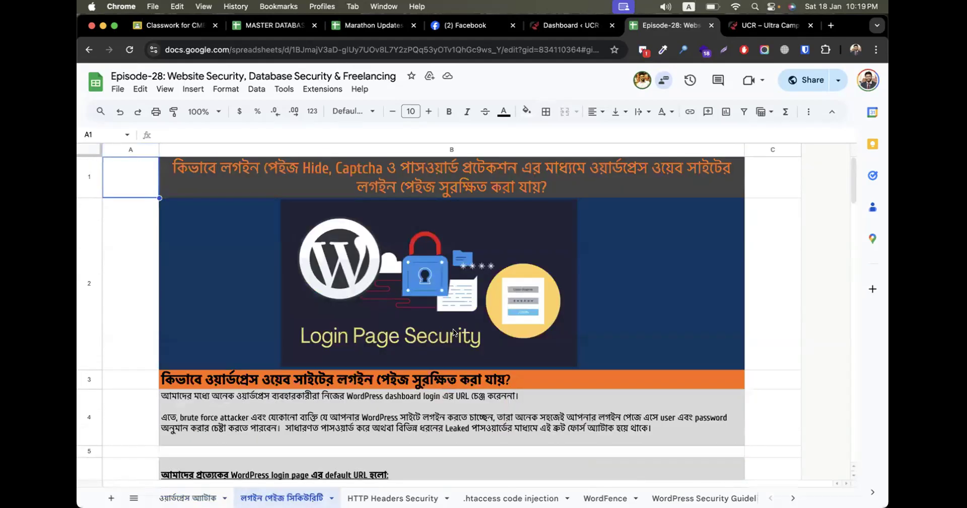
scroll(380, 339, "down", 4)
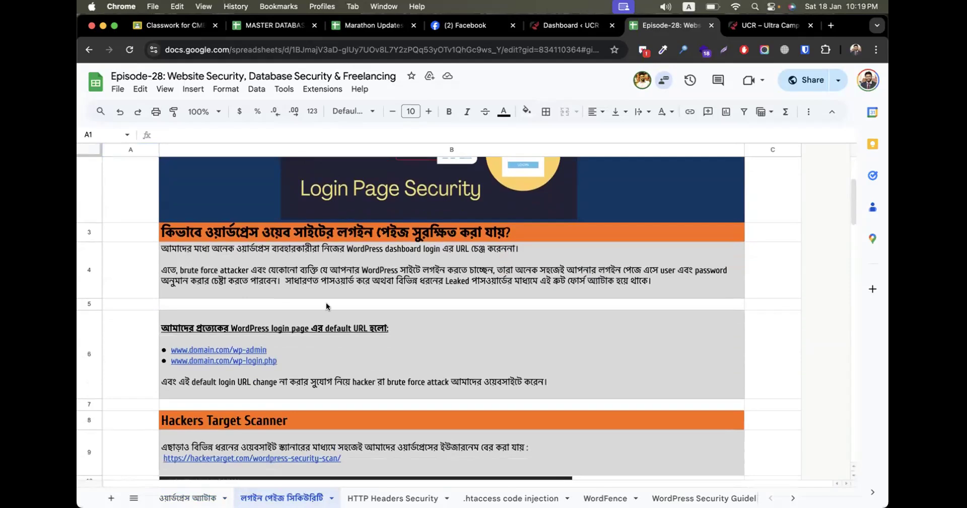
scroll(325, 302, "down", 2)
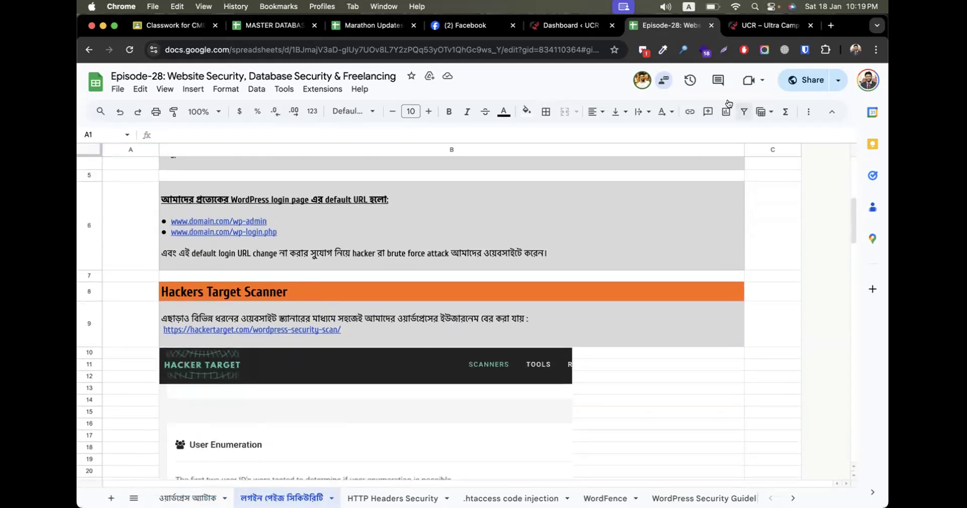
- Return to the UCR site and inspect its technologies with Wappalyzer and its theme and plugins with SpyBar
left_click(742, 30)
left_click(230, 49)
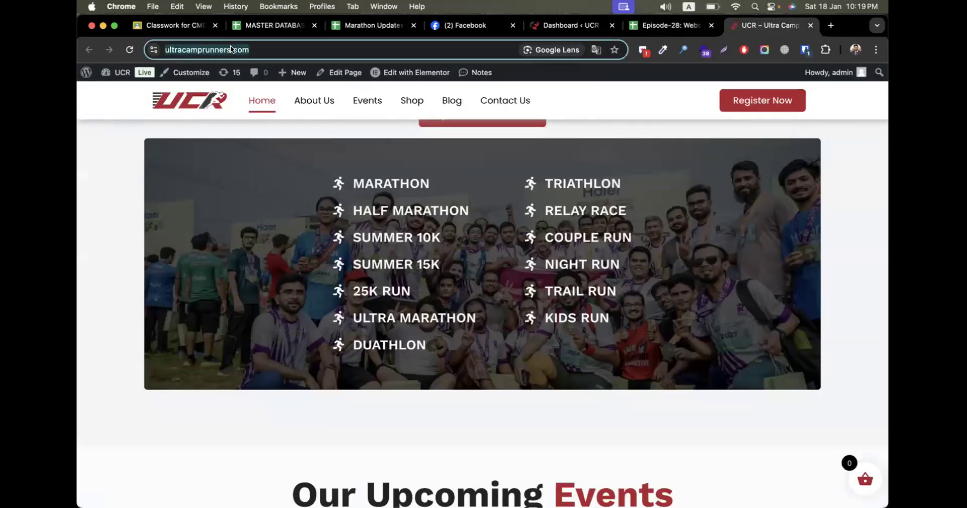
left_click(687, 108)
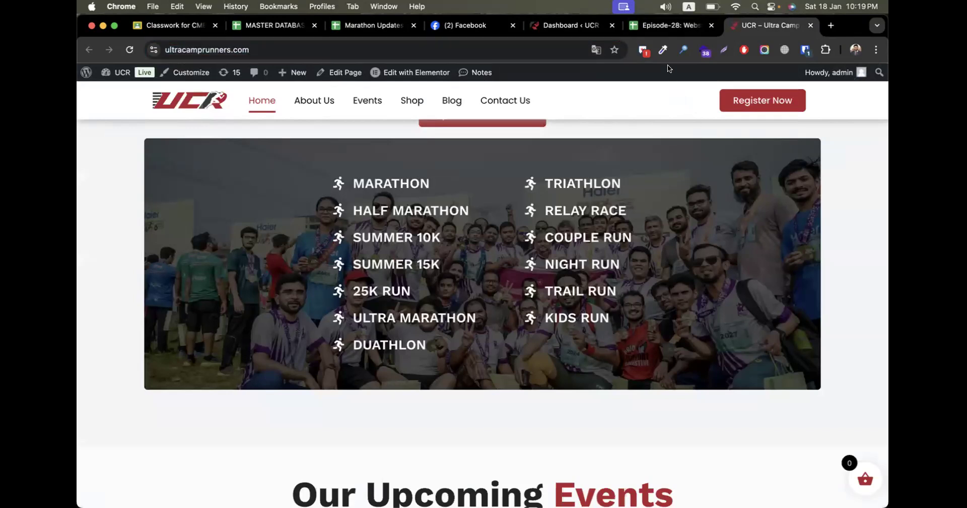
left_click(705, 50)
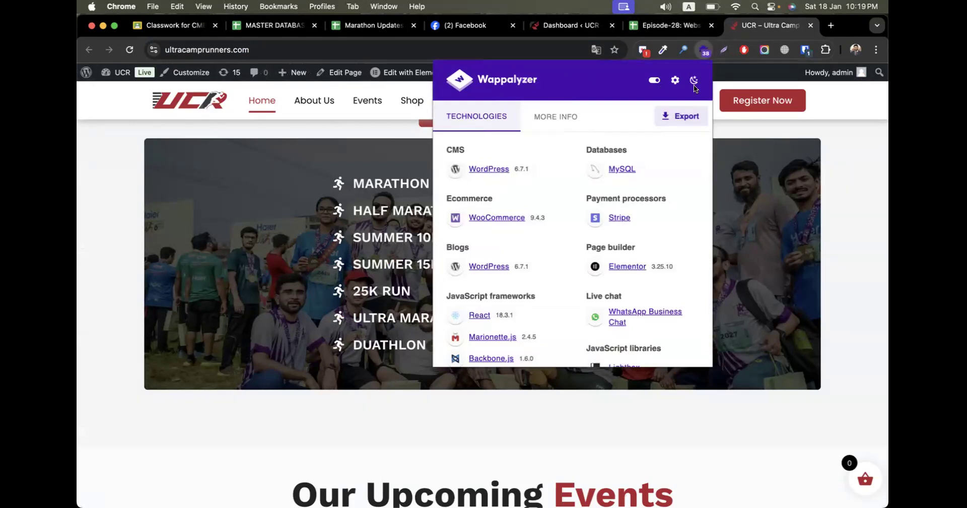
left_click(684, 49)
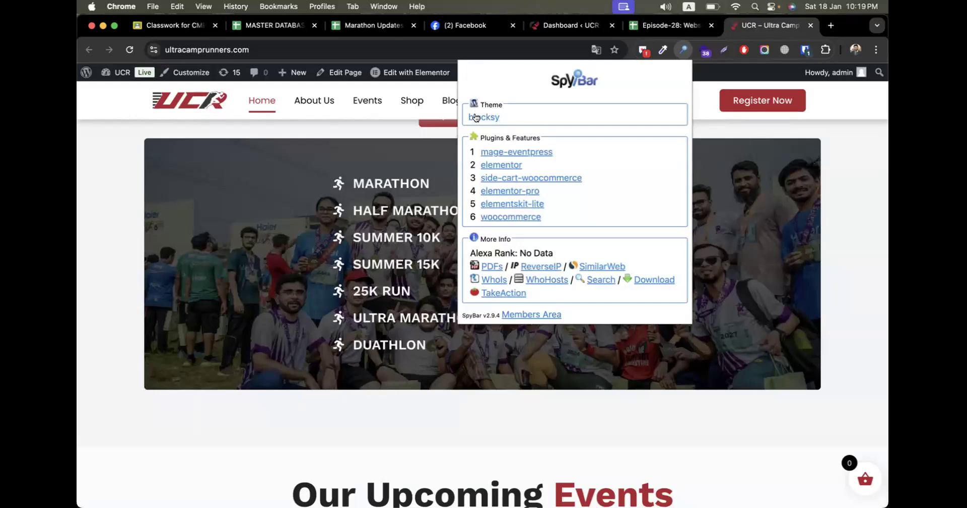
left_click(133, 233)
scroll(121, 229, "up", 3)
left_click(341, 46)
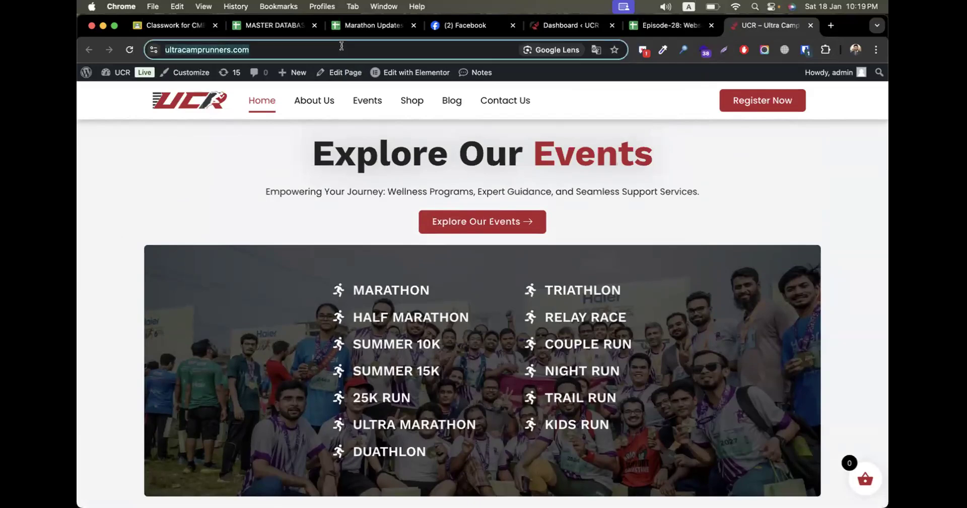
right_click(341, 46)
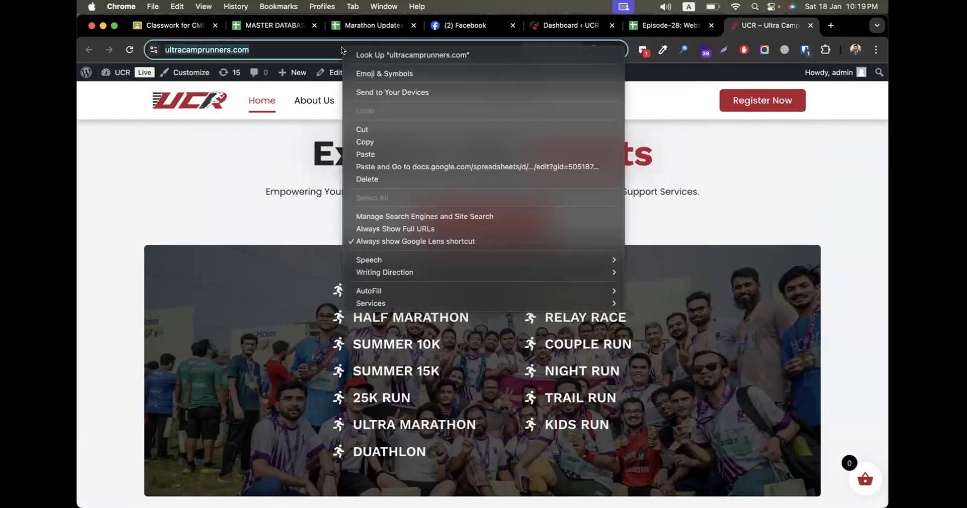
left_click(400, 139)
key("ctrl+Right")
left_click(811, 31)
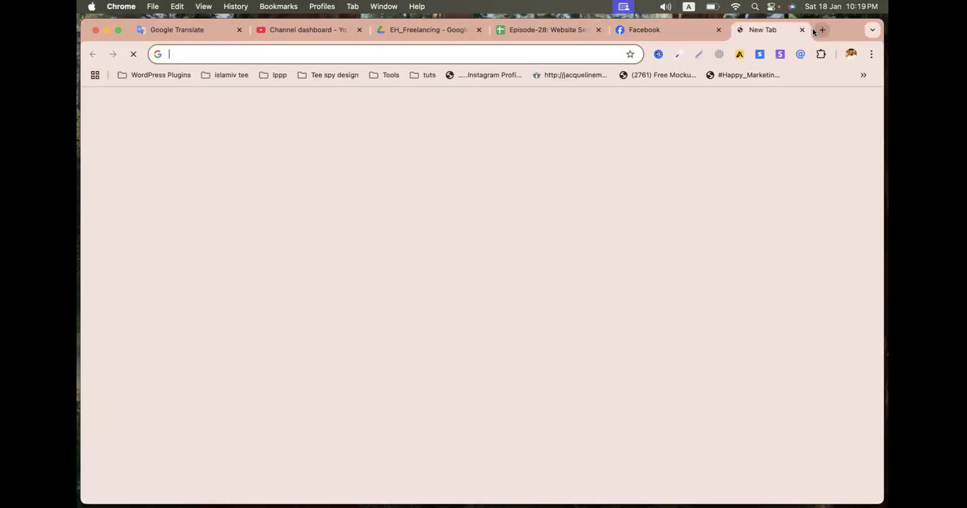
key("super+v")
type("w")
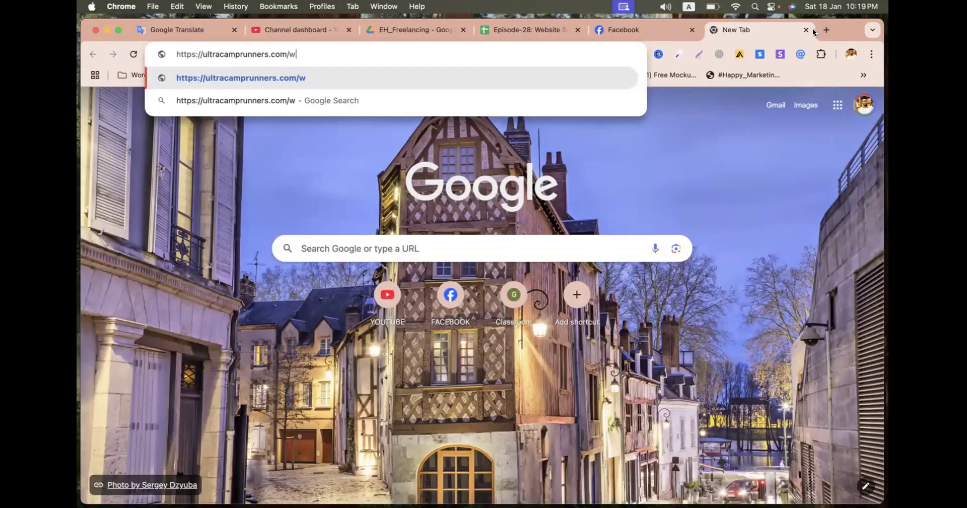
type("p-admin")
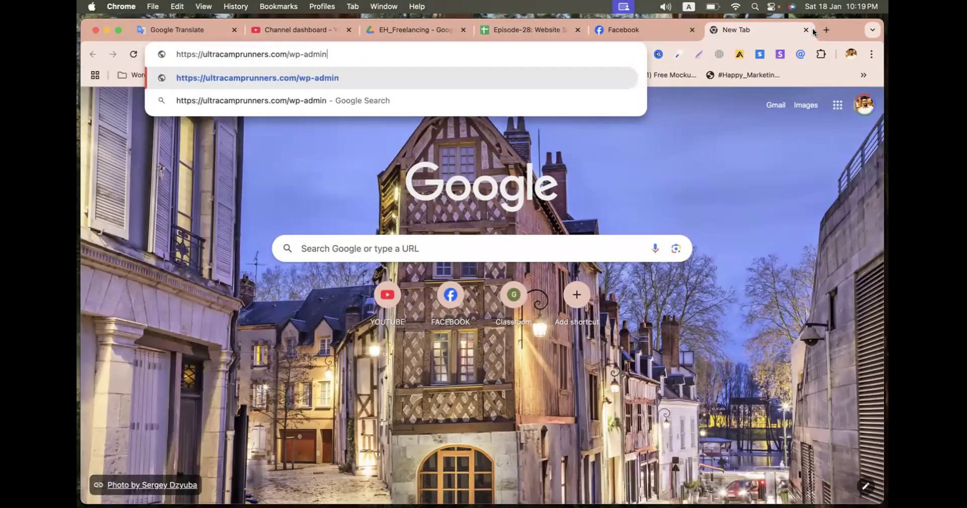
key("Return")
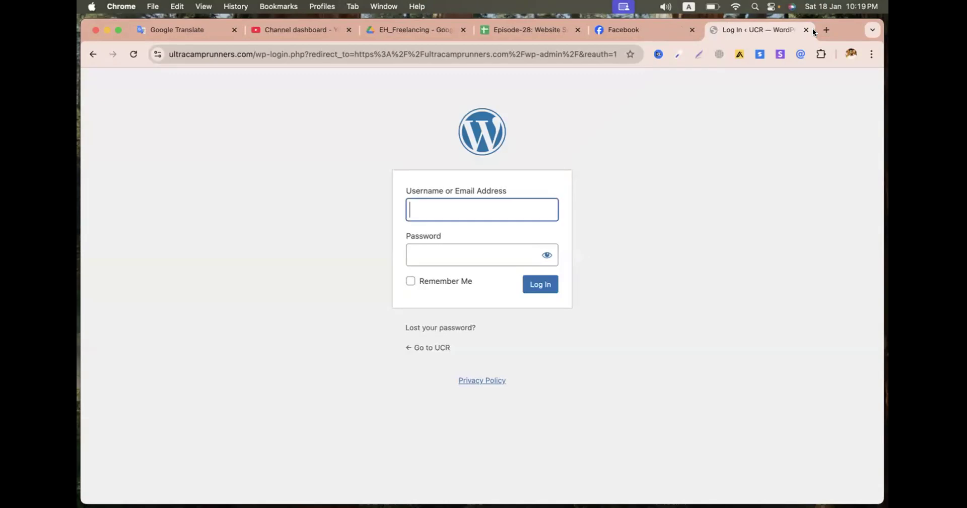
- Examine the login form's username and password fields and the wp-login.php part of its address
left_click(466, 249)
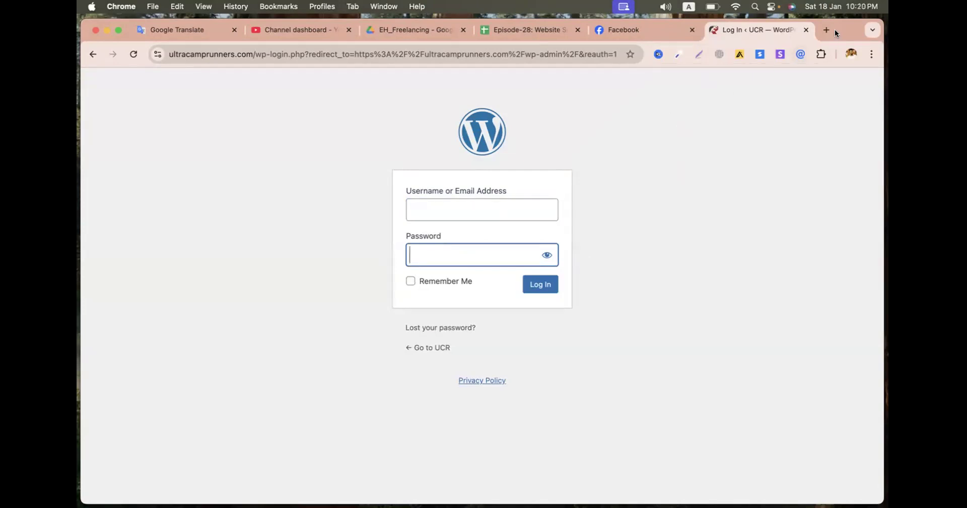
left_click(489, 196)
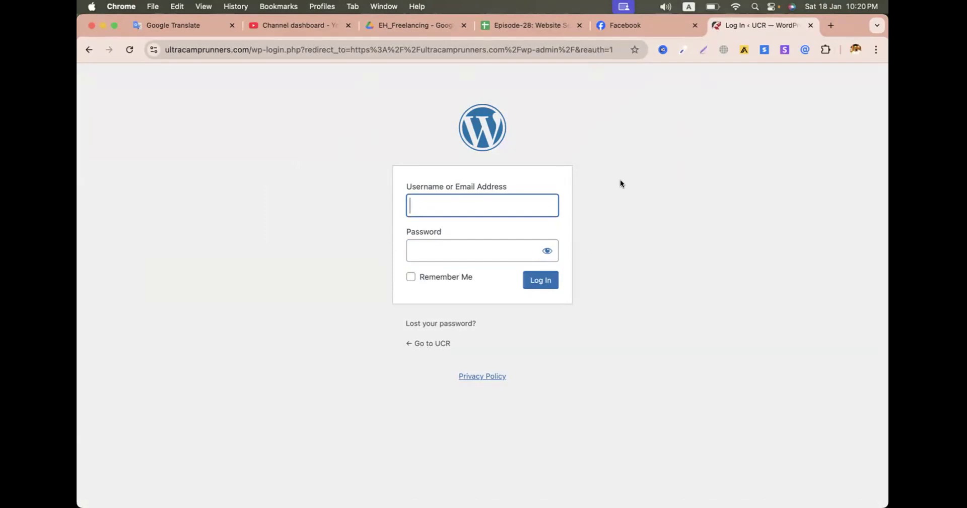
left_click_drag(252, 51, 306, 50)
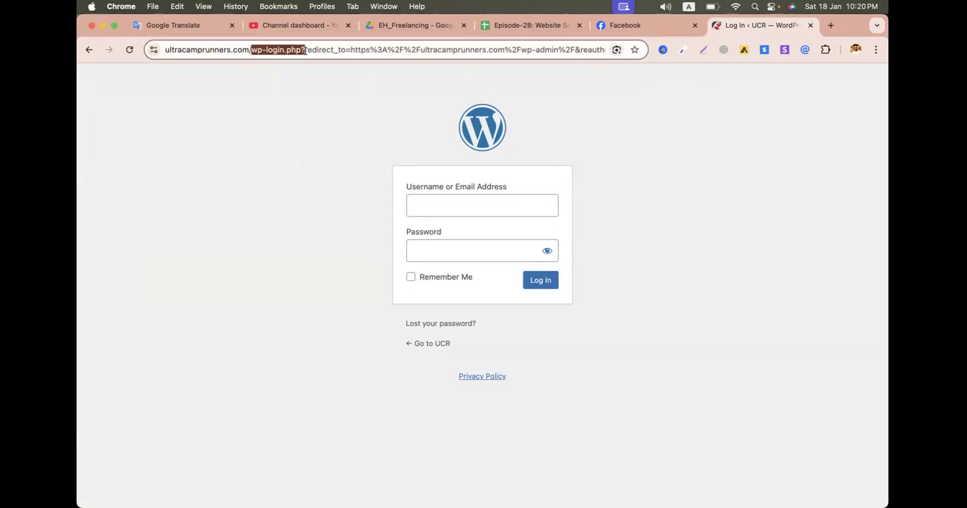
- Go back to the login page security sheet and review the default login URLs and the Hackers Target Scanner section
key("ctrl+Left")
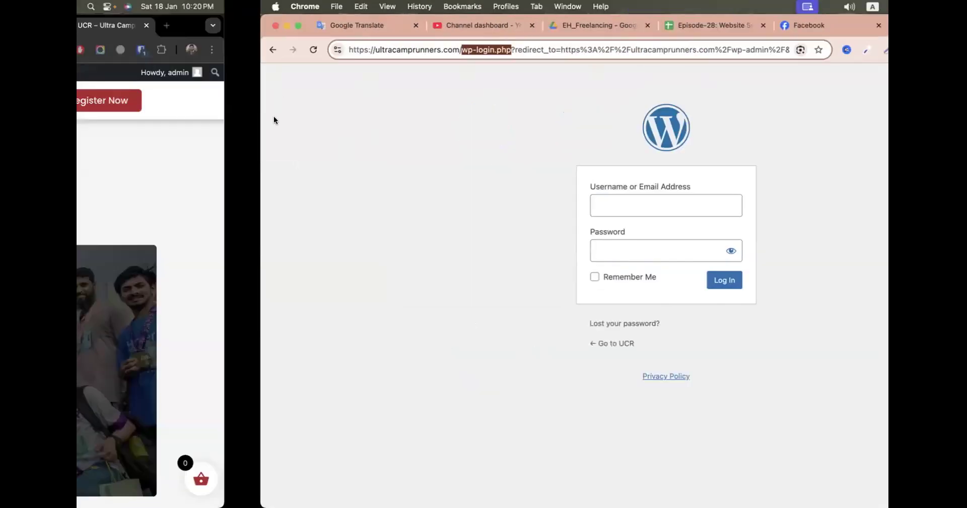
left_click(649, 24)
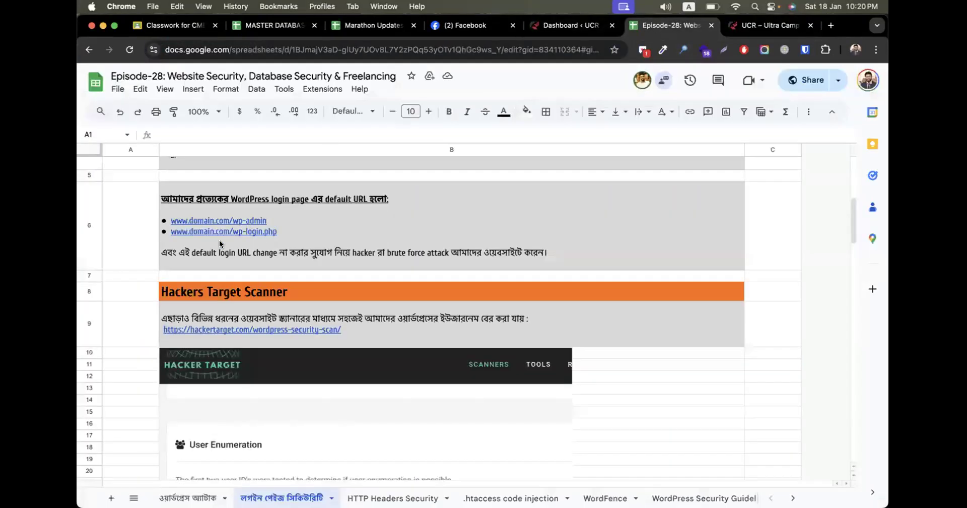
mouse_move(268, 232)
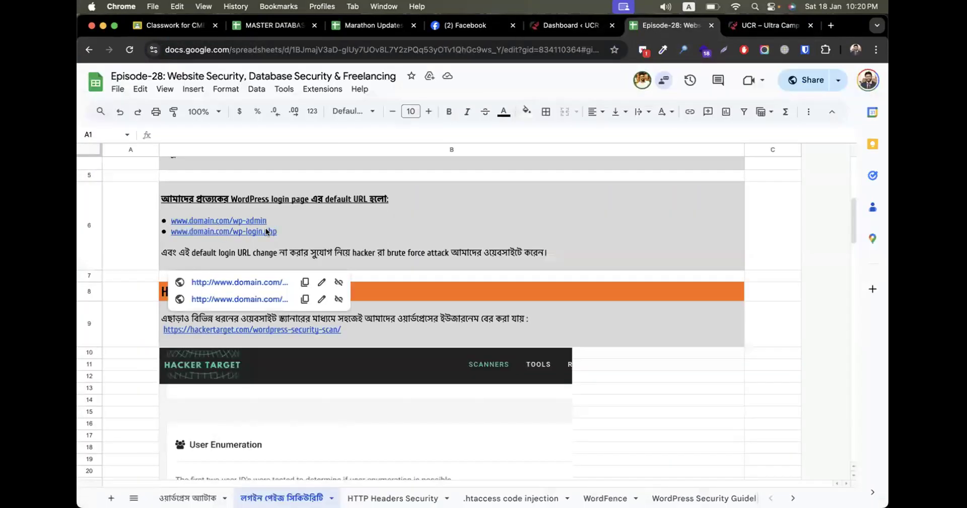
left_click(542, 329)
scroll(543, 329, "down", 3)
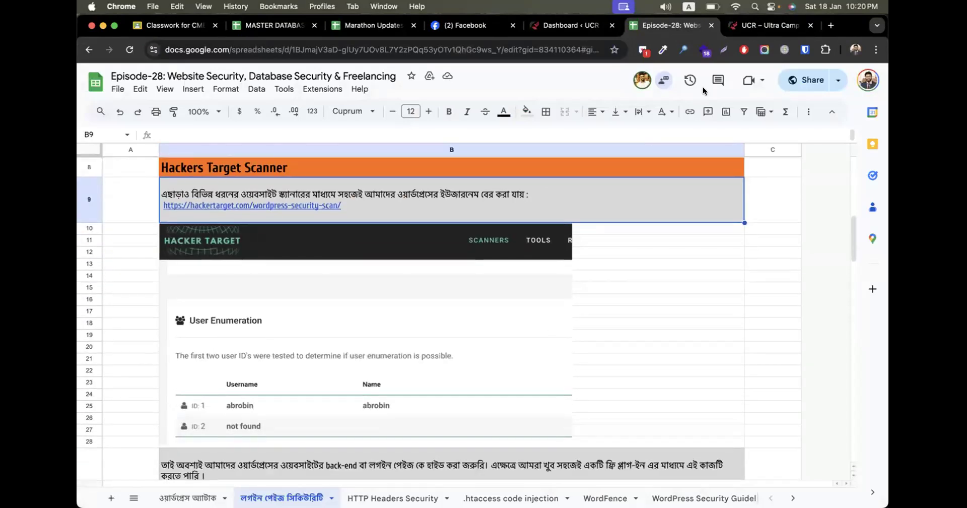
- Switch to the UCR site and copy its address for scanning
left_click(741, 32)
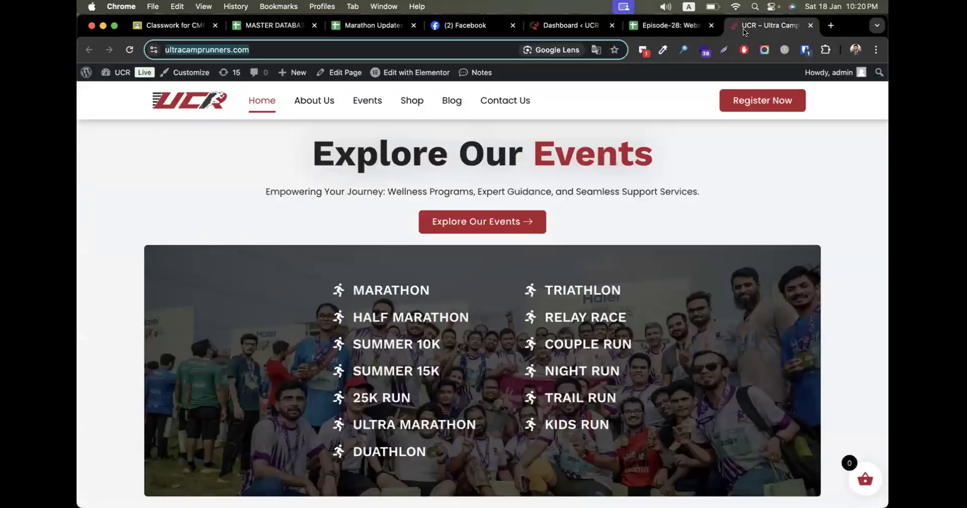
right_click(213, 49)
left_click(262, 140)
- In a new tab of the other browser window, search Google for "hackers target wp scan" and open HackerTarget's WordPress Security Scan page
key("ctrl+Right")
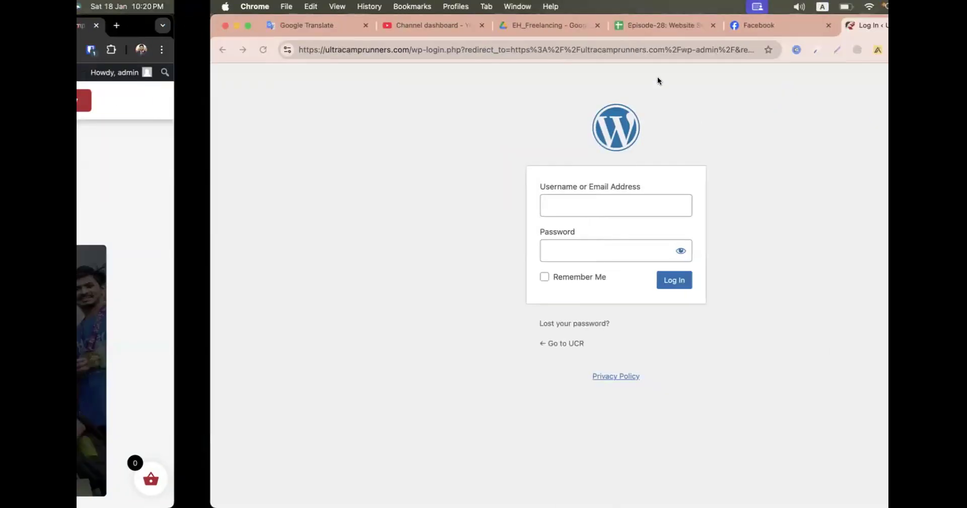
left_click(828, 24)
type("h")
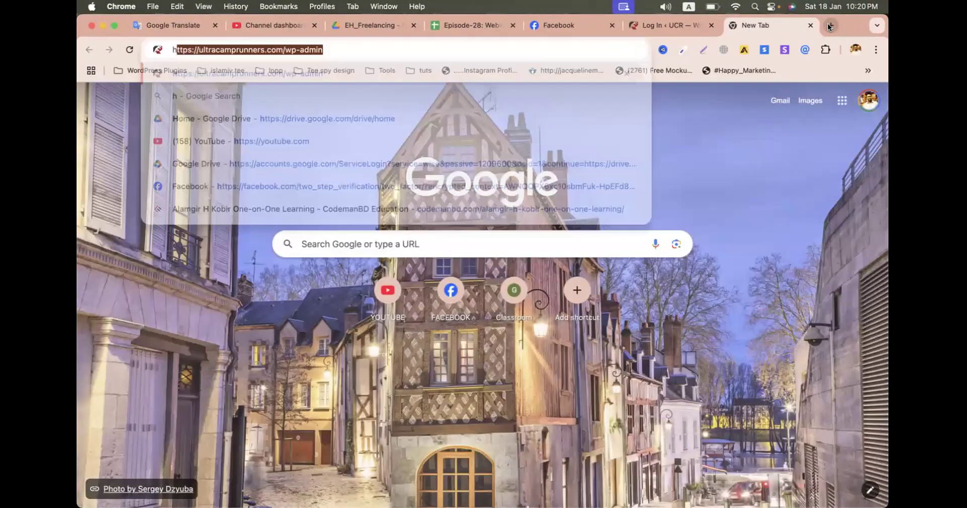
type("ackers")
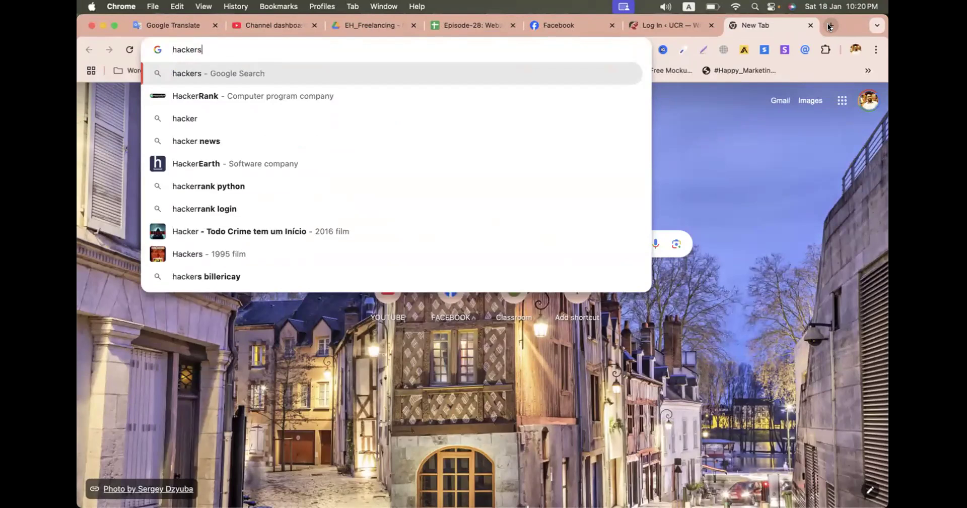
type(" target w")
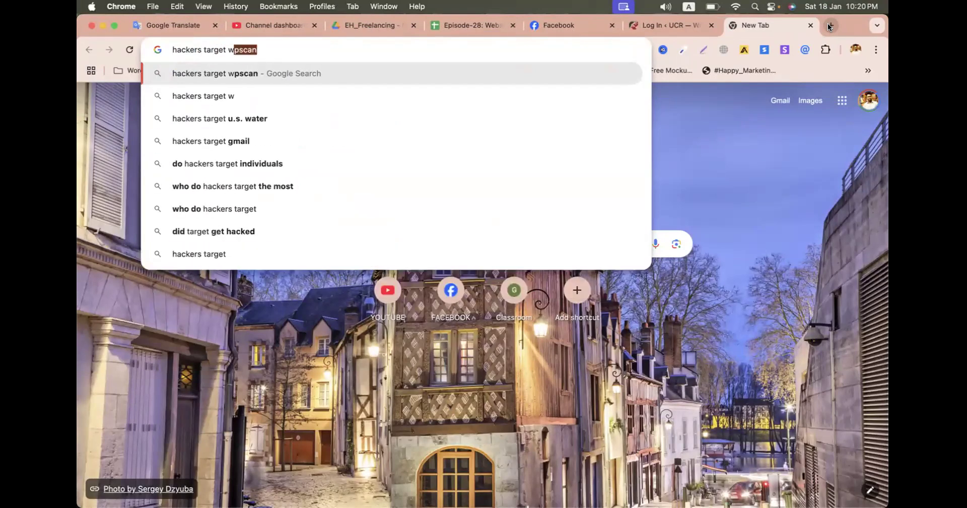
type("p scan")
key("Return")
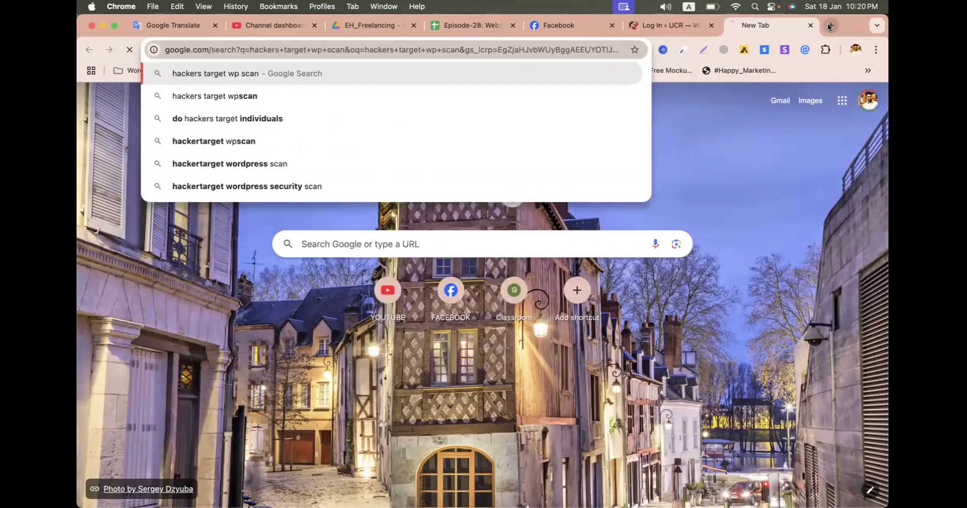
left_click(279, 209)
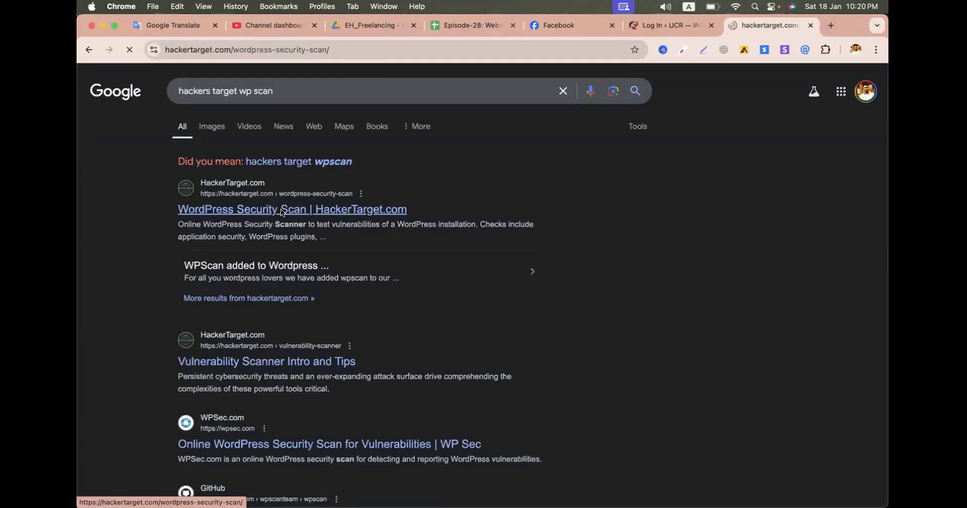
- Paste the copied UCR site address as the scan target and start the passive WordPress analysis
scroll(322, 328, "down", 5)
left_click(301, 294)
key("super+v")
left_click(318, 389)
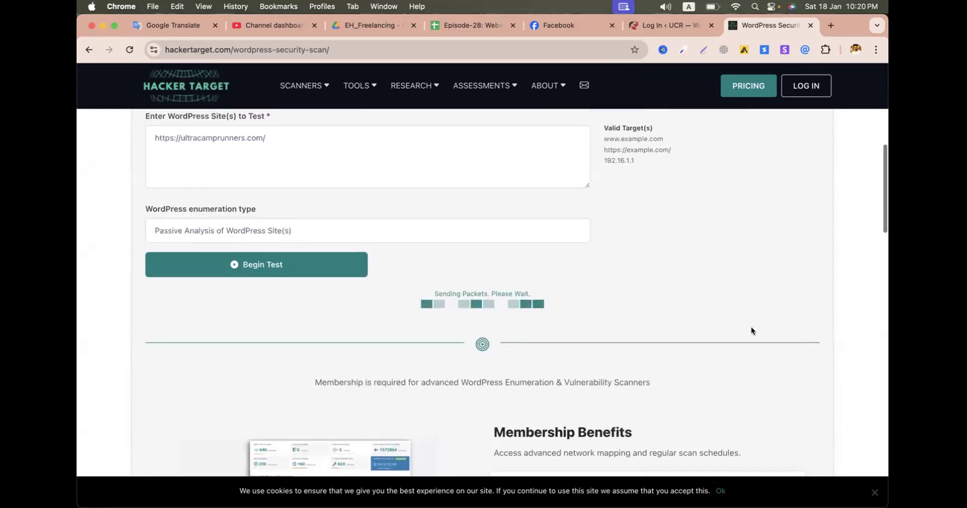
scroll(741, 260, "up", 1)
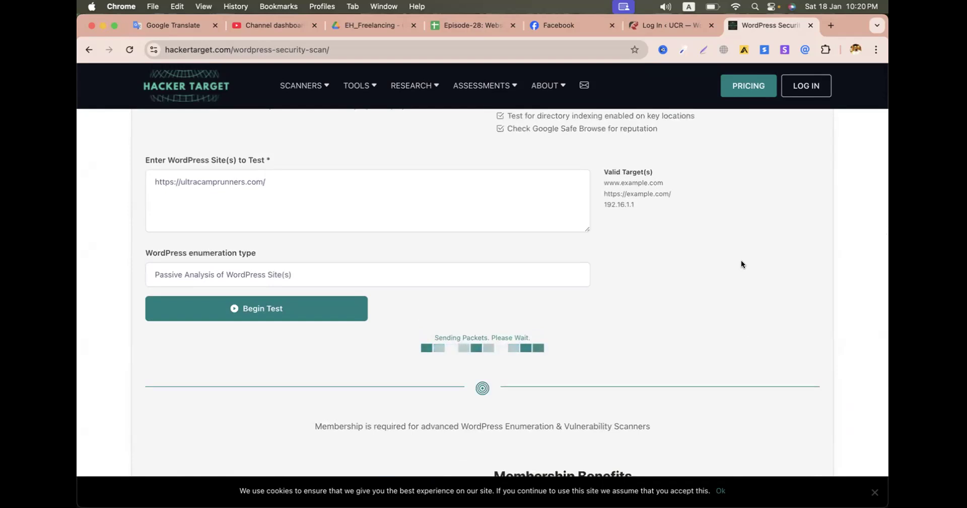
scroll(741, 260, "down", 4)
mouse_move(705, 276)
- Review the scan report's plugin, theme, user enumeration, directory indexing and linked sites sections
scroll(703, 290, "down", 15)
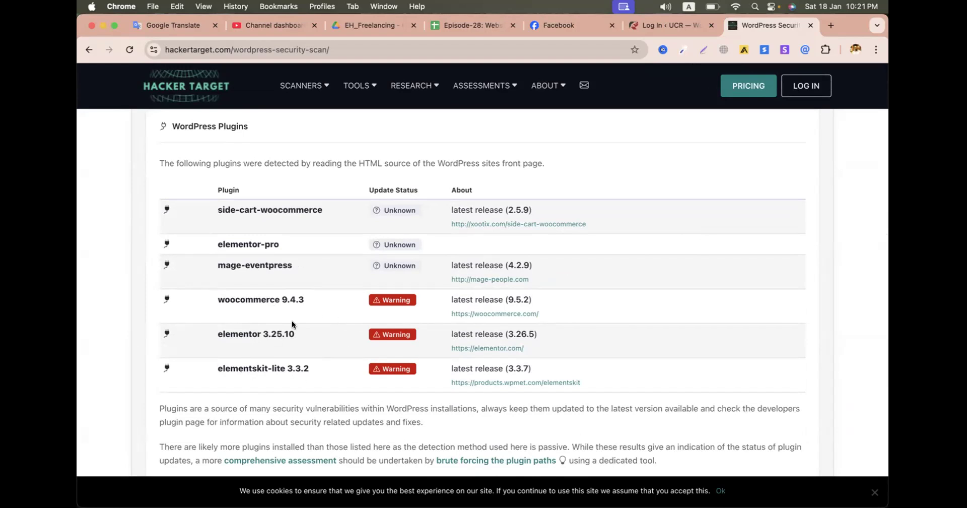
scroll(291, 324, "down", 10)
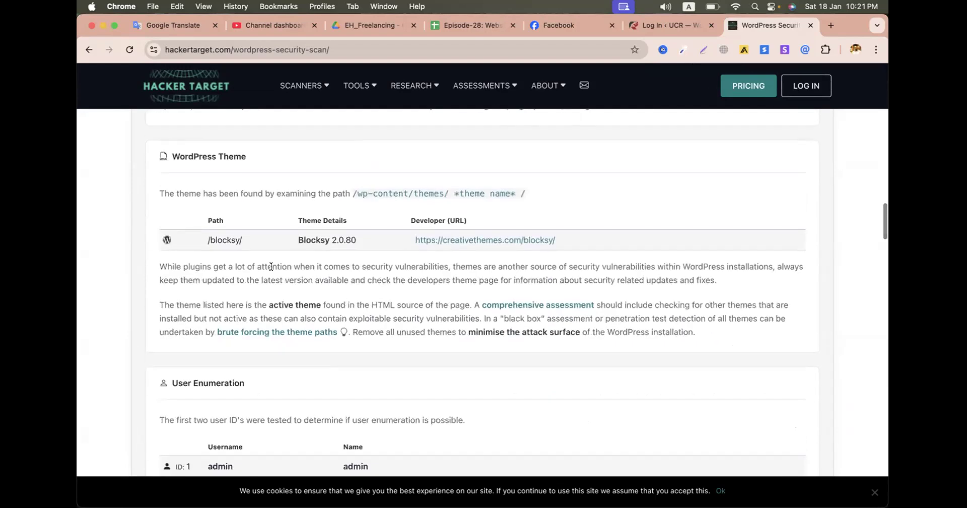
scroll(271, 266, "down", 8)
scroll(271, 266, "up", 3)
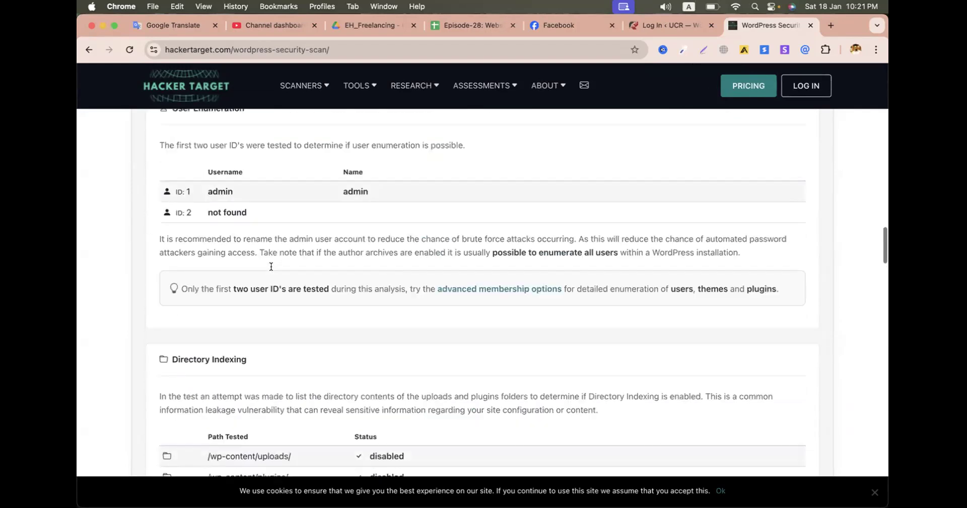
scroll(271, 266, "up", 1)
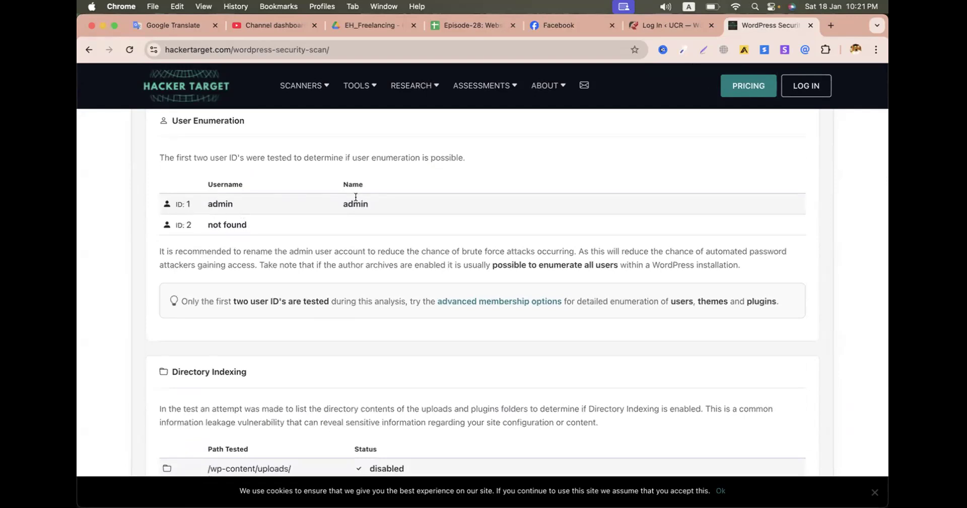
double_click(355, 197)
scroll(409, 256, "down", 5)
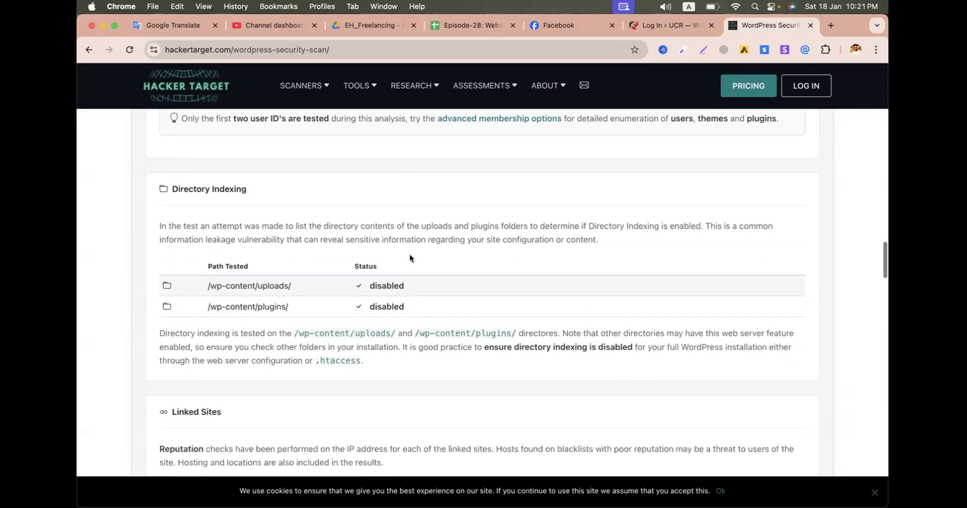
scroll(410, 256, "down", 5)
scroll(410, 253, "down", 10)
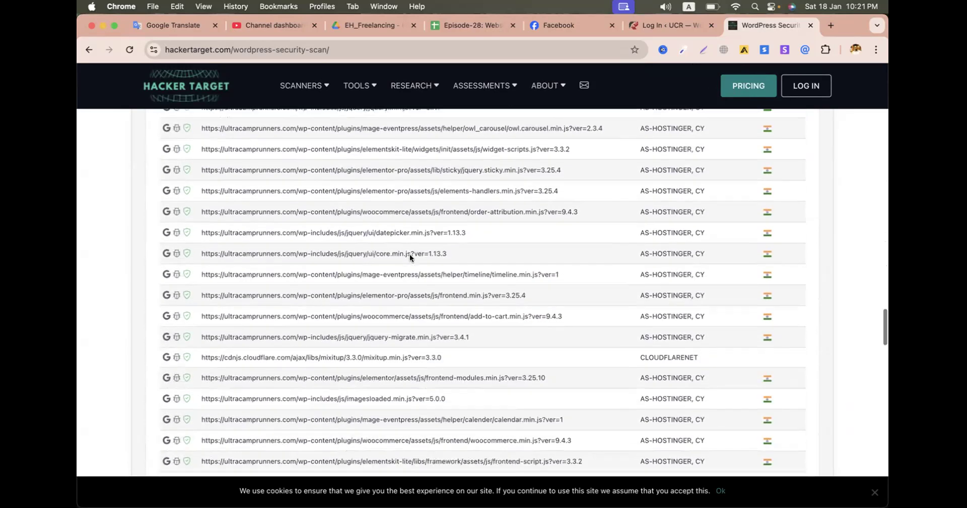
scroll(409, 254, "down", 5)
scroll(410, 256, "up", 20)
- Revisit the UCR login form, then copy the WPS Hide Login heading from the login page security sheet in the other browser window
left_click(651, 25)
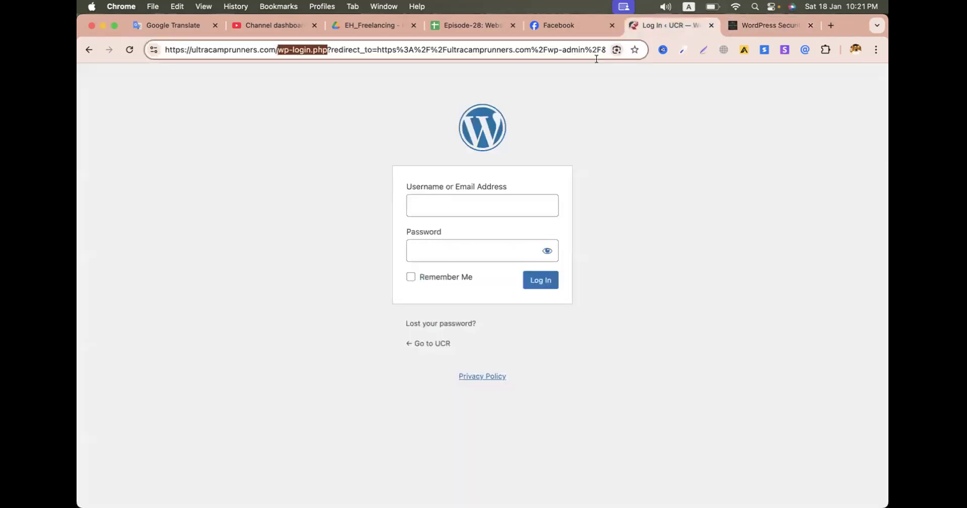
left_click(496, 201)
key("ctrl+Left")
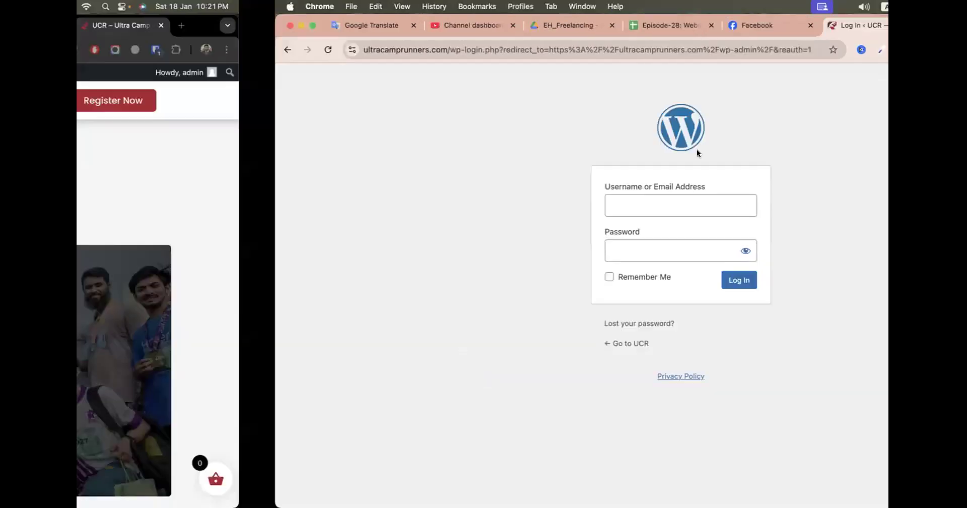
left_click(675, 21)
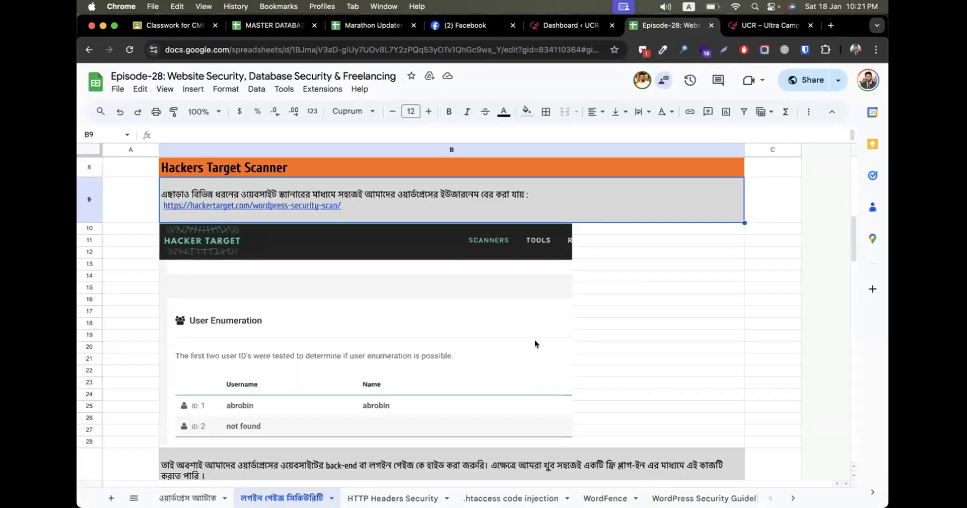
scroll(534, 339, "down", 10)
scroll(277, 273, "down", 3)
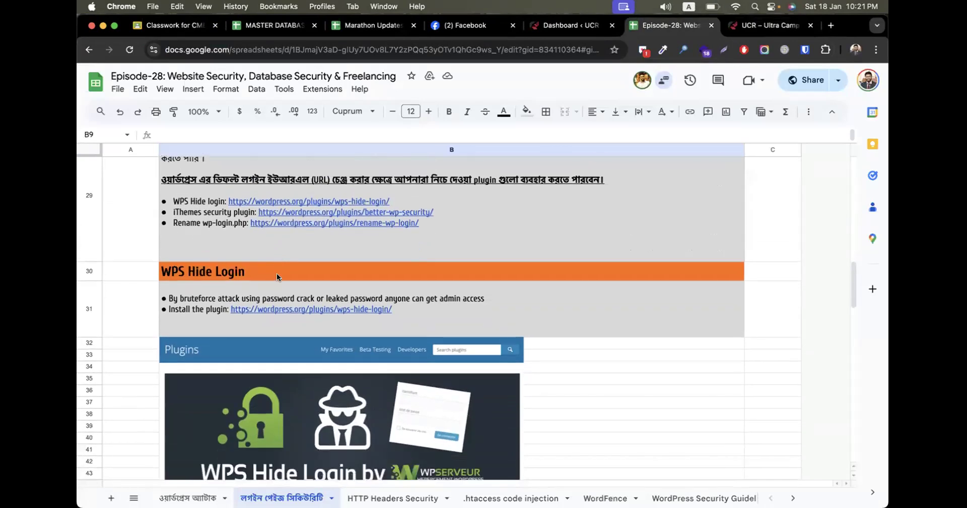
left_click(234, 242)
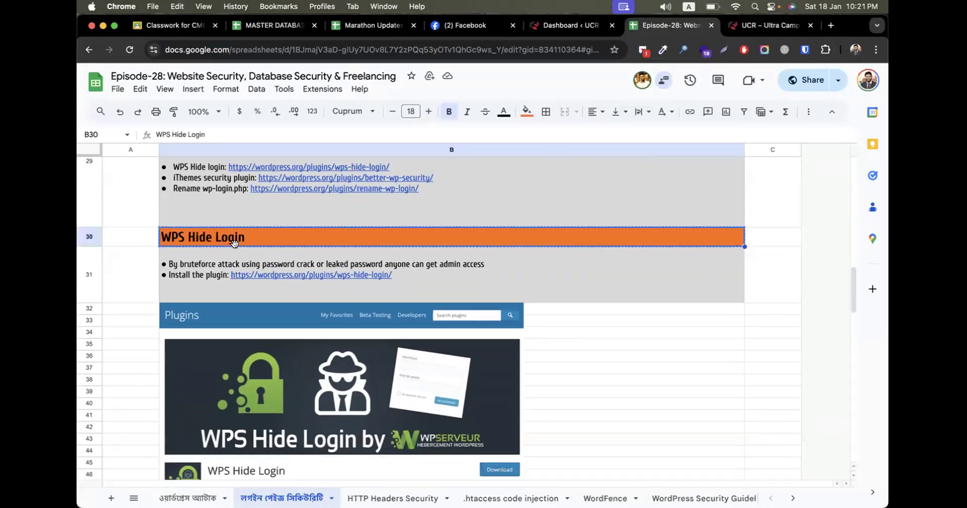
- Check the wp-admin part of the UCR dashboard's address, then search the new plugins for "WPS Hide Login"
left_click(548, 25)
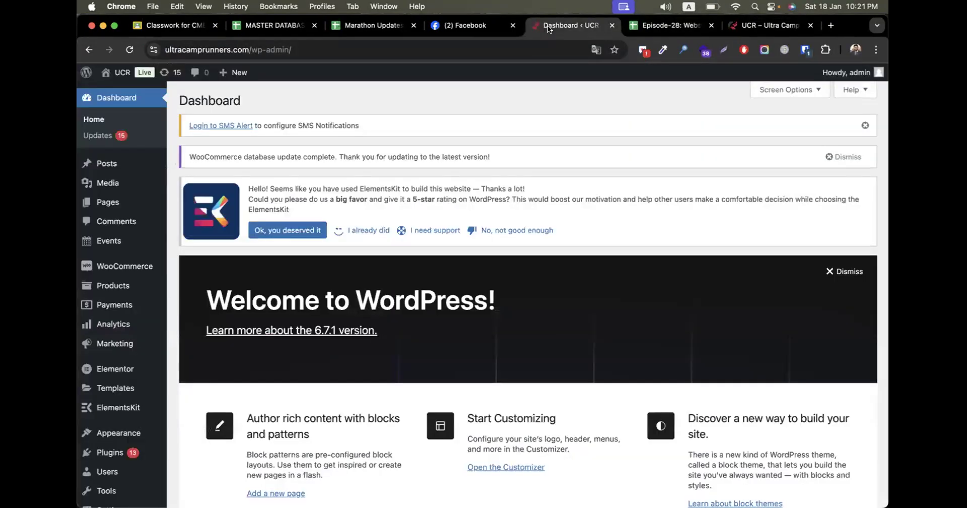
left_click_drag(253, 48, 334, 46)
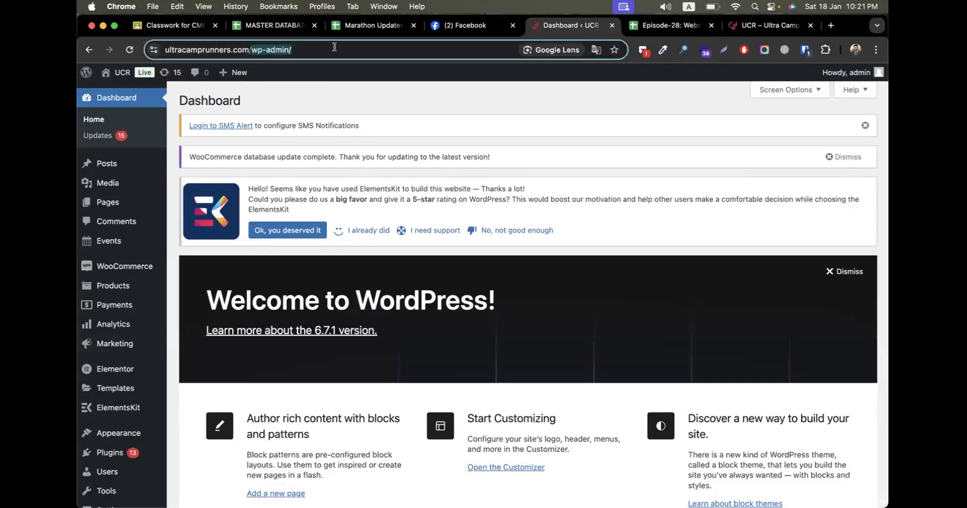
left_click(325, 85)
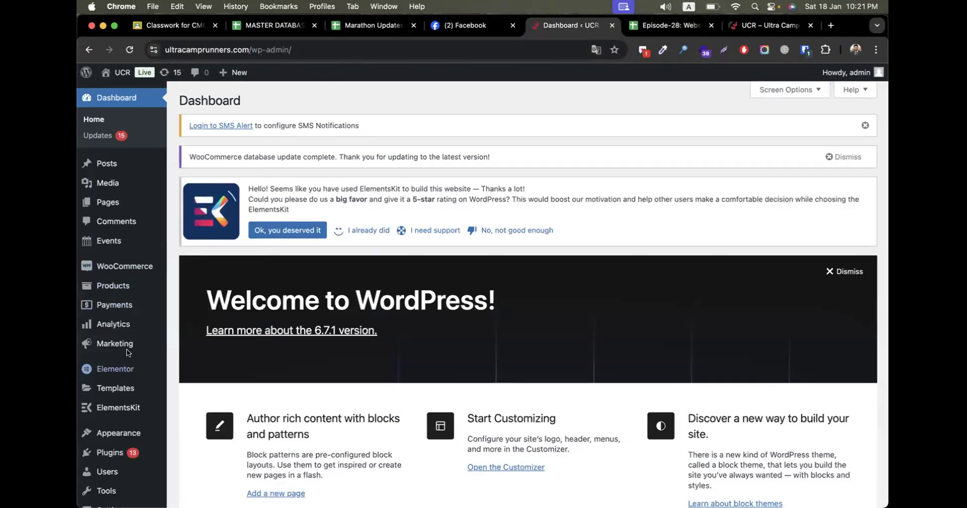
mouse_move(131, 450)
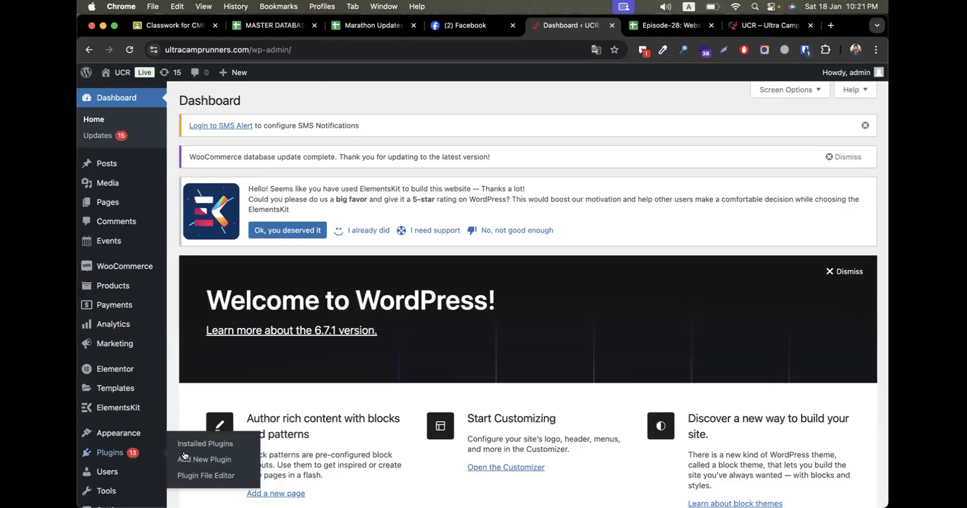
left_click(184, 457)
left_click(682, 160)
type("WPS Hide Login")
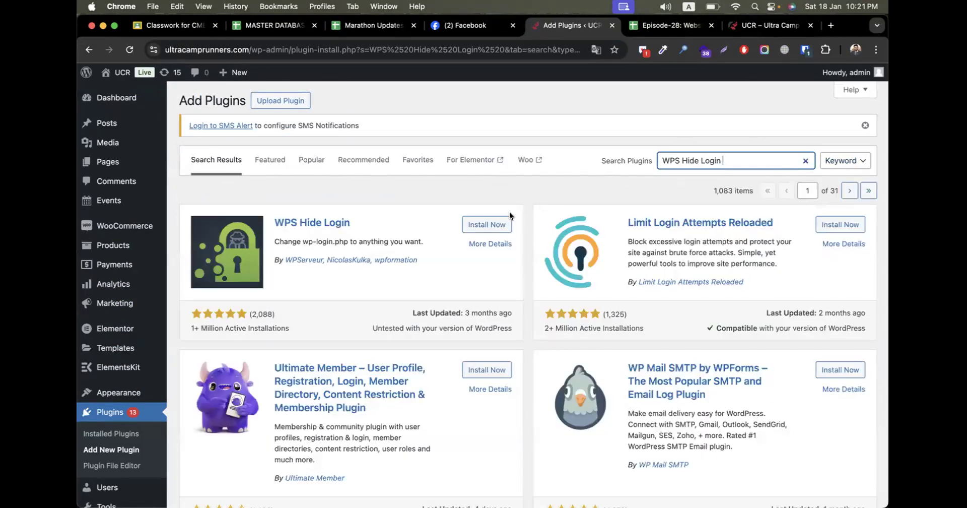
- Install and activate the WPS Hide Login plugin and open its settings
left_click(499, 224)
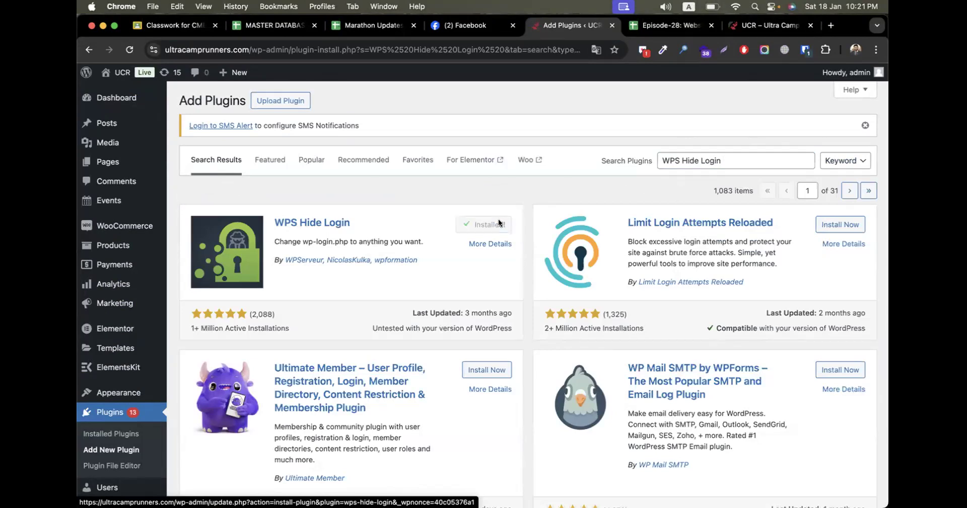
left_click(499, 223)
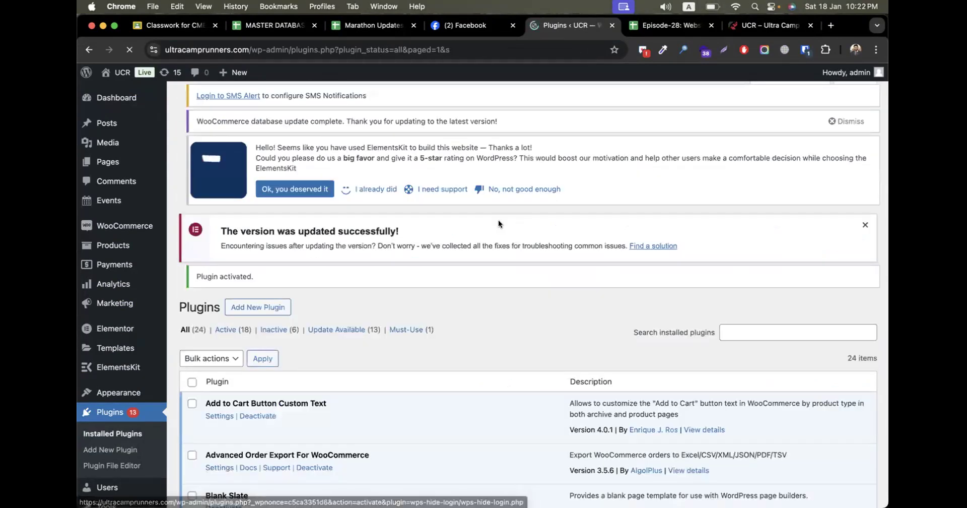
scroll(367, 260, "down", 3)
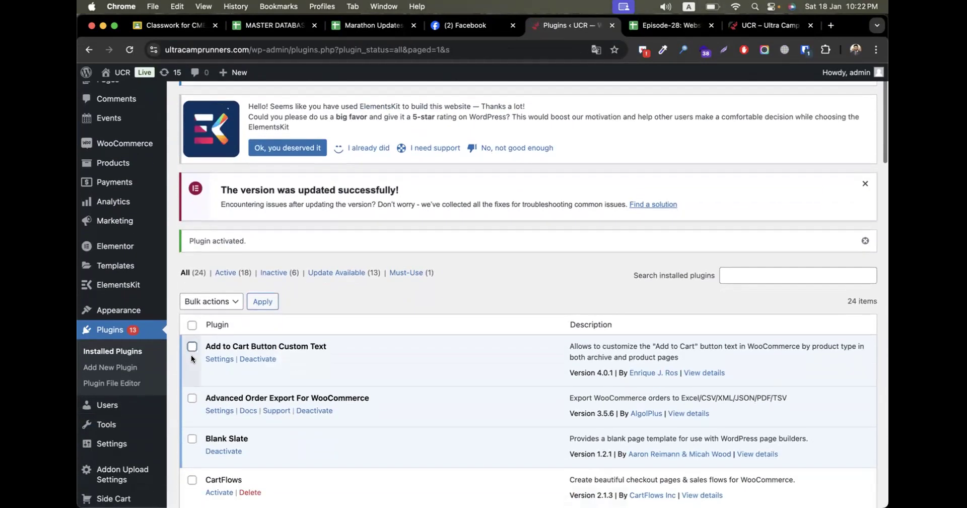
scroll(191, 355, "down", 5)
mouse_move(104, 419)
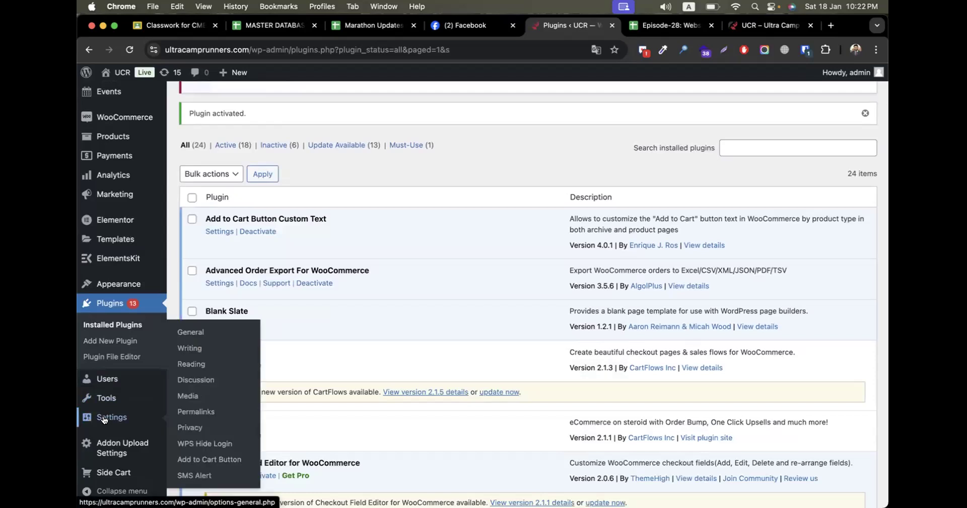
left_click(185, 444)
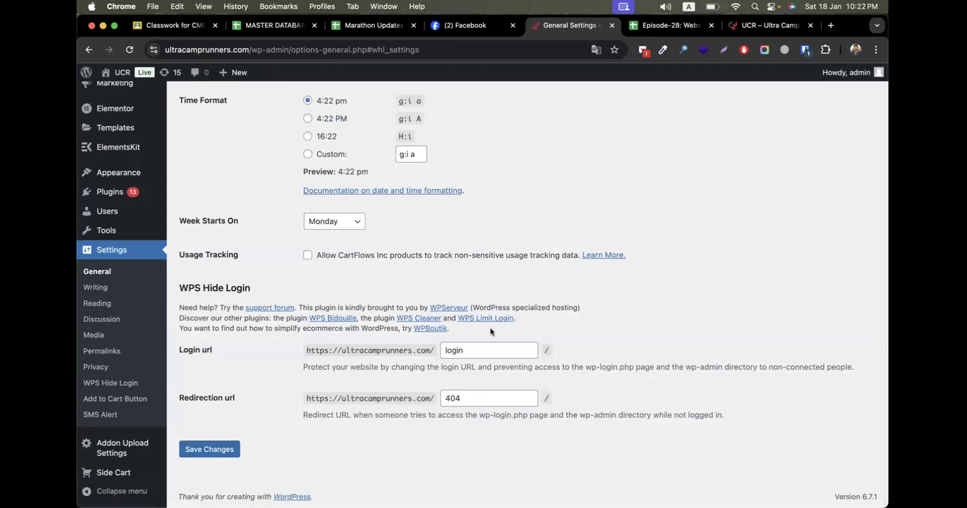
- Replace the WPS Hide Login login URL slug with the chosen first name and save the settings
double_click(196, 348)
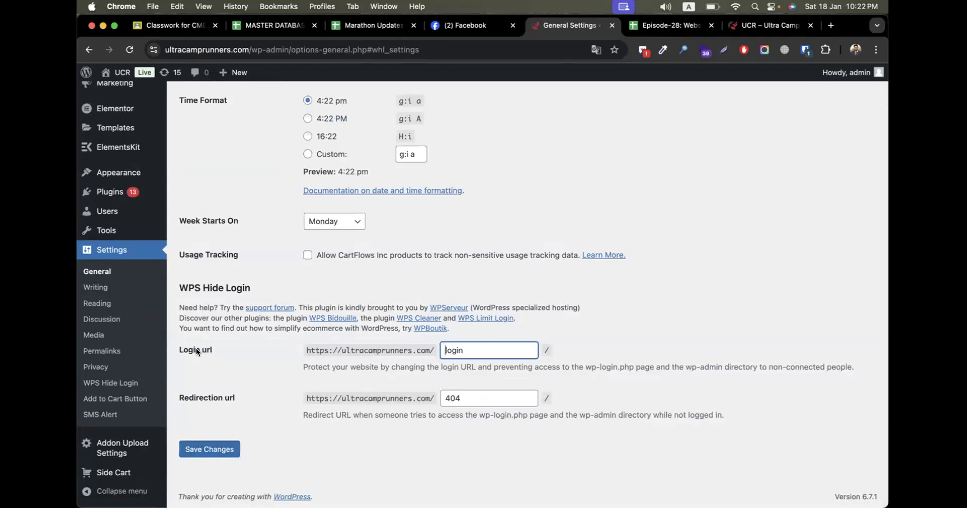
double_click(495, 351)
type("masum")
left_click(649, 329)
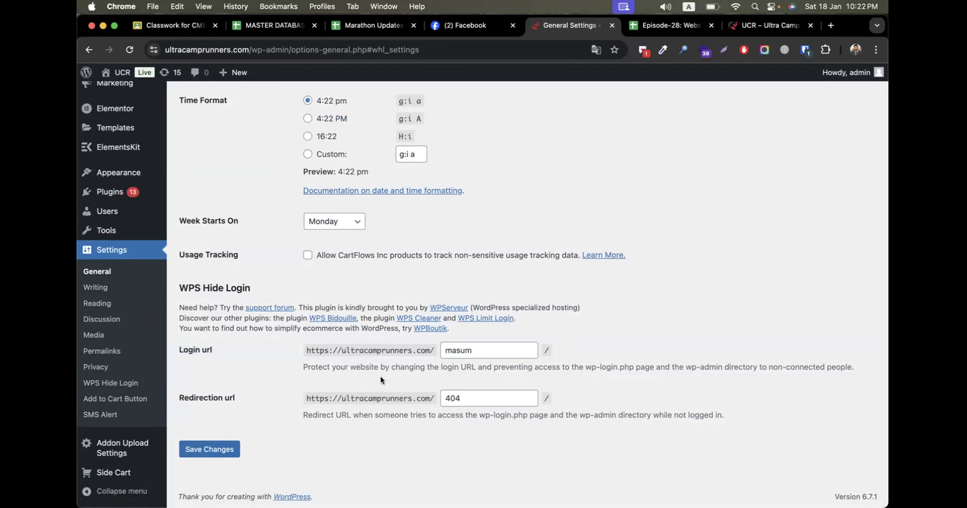
left_click(504, 347)
left_click(679, 311)
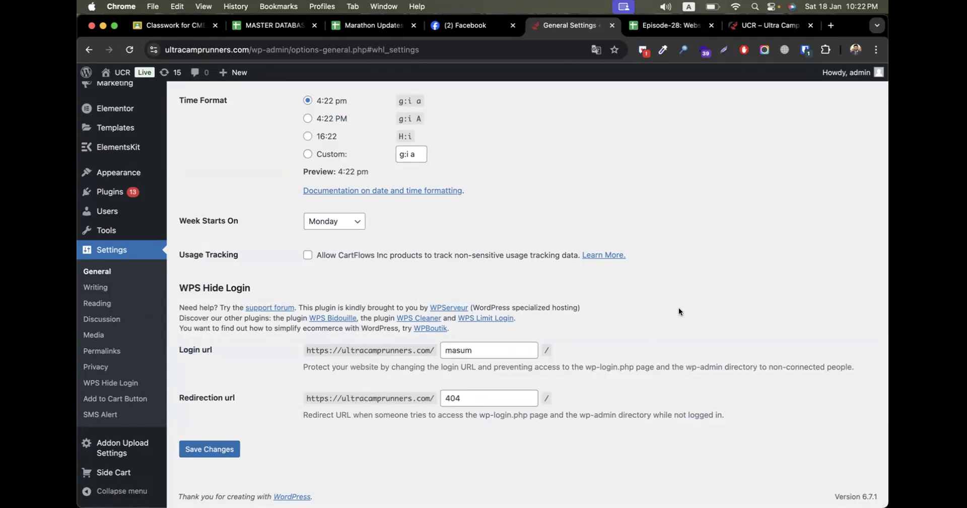
left_click(207, 449)
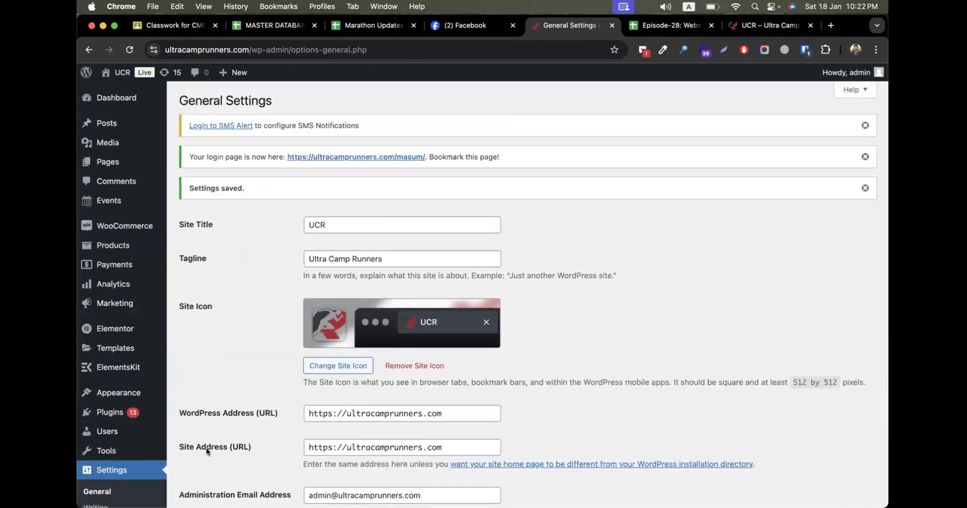
scroll(505, 354, "down", 15)
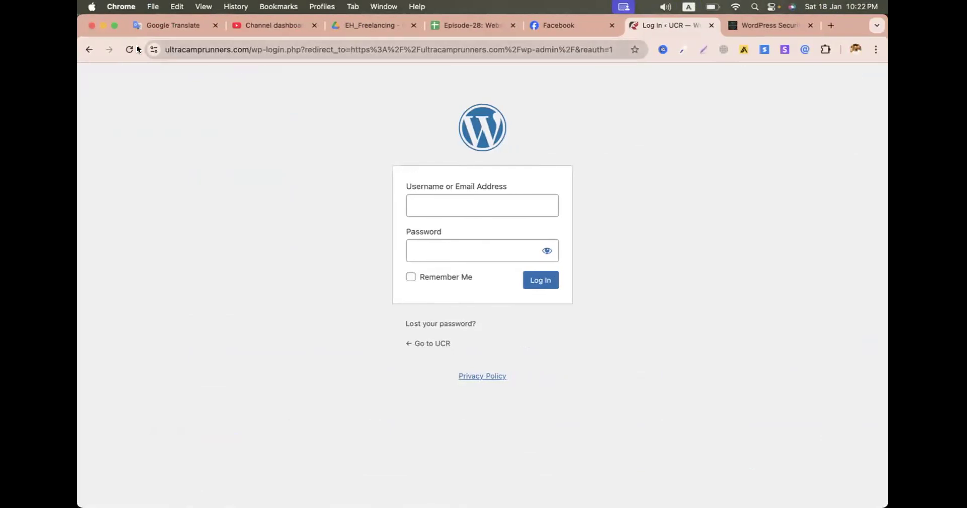
- In the other browser window, replace the old wp-login.php address with the site's default wp address and load it
left_click_drag(252, 49, 886, 50)
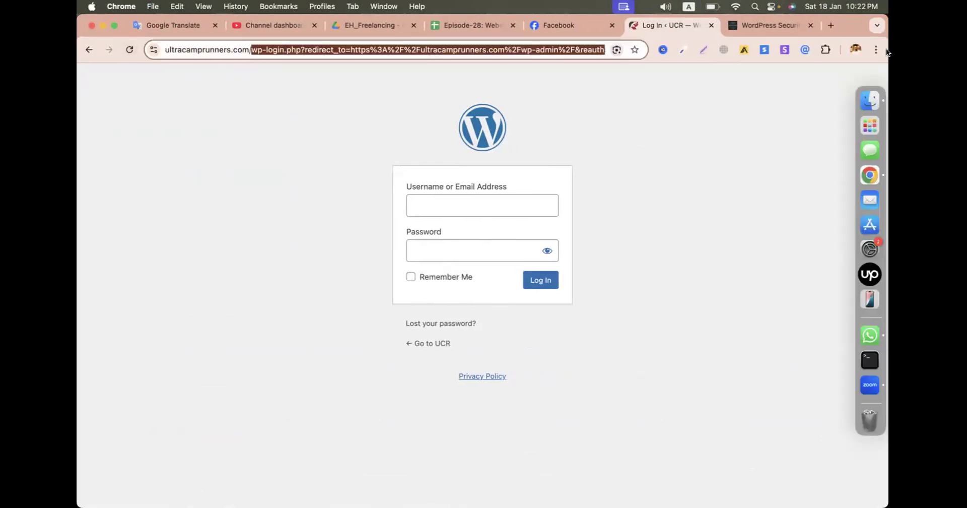
key("BackSpace")
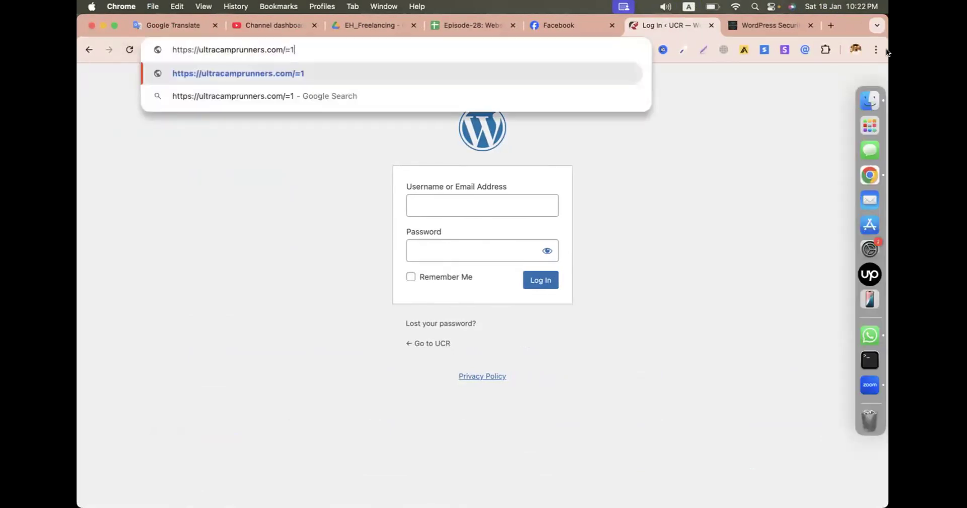
key("BackSpace")
key("BackSpace")
type("s")
key("BackSpace")
type("wp")
key("Return")
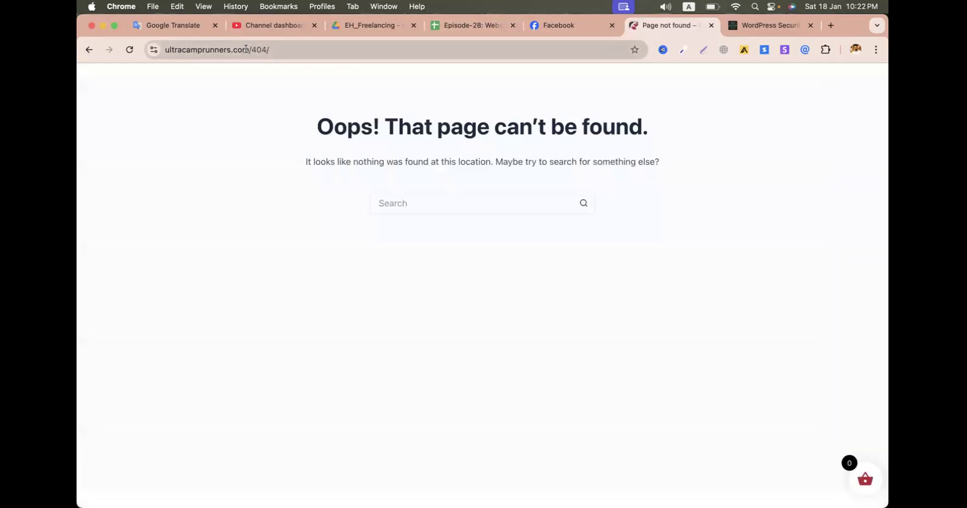
- Load the site's login page through the custom slug, then return to the WPS Hide Login settings
left_click_drag(251, 49, 304, 49)
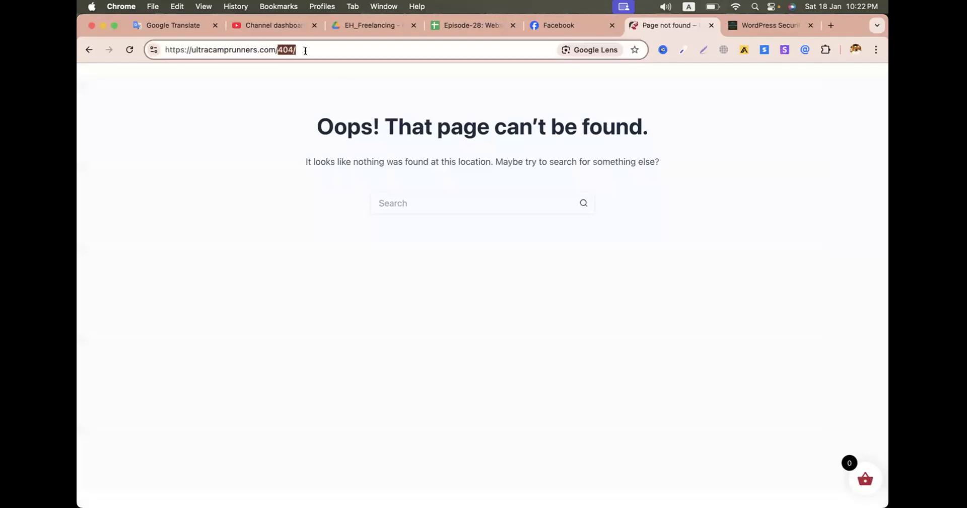
type("m")
type("asum/")
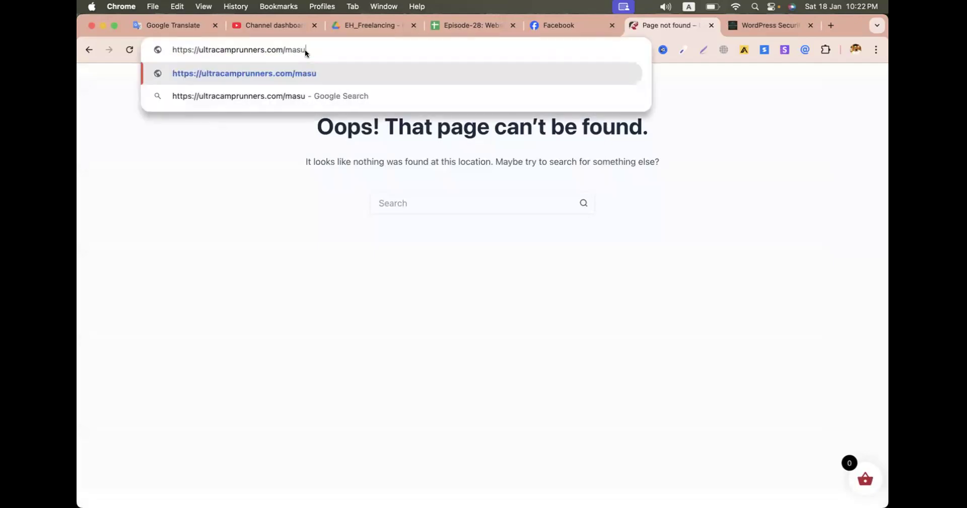
key("Return")
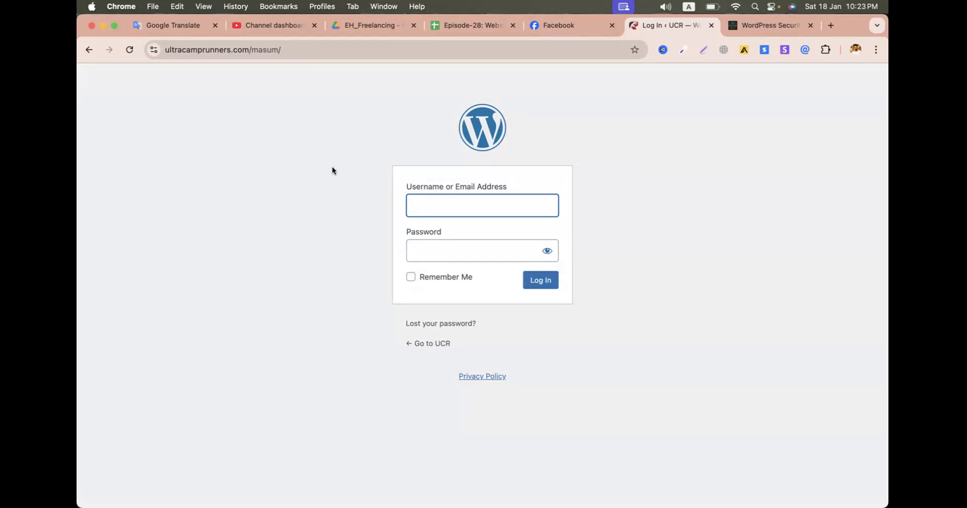
key("ctrl+Left")
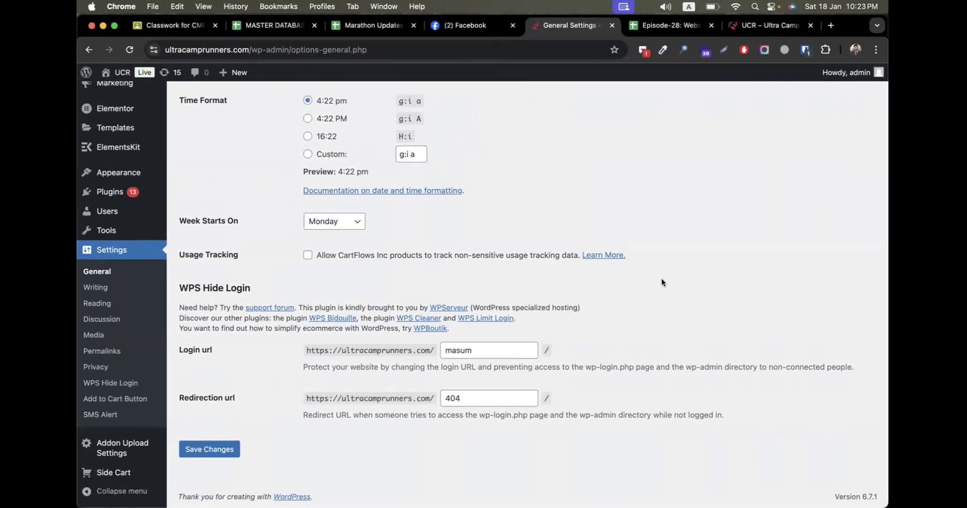
- Switch to the Episode-28 spreadsheet and review its section on adding a captcha to the WordPress login page, including the three plugin links
scroll(694, 280, "up", 10)
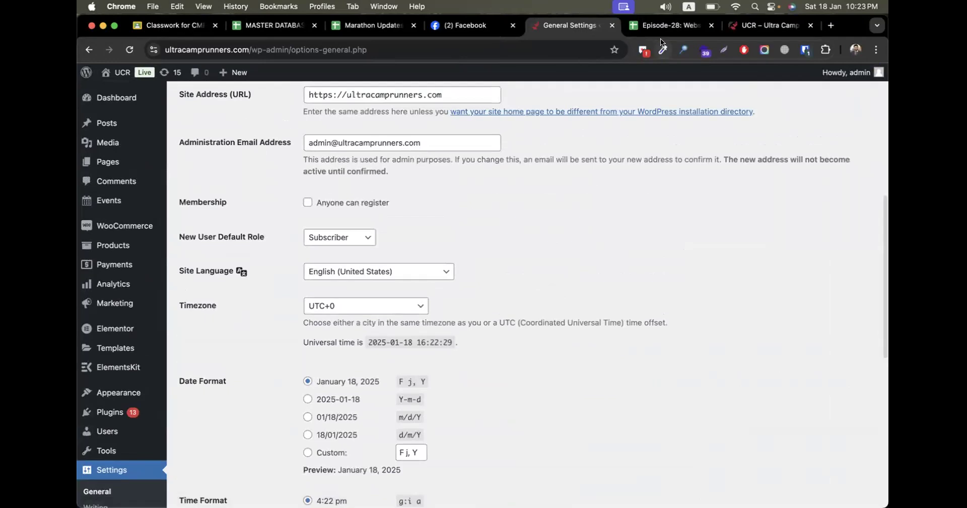
left_click(652, 25)
scroll(618, 342, "down", 10)
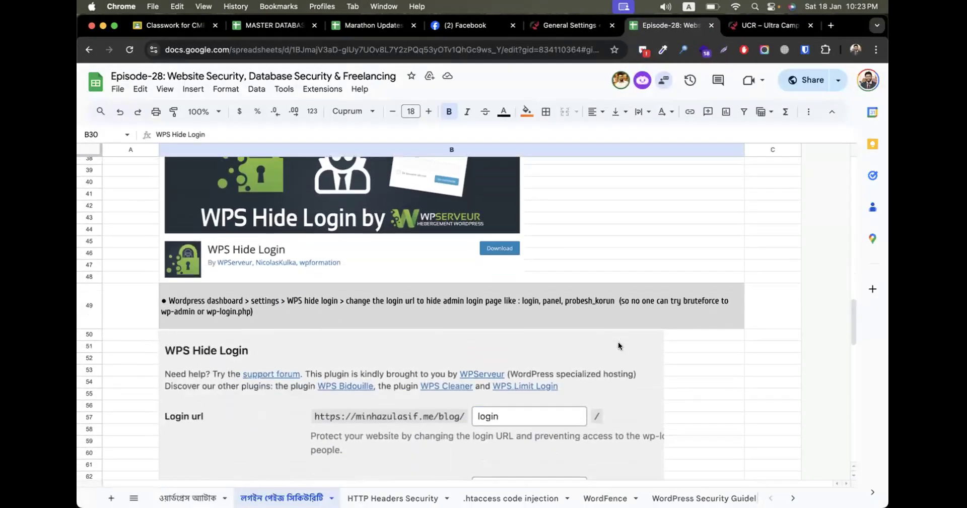
scroll(618, 345, "down", 5)
mouse_move(365, 295)
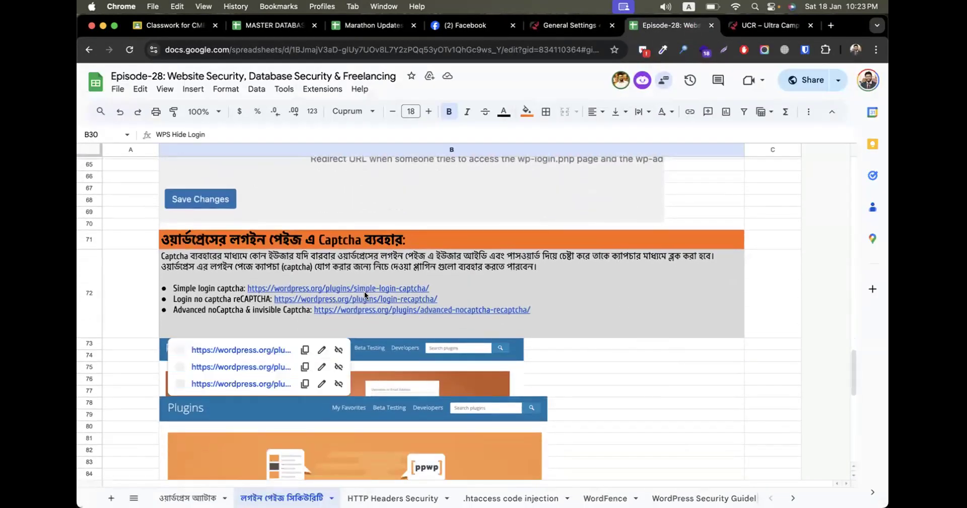
left_click(724, 380)
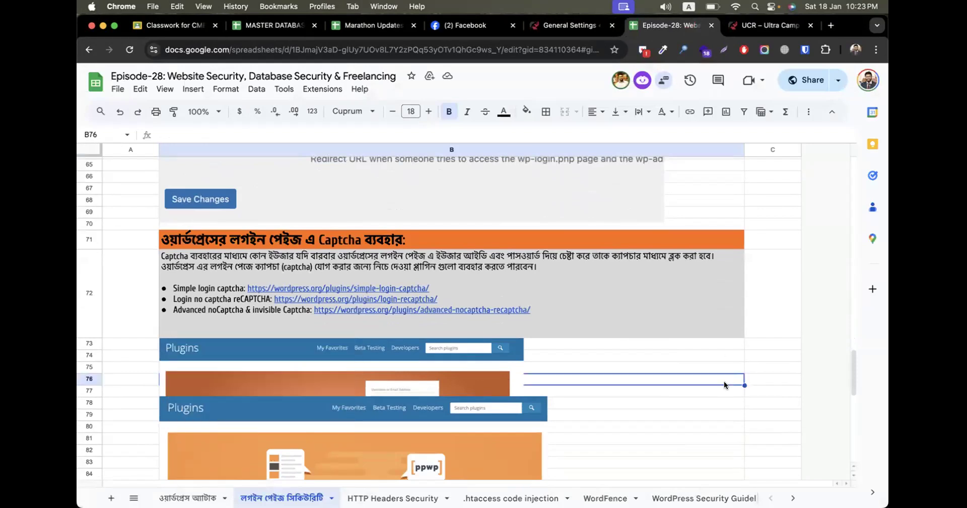
scroll(724, 380, "down", 2)
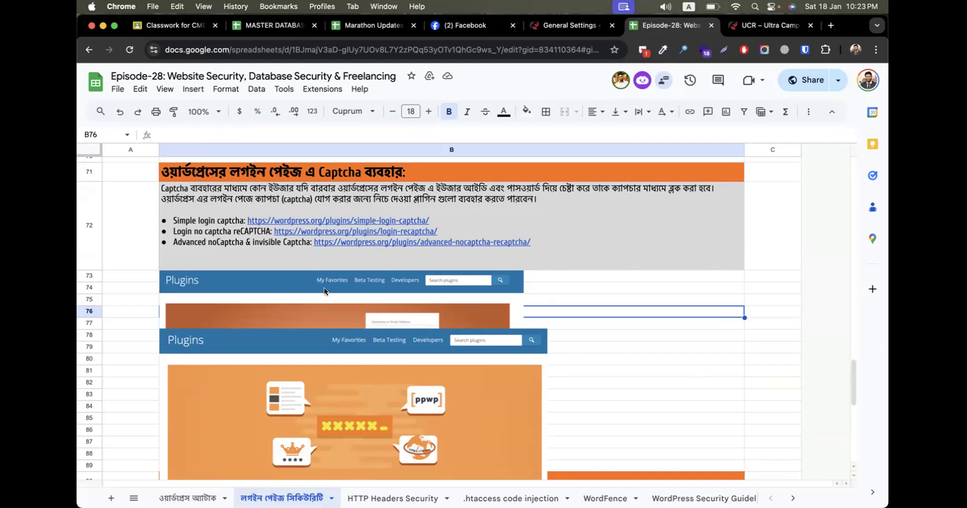
mouse_move(370, 269)
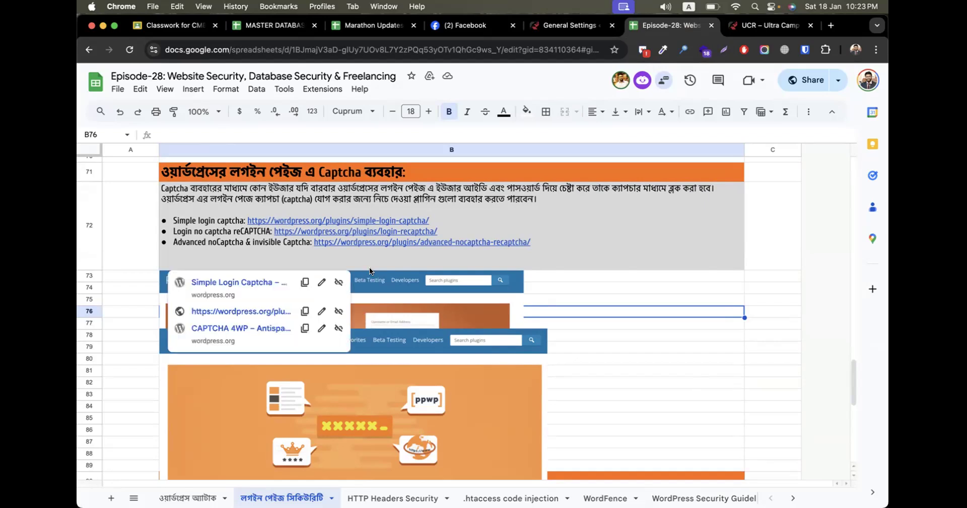
left_click(228, 213)
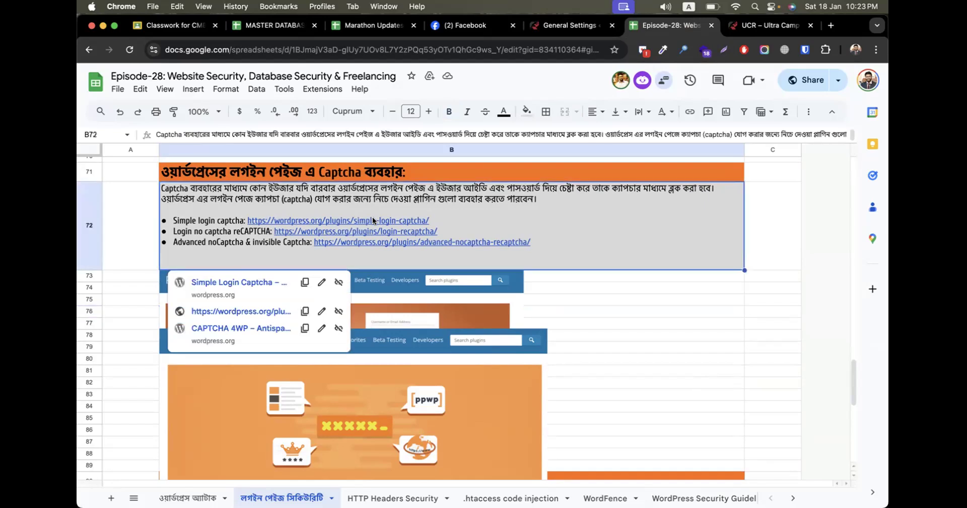
left_click(684, 288)
scroll(684, 288, "down", 10)
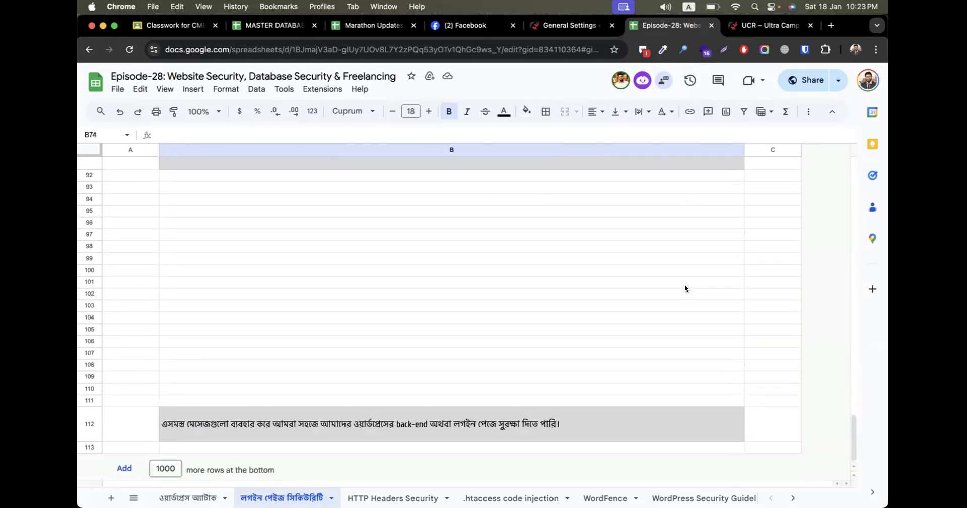
- Reload the spreadsheet and review its section on protecting the login page with the WordPress Password Protect Page Plugin
key("super+r")
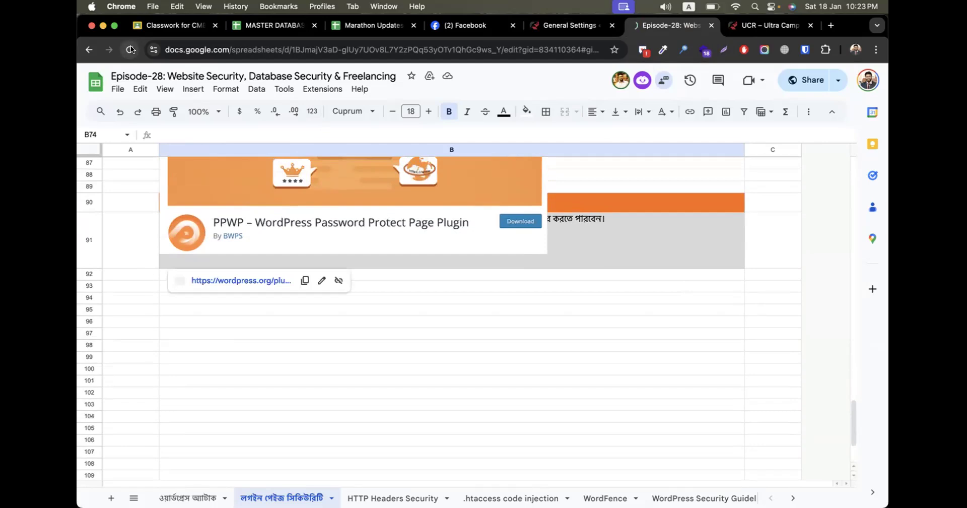
scroll(621, 332, "down", 6)
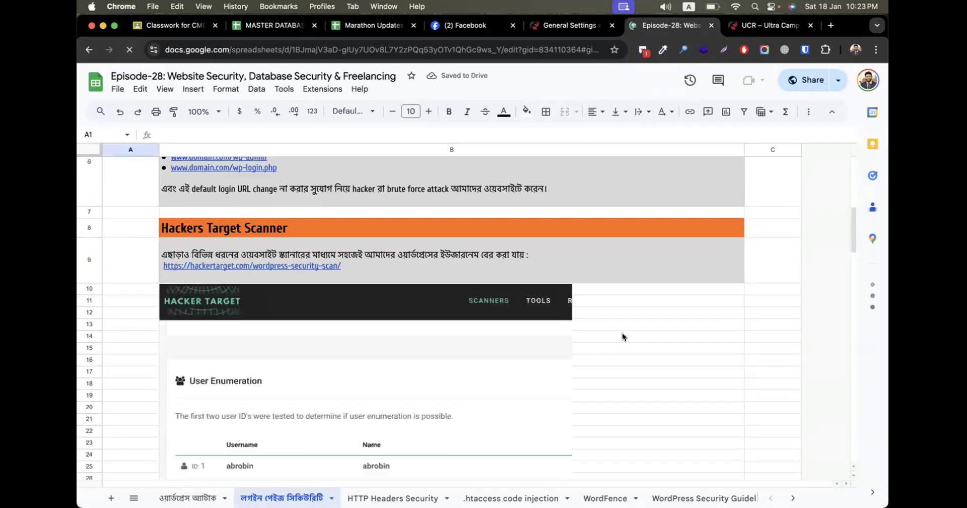
scroll(621, 332, "down", 15)
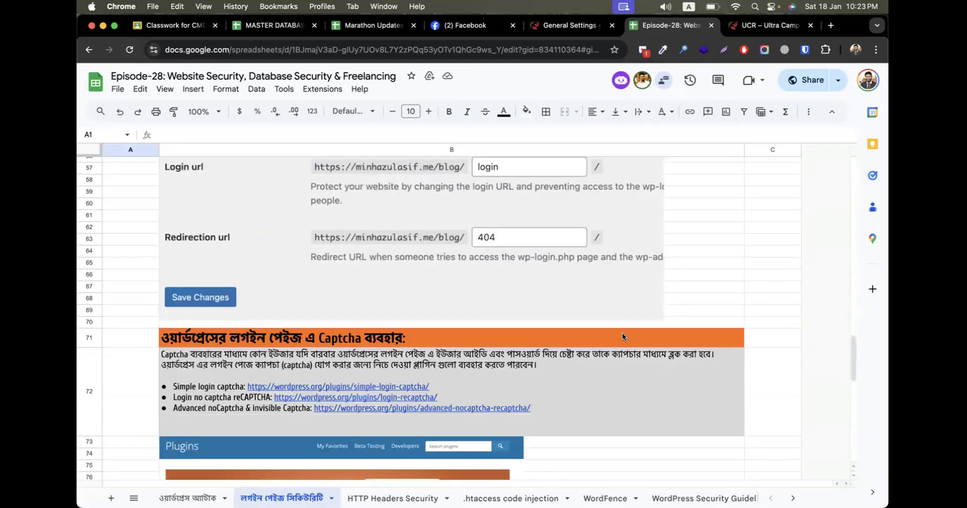
scroll(622, 334, "down", 3)
scroll(622, 335, "up", 3)
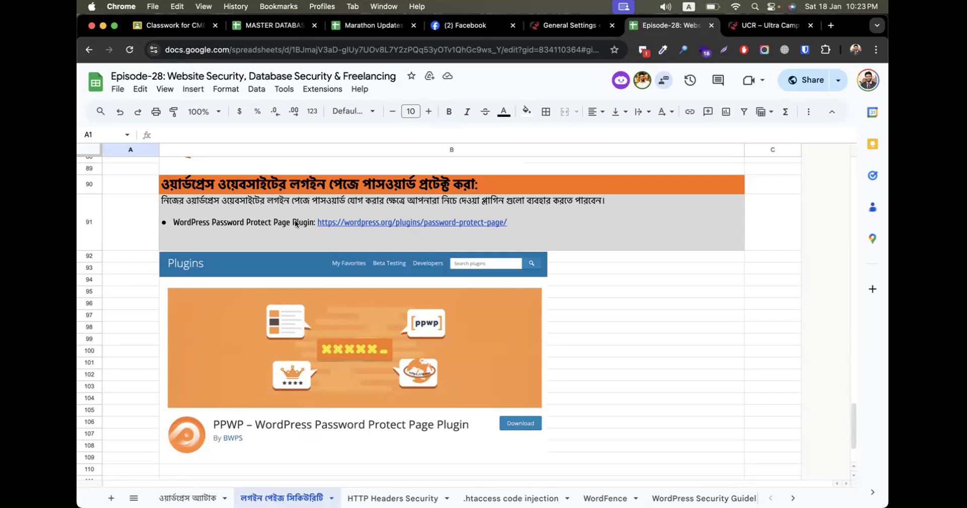
mouse_move(278, 223)
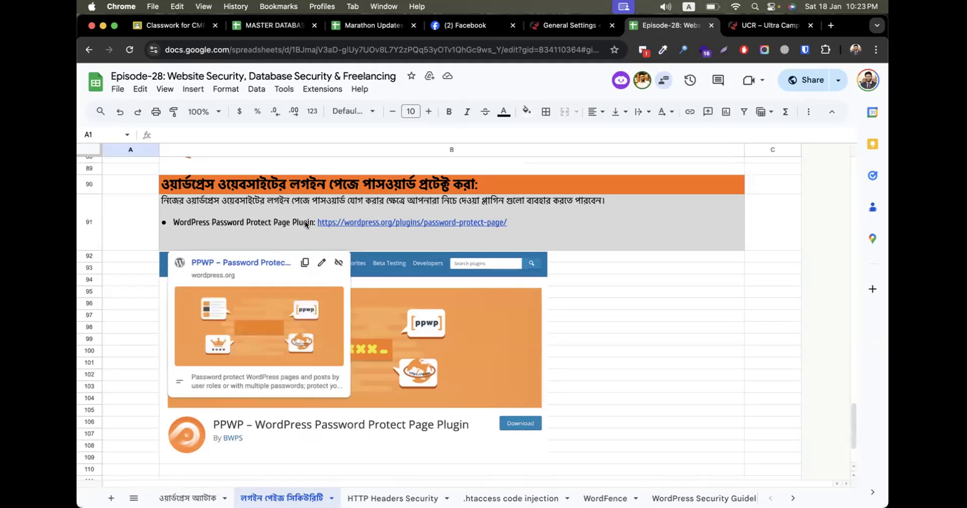
left_click(642, 385)
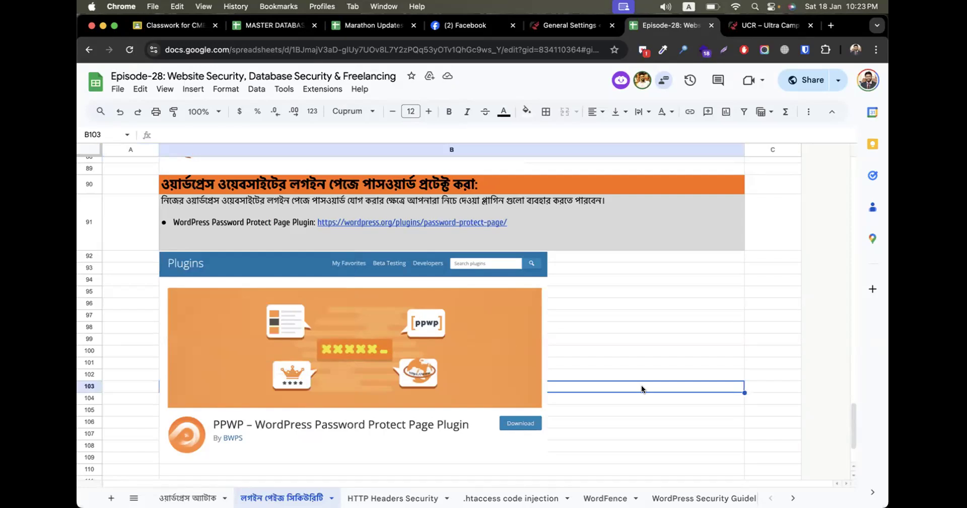
scroll(641, 385, "down", 10)
scroll(642, 384, "up", 8)
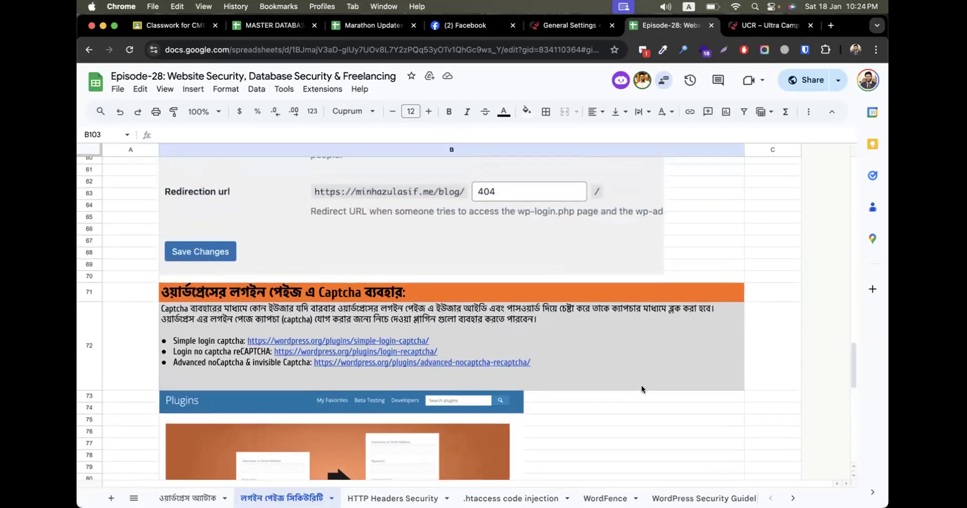
scroll(642, 389, "down", 1)
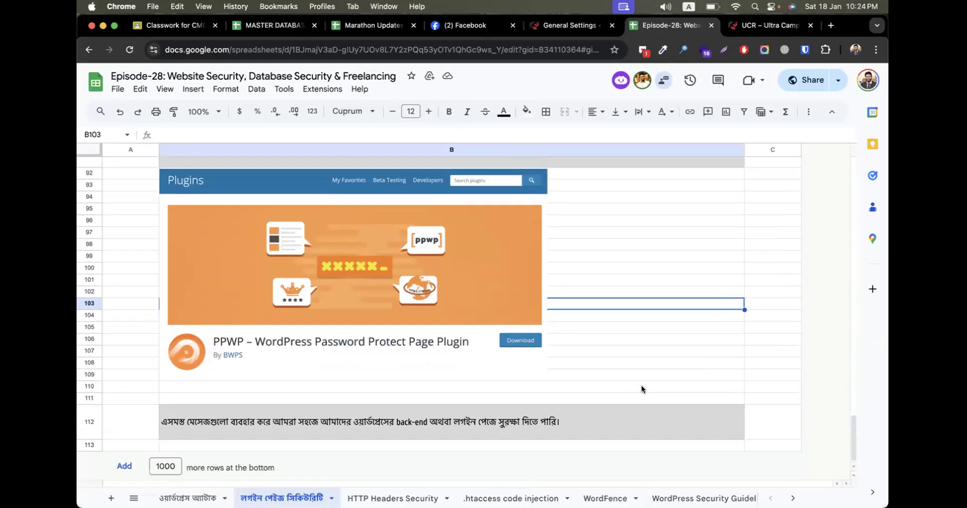
scroll(657, 338, "up", 15)
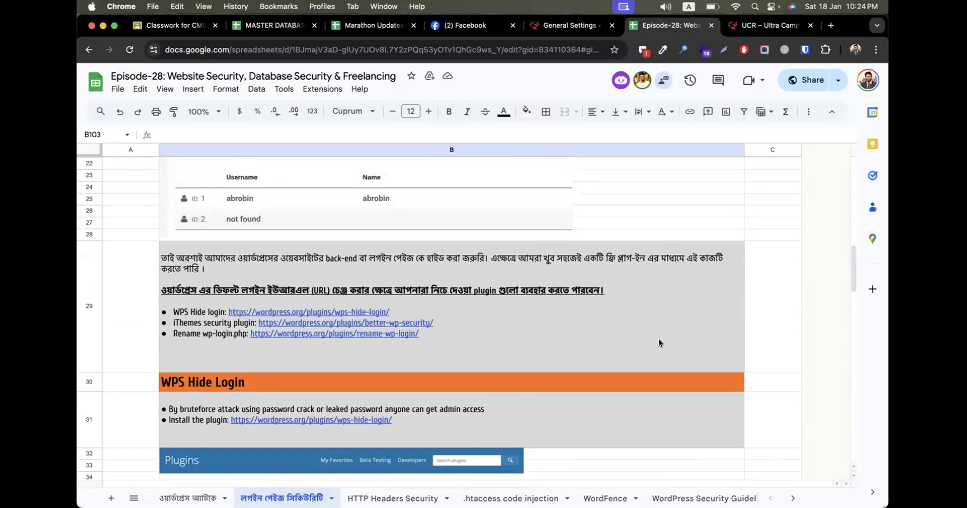
scroll(658, 339, "down", 3)
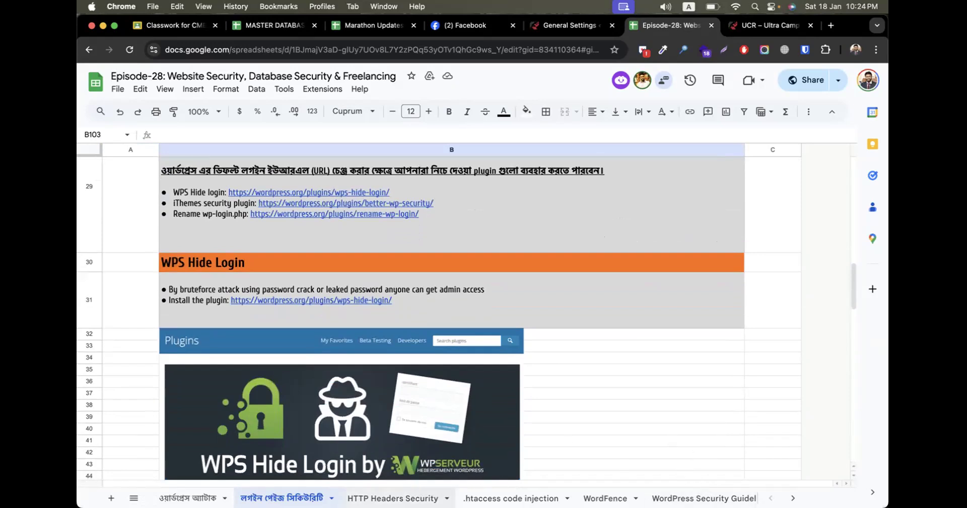
- Open the HTTP Headers Security sheet and review the listed header protections and checking tools
left_click(391, 497)
scroll(727, 371, "down", 5)
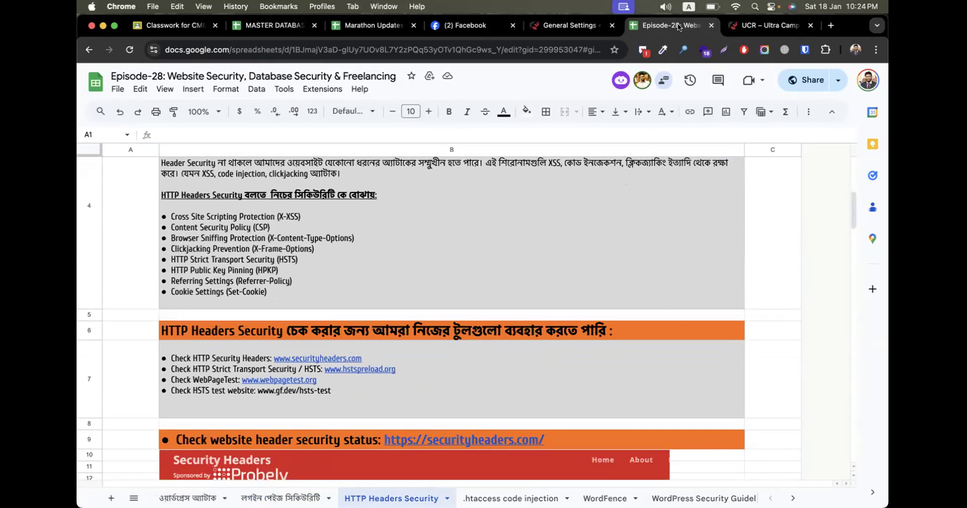
left_click(756, 29)
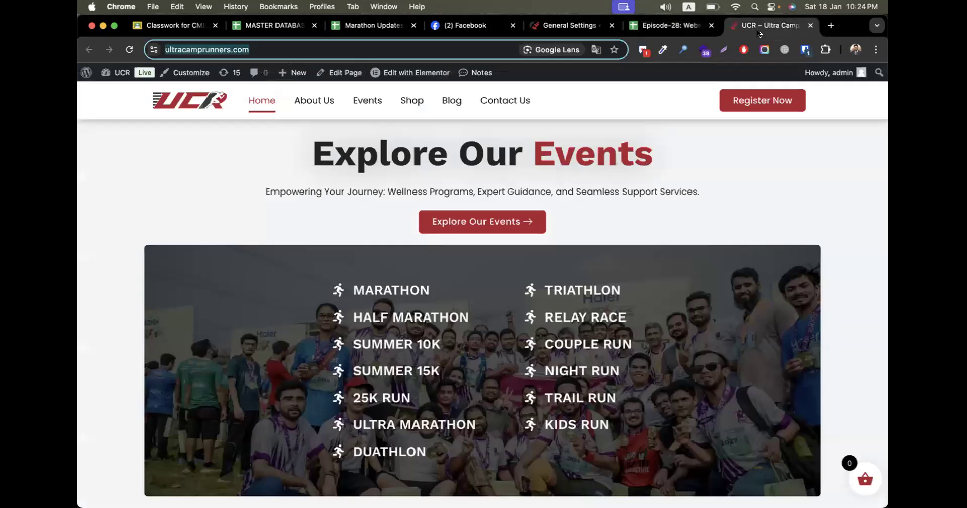
left_click(585, 19)
scroll(560, 340, "up", 7)
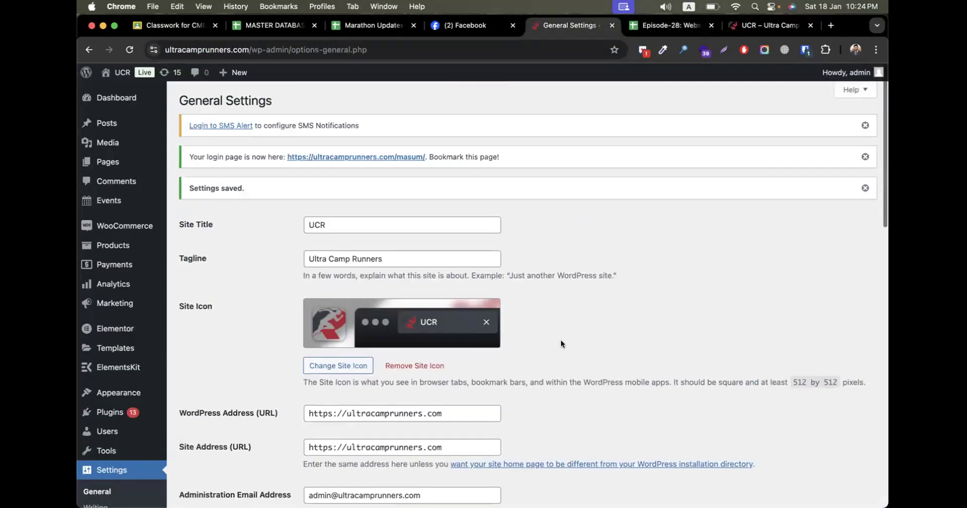
left_click(670, 24)
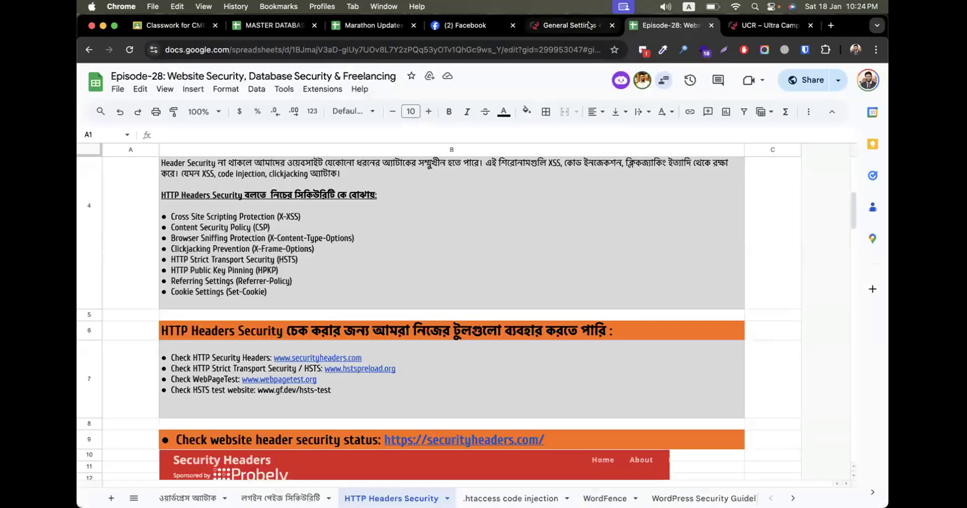
- Open the UCR site's installed plugins list and deactivate WPS Hide Login
left_click(569, 25)
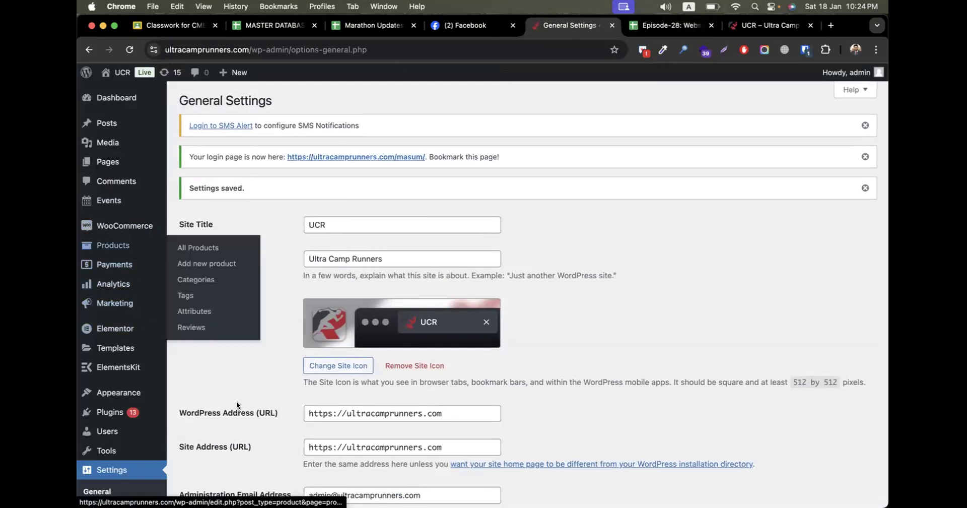
left_click(191, 414)
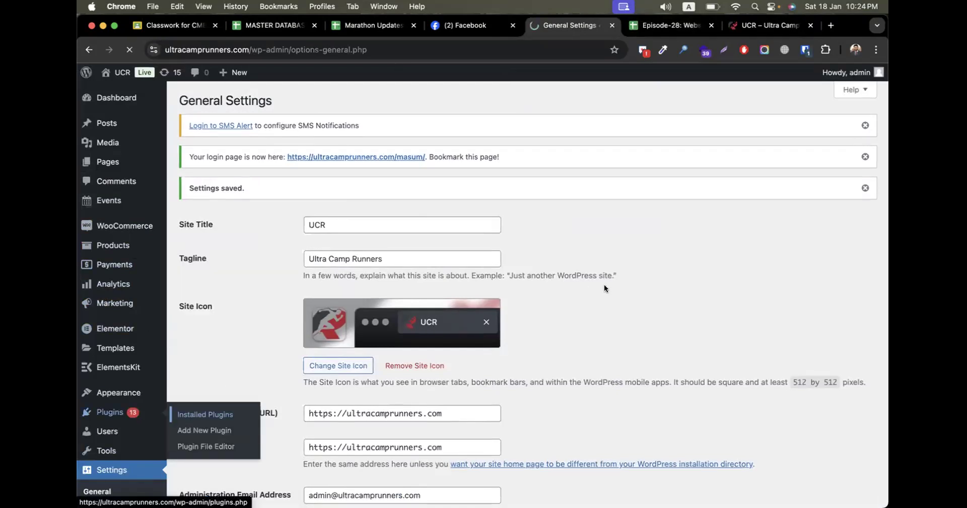
scroll(455, 357, "down", 5)
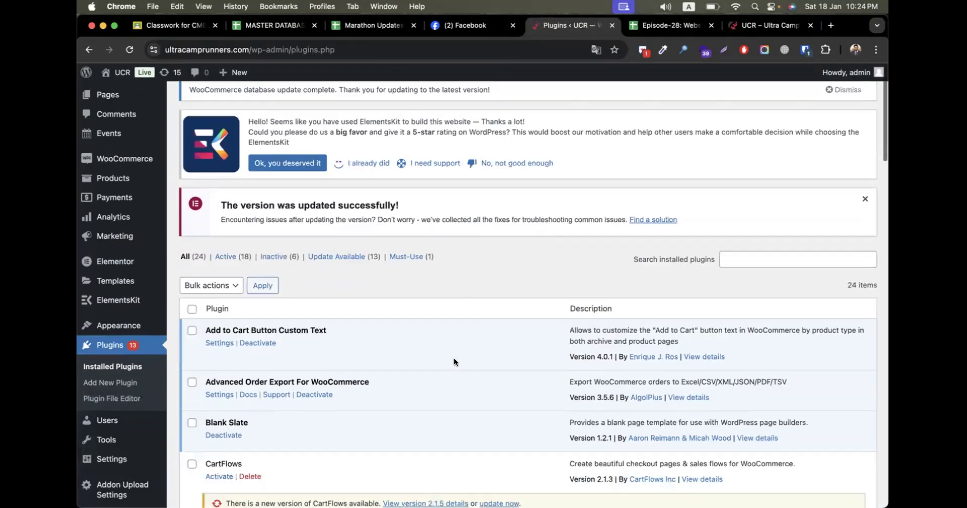
scroll(455, 358, "down", 12)
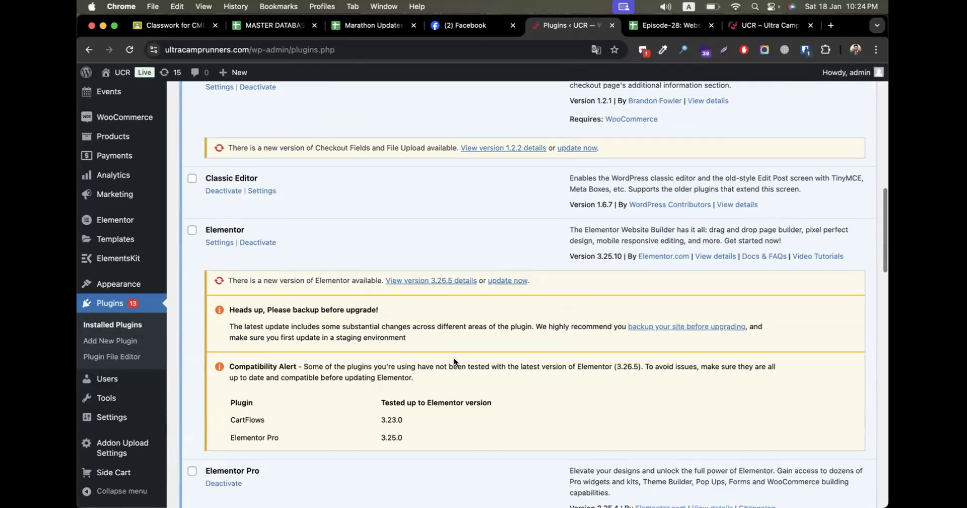
scroll(454, 361, "down", 7)
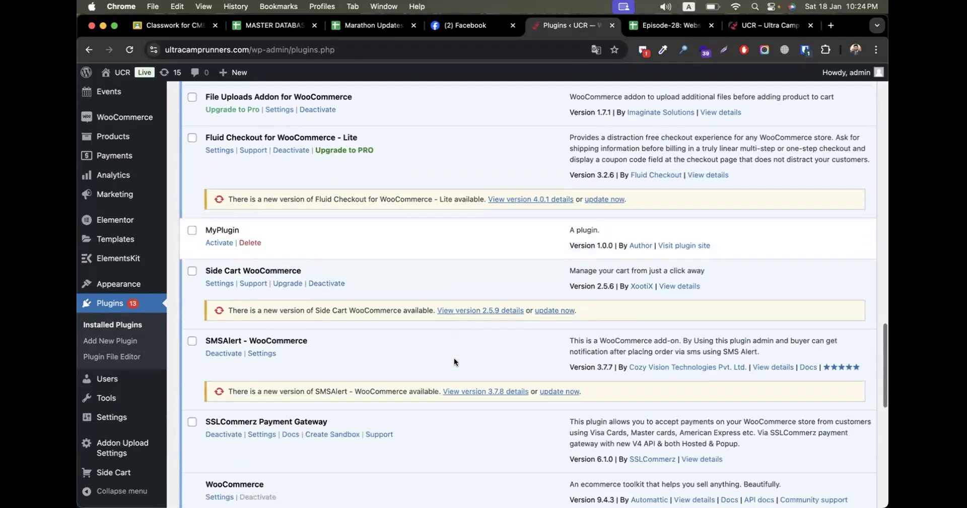
scroll(454, 361, "down", 10)
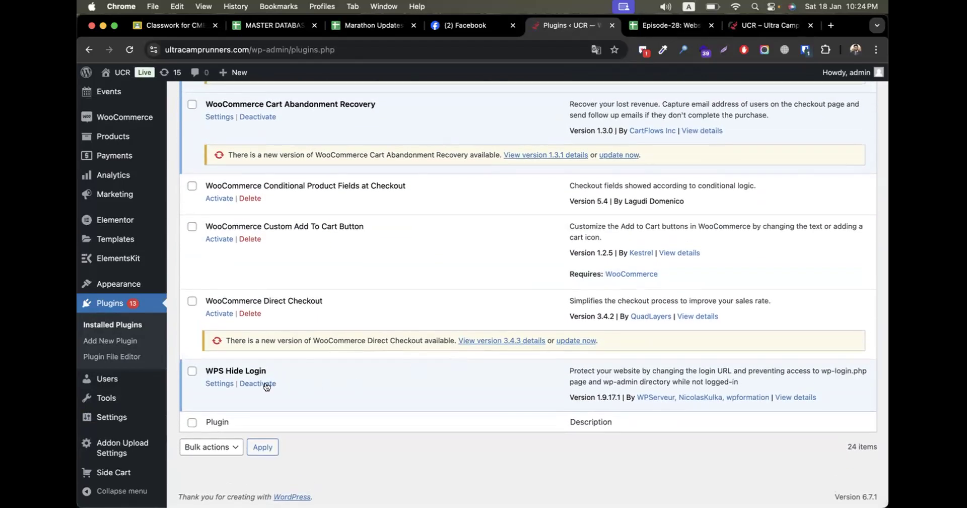
left_click(266, 387)
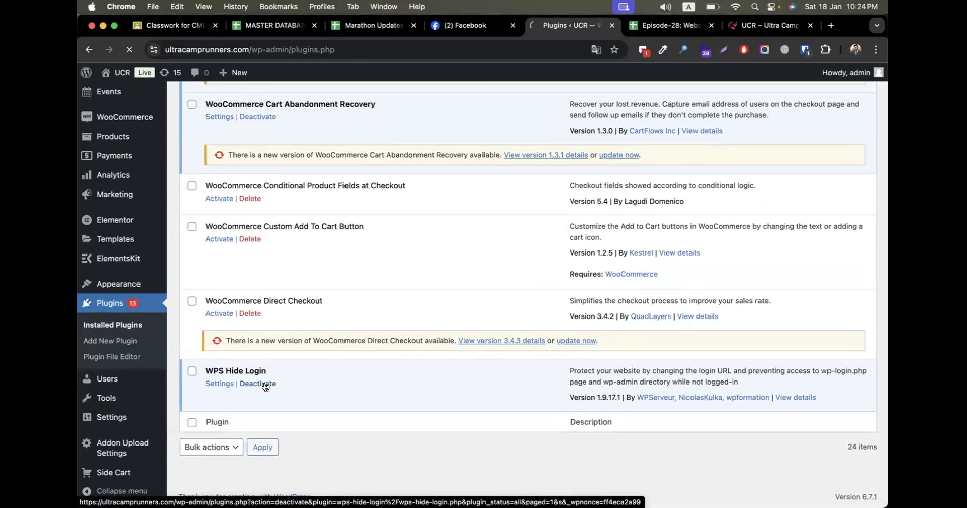
scroll(347, 380, "down", 10)
scroll(352, 381, "down", 5)
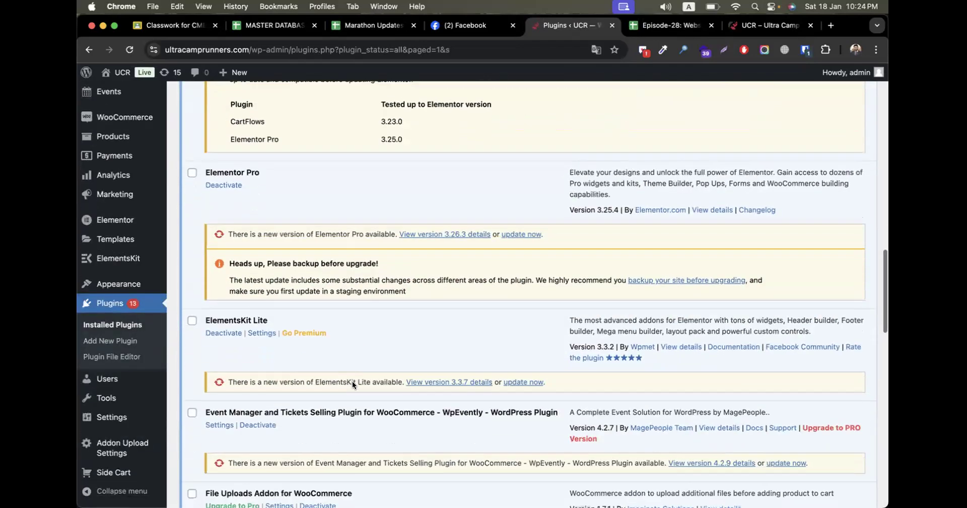
scroll(352, 381, "up", 20)
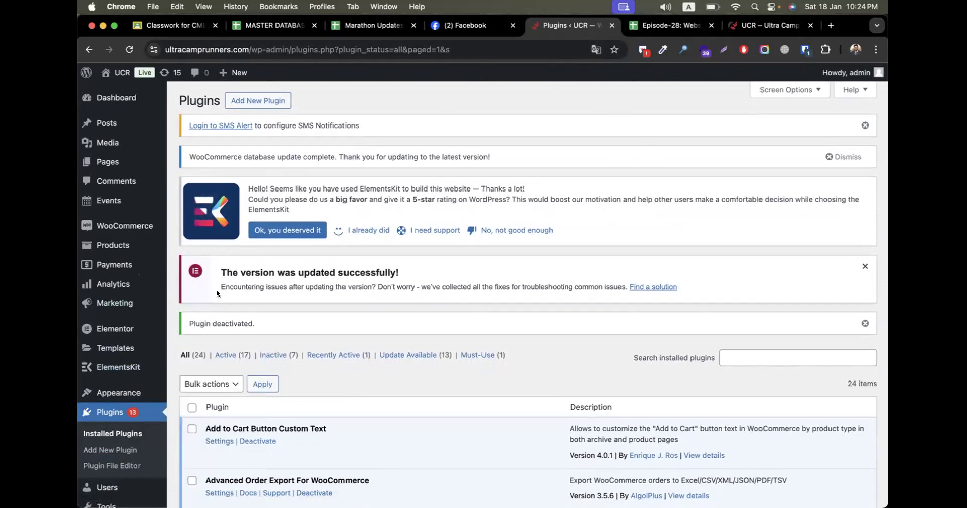
- Open the page for adding new plugins and search for "wp file manager"
scroll(123, 352, "down", 4)
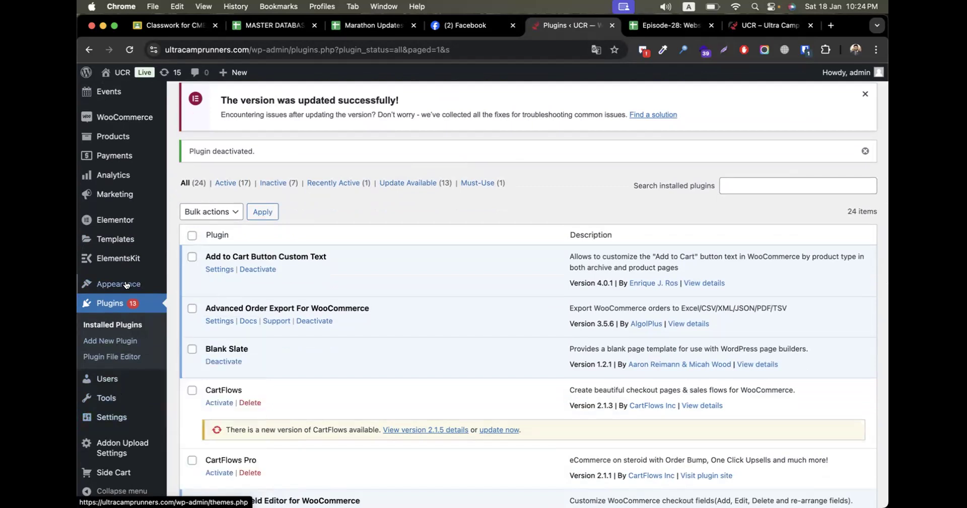
left_click(112, 341)
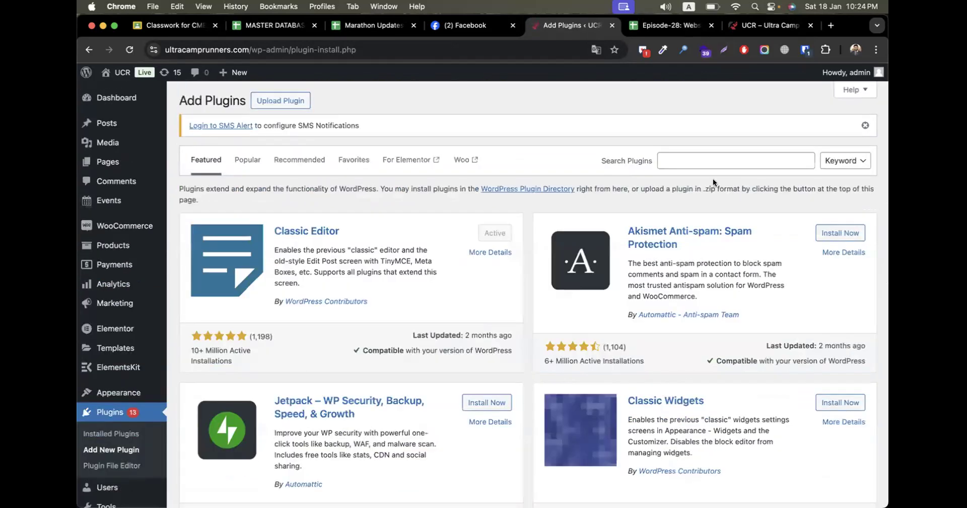
left_click(704, 159)
type("wp f")
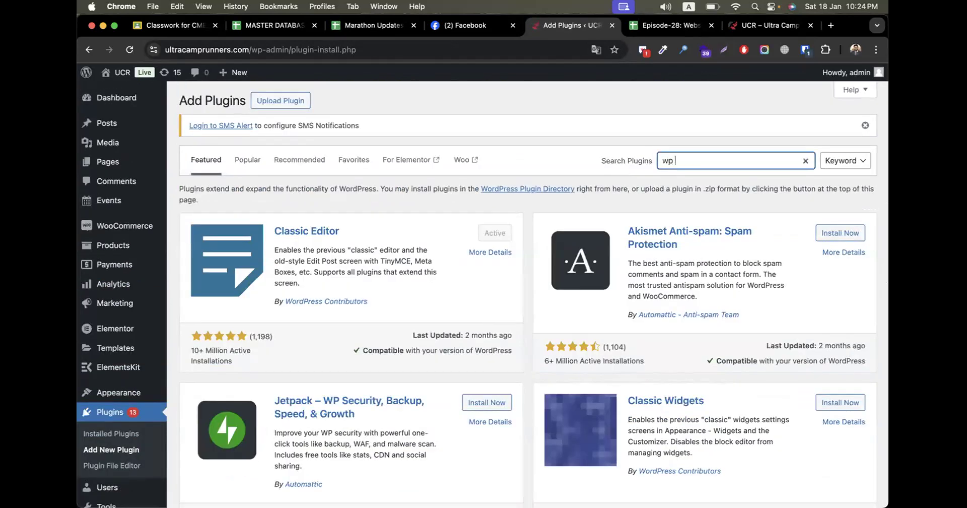
type("ile manager")
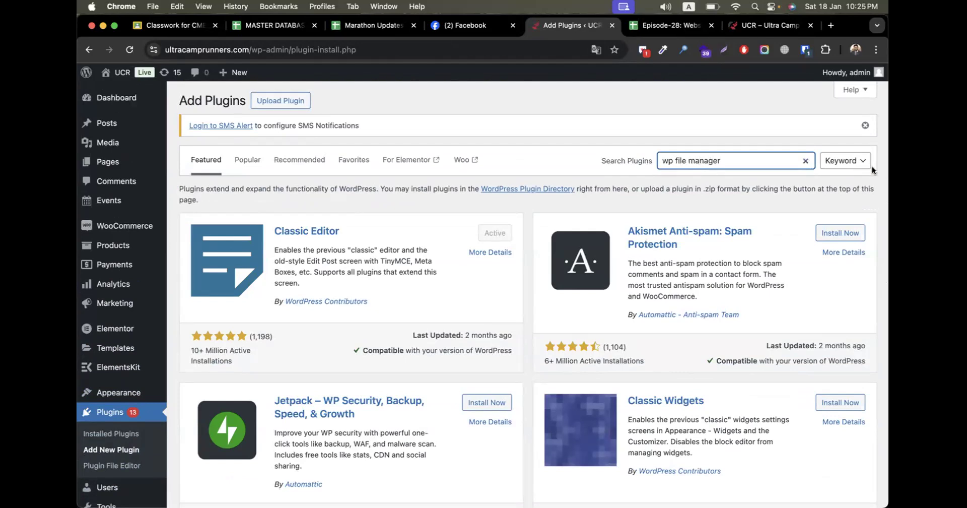
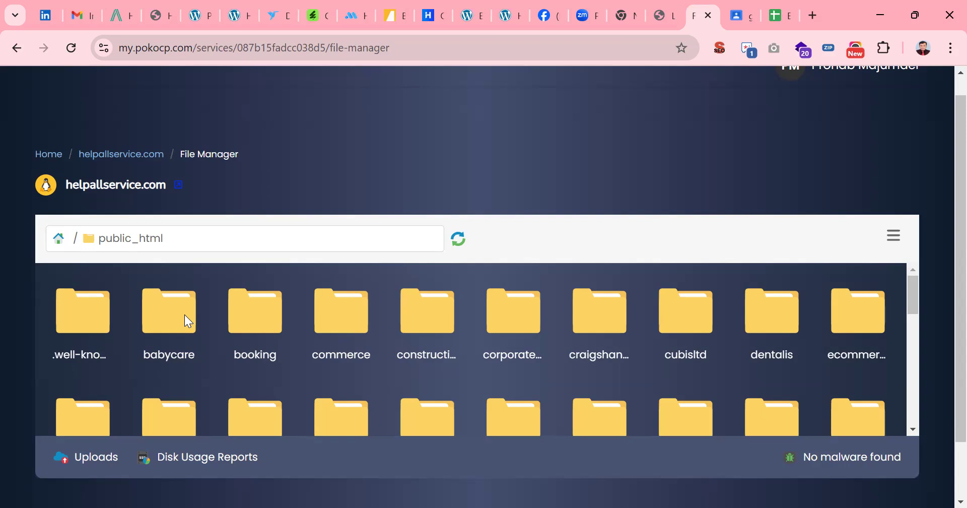
- Locate the .htaccess file in helpallservice.com's public_html folder in the hosting file manager and open it for editing
scroll(194, 364, "down", 6)
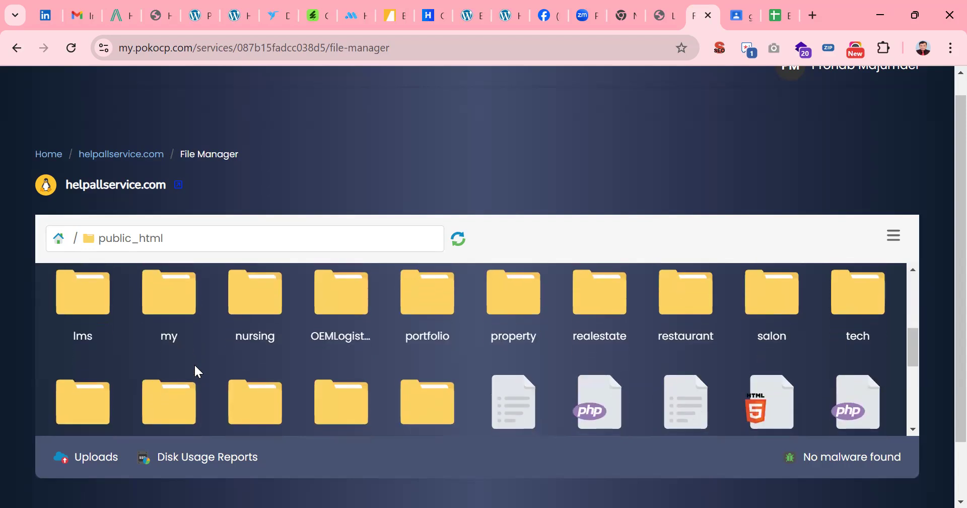
scroll(194, 366, "down", 4)
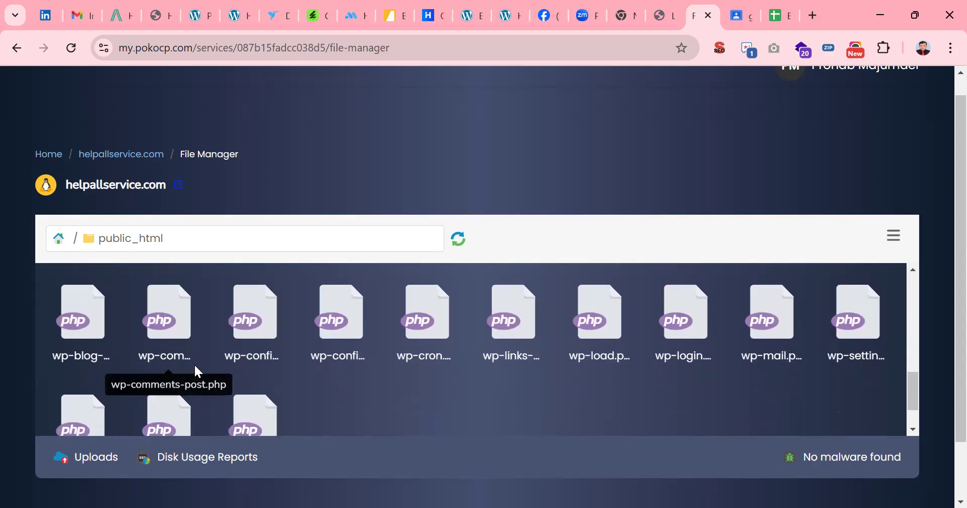
scroll(195, 364, "up", 2)
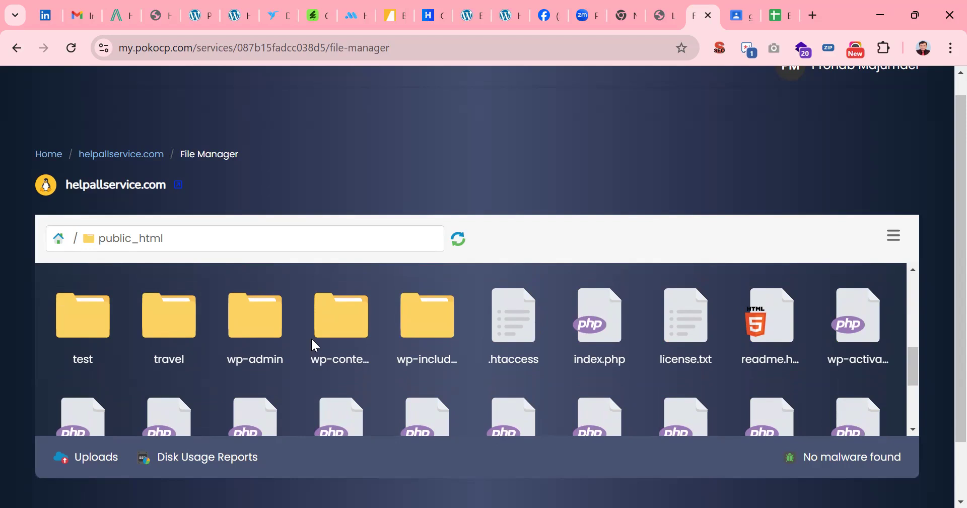
scroll(282, 340, "up", 1)
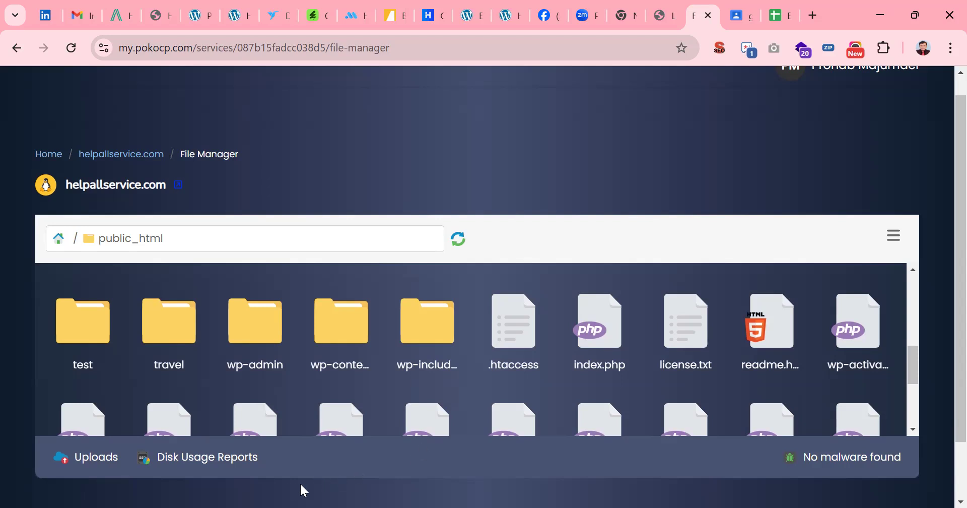
left_click(204, 484)
double_click(513, 328)
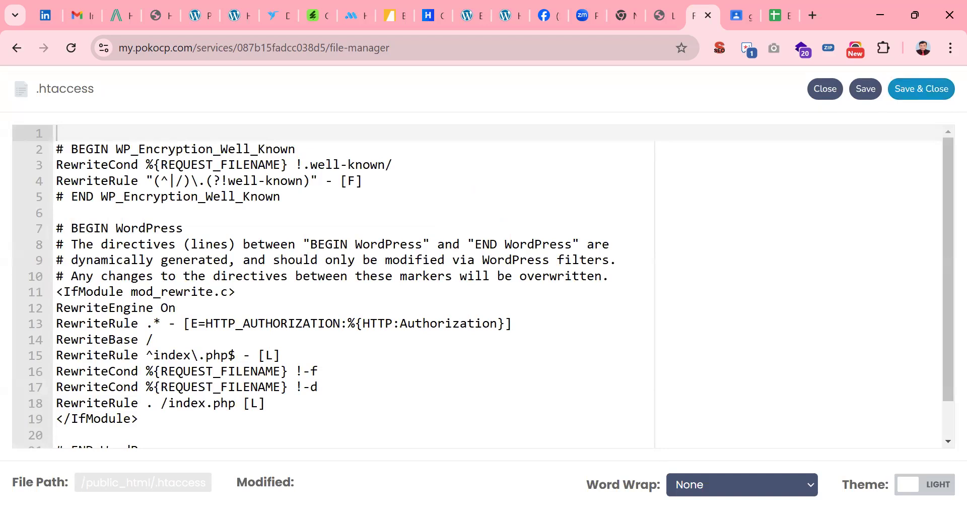
- Add a new blank line at the end of the .htaccess file, below the # END WordPress line
left_click(307, 392)
left_click(276, 403)
scroll(276, 404, "down", 1)
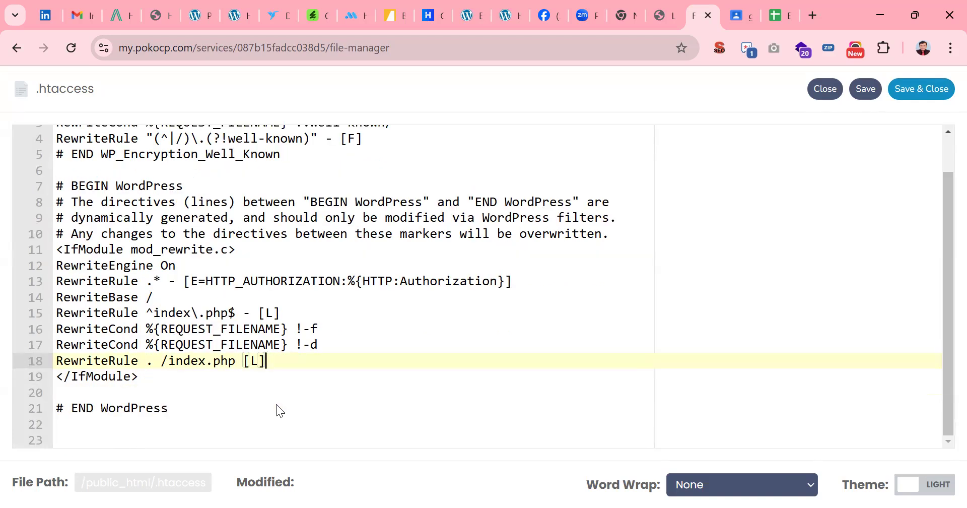
left_click(220, 408)
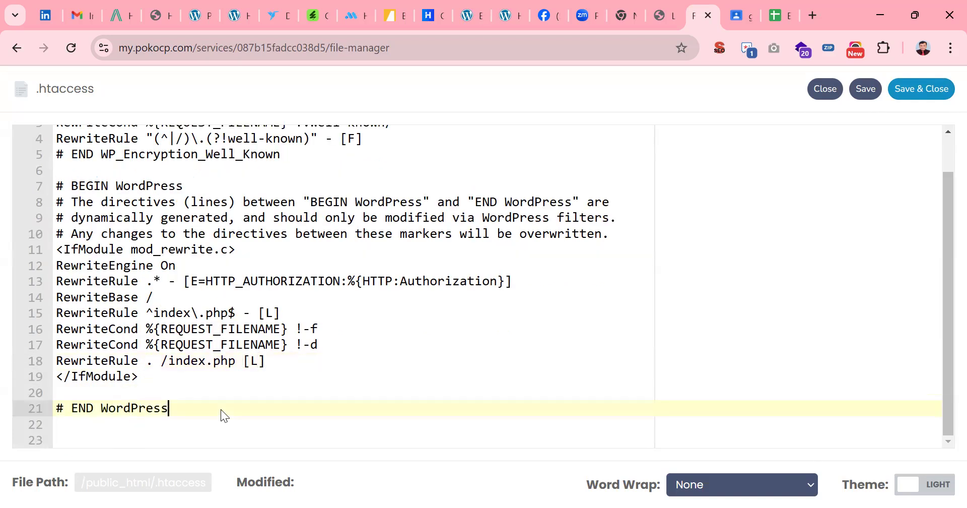
key("Down")
key("Down")
key("Return")
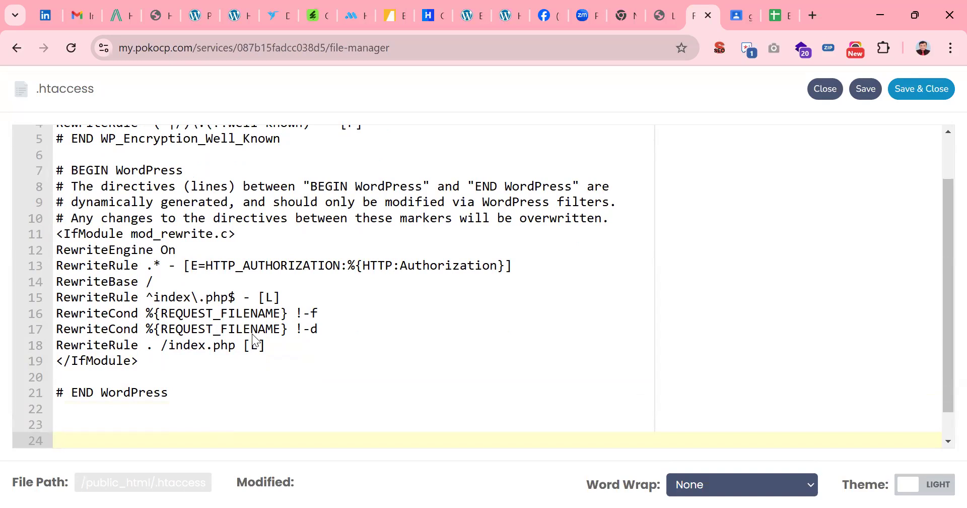
- Copy the # Protect .HTACCESS code block from section 2 of the spreadsheet's .htaccess code injection sheet
left_click(774, 16)
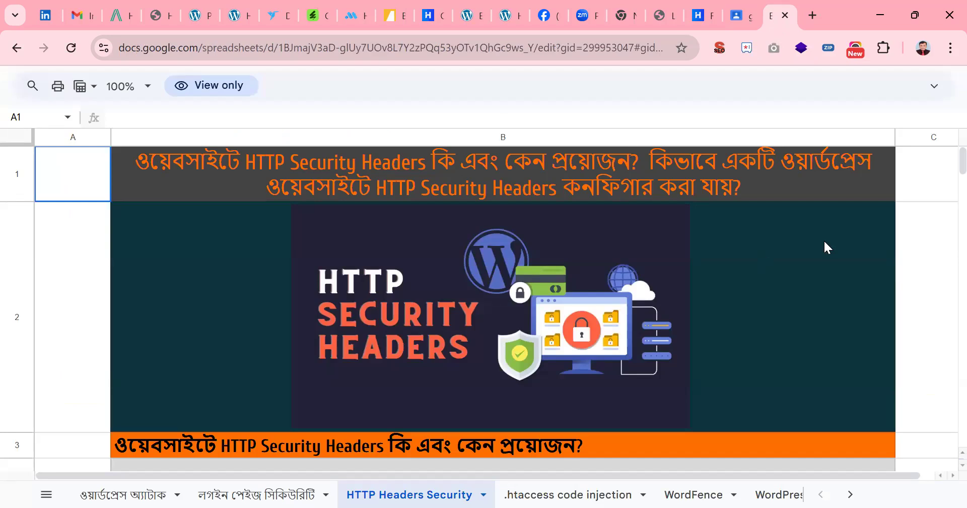
scroll(947, 181, "down", 3)
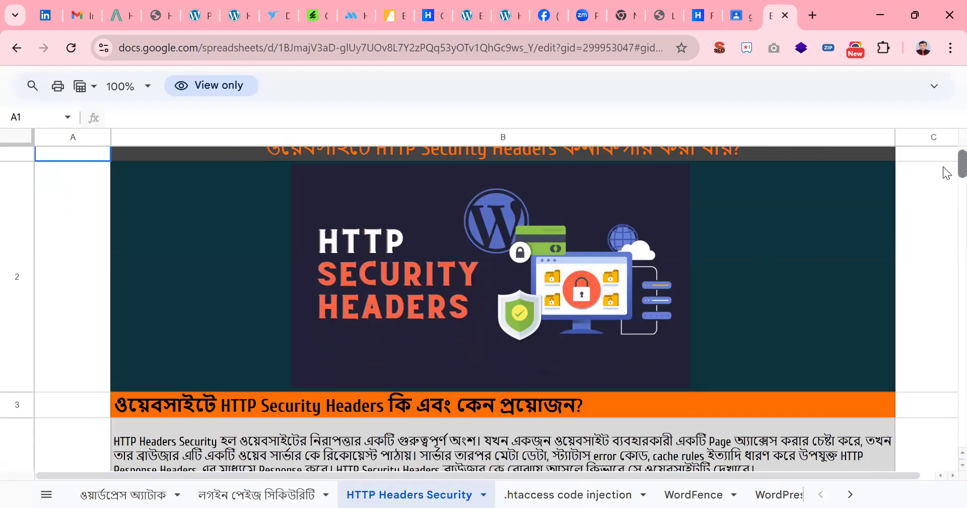
scroll(947, 182, "down", 6)
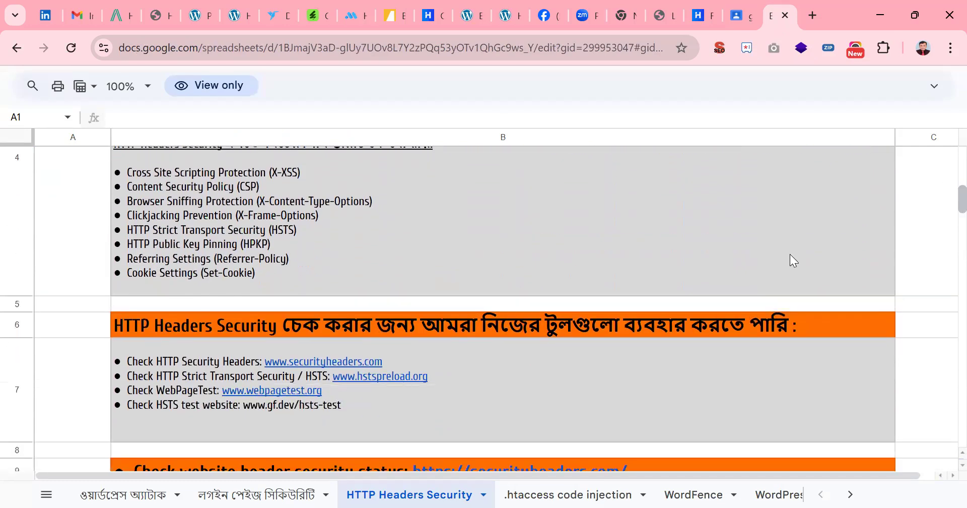
left_click(575, 491)
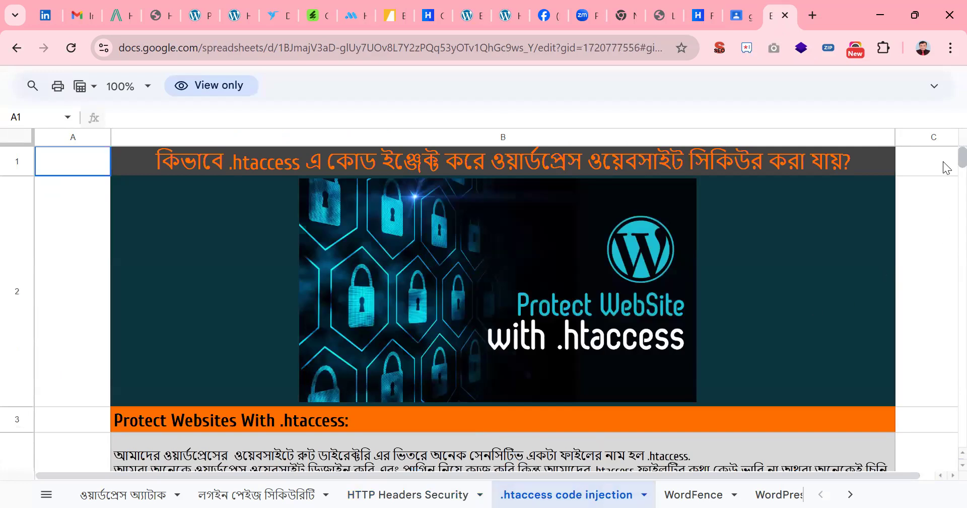
scroll(946, 172, "down", 10)
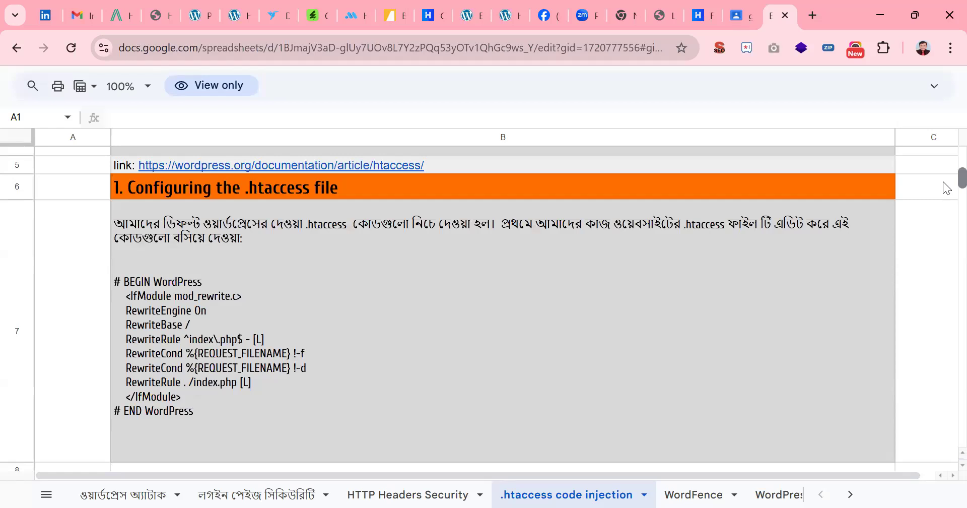
scroll(947, 188, "down", 5)
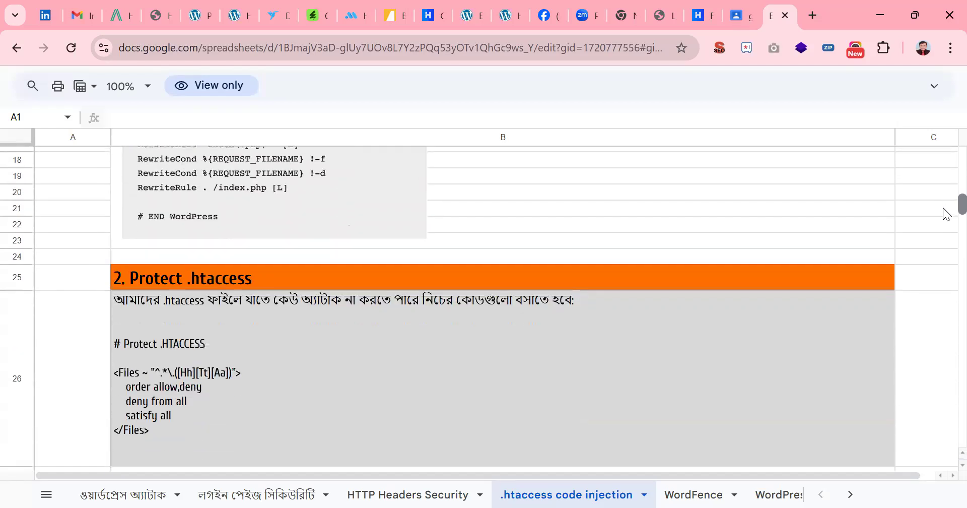
left_click(154, 431)
left_click_drag(159, 424, 112, 342)
key("ctrl+c")
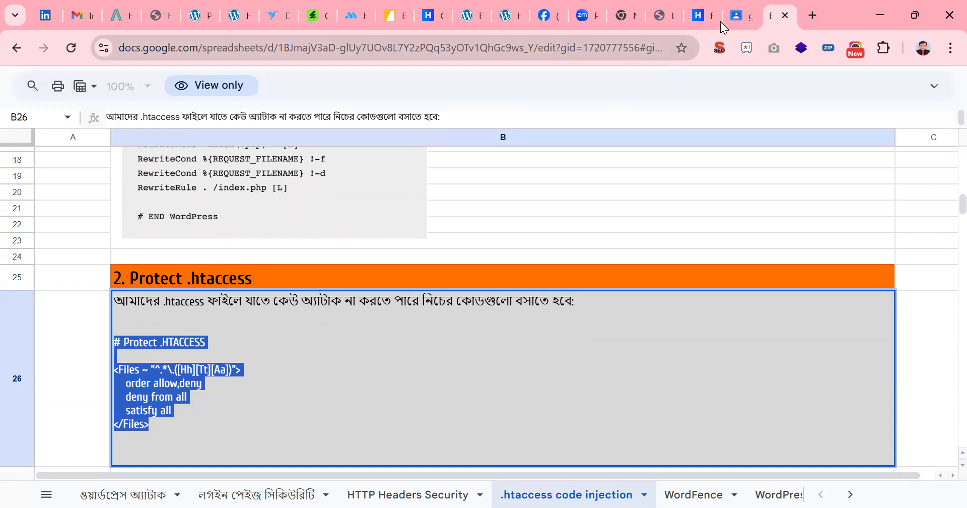
- Paste the # Protect .HTACCESS block at the end of the site's .htaccess file, then save and close it
left_click(704, 17)
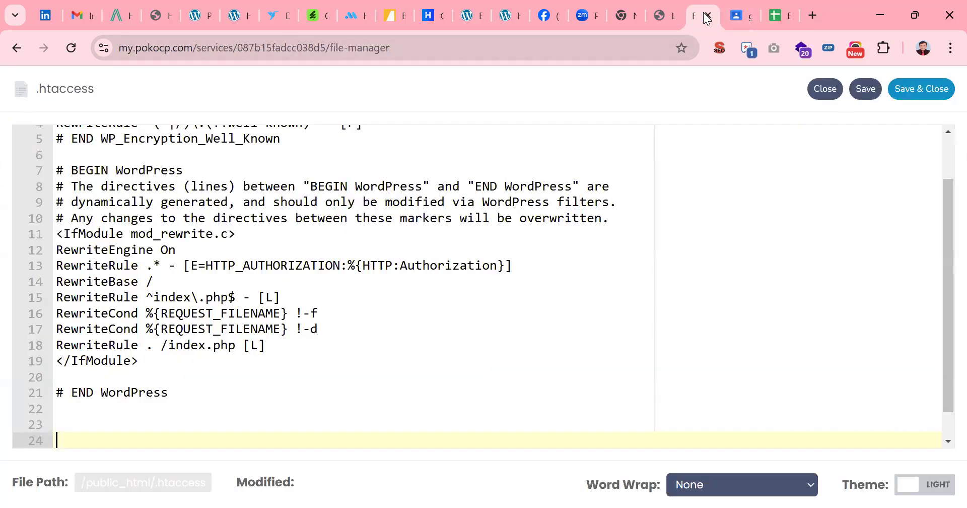
key("ctrl+v")
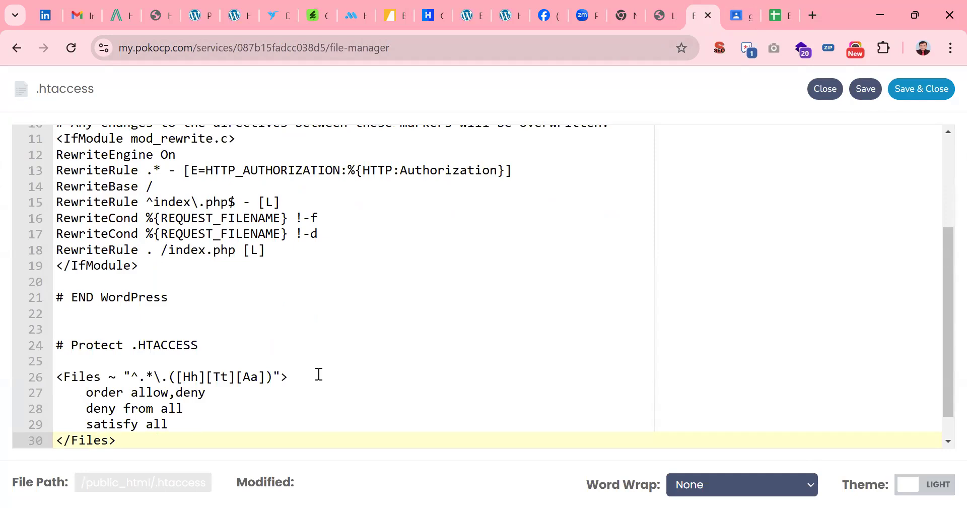
left_click(906, 93)
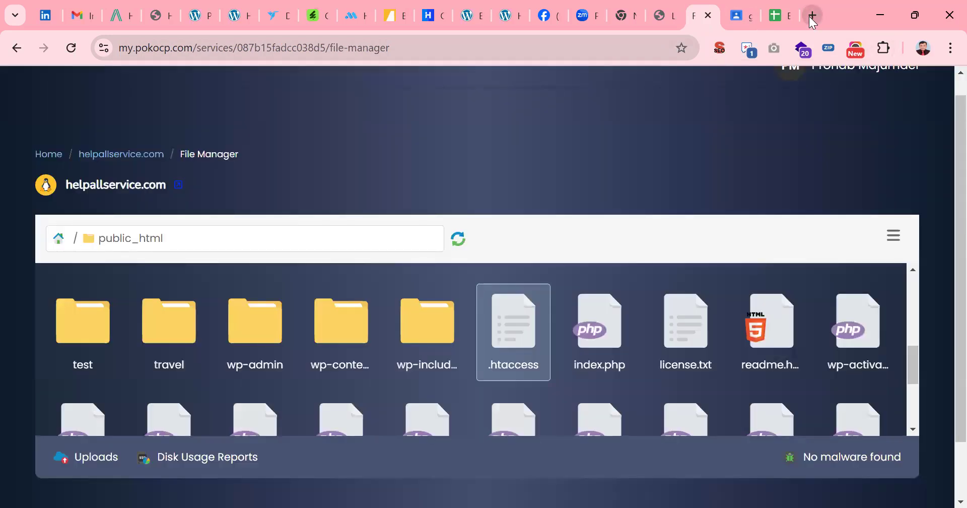
- Load helpallservice.com in a new browser tab and request helpallservice.com/.htaccess to test the file's protection
left_click(809, 16)
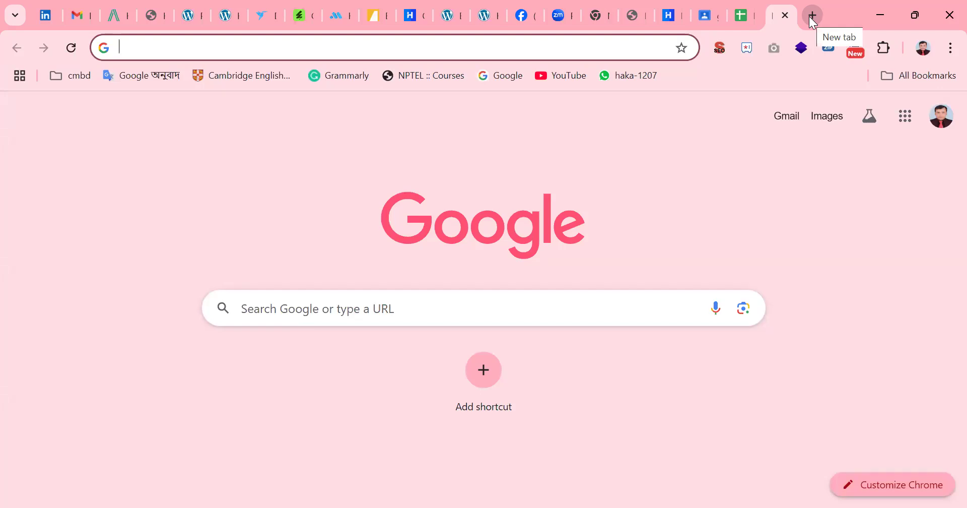
type("h")
key("Return")
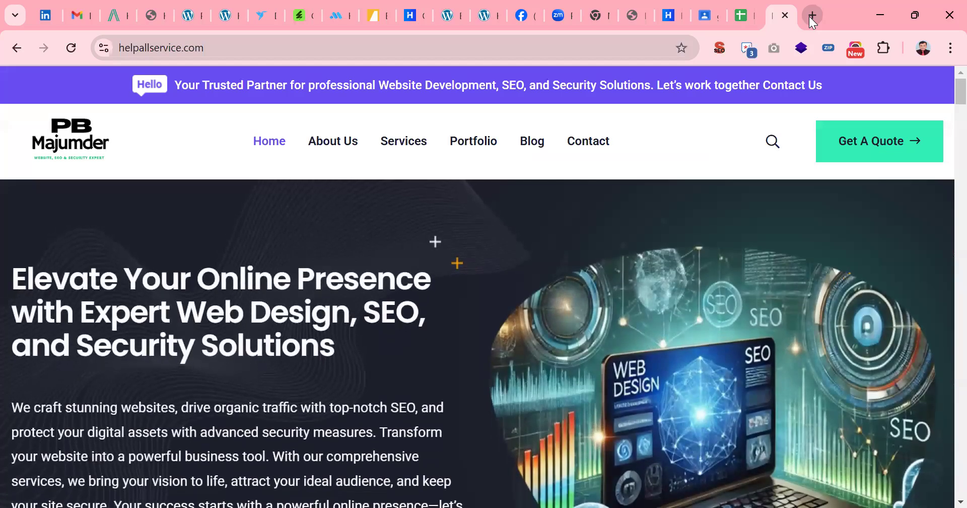
left_click(428, 53)
left_click(438, 52)
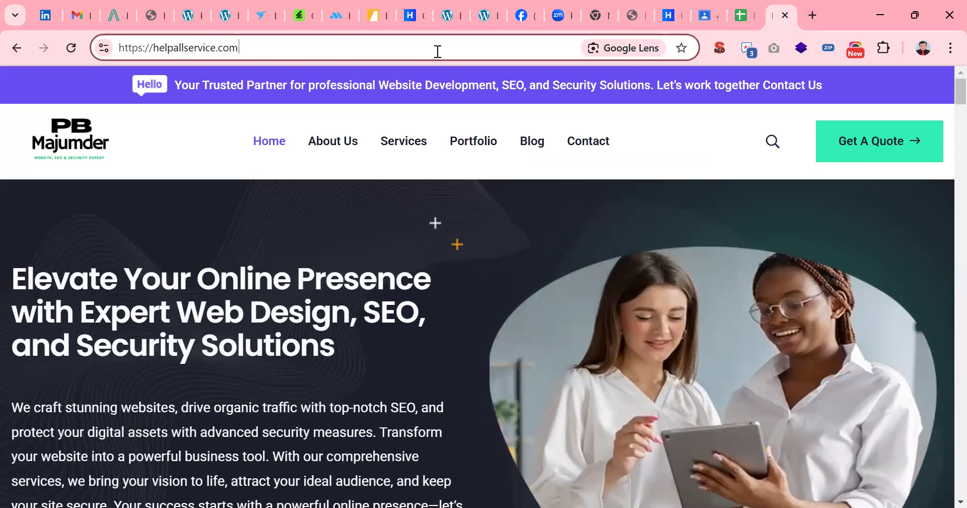
type("/.")
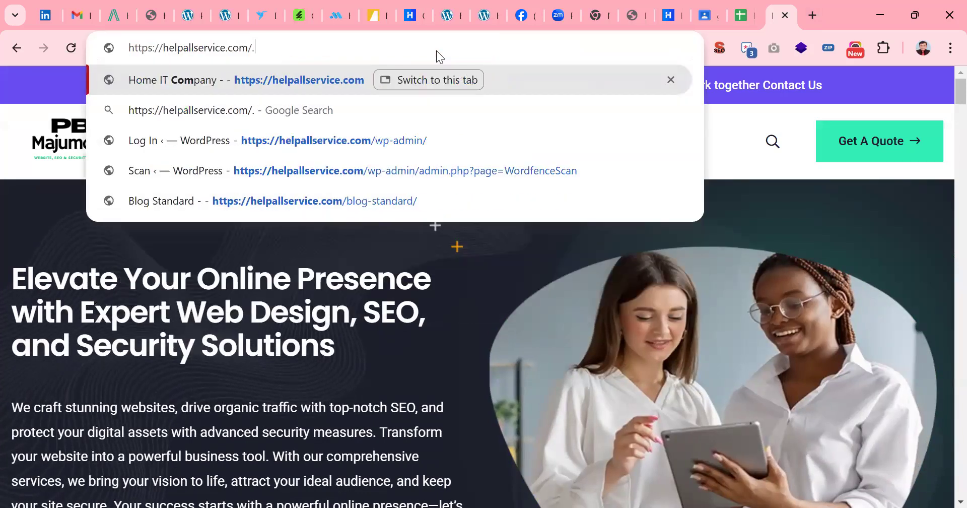
type("htaccess")
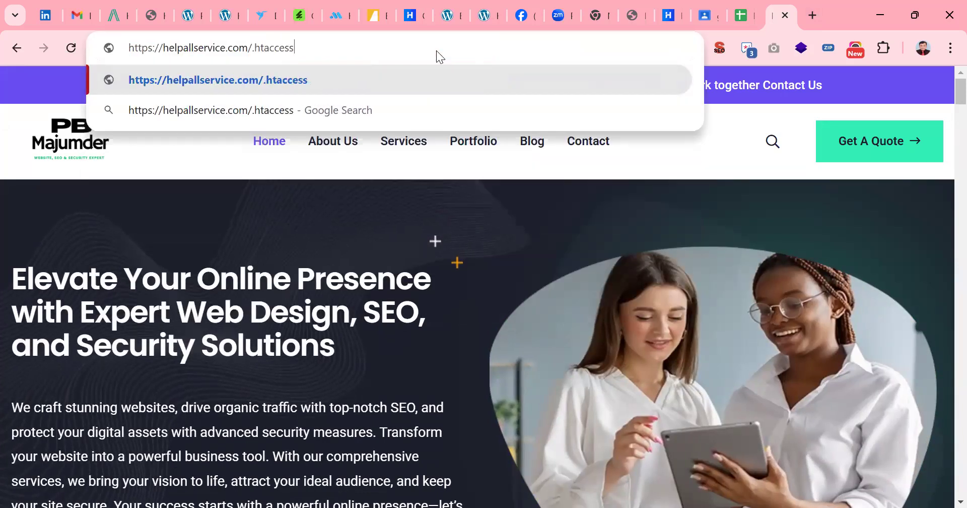
key("Return")
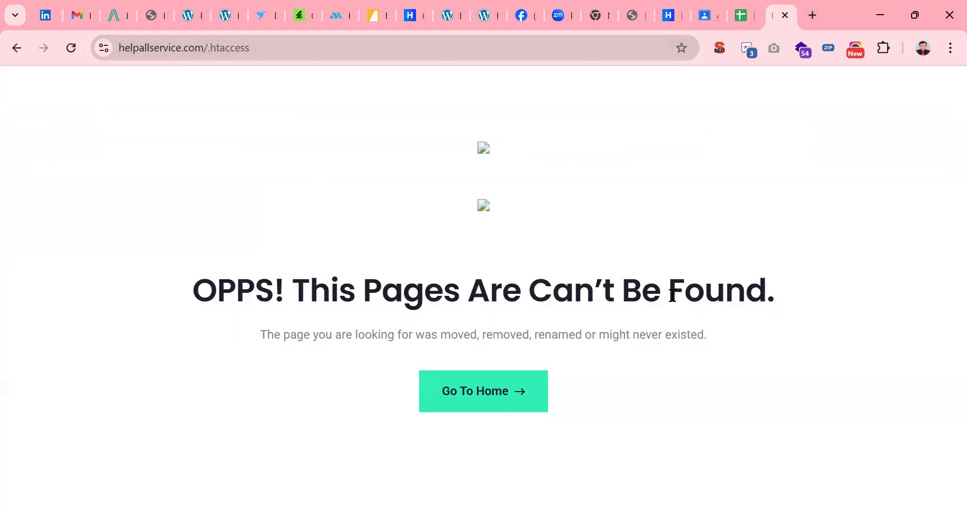
- Copy the # WP-CONFIG BLOCK code from section 3, Protect wp-config.php, of the spreadsheet's .htaccess code injection sheet
left_click(743, 18)
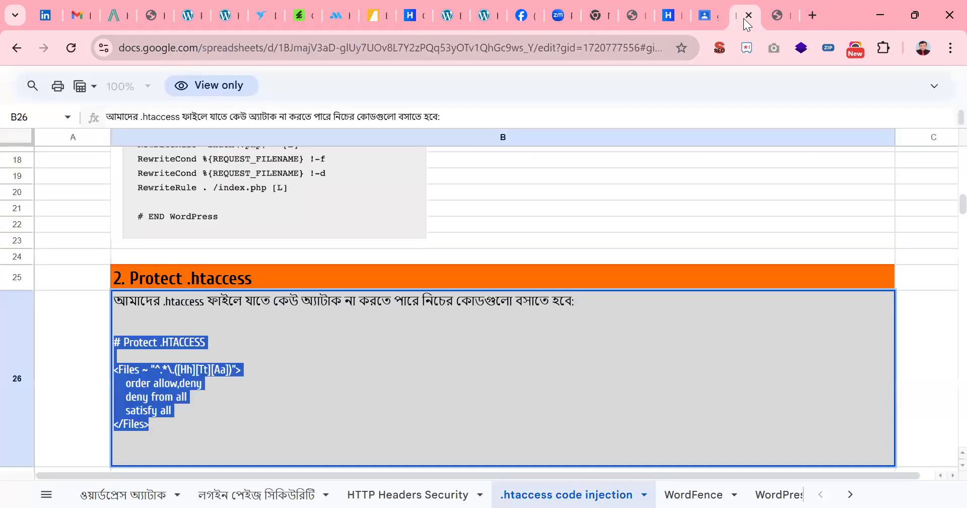
left_click(624, 192)
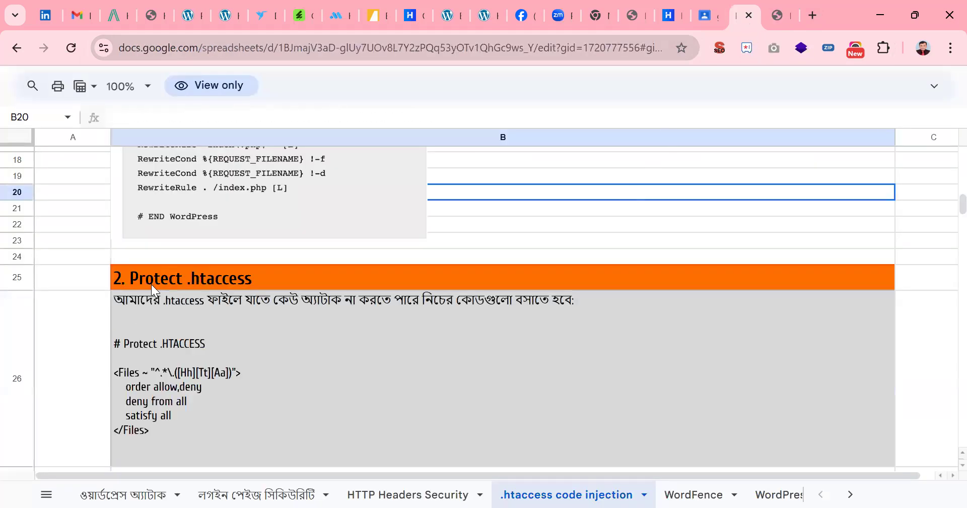
scroll(215, 283, "down", 5)
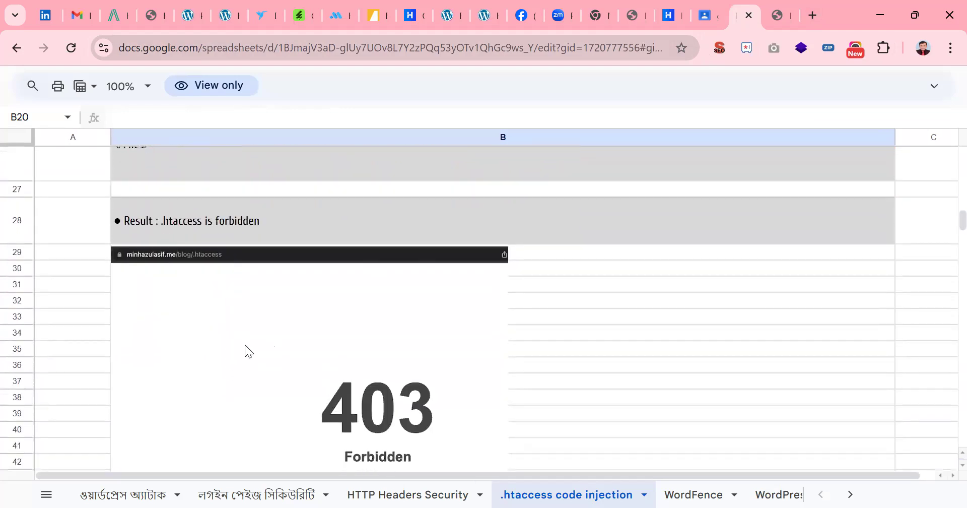
scroll(245, 348, "down", 10)
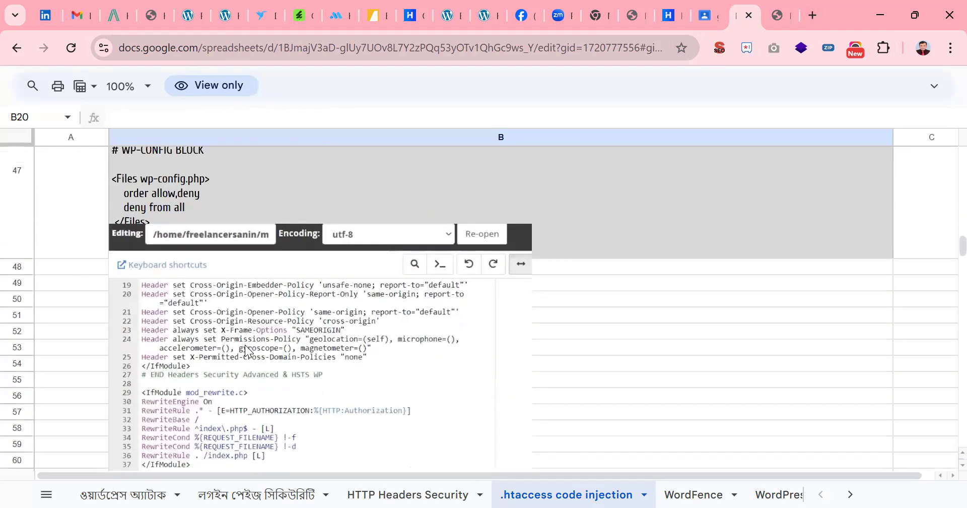
scroll(245, 350, "up", 3)
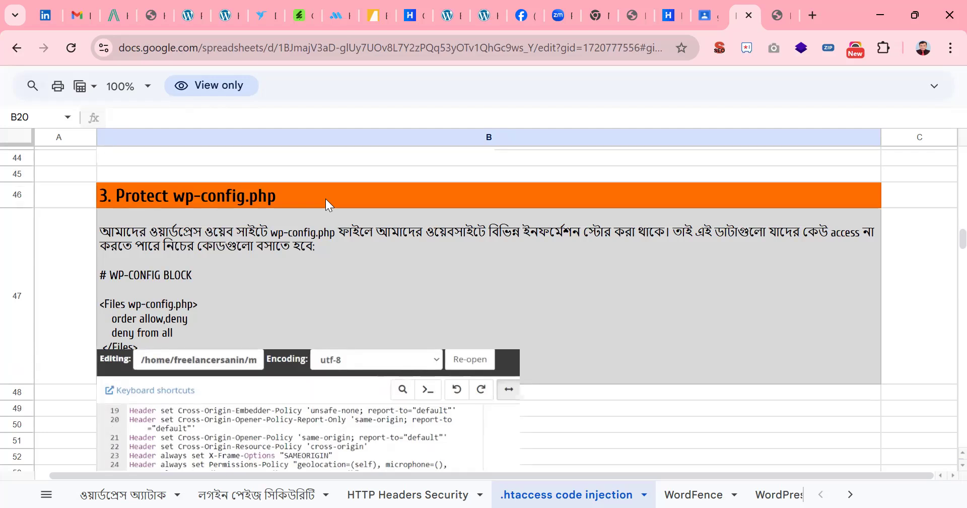
scroll(325, 199, "down", 1)
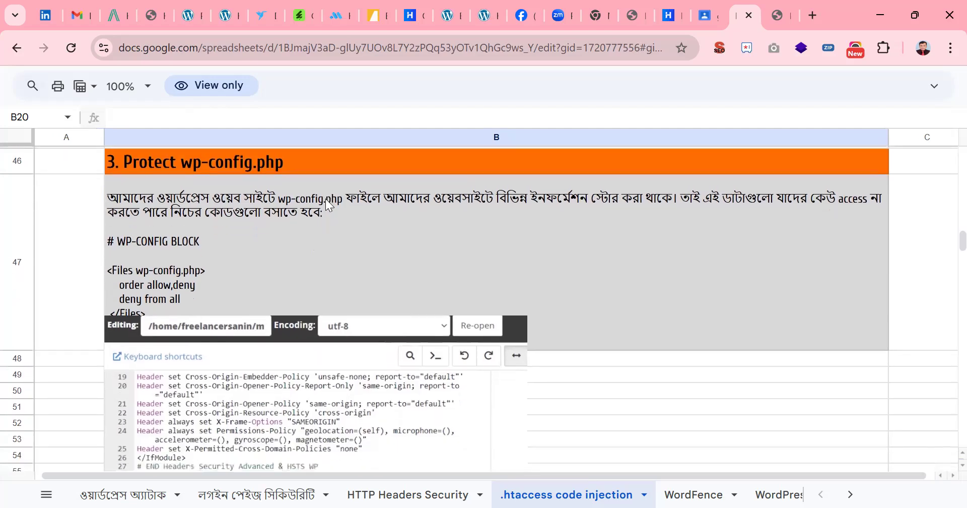
left_click(128, 262)
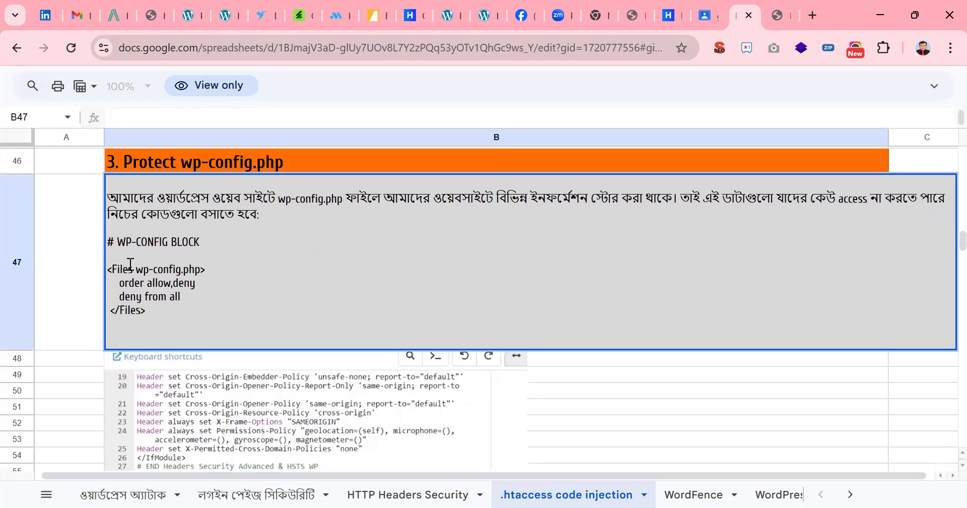
left_click_drag(156, 307, 106, 242)
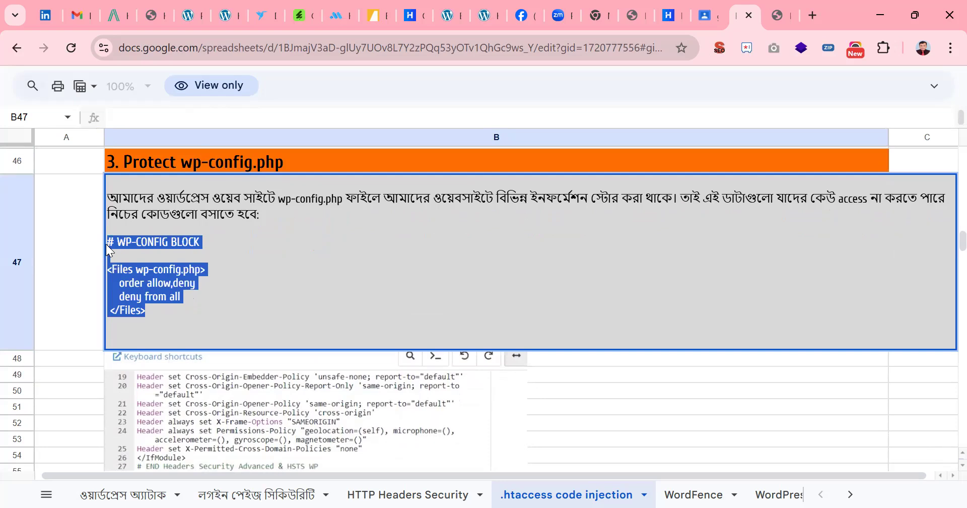
left_click(666, 18)
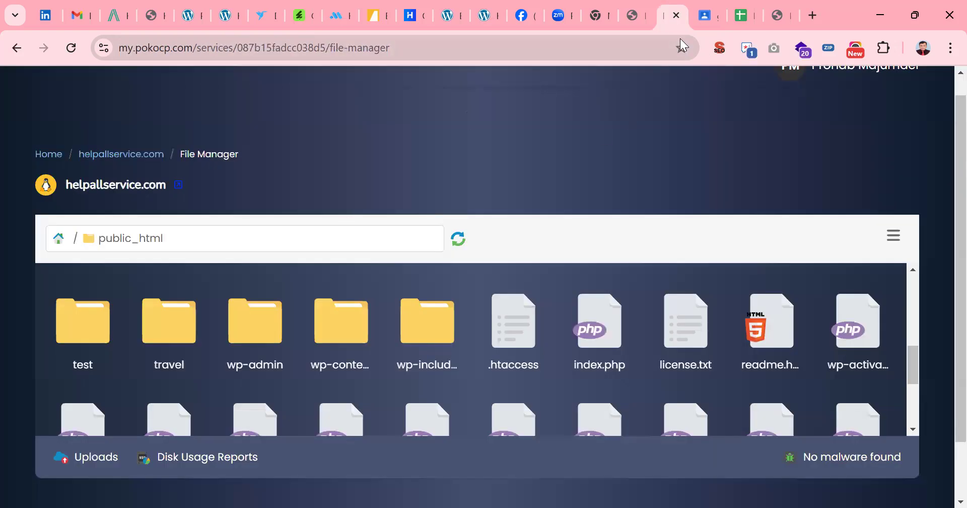
left_click(705, 18)
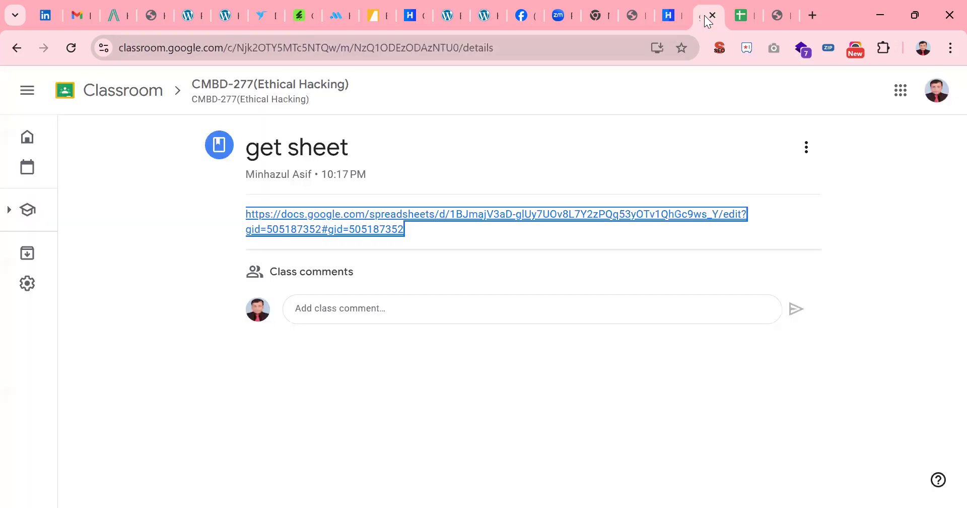
left_click(635, 19)
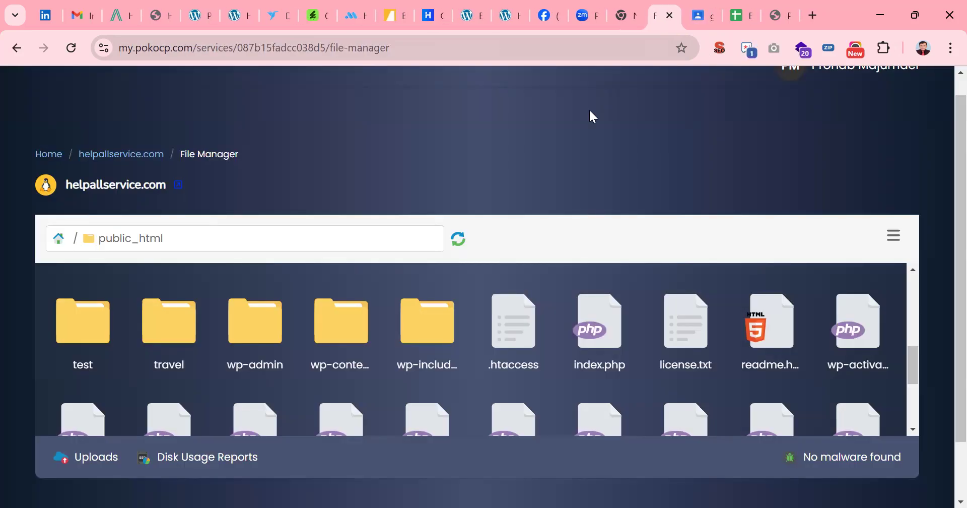
left_click(741, 18)
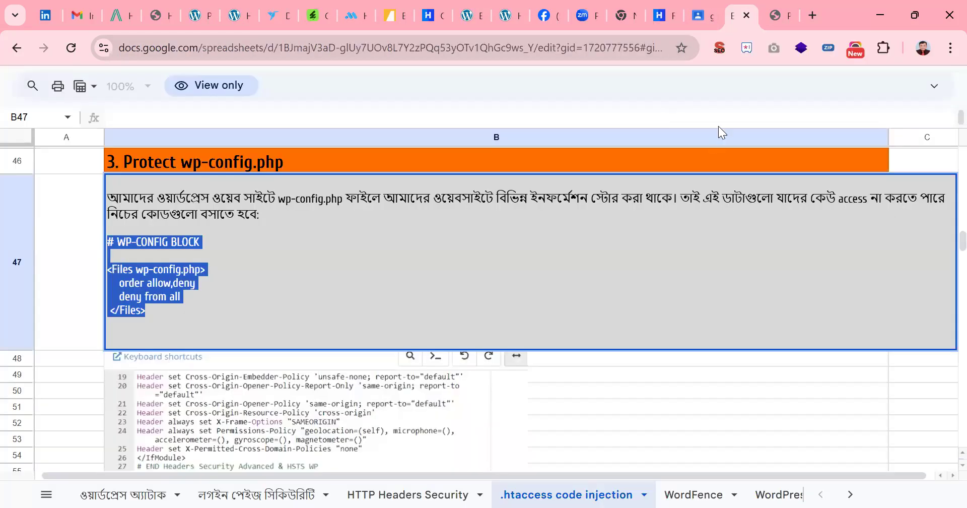
left_click(777, 27)
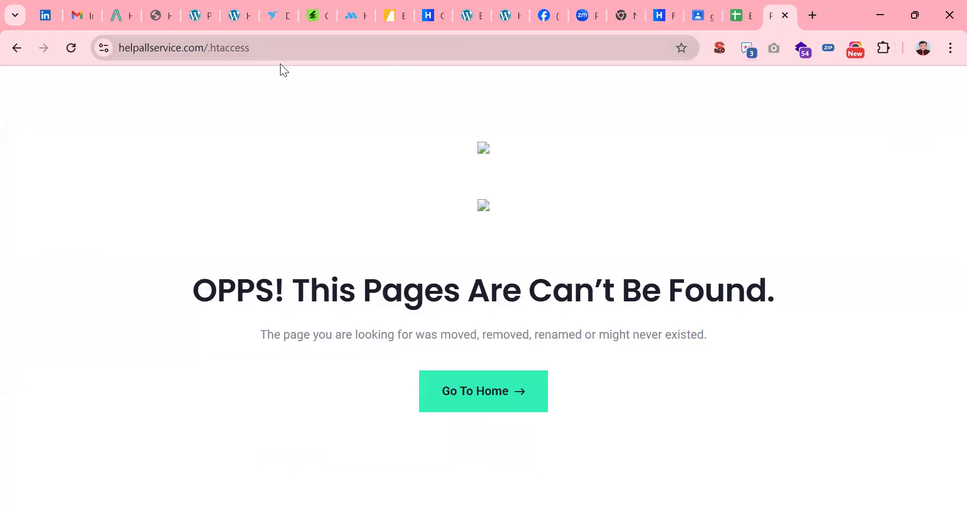
- Open helpallservice.com's public_html/.htaccess file for editing and add a new line after the # Protect .HTACCESS block
left_click(671, 14)
scroll(561, 121, "down", 2)
scroll(640, 266, "down", 3)
scroll(636, 267, "up", 3)
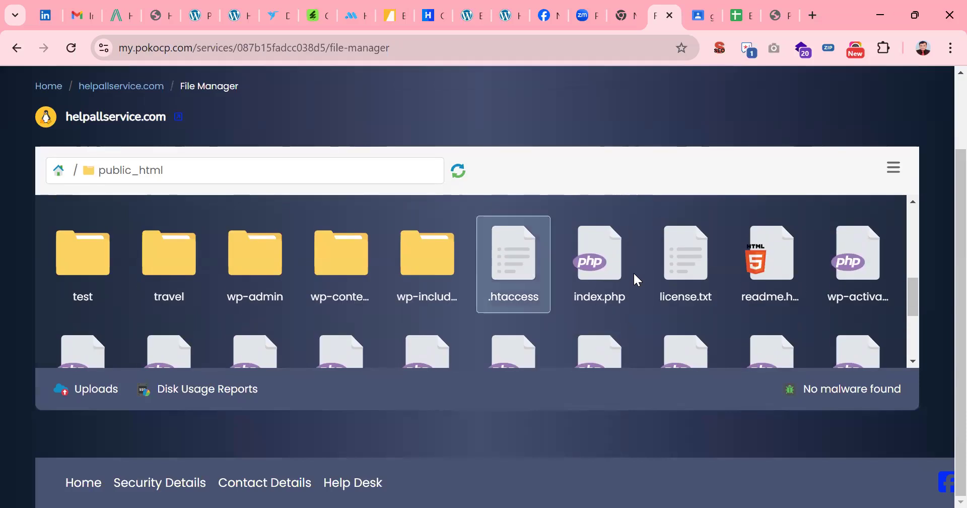
key("Return")
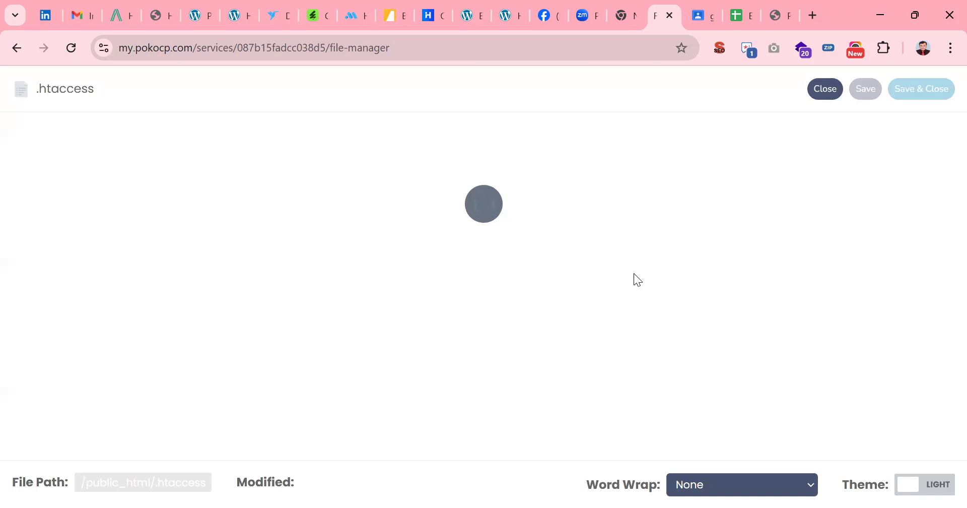
scroll(634, 273, "down", 4)
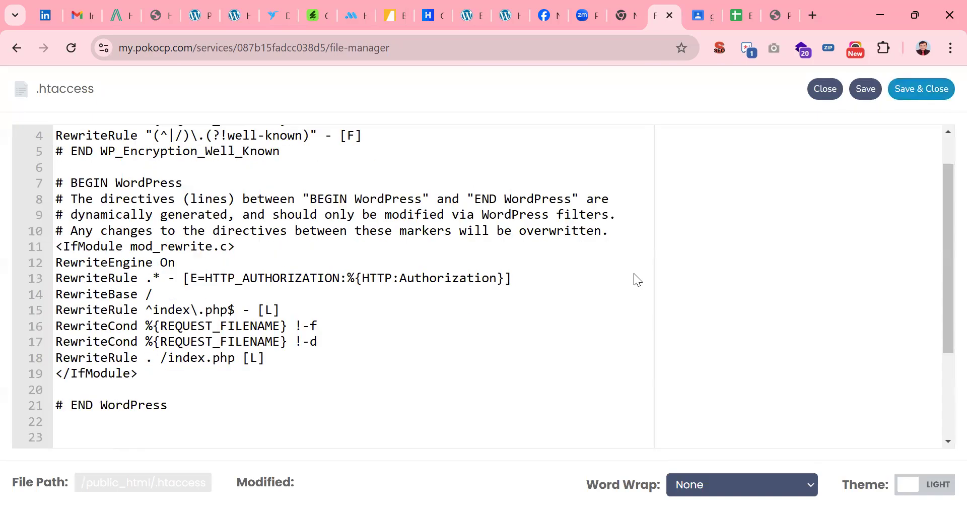
left_click(179, 408)
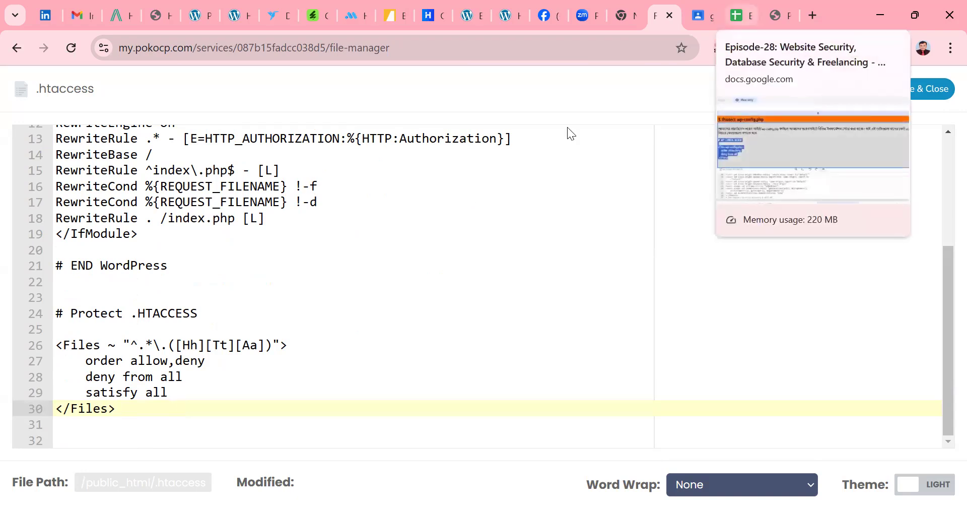
key("Return")
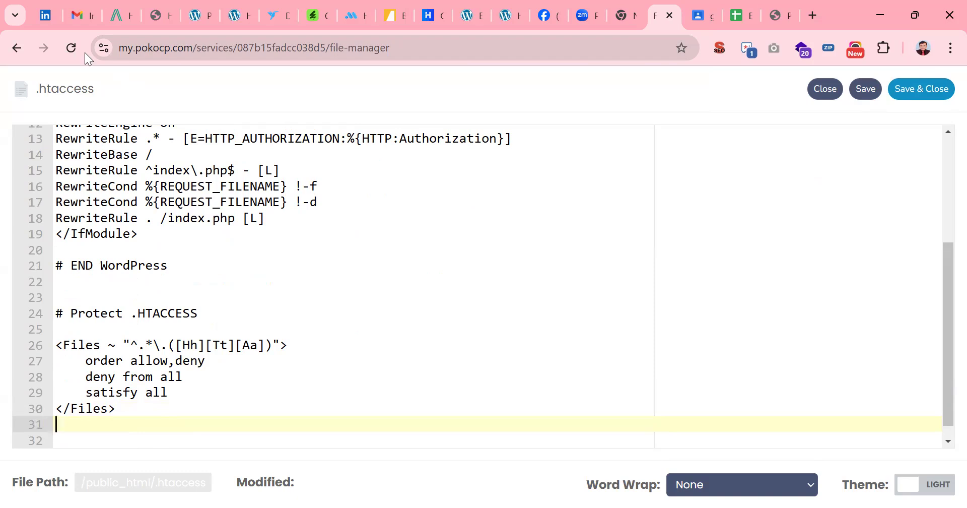
- Close the spreadsheet's browser tab and return to the rules in the .htaccess file editor
left_click(739, 15)
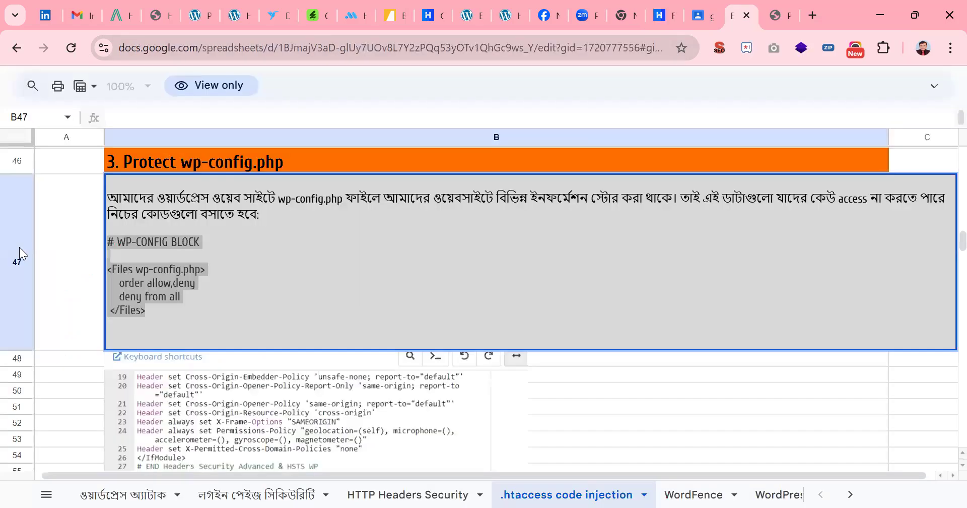
key("ctrl+w")
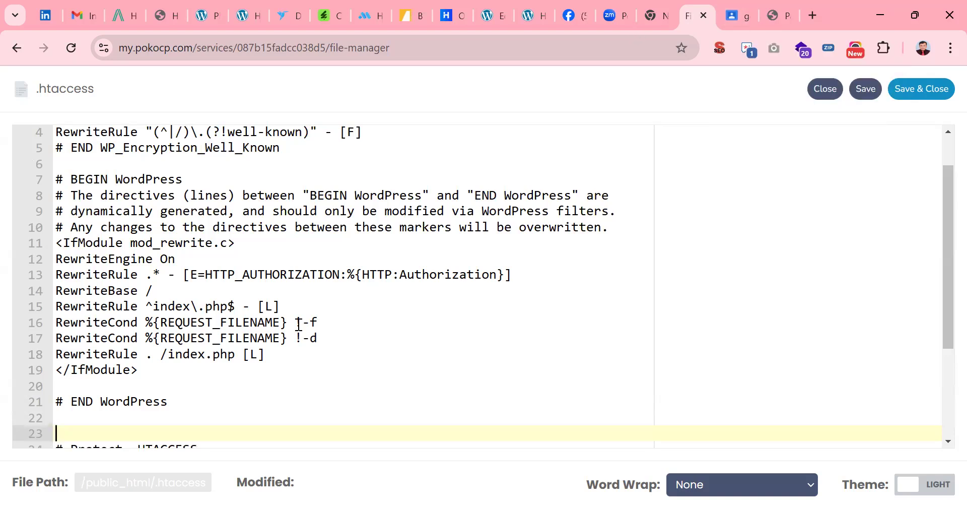
scroll(269, 347, "down", 2)
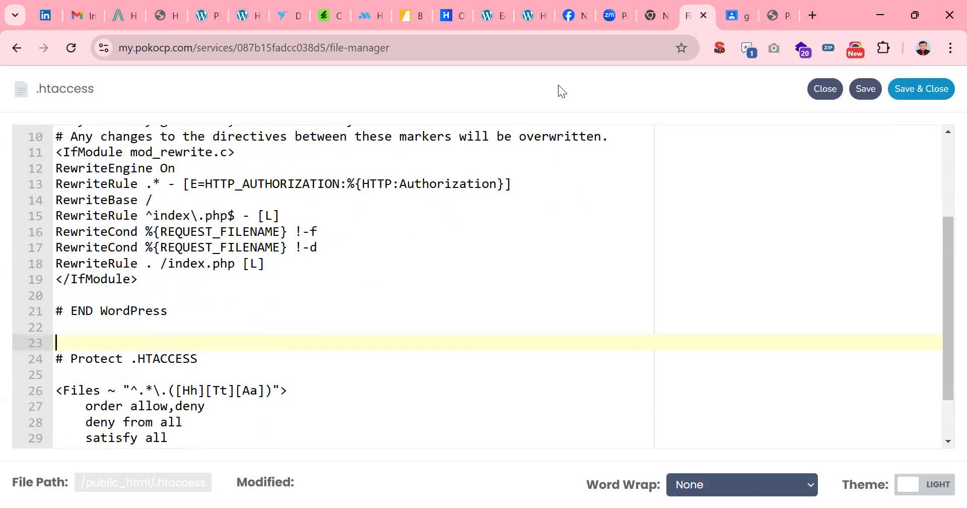
left_click(774, 17)
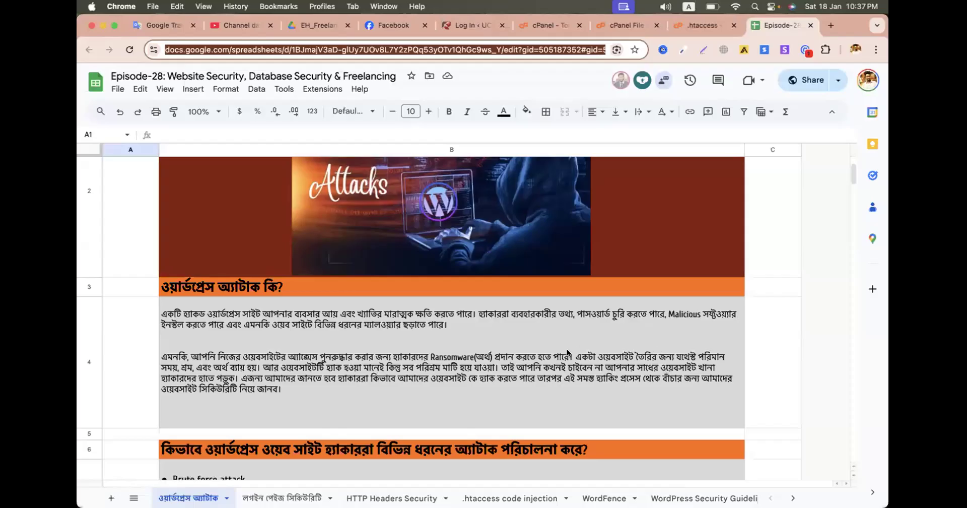
- Close the zoraithost.com .htaccess editor and show the account's home directory in cPanel File Manager
left_click(727, 27)
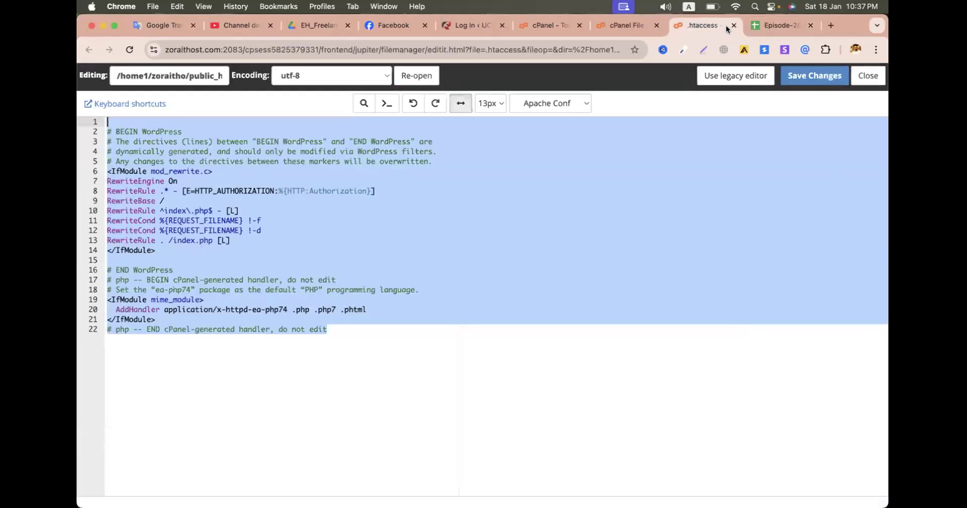
left_click(732, 25)
left_click(624, 28)
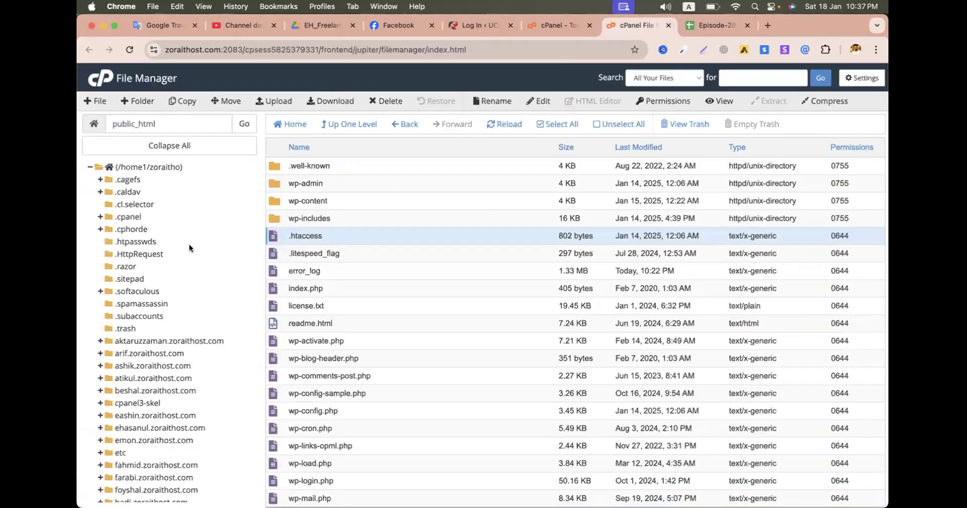
left_click(144, 167)
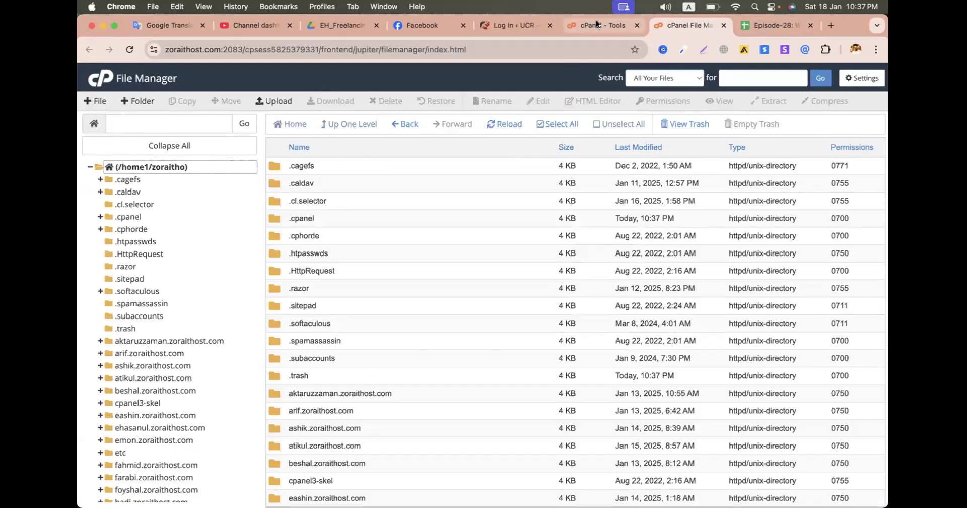
- Browse the subdomain folders in the home directory and open the public_html folder
scroll(373, 383, "down", 10)
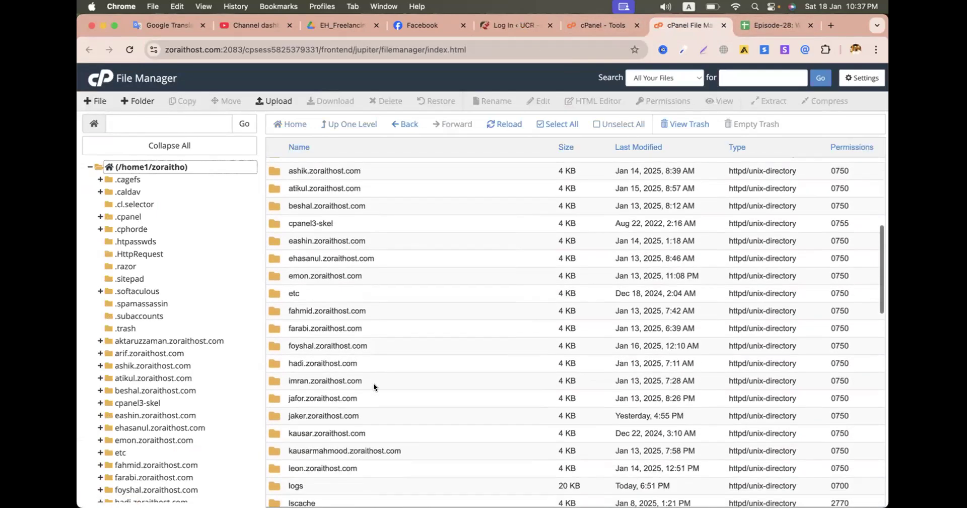
left_click(315, 243)
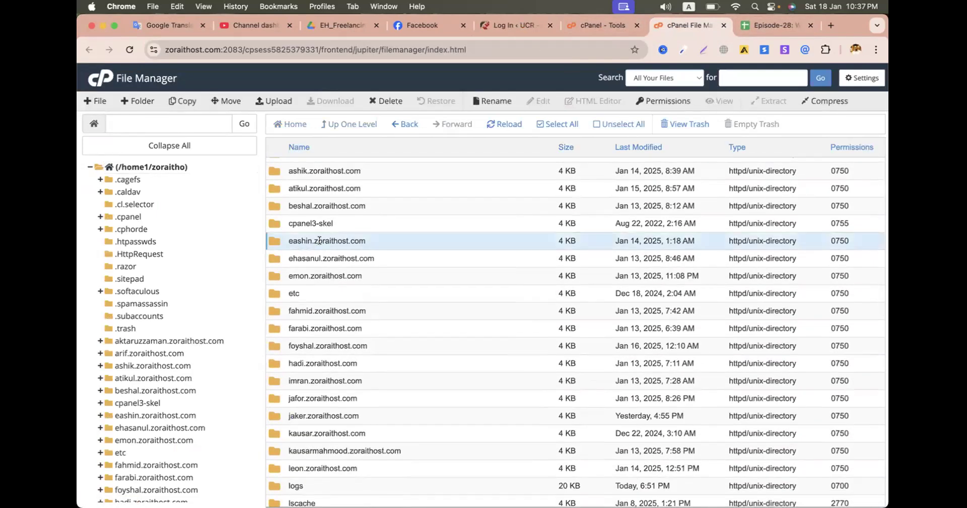
left_click(325, 258)
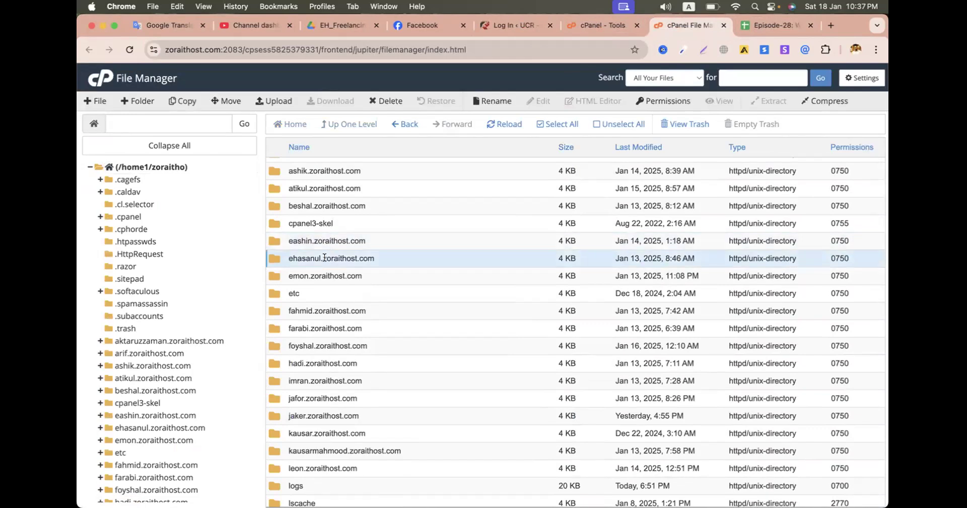
left_click(328, 275)
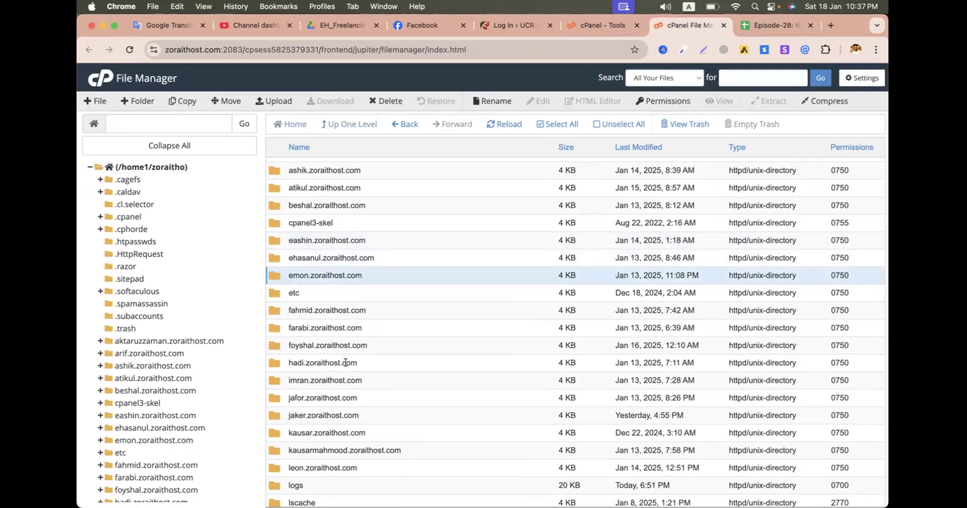
scroll(345, 361, "down", 6)
scroll(346, 362, "down", 5)
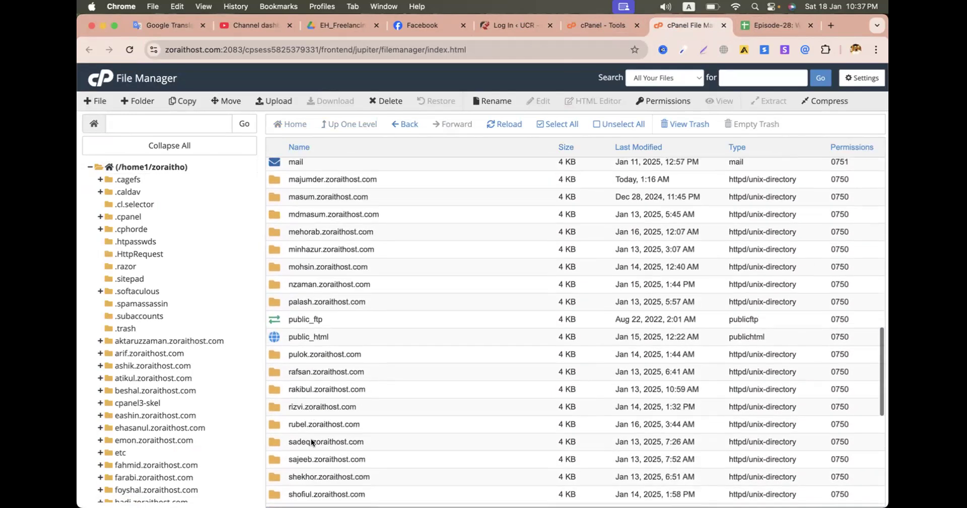
double_click(276, 329)
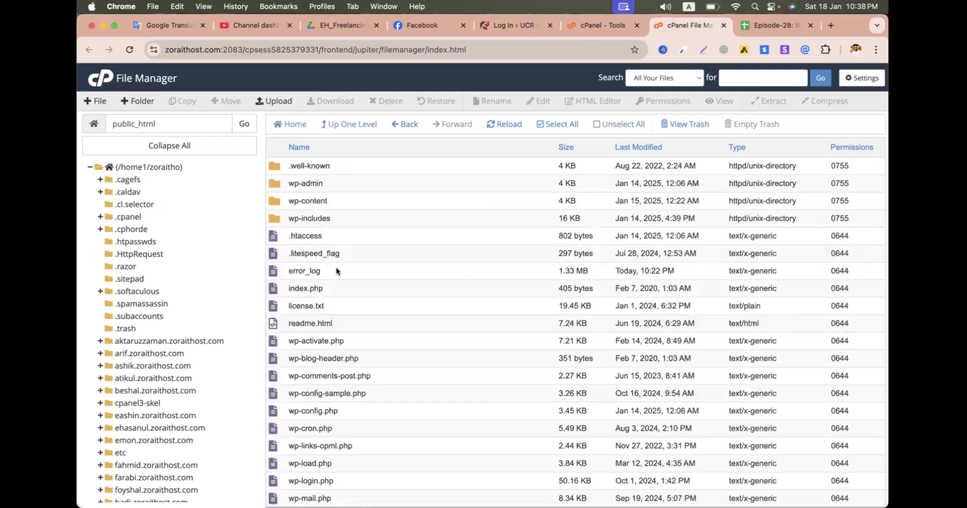
- Select .htaccess and check the Show Hidden Files (dotfiles) option in the file manager preferences, leaving them without saving
left_click(304, 235)
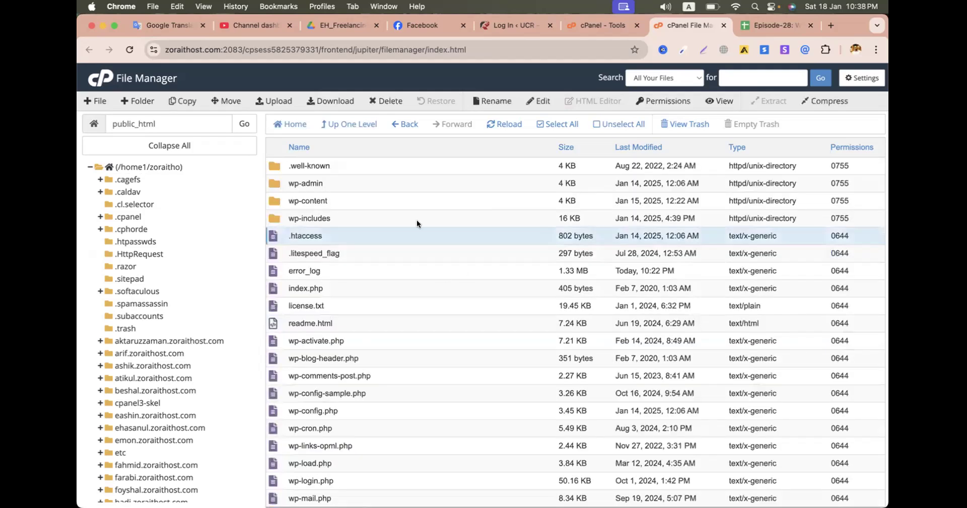
left_click(858, 77)
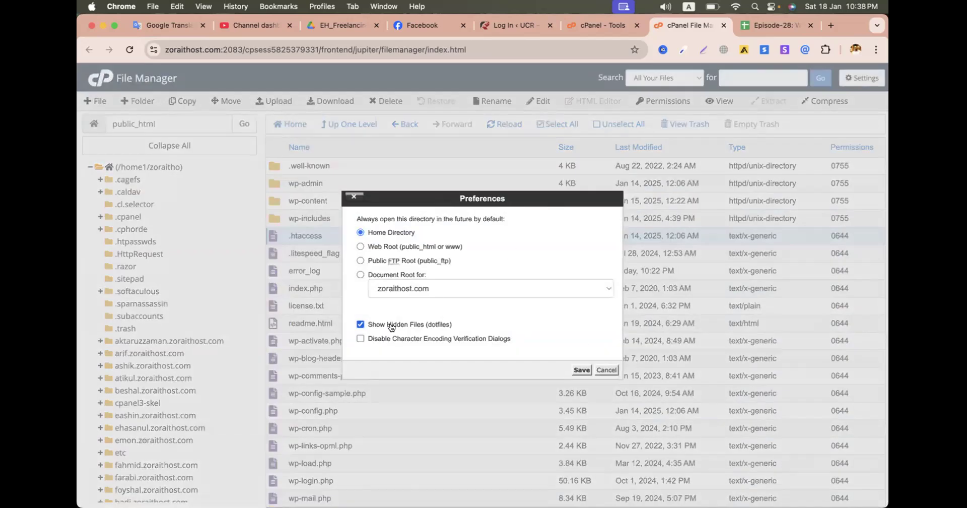
left_click(609, 371)
- Open the .htaccess file from public_html in the file editor and select its entire contents
right_click(360, 233)
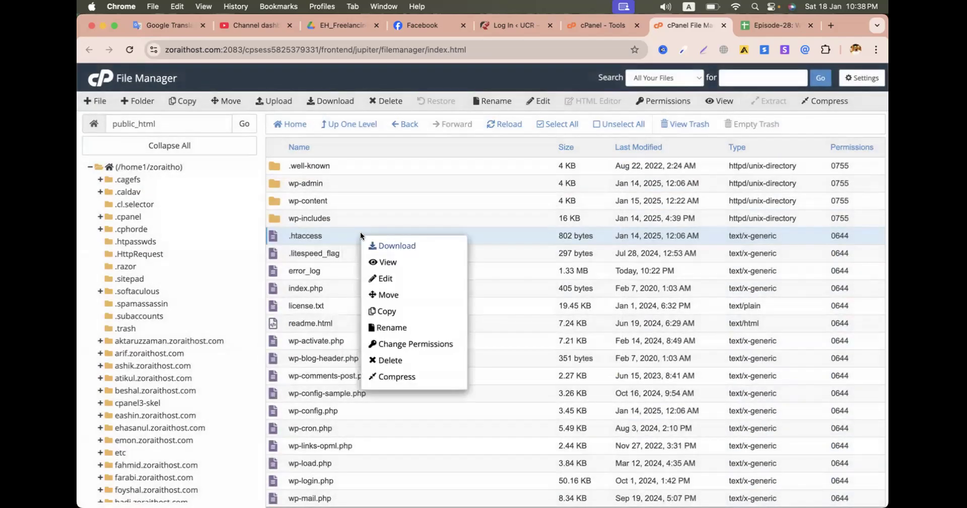
left_click(395, 279)
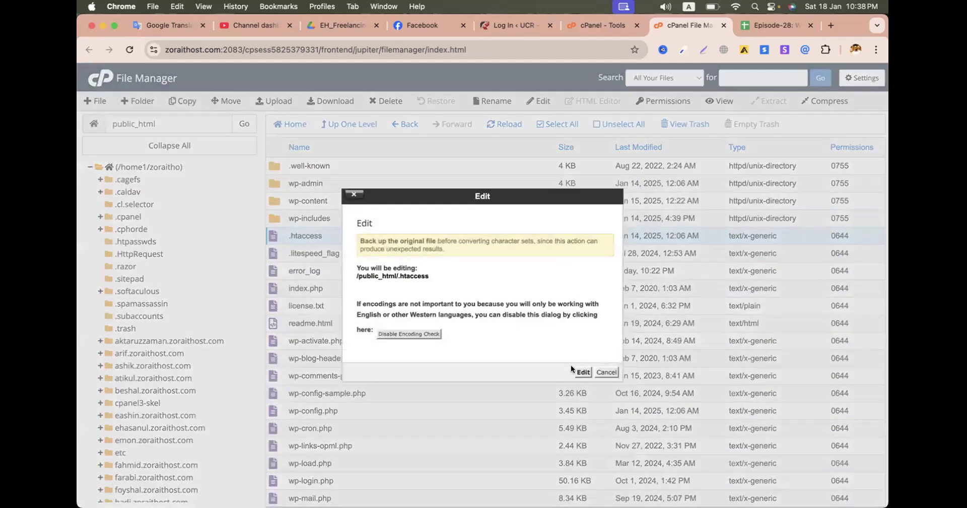
left_click(574, 367)
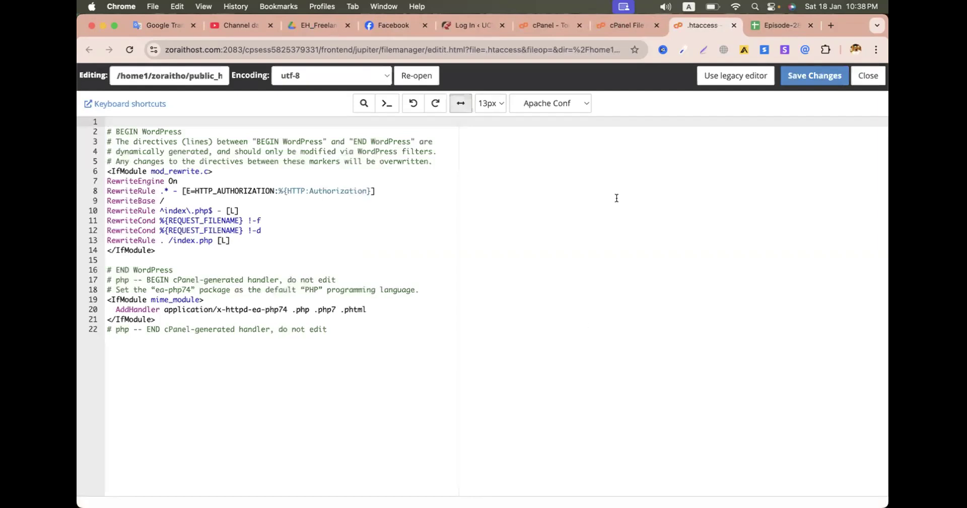
left_click(317, 328)
key("super+a")
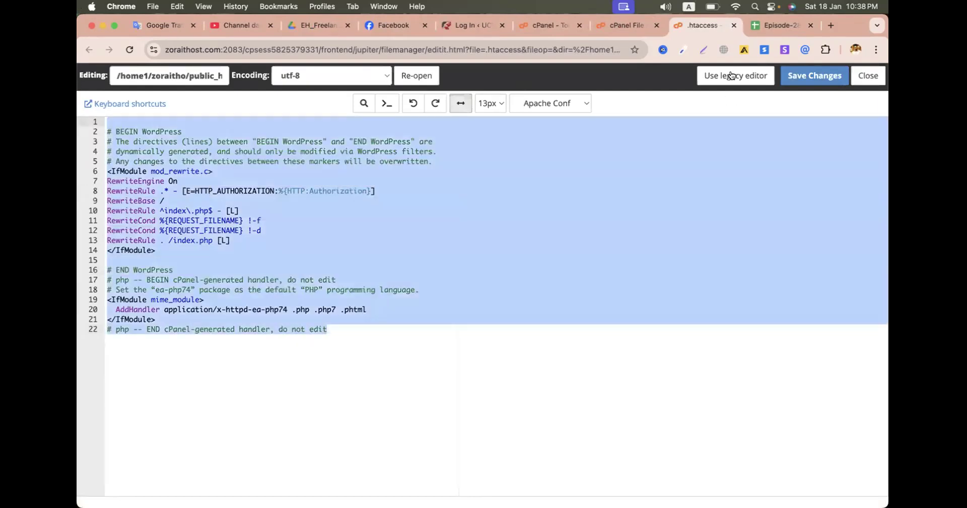
- Copy the WP-CONFIG BLOCK rule from section 3 of the spreadsheet's .htaccess code injection sheet
left_click(767, 22)
scroll(416, 331, "down", 5)
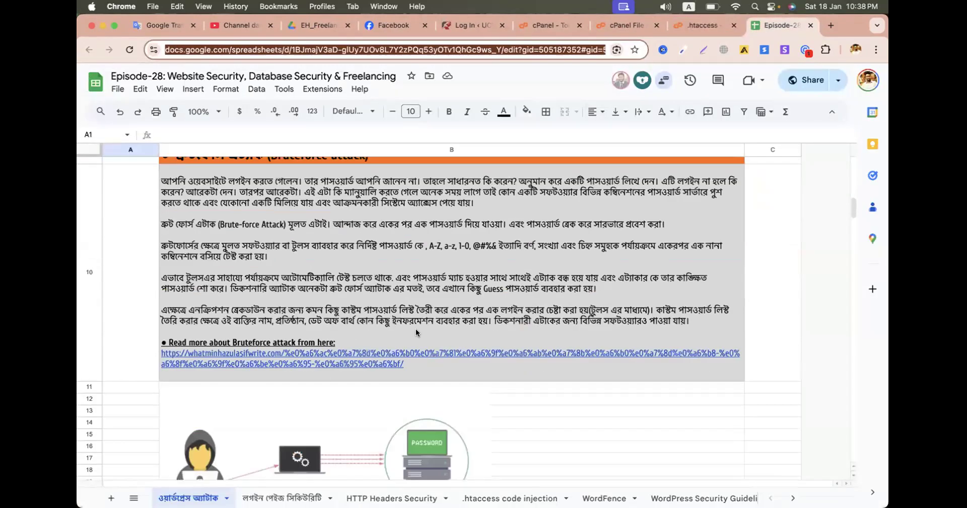
scroll(416, 332, "down", 10)
left_click(509, 497)
scroll(361, 392, "down", 6)
scroll(207, 276, "down", 4)
scroll(207, 276, "down", 12)
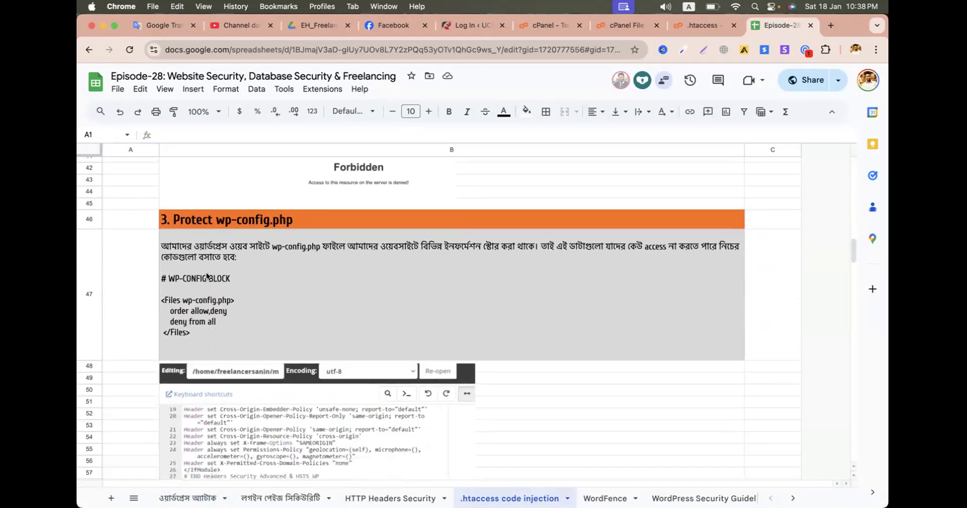
scroll(207, 275, "down", 1)
double_click(207, 275)
left_click_drag(191, 295, 161, 241)
key("cmd+c")
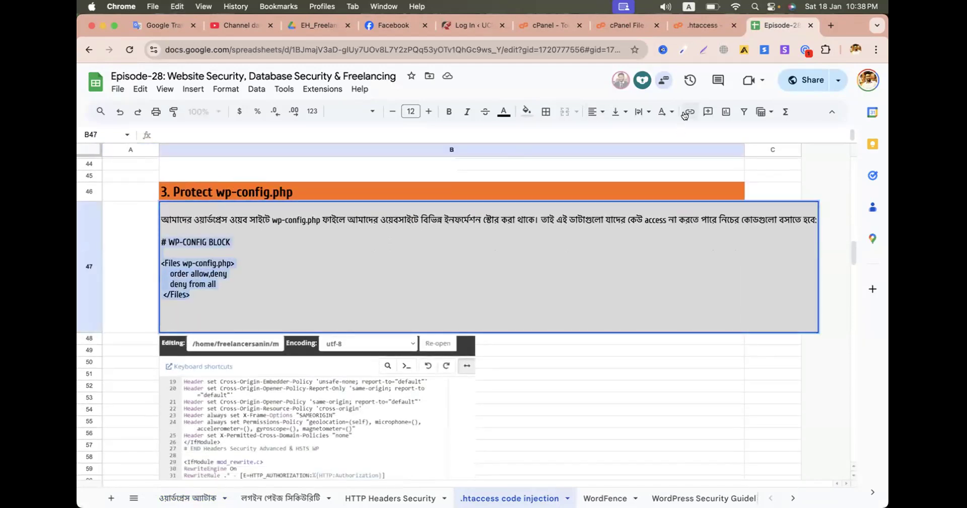
- Paste the WP-CONFIG BLOCK rule at line 25 of .htaccess, below the cPanel-generated handler
left_click(691, 26)
left_click(326, 343)
key("Return")
key("Return")
key("Return")
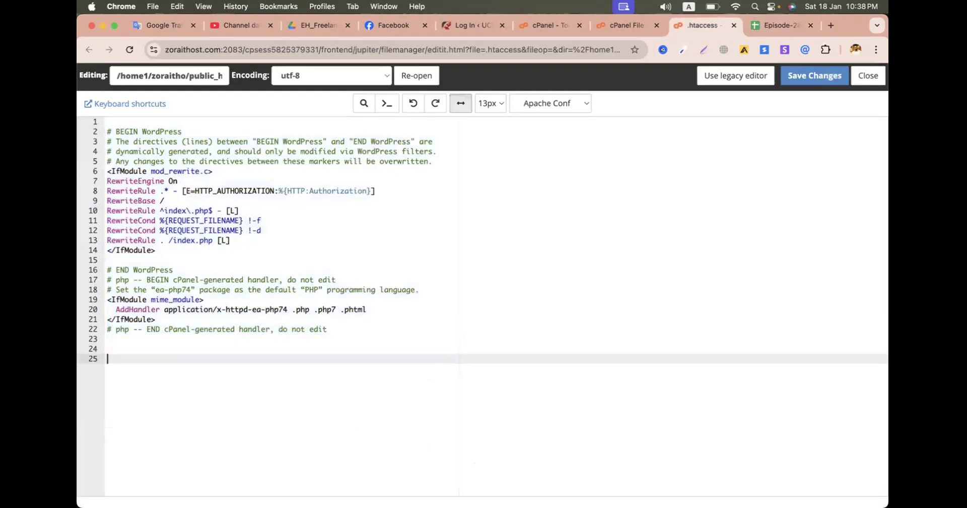
key("cmd+v")
- Copy the directory browsing block rule, Options All -Indexes, from section 4 of the spreadsheet
left_click(788, 25)
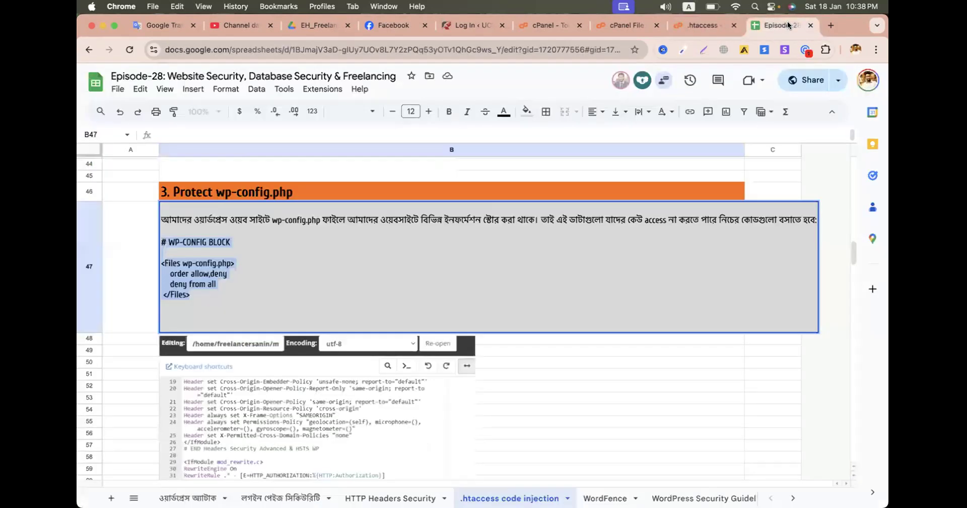
scroll(189, 406, "down", 3)
left_click(495, 375)
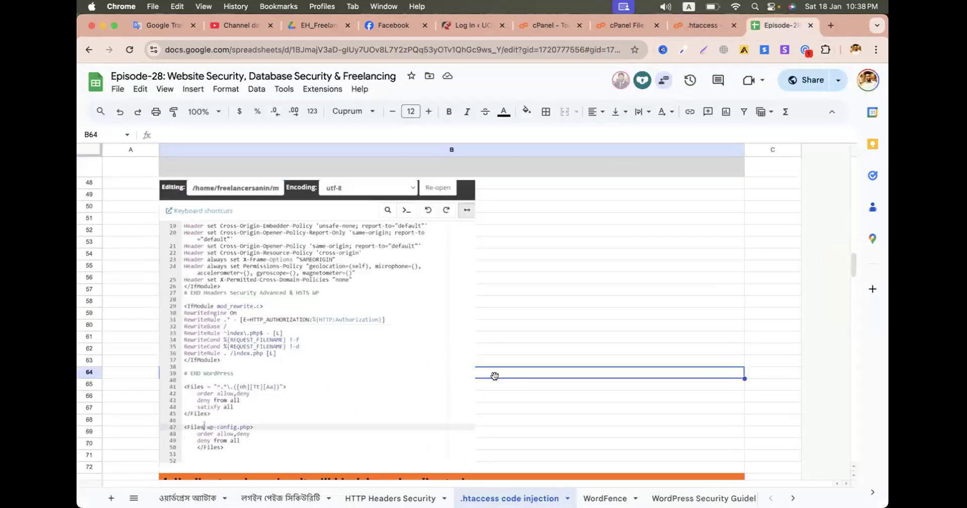
scroll(494, 376, "down", 5)
left_click(240, 208)
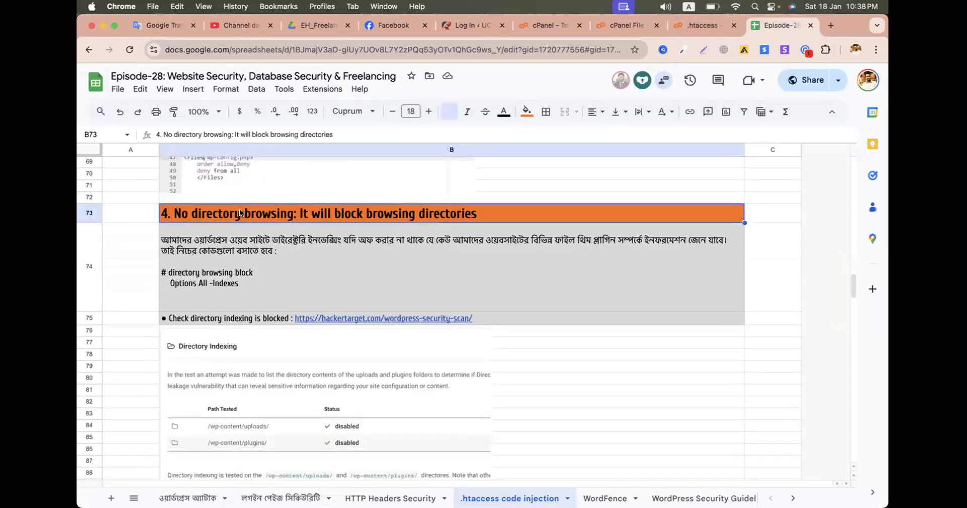
double_click(247, 273)
left_click_drag(245, 273, 146, 266)
key("super+c")
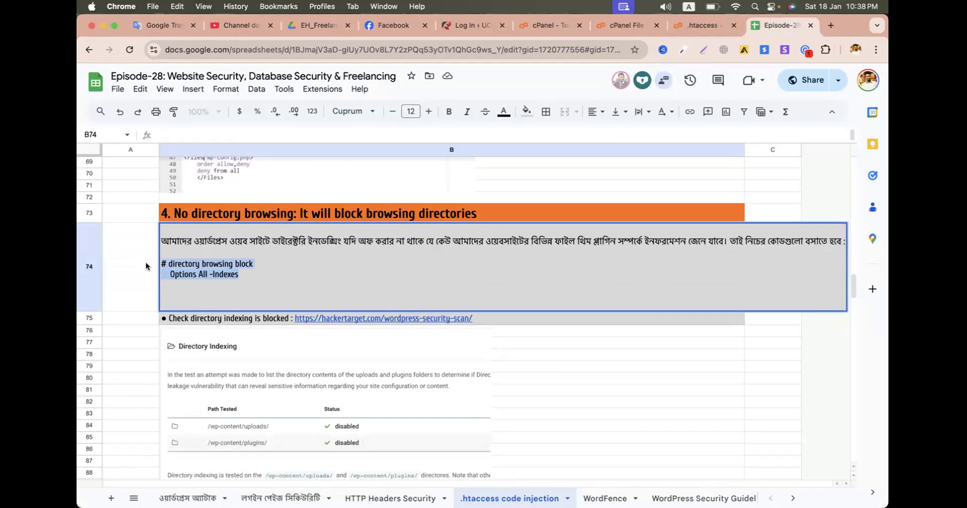
- Paste the directory browsing block below the wp-config rule in .htaccess and add two new lines after it
left_click(699, 25)
key("Return")
key("Return")
key("Return")
key("super+v")
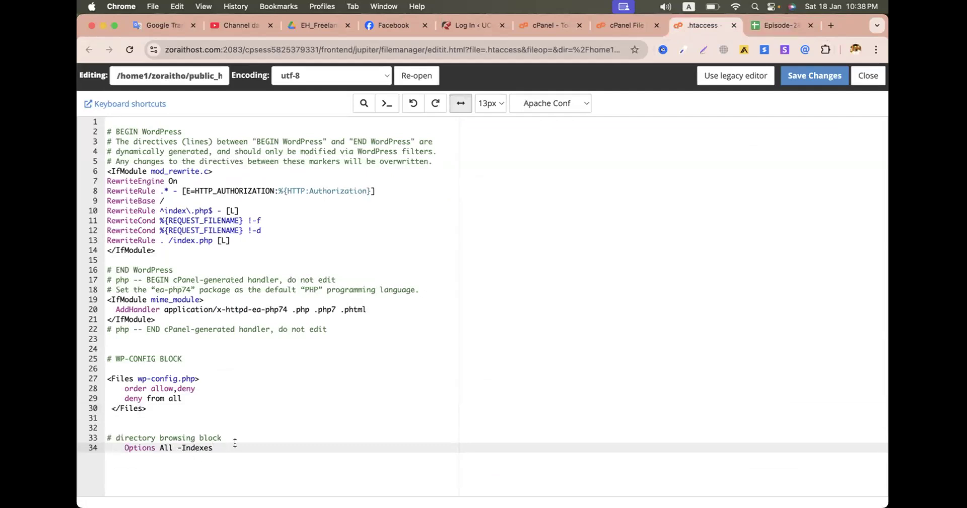
key("Return")
key("Return")
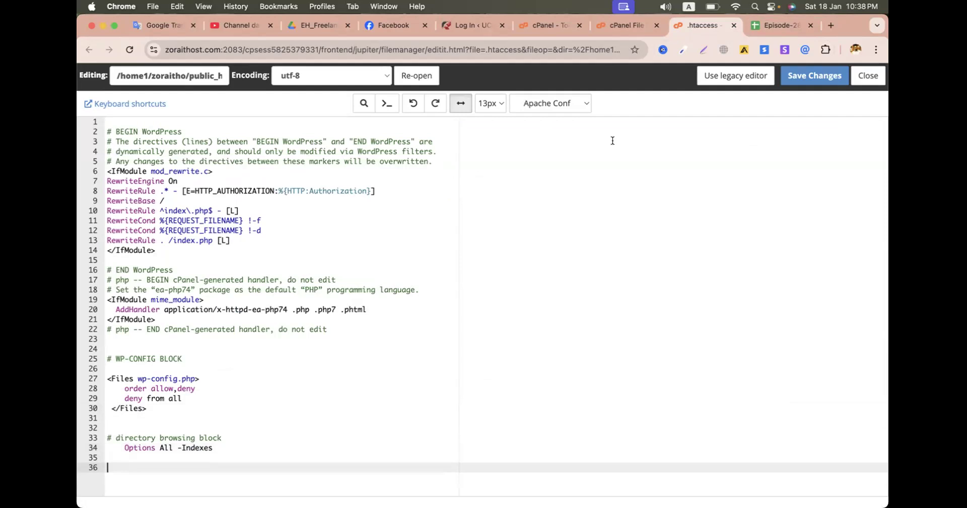
- Copy the Disable XMLRPC.PHP rule from section 5 of the spreadsheet and paste it at line 36 of .htaccess
left_click(780, 25)
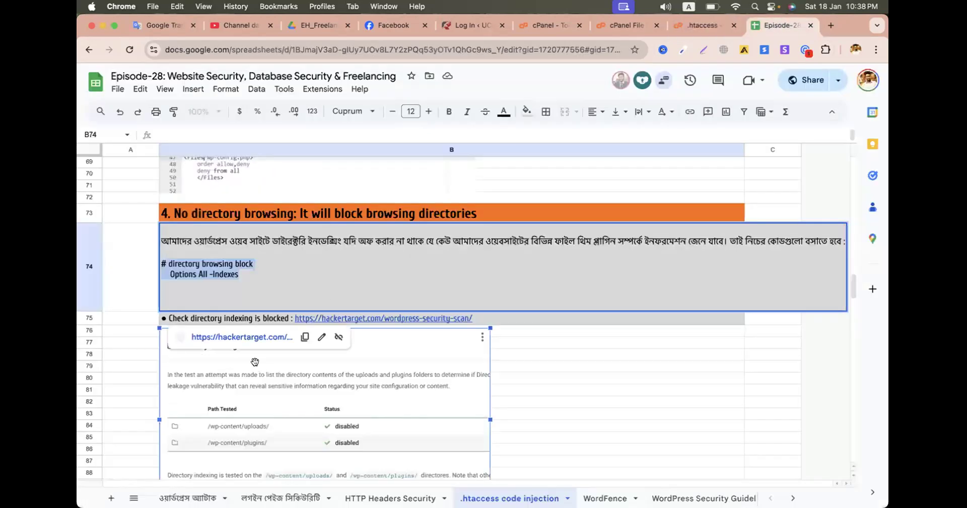
scroll(262, 361, "down", 3)
left_click(556, 360)
scroll(557, 360, "down", 3)
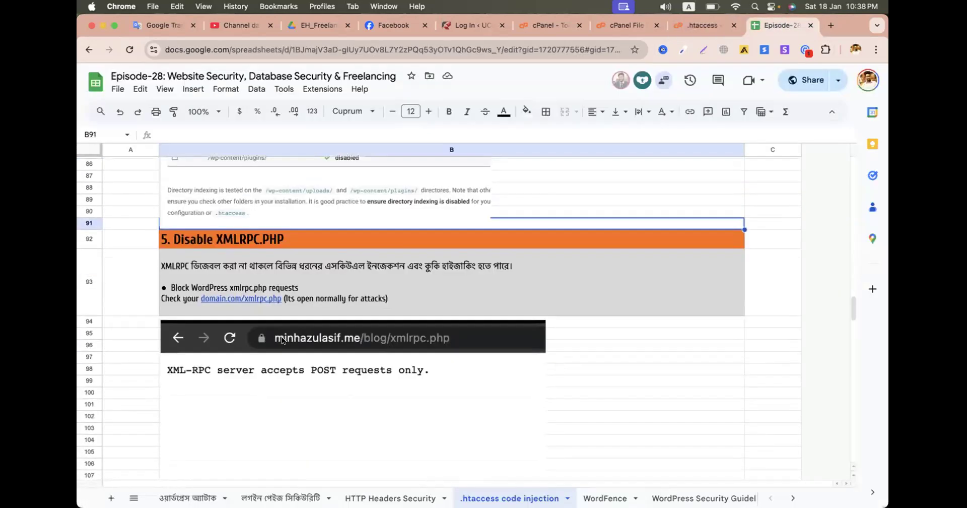
left_click(244, 235)
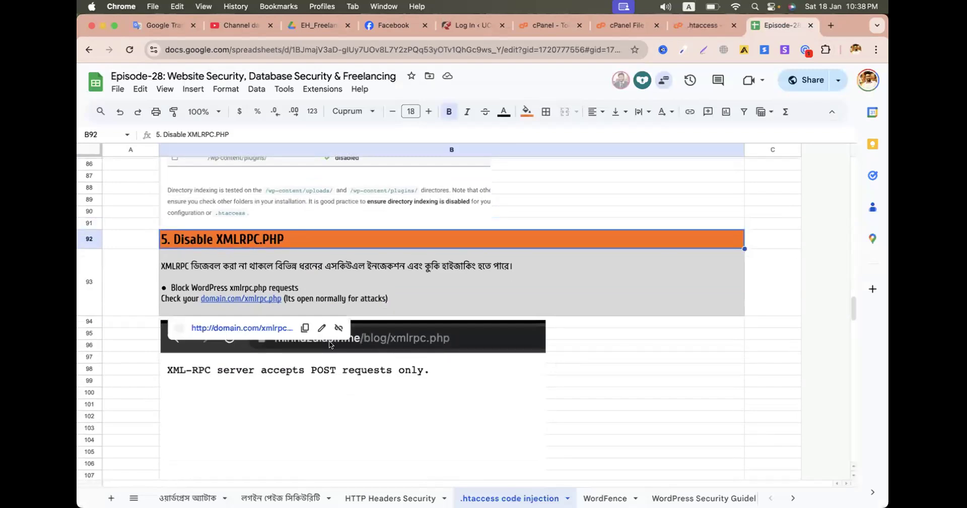
left_click(615, 356)
scroll(614, 359, "down", 3)
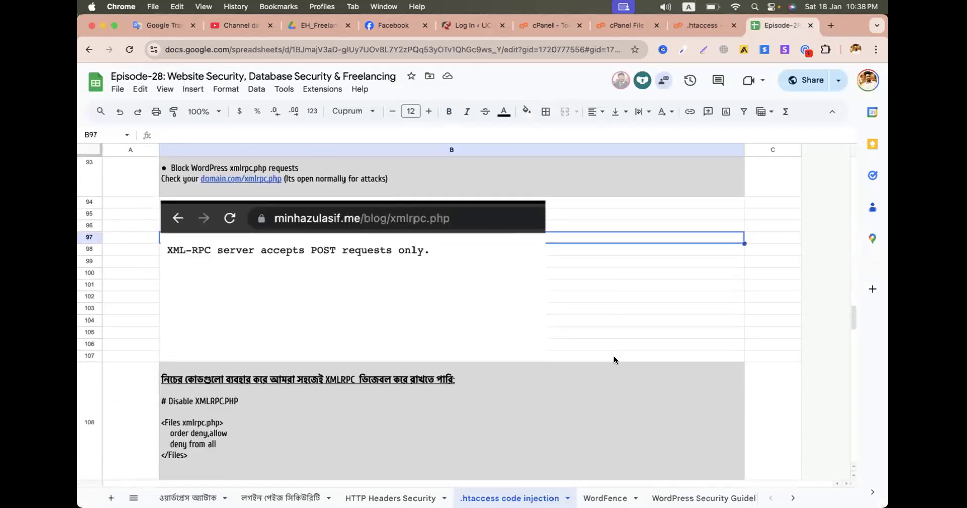
scroll(615, 360, "down", 2)
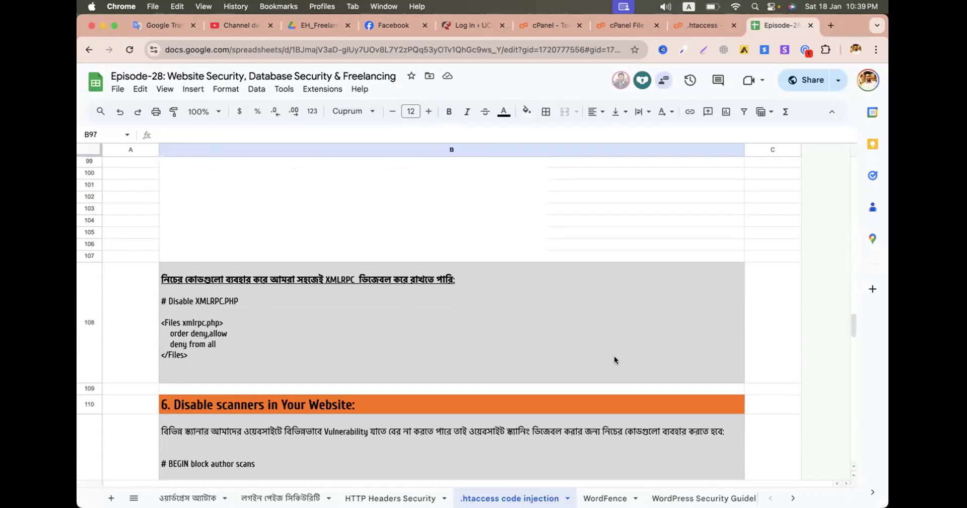
double_click(178, 354)
left_click_drag(188, 355, 160, 303)
key("super+c")
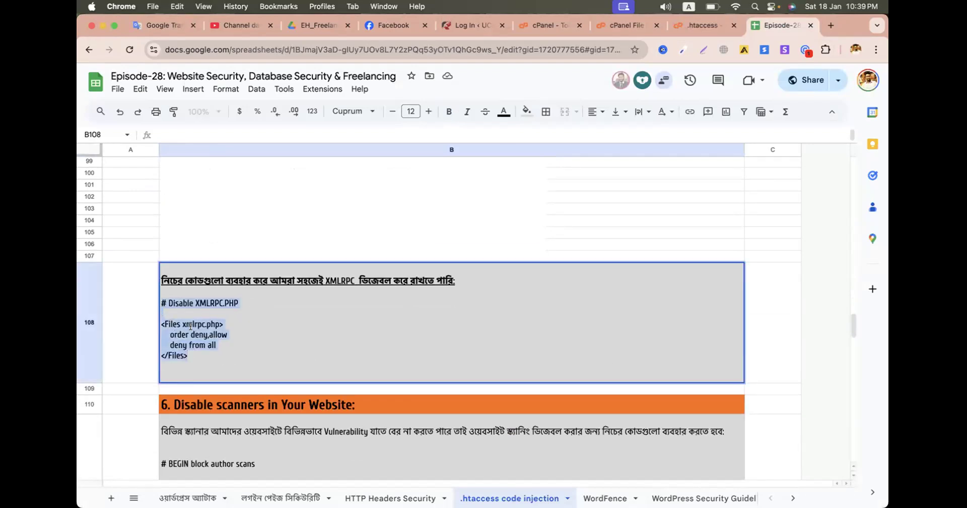
left_click(702, 25)
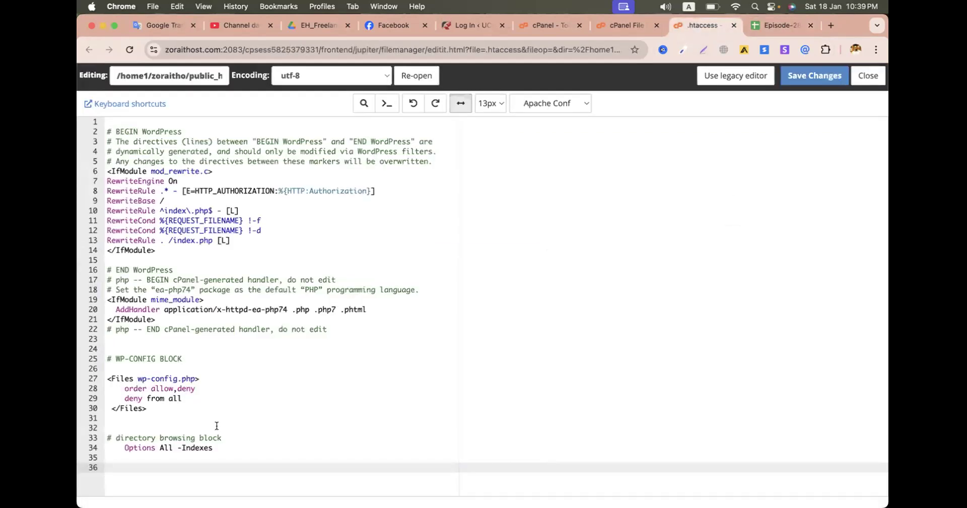
key("super+v")
- Examine the file names and the order and deny directives in the wp-config.php and xmlrpc.php rules
scroll(217, 425, "up", 5)
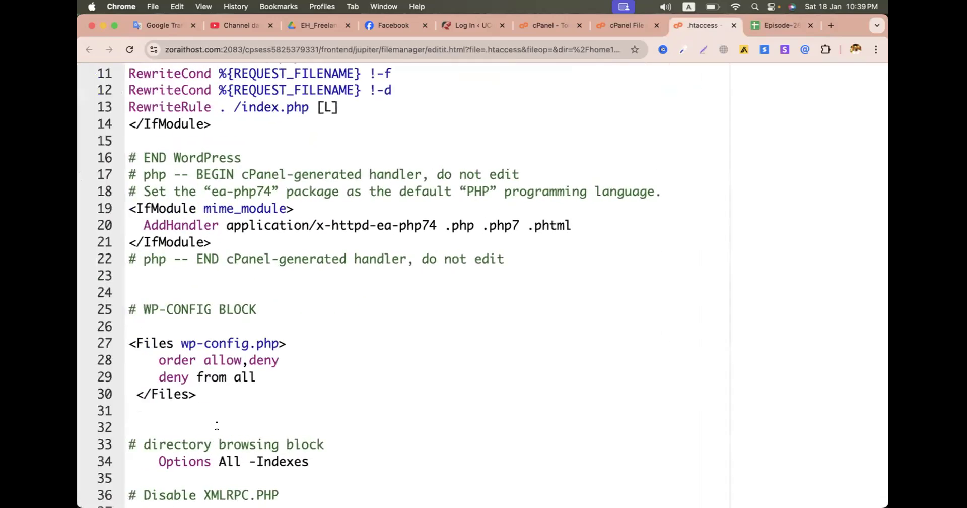
scroll(216, 426, "down", 3)
left_click_drag(180, 243, 276, 243)
left_click_drag(151, 262, 322, 263)
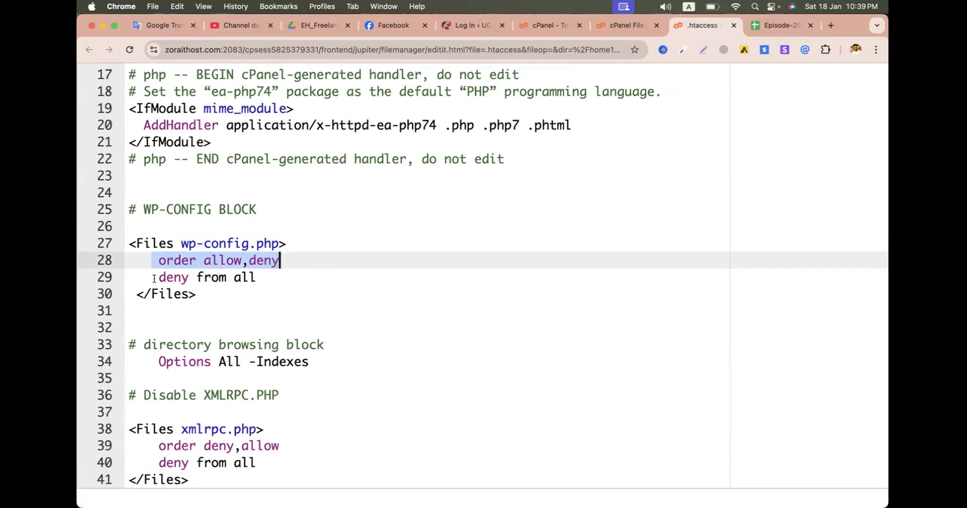
left_click_drag(152, 278, 296, 276)
left_click_drag(182, 429, 270, 423)
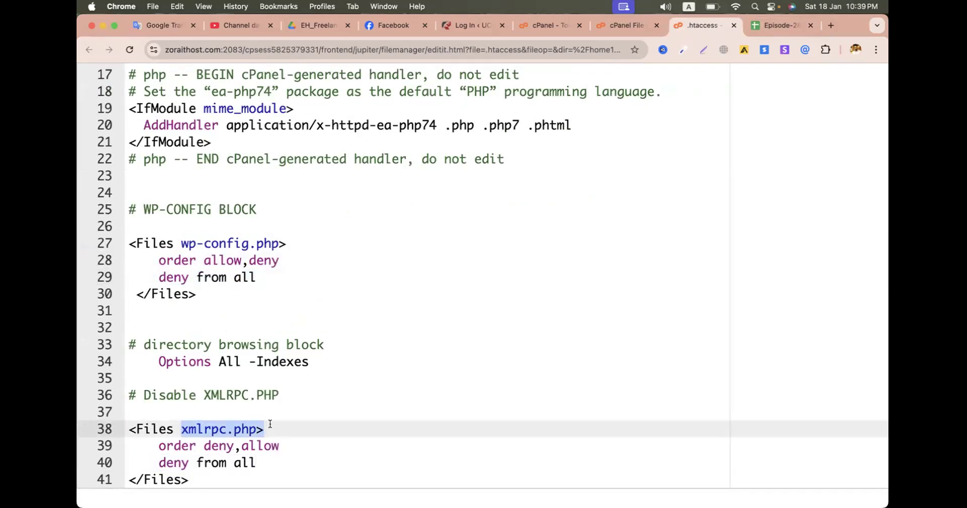
left_click(160, 447)
left_click_drag(160, 447, 282, 455)
left_click(260, 463)
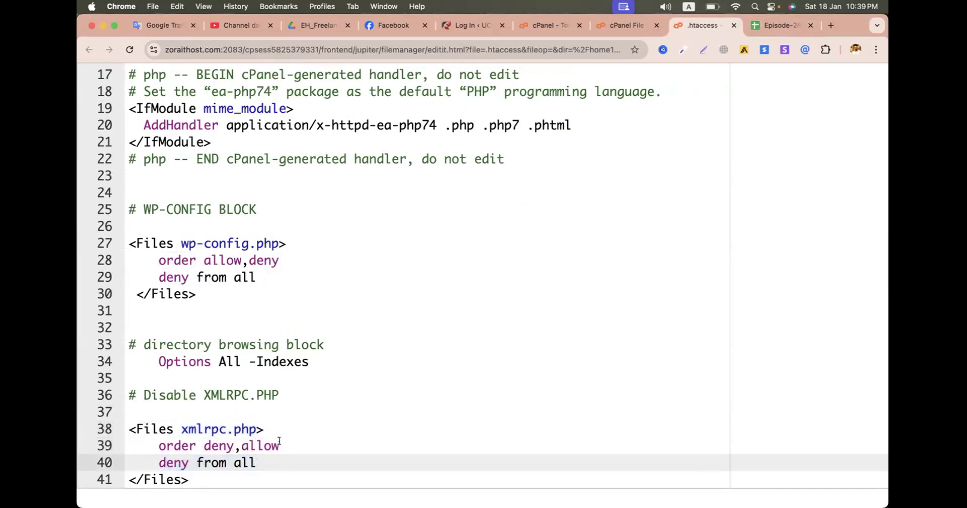
- Return to the spreadsheet's scanner-blocking section and reload the page
left_click(775, 25)
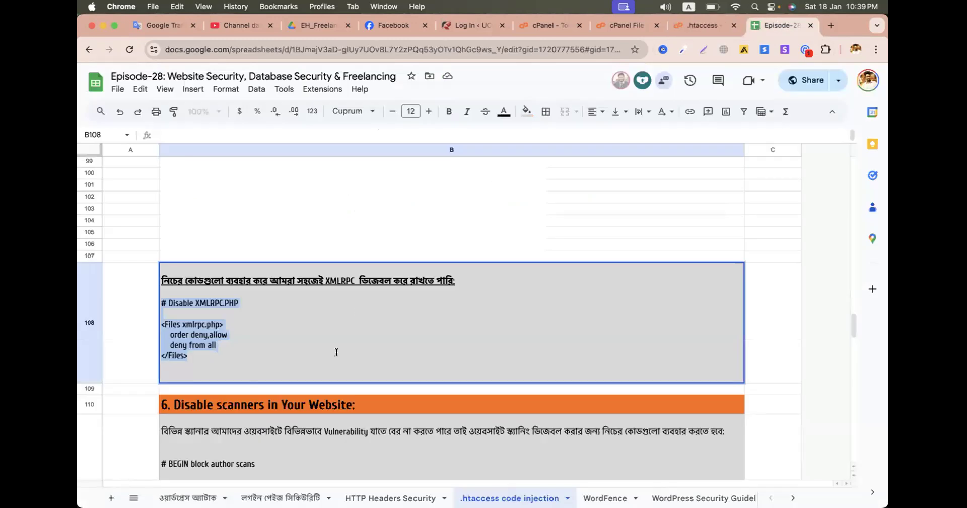
scroll(712, 228, "down", 10)
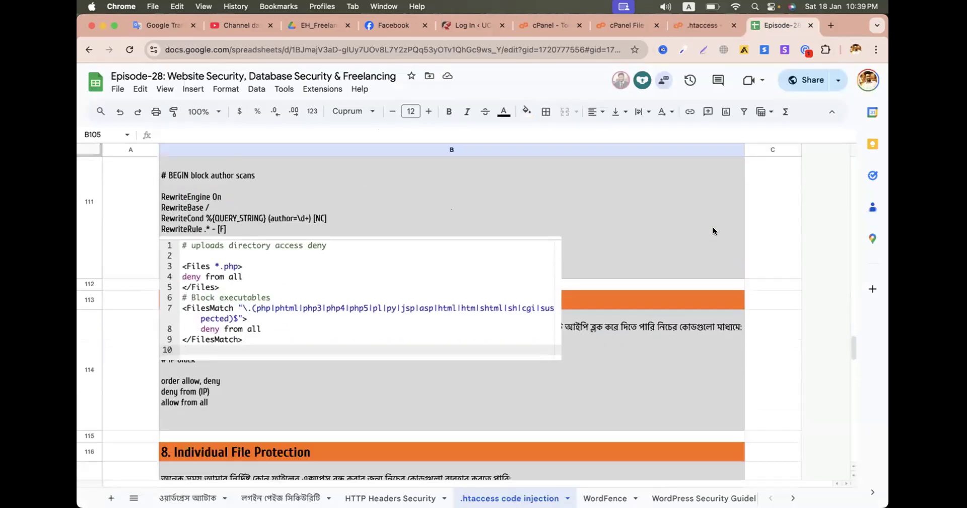
scroll(712, 231, "up", 3)
left_click(129, 50)
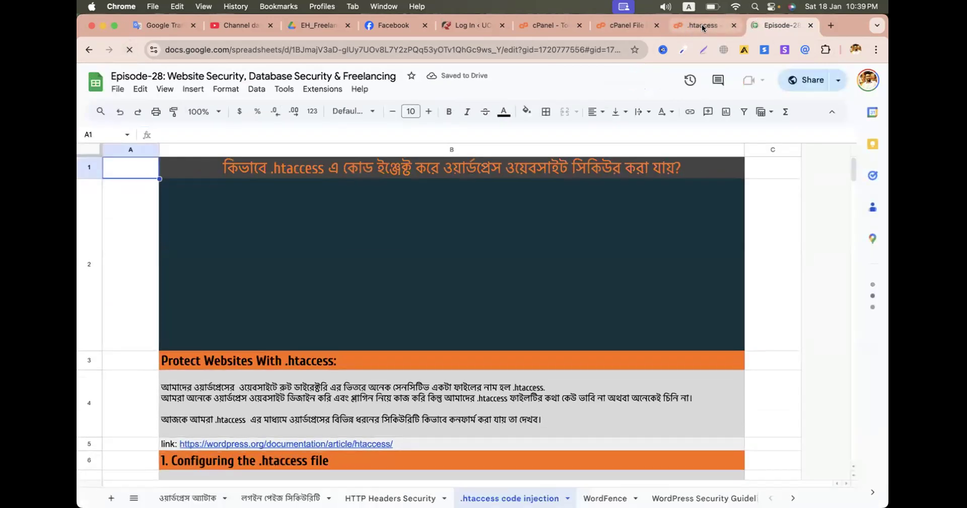
- Copy the block author scans rules, from the BEGIN to the END comment, in section 6 of the spreadsheet
scroll(533, 254, "down", 10)
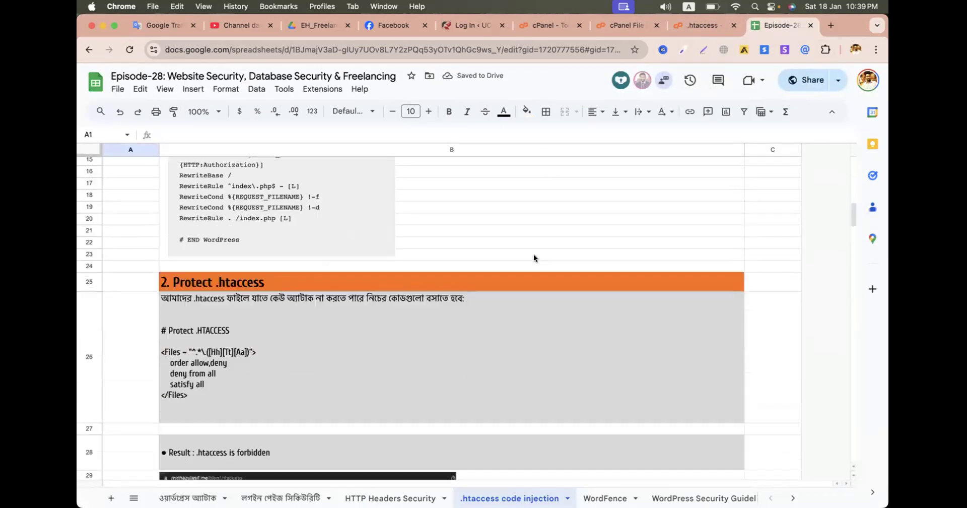
scroll(533, 253, "down", 20)
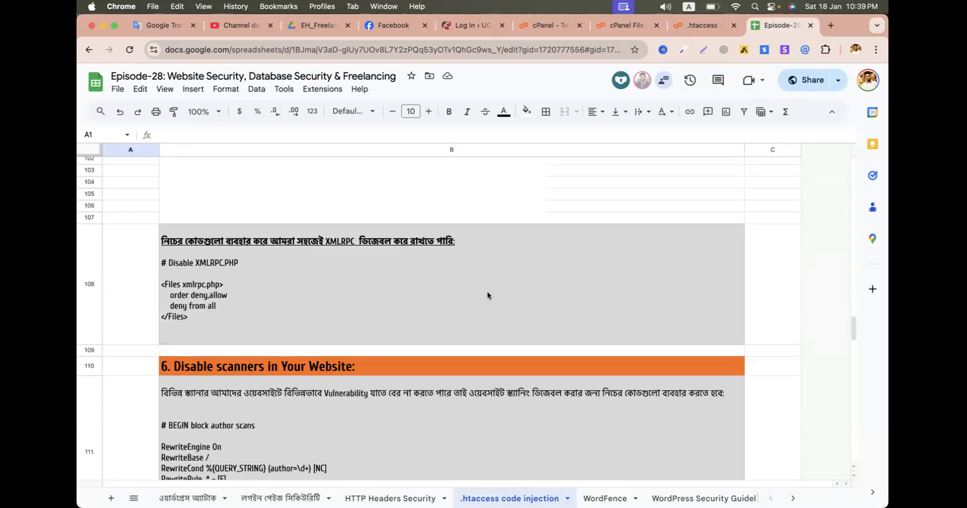
scroll(487, 291, "down", 5)
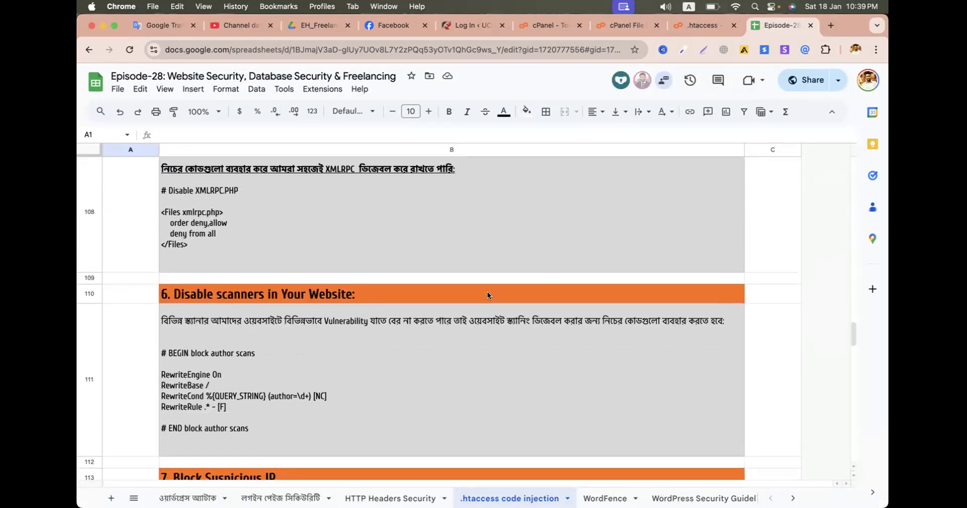
double_click(234, 342)
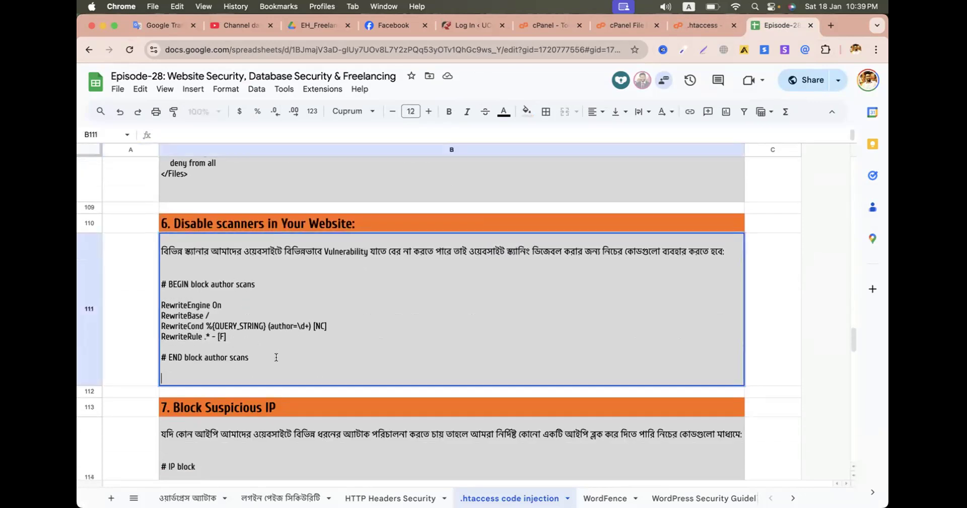
left_click_drag(255, 357, 160, 281)
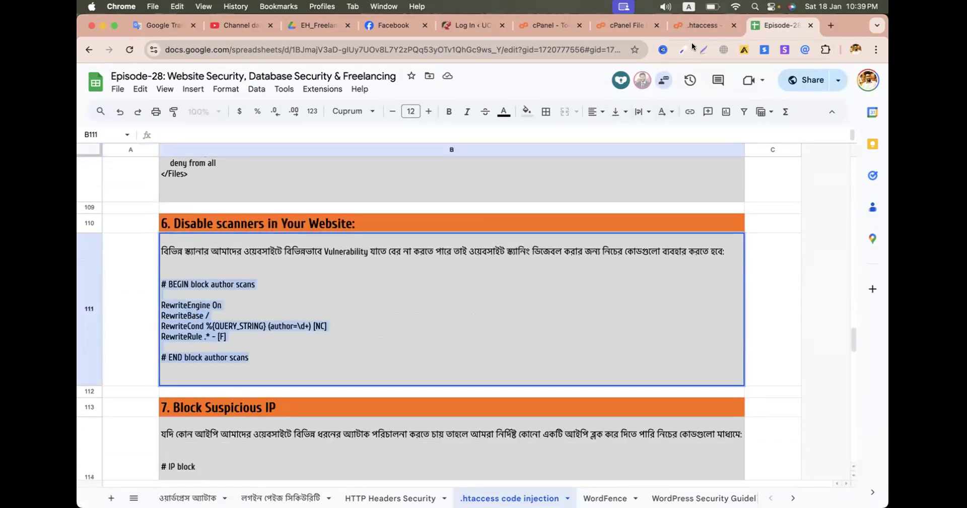
- Paste the block author scans rules at line 44 of .htaccess, below the xmlrpc.php rule
left_click(693, 25)
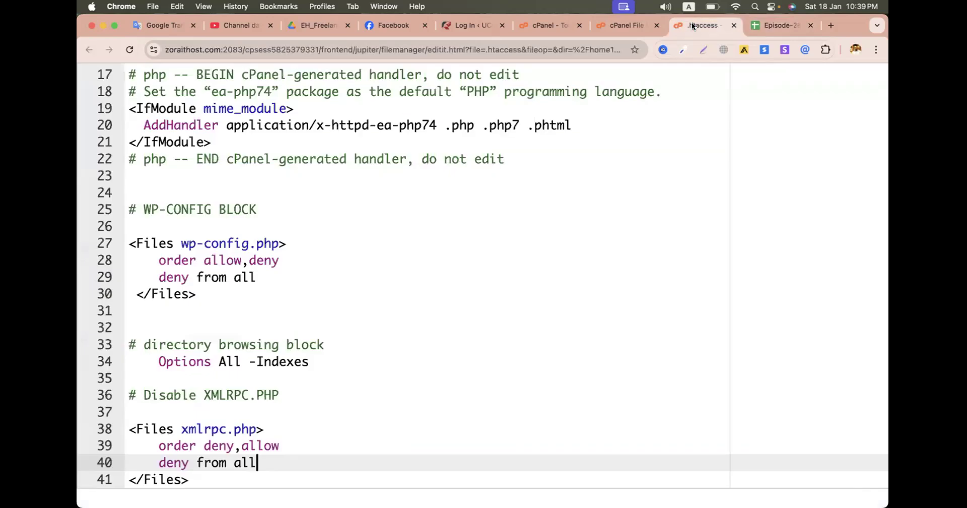
left_click(209, 475)
key("Return")
key("Return")
key("Return")
key("super+v")
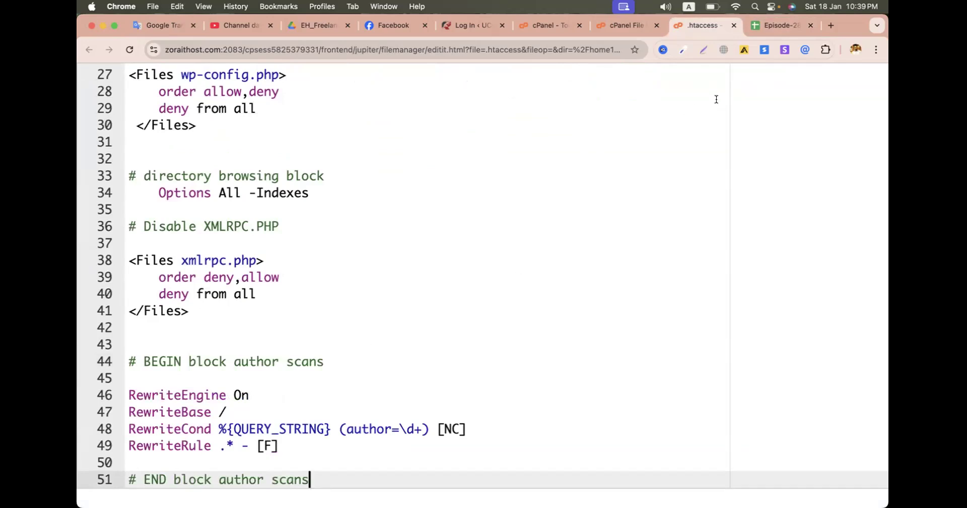
- Examine the IP block rules in section 7 of the spreadsheet, including the IP placeholder in the deny line
left_click(772, 24)
left_click(757, 283)
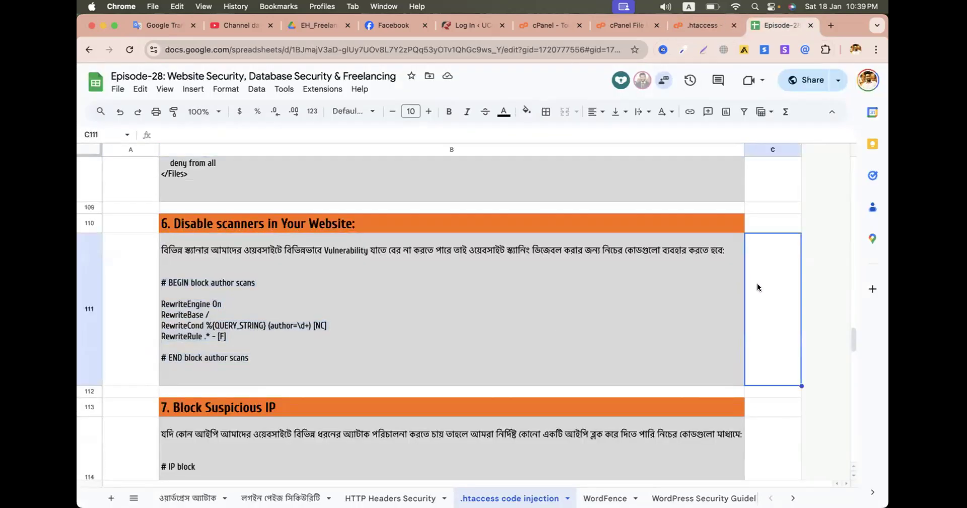
scroll(757, 283, "down", 3)
left_click(186, 344)
double_click(186, 344)
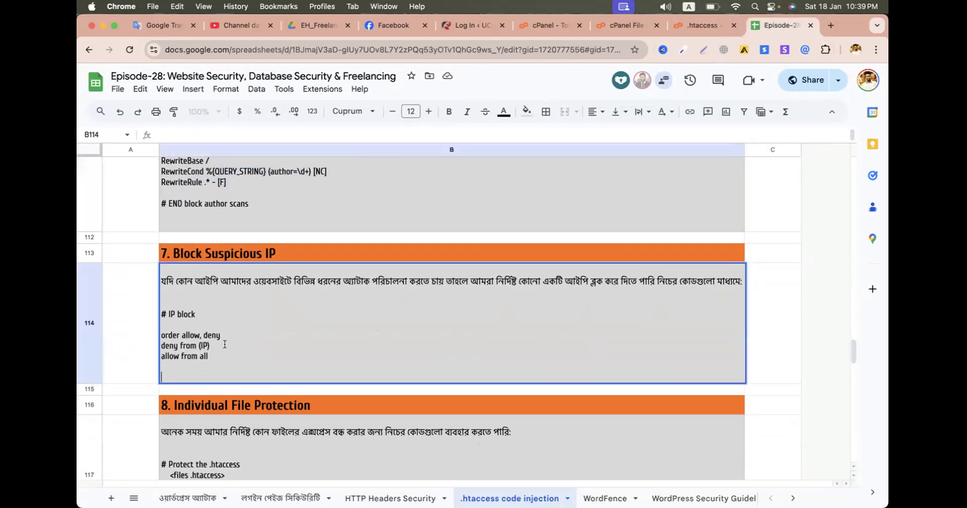
left_click_drag(208, 356, 161, 311)
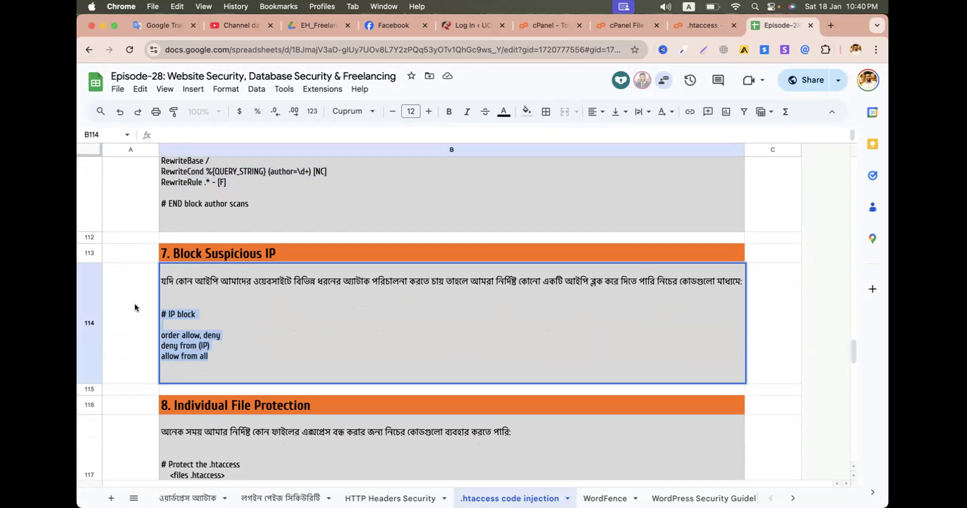
left_click(200, 347)
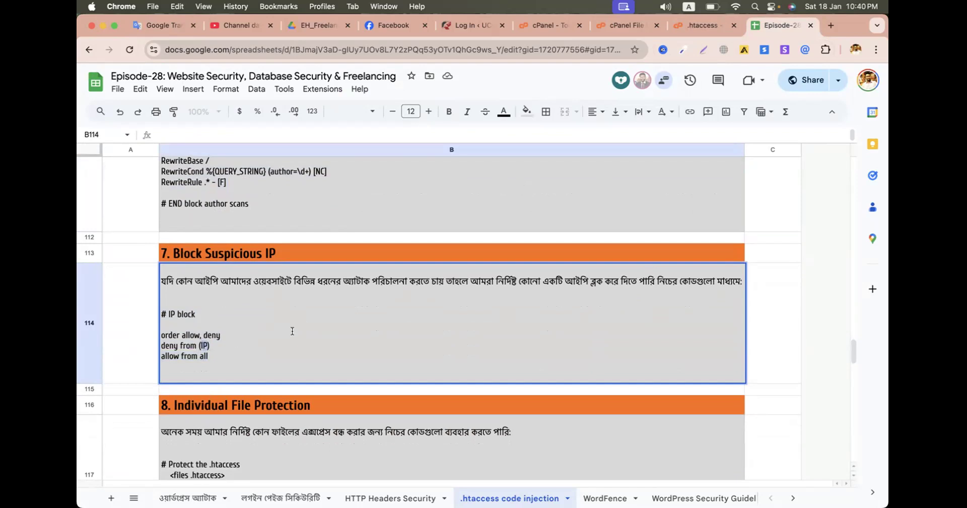
left_click(150, 337)
- Copy the "Protect the .htaccess" rule, from its comment to the closing files tag, in section 8 of the spreadsheet
scroll(226, 362, "down", 1)
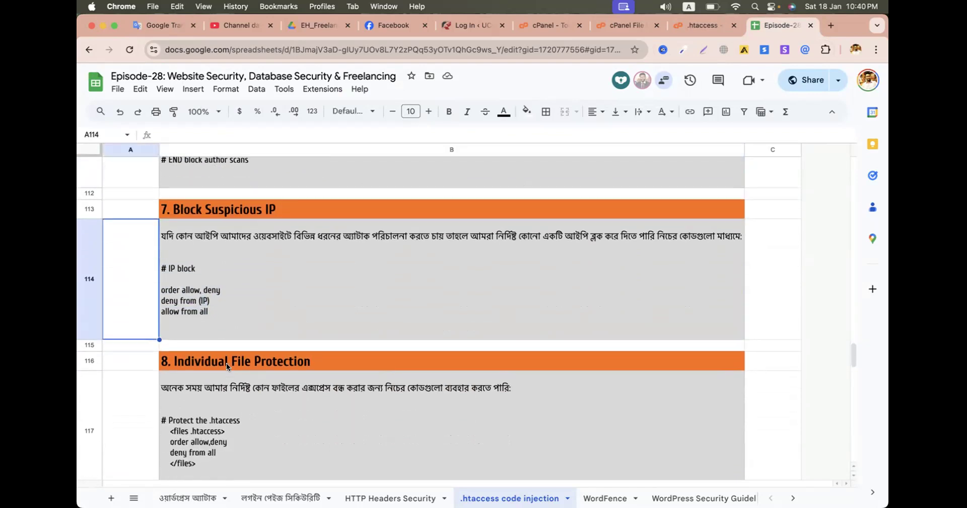
scroll(226, 363, "down", 3)
left_click(220, 320)
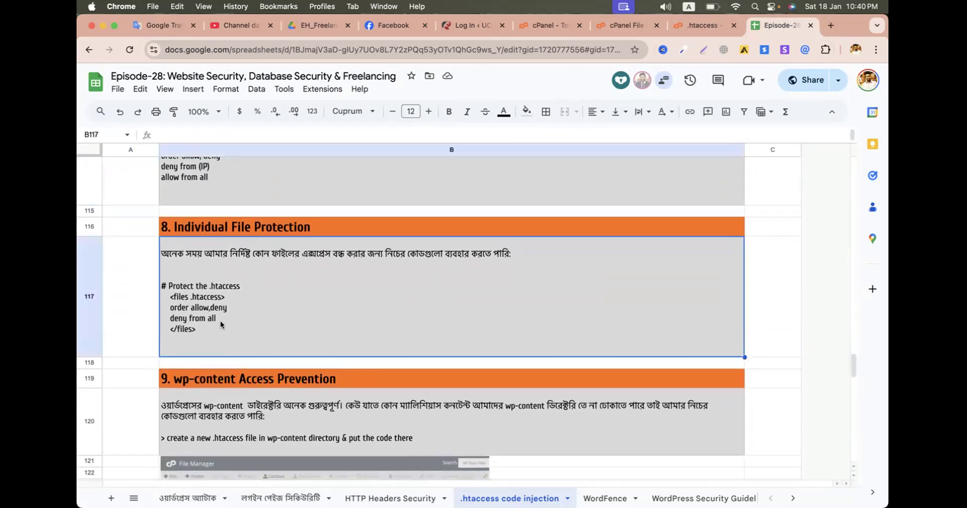
double_click(219, 320)
left_click_drag(202, 330, 159, 289)
key("super+c")
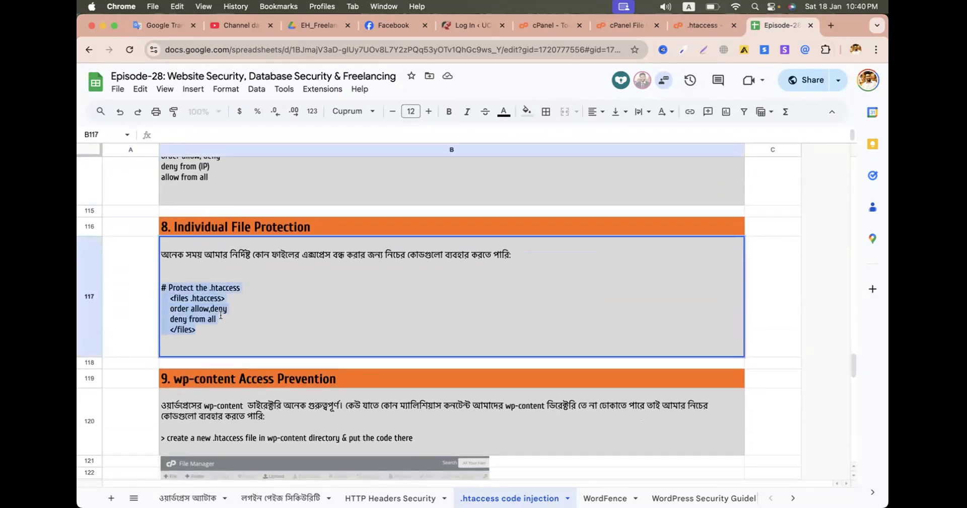
- Paste the .htaccess protection rule at line 54 of the .htaccess file, below the block author scans rules
left_click(721, 24)
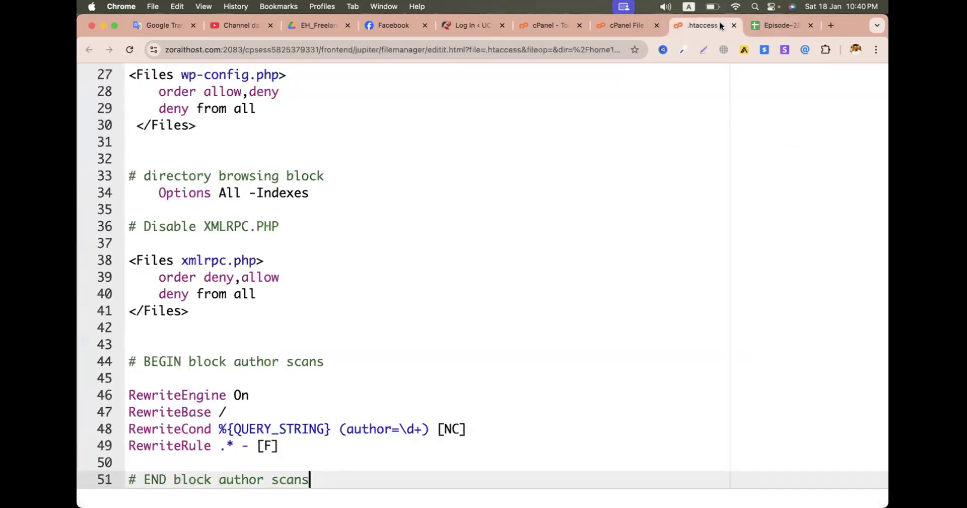
scroll(415, 262, "up", 5)
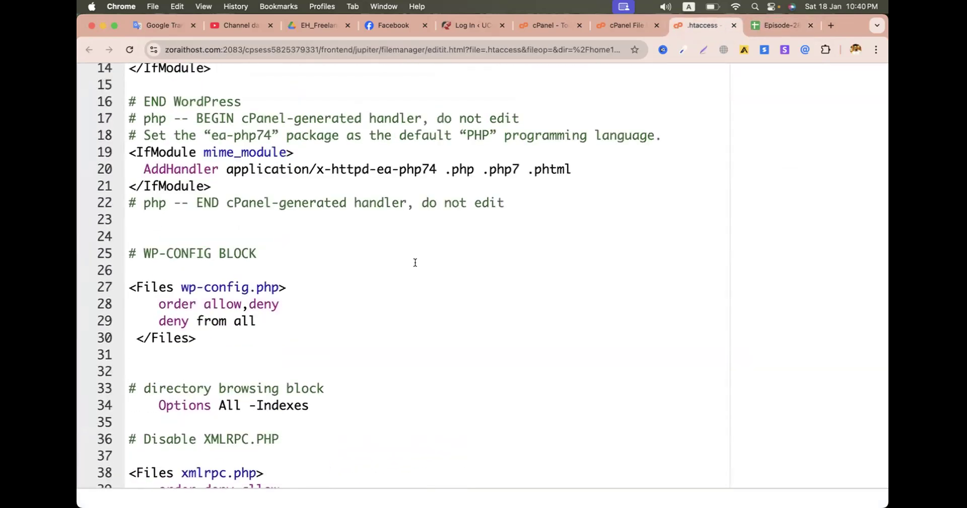
scroll(415, 262, "down", 5)
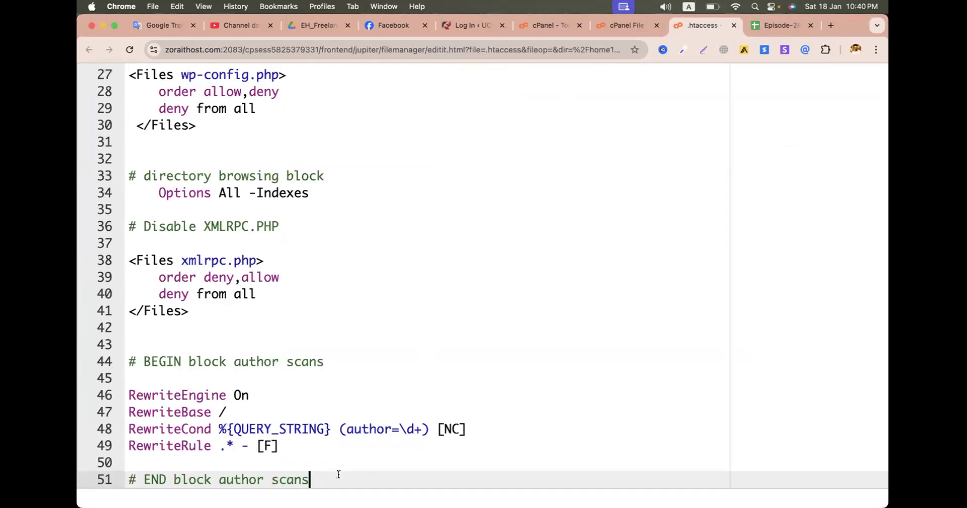
key("Return")
key("Return")
key("Return")
key("super+v")
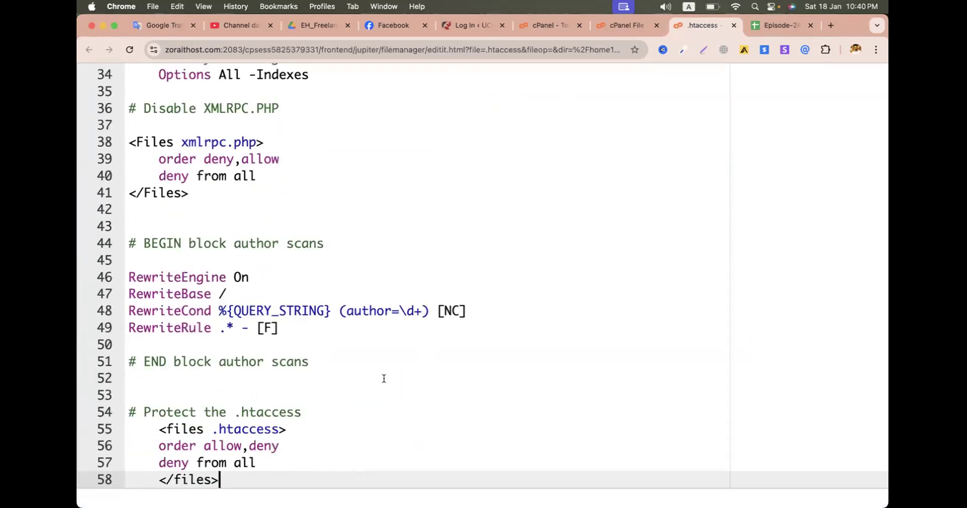
- Examine section 9 of the spreadsheet on wp-content access prevention, including its new-file instruction and deny rules
left_click(778, 25)
left_click(755, 233)
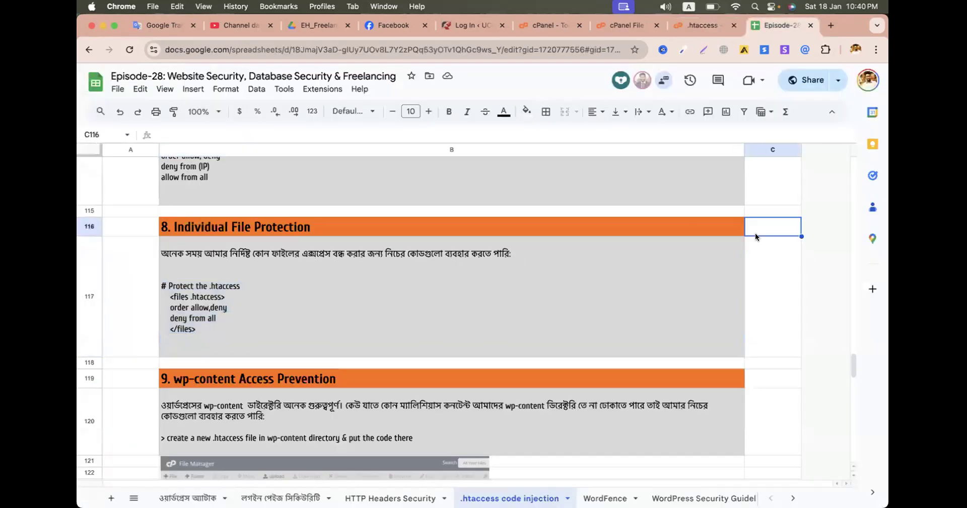
scroll(754, 232, "down", 5)
scroll(755, 233, "up", 5)
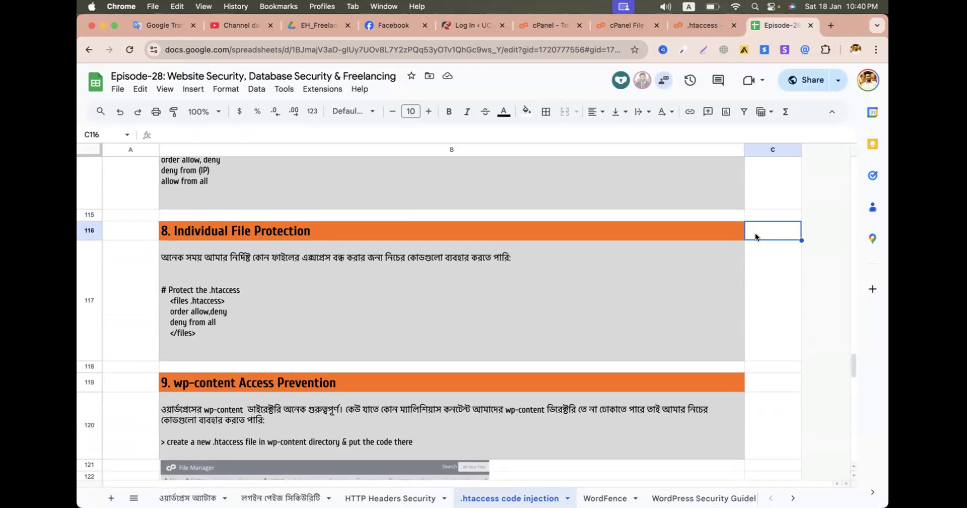
scroll(750, 274, "down", 5)
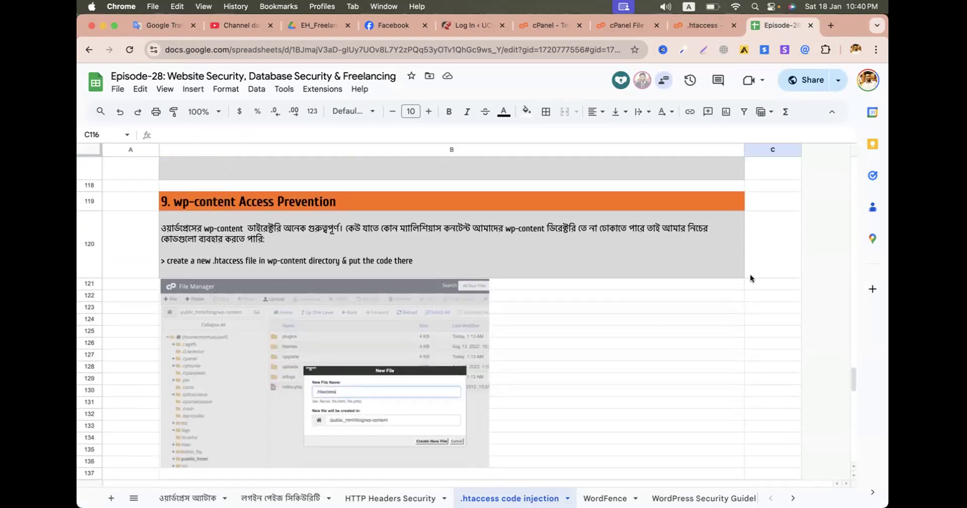
scroll(750, 275, "down", 7)
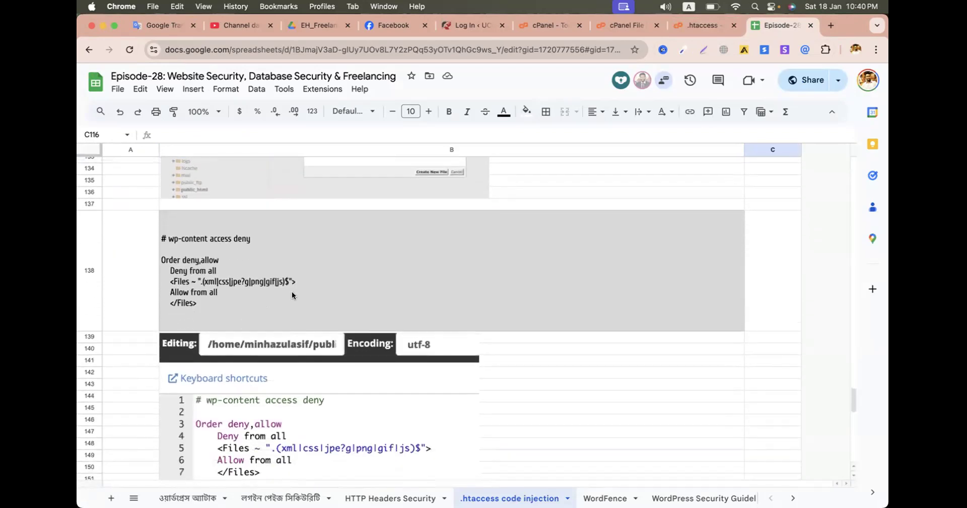
scroll(237, 295, "up", 1)
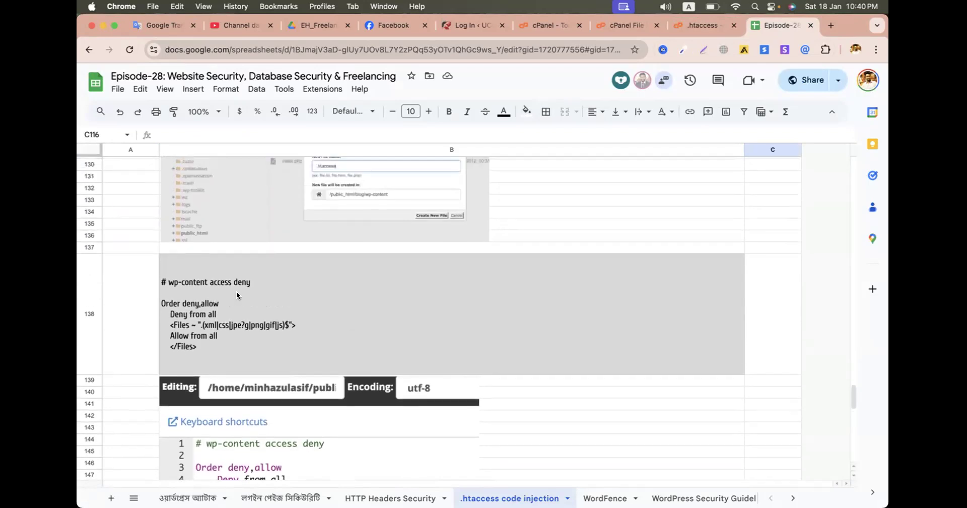
scroll(237, 295, "up", 7)
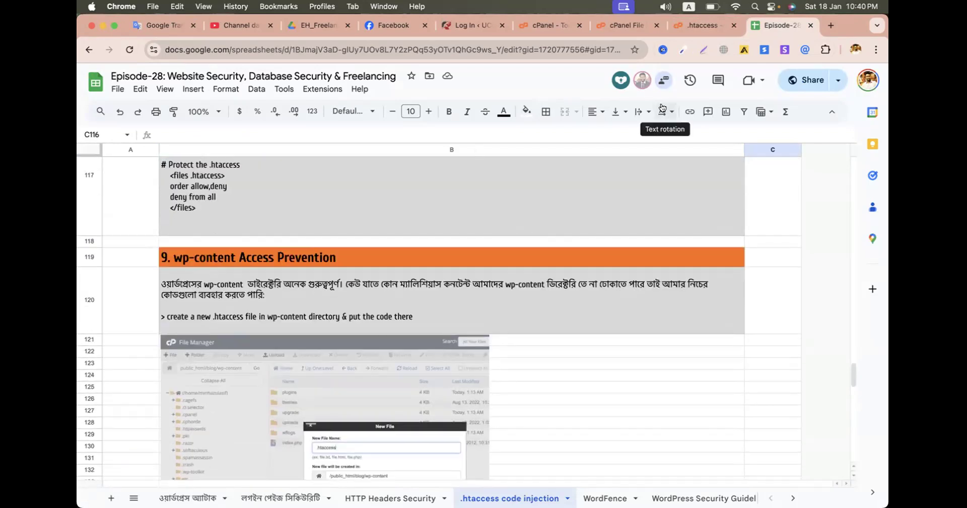
- Save the edited public_html .htaccess file with all the added protection rules
left_click(715, 25)
scroll(522, 295, "down", 5)
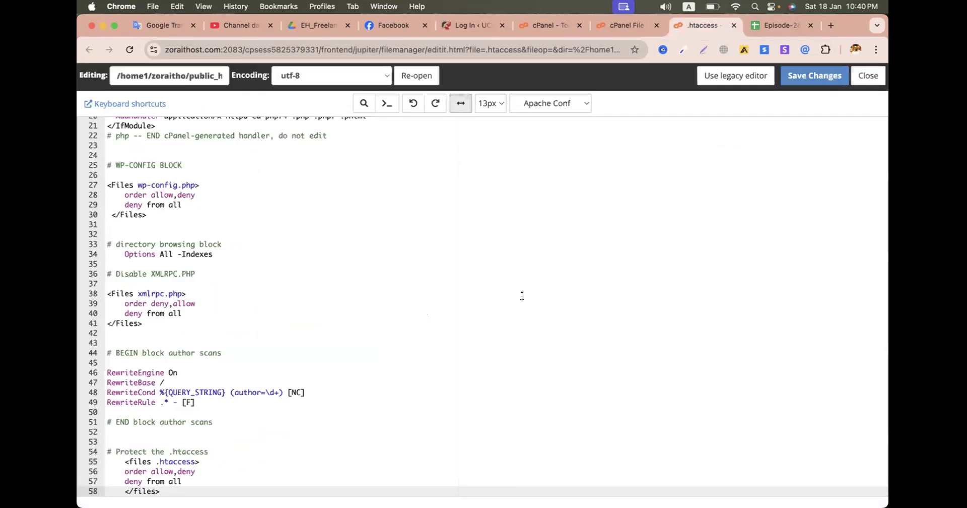
left_click(812, 77)
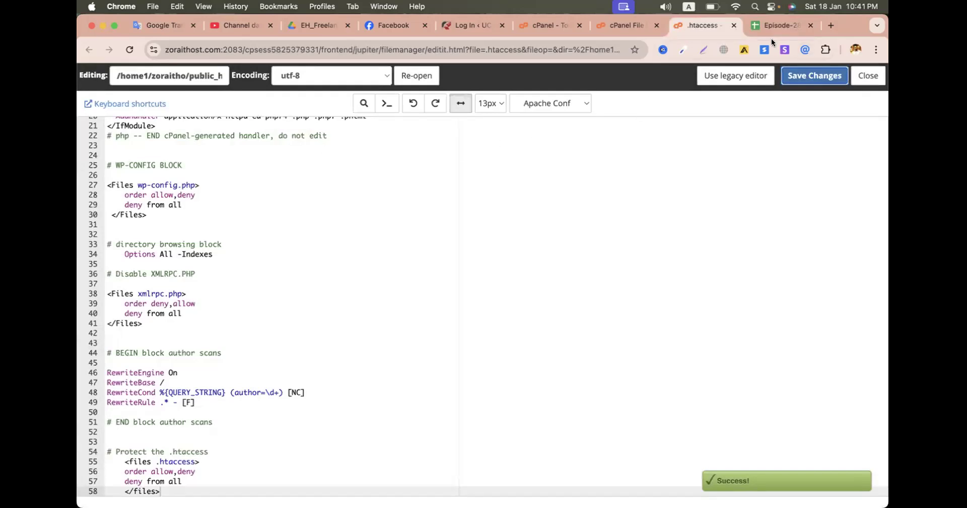
- Open codemanbd.com in a new browser tab
left_click(830, 26)
type("codemq")
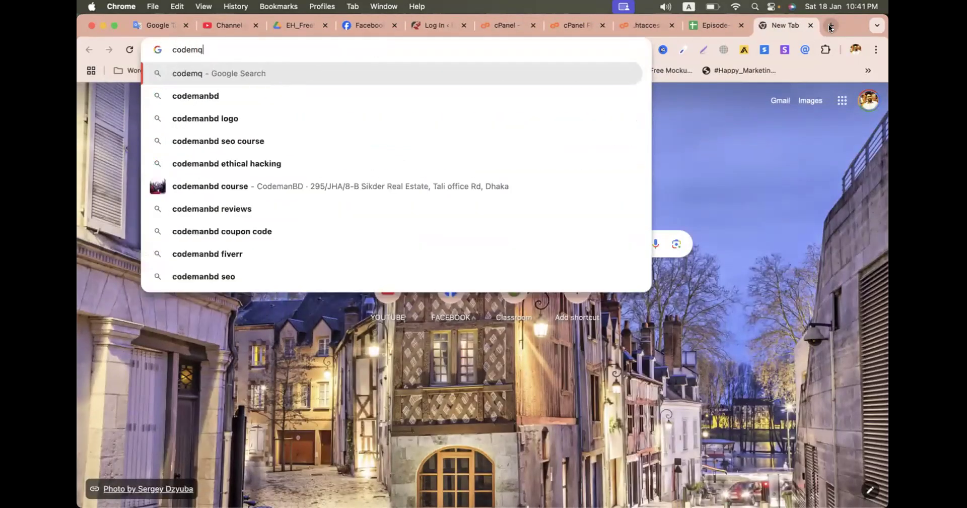
key("BackSpace")
type("anbd. om")
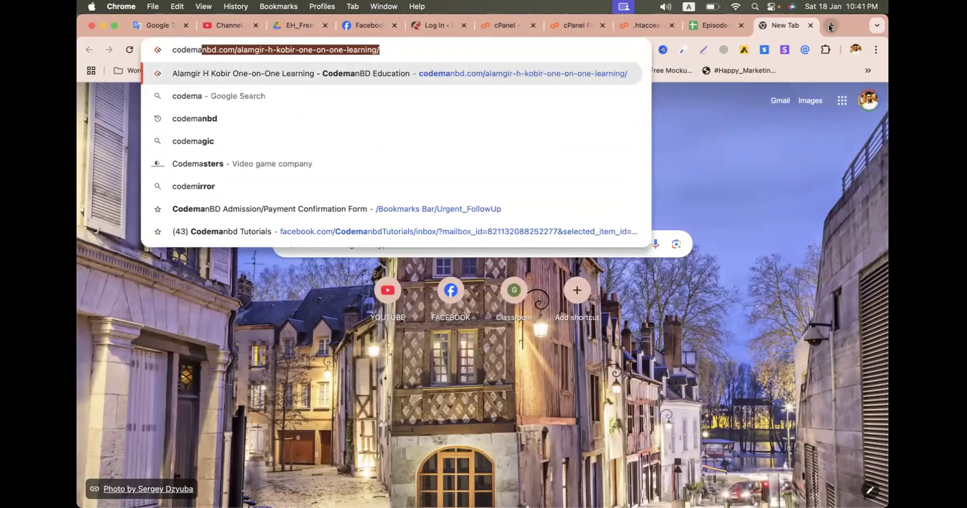
key("BackSpace")
key("BackSpace")
key("BackSpace")
key("BackSpace")
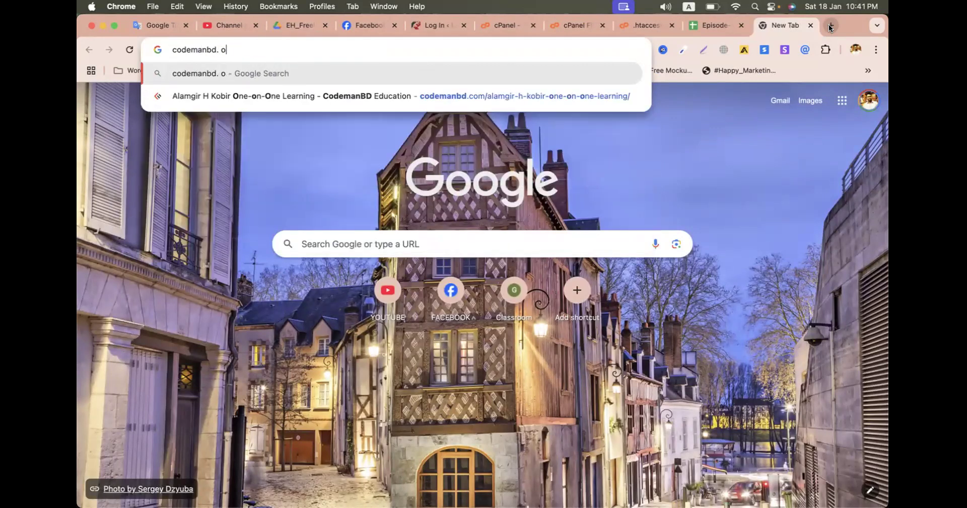
type(".com")
key("Return")
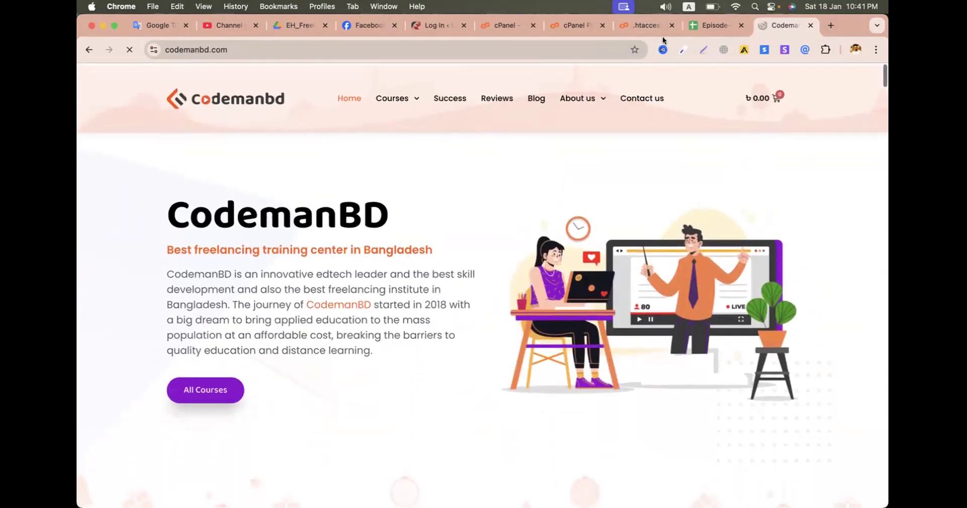
- Close the public_html .htaccess editor and open the wp-content folder in cPanel File Manager
left_click(636, 27)
left_click(693, 25)
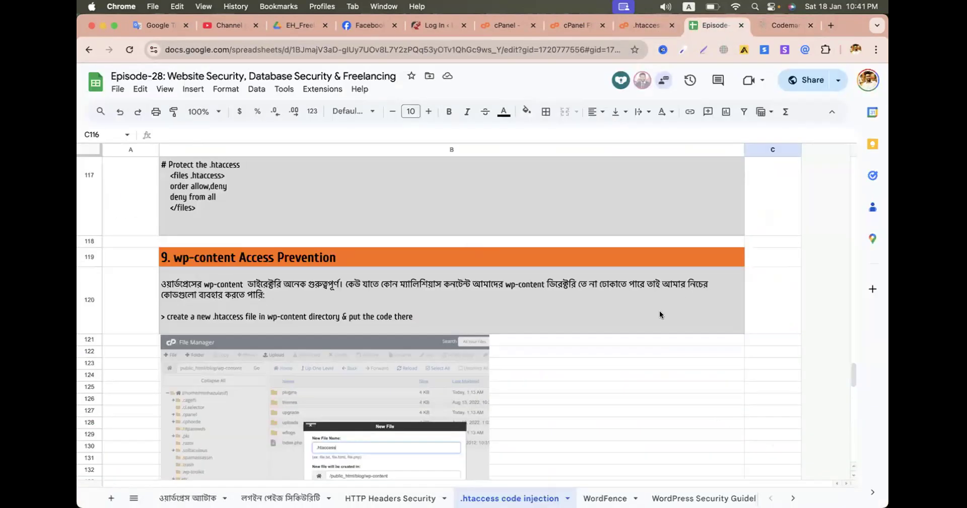
left_click(675, 339)
scroll(676, 340, "down", 1)
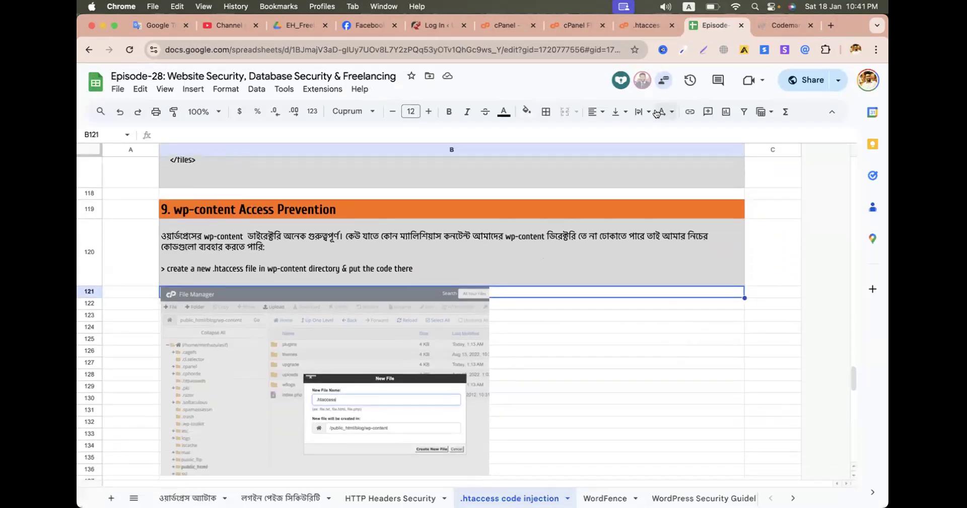
left_click(640, 25)
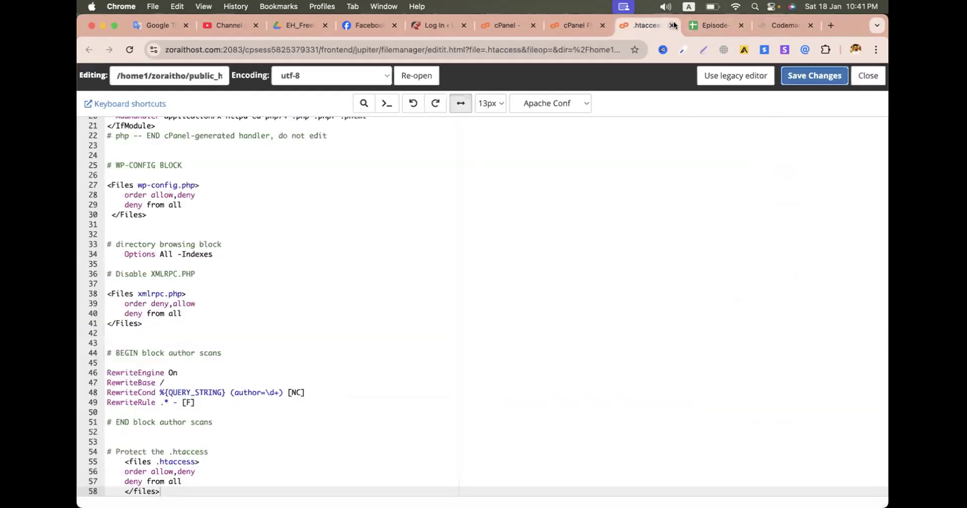
left_click(671, 25)
left_click(574, 25)
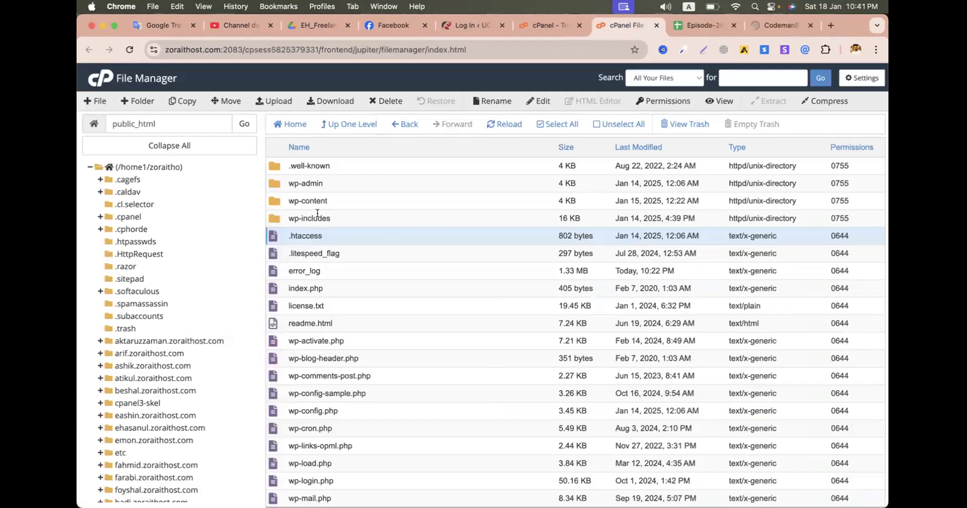
left_click(272, 198)
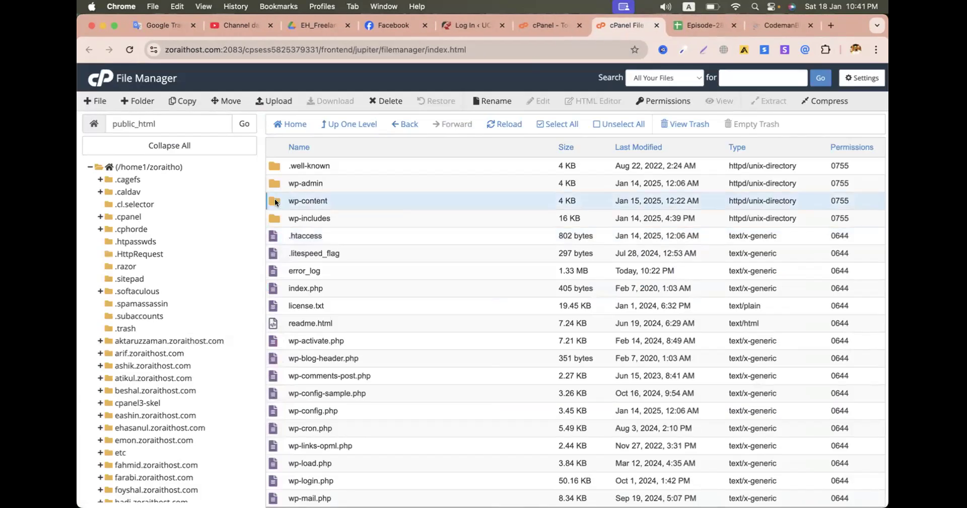
double_click(276, 202)
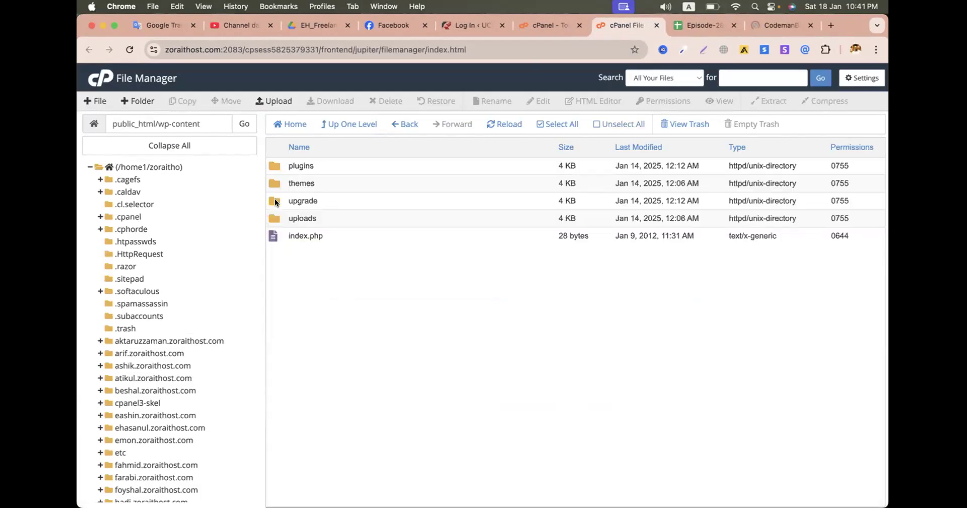
- Create a new file named .htaccess in public_html/wp-content and open it in the editor
left_click(97, 102)
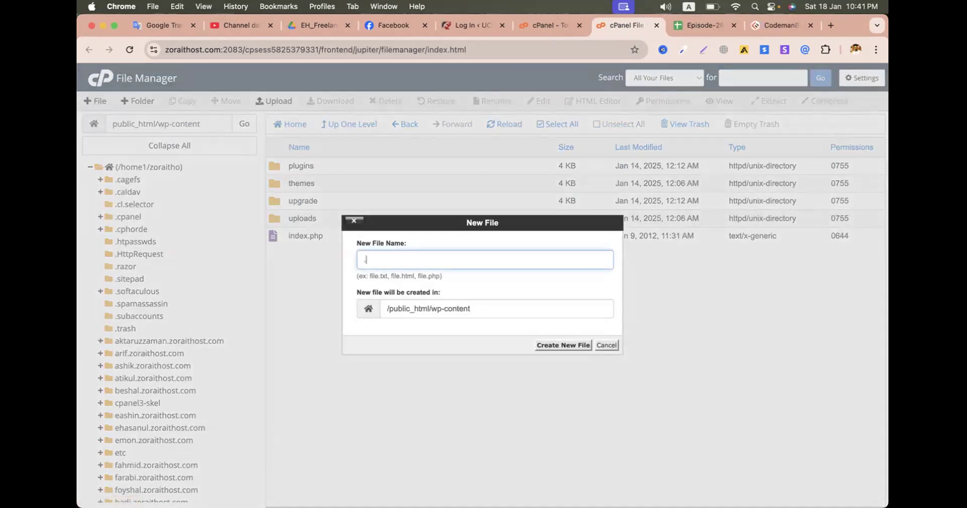
type(".htaccess")
left_click(548, 344)
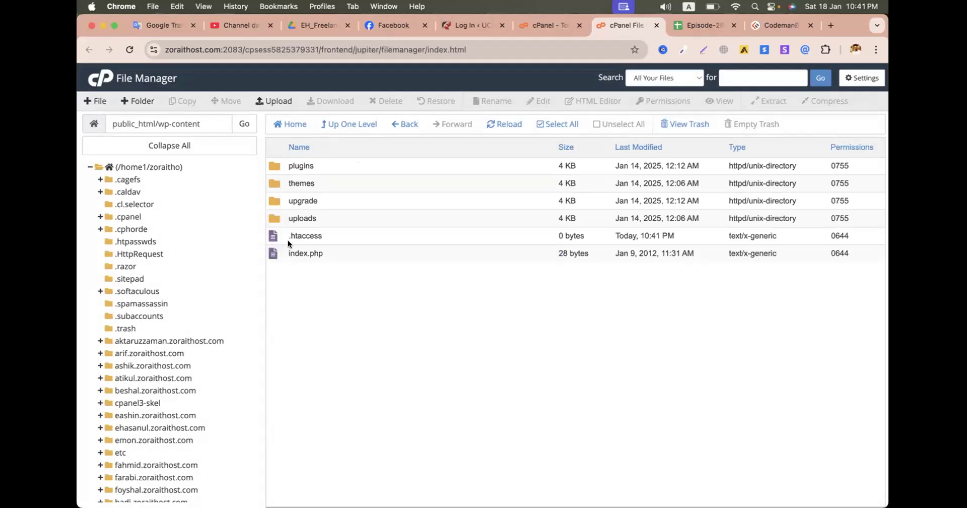
left_click(300, 233)
right_click(300, 232)
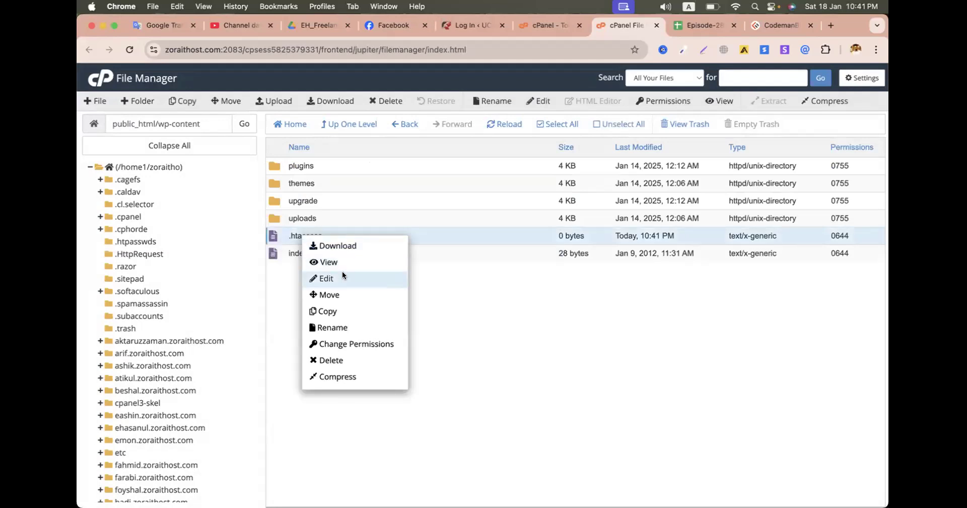
left_click(340, 276)
left_click(582, 371)
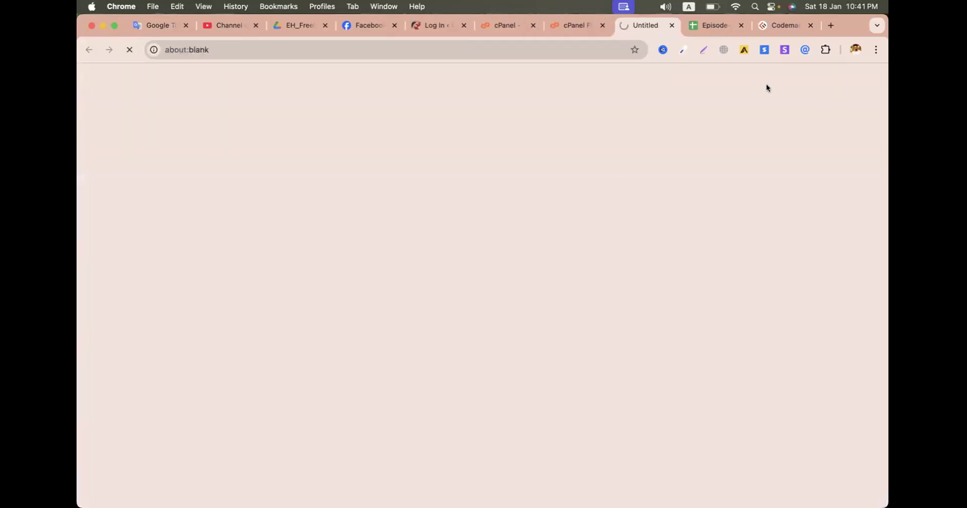
- Copy the wp-content access deny rules, from the comment to the closing Files tag, in row 138 of the spreadsheet
left_click(705, 28)
scroll(561, 296, "down", 5)
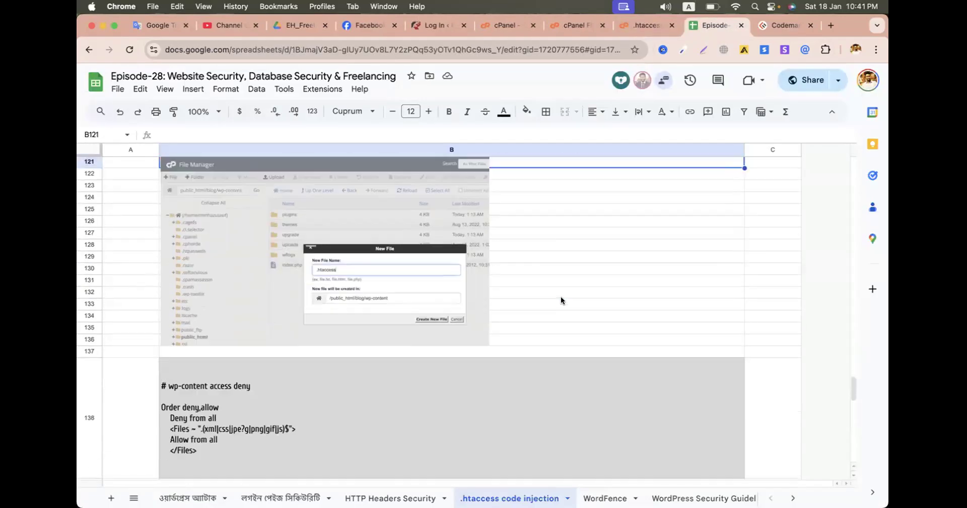
left_click(220, 330)
double_click(220, 330)
left_click_drag(220, 330, 159, 262)
key("super+c")
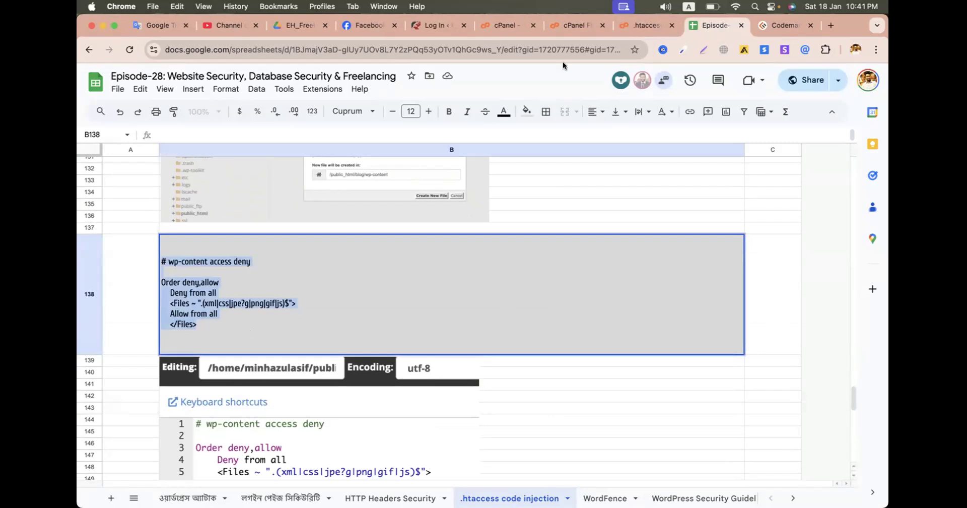
- Paste the copied access deny rules into the wp-content .htaccess file, save it and close the editor
left_click(648, 24)
key("super+v")
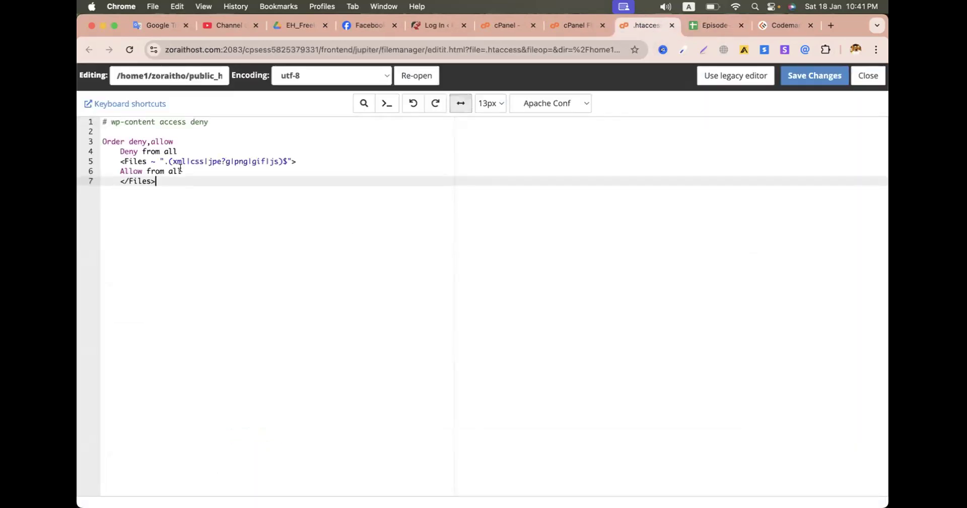
left_click_drag(173, 161, 293, 154)
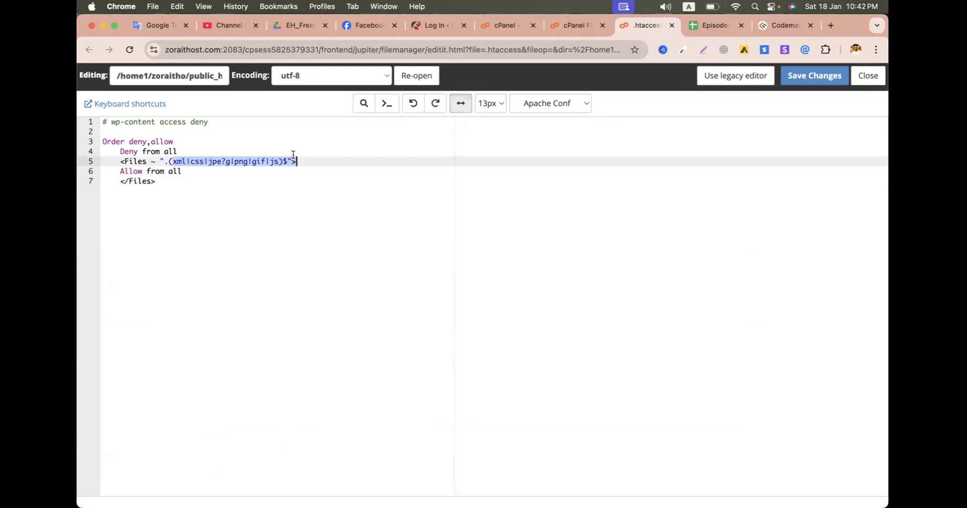
left_click(814, 75)
left_click(671, 26)
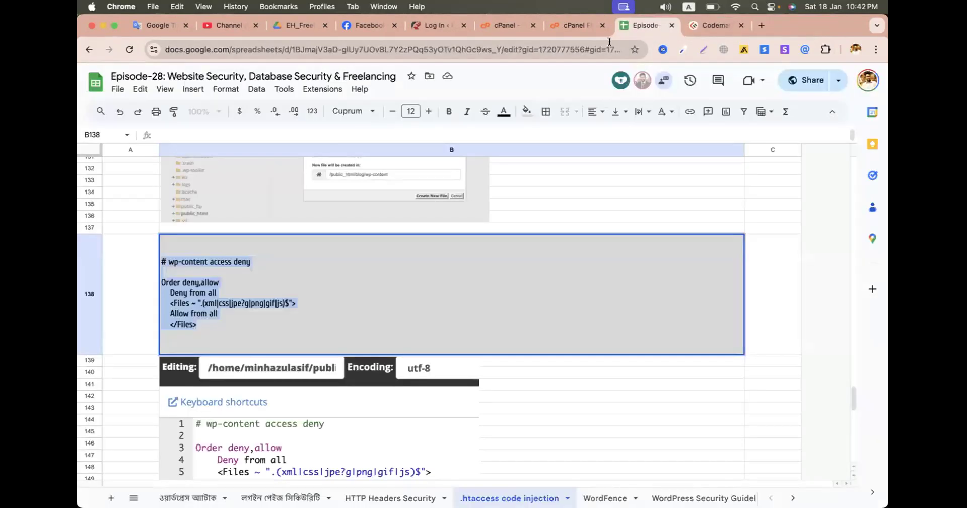
- Look into the uploads folder and its 2025 subfolder in cPanel File Manager, and return to wp-content
left_click(588, 27)
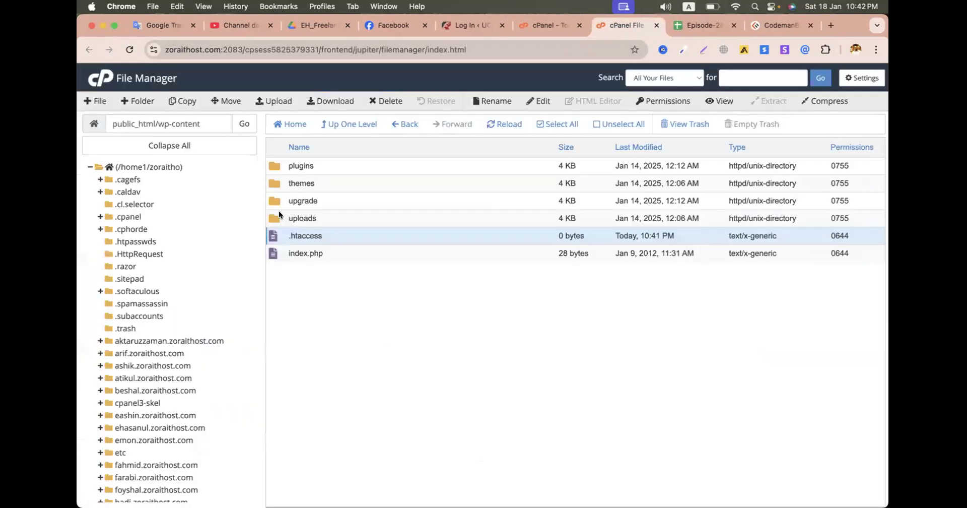
left_click(276, 219)
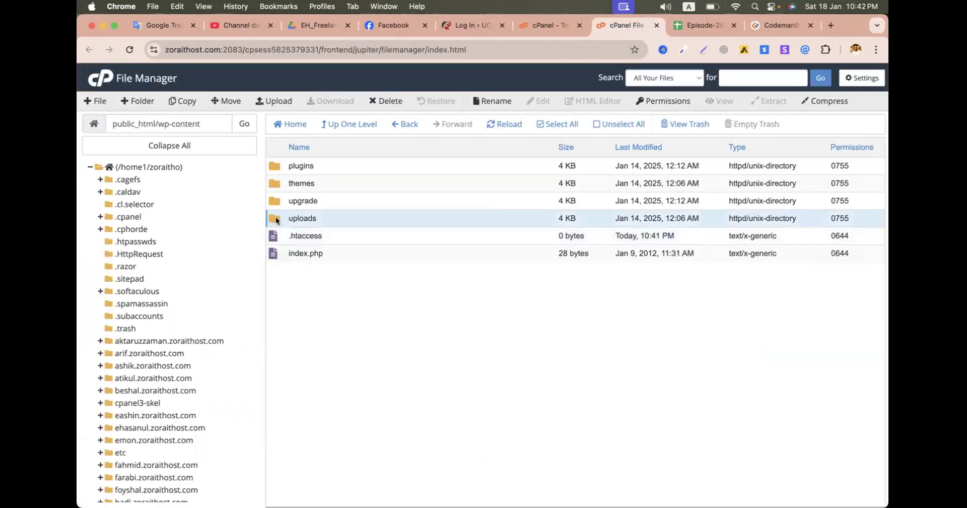
double_click(276, 219)
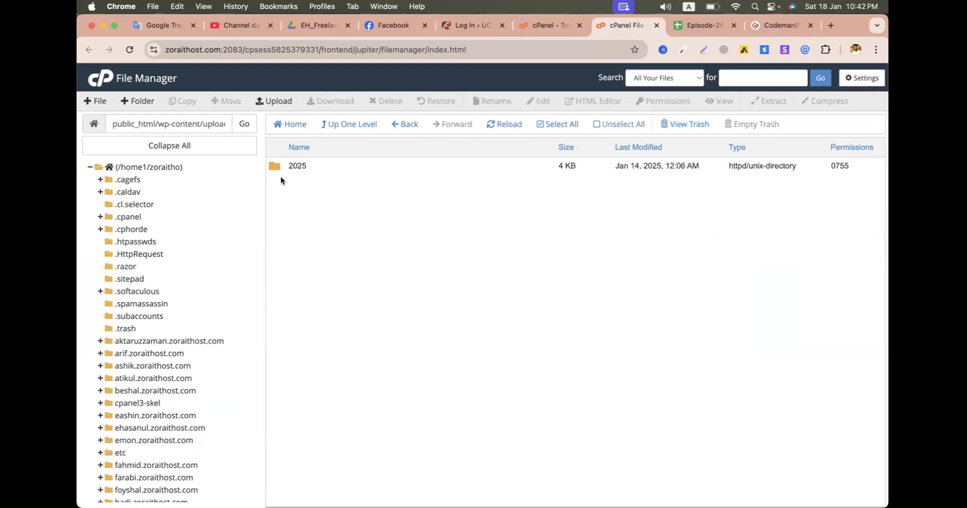
left_click(276, 170)
double_click(276, 168)
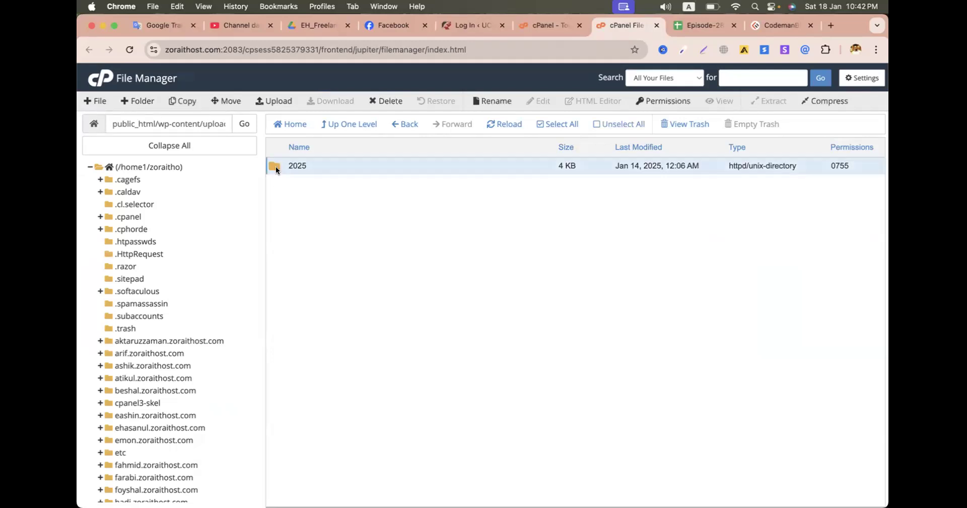
left_click(340, 125)
left_click(340, 125)
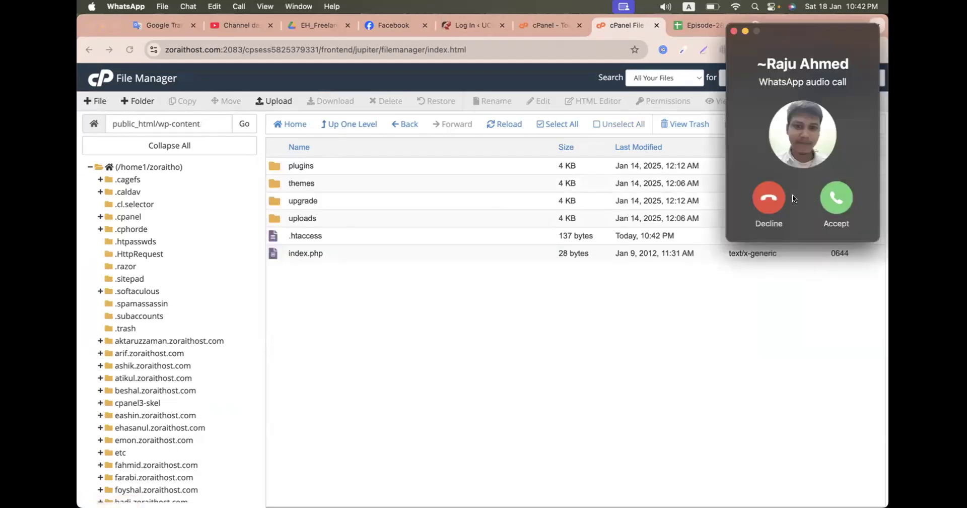
- Decline the incoming WhatsApp audio call
left_click(774, 188)
left_click(847, 276)
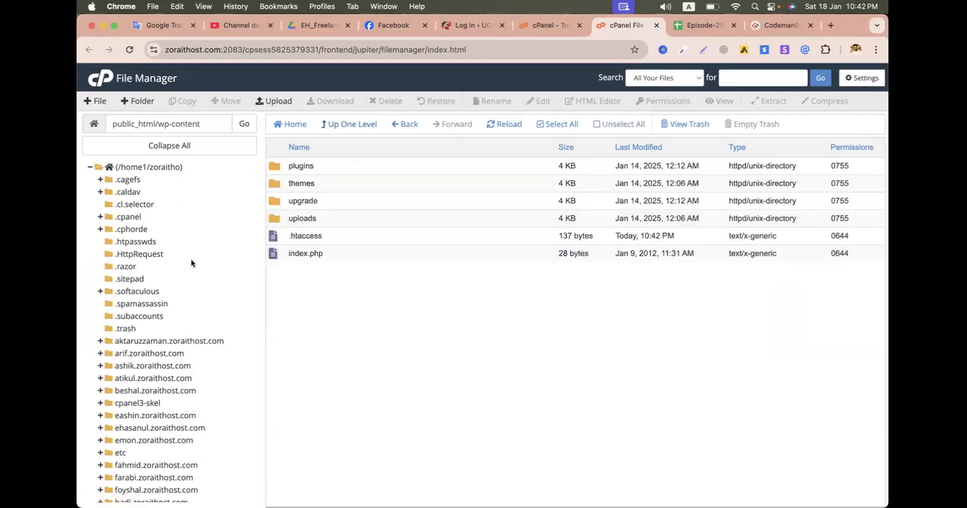
- Create a new file named .htaccess in public_html/wp-content/uploads
double_click(294, 218)
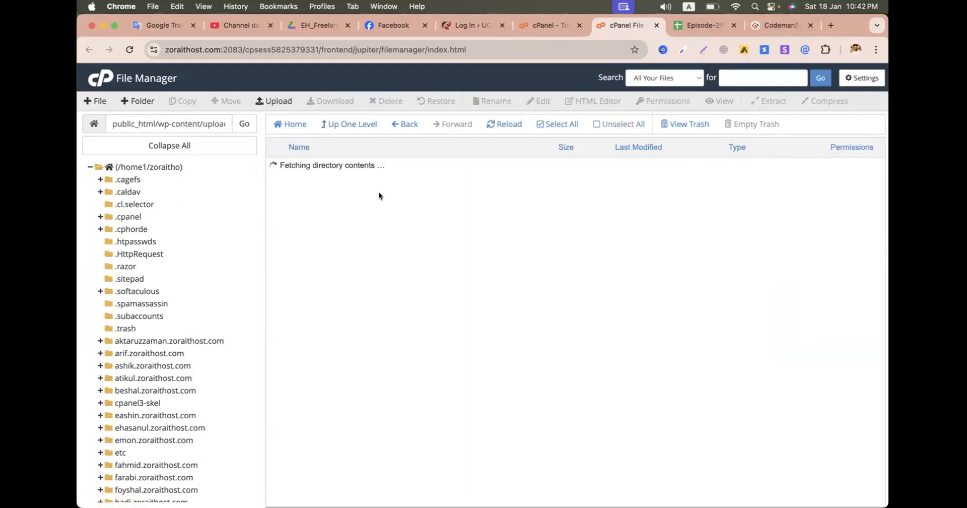
left_click(97, 101)
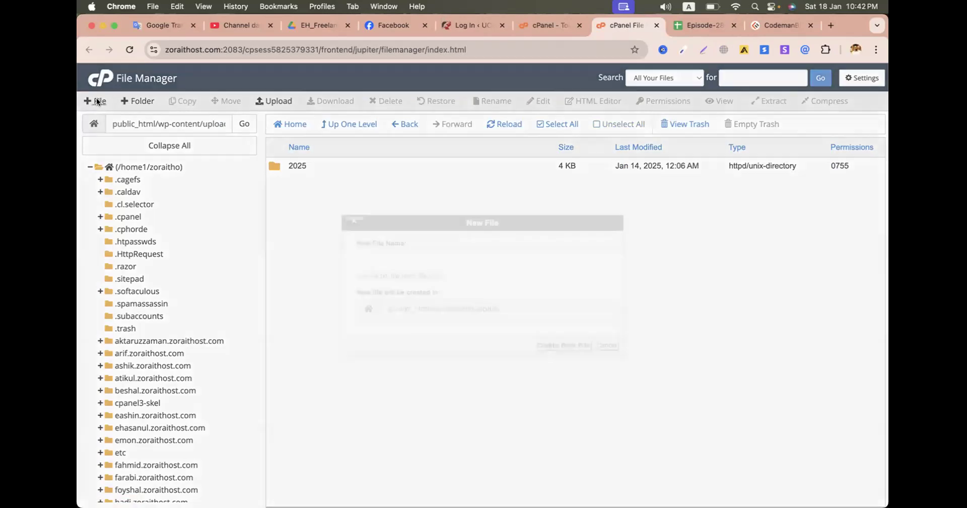
type(".htaccess")
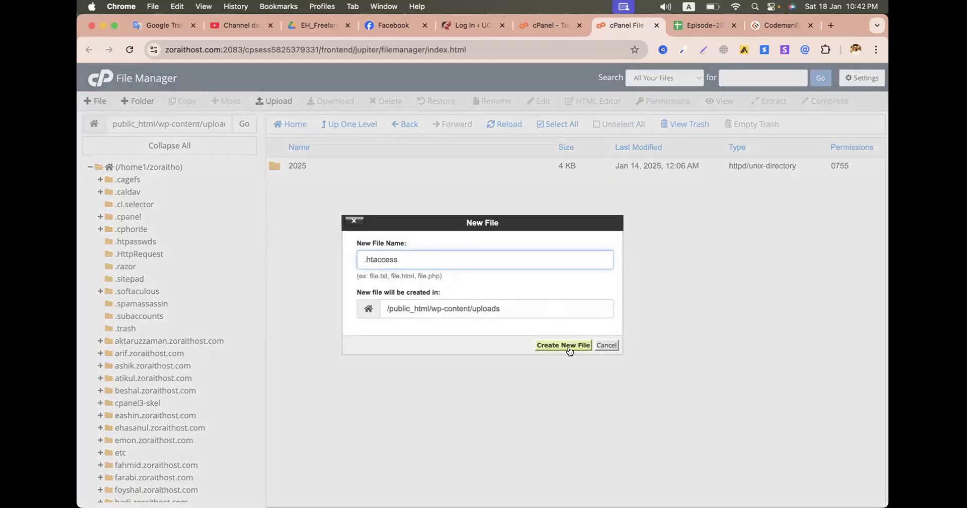
left_click(568, 348)
- Copy the uploads directory access deny rules, from the comment to the closing FilesMatch tag, in row 160 of the spreadsheet
left_click(712, 25)
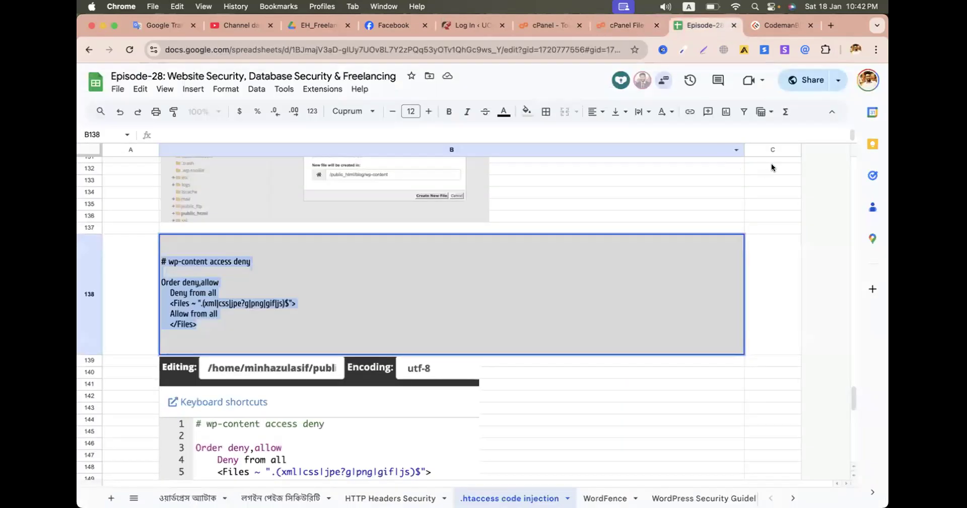
left_click(771, 163)
scroll(771, 252, "down", 10)
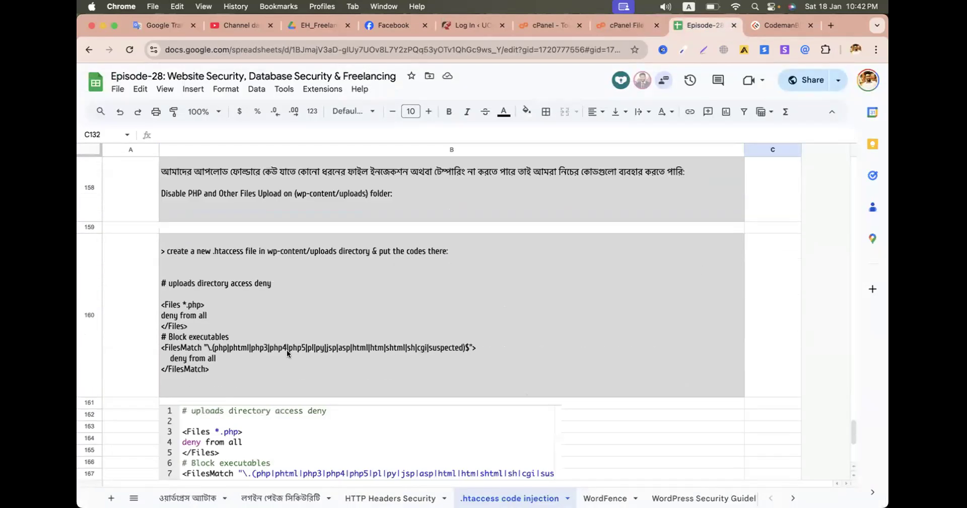
double_click(287, 353)
left_click_drag(209, 367, 161, 277)
key("super+c")
- Open the uploads .htaccess file in the cPanel File Manager editor and paste the copied rules into it
left_click(611, 25)
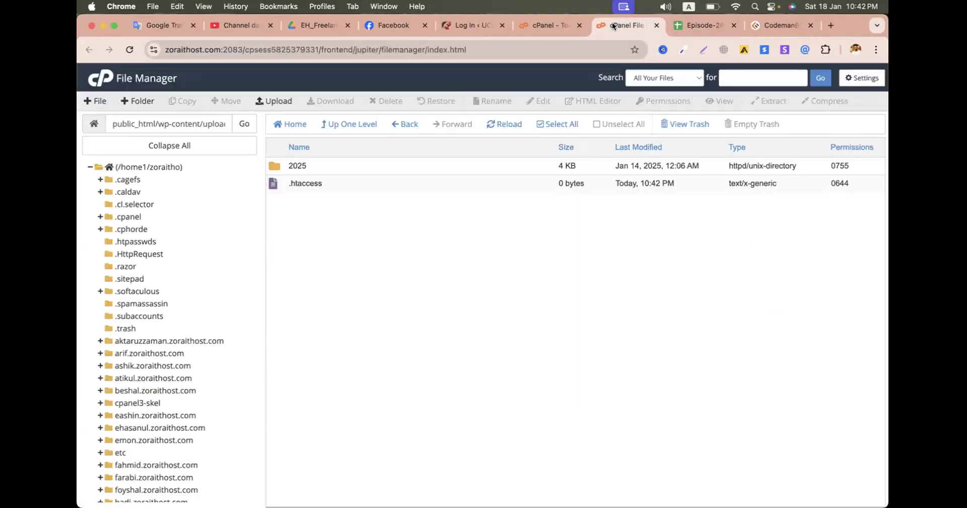
left_click(410, 181)
right_click(410, 181)
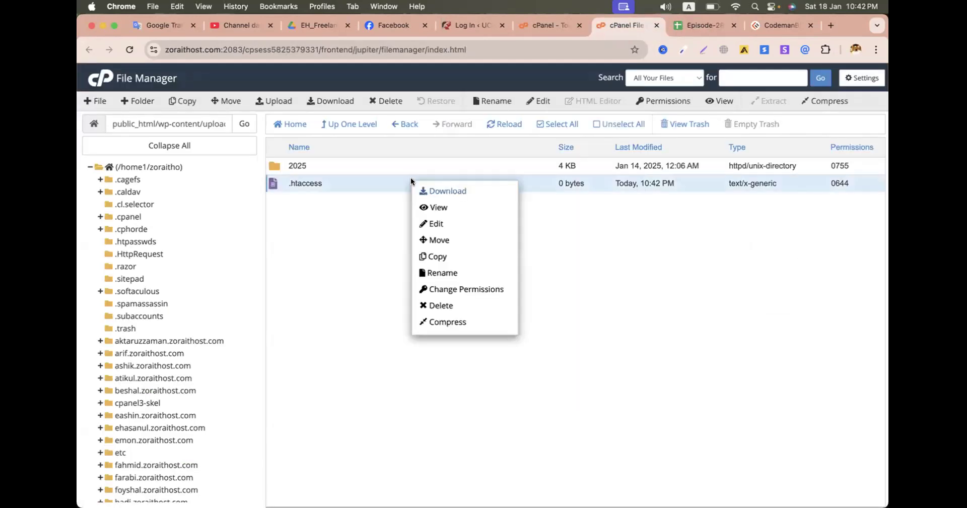
left_click(445, 223)
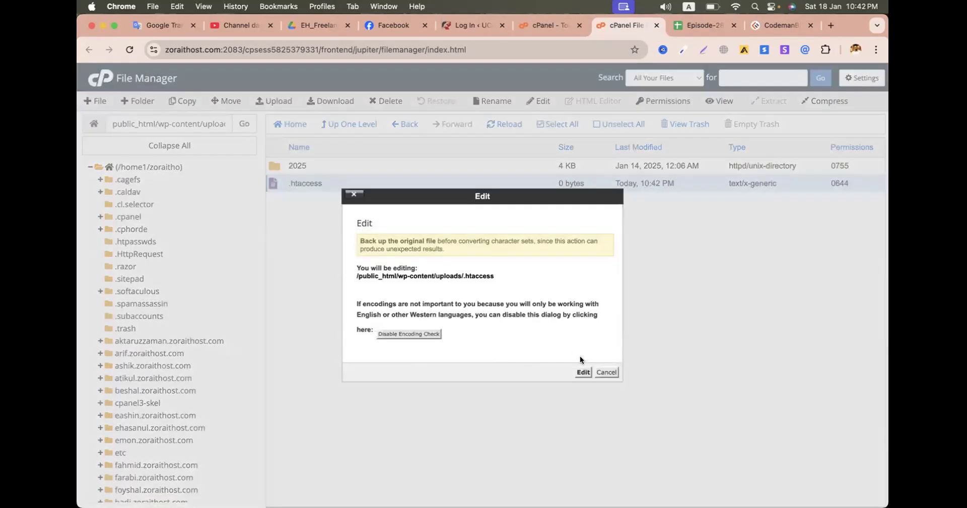
left_click(583, 371)
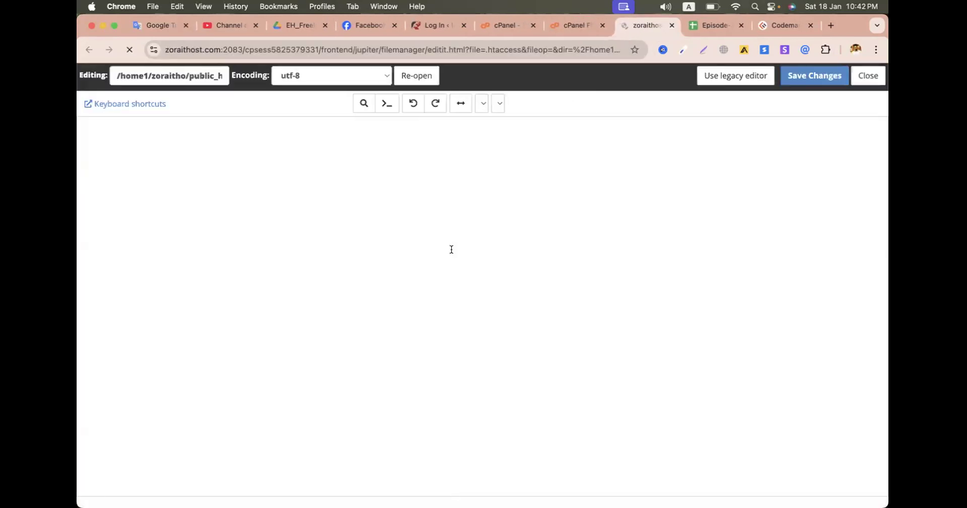
key("super+v")
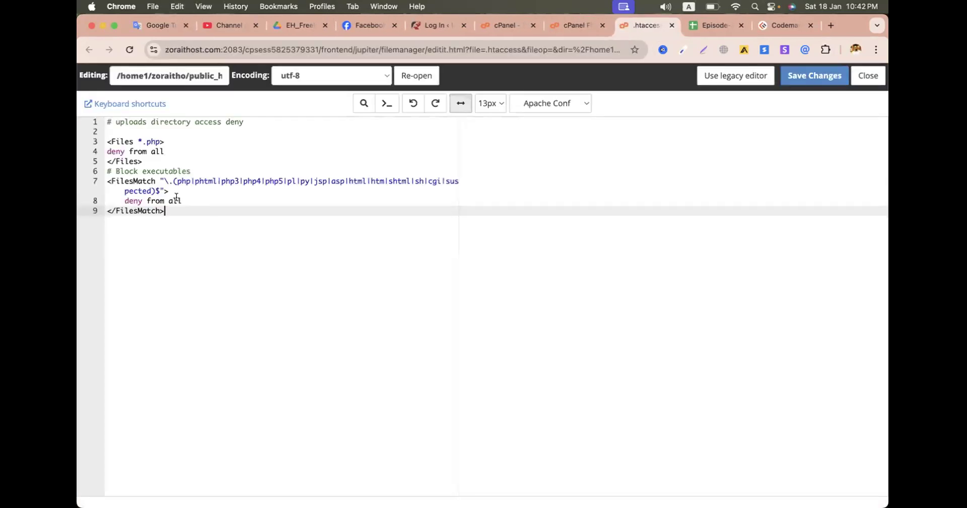
- Examine the blocked file extensions in the FilesMatch line and the deny rule beneath it
left_click_drag(176, 179, 243, 177)
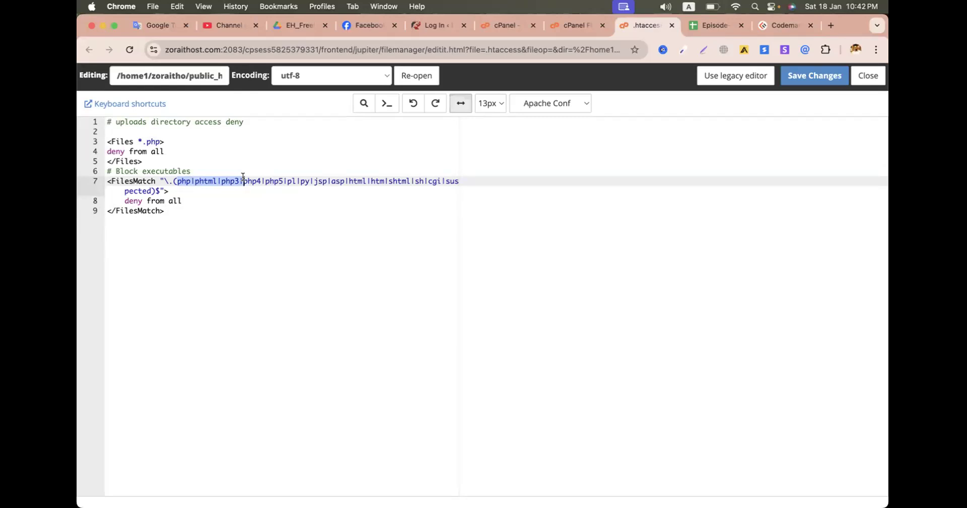
left_click(180, 181)
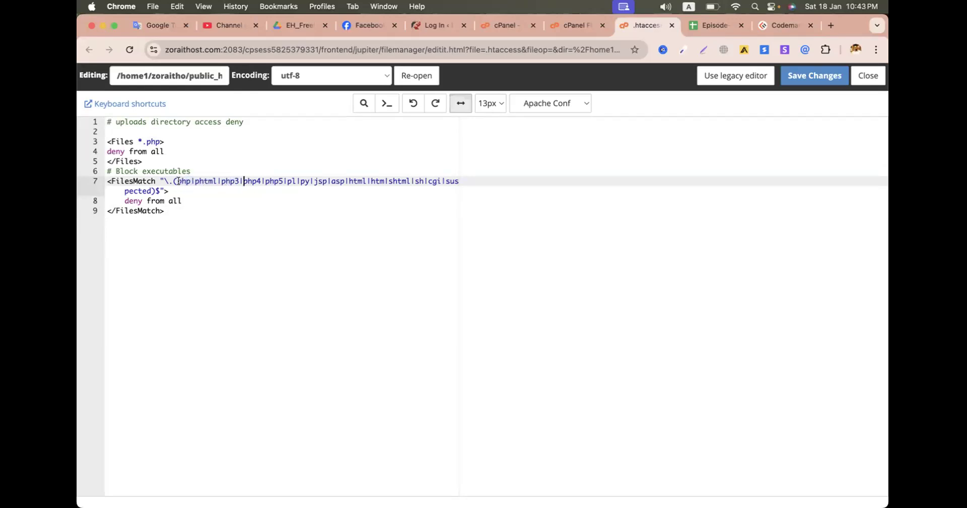
left_click_drag(176, 181, 253, 180)
left_click_drag(453, 179, 465, 187)
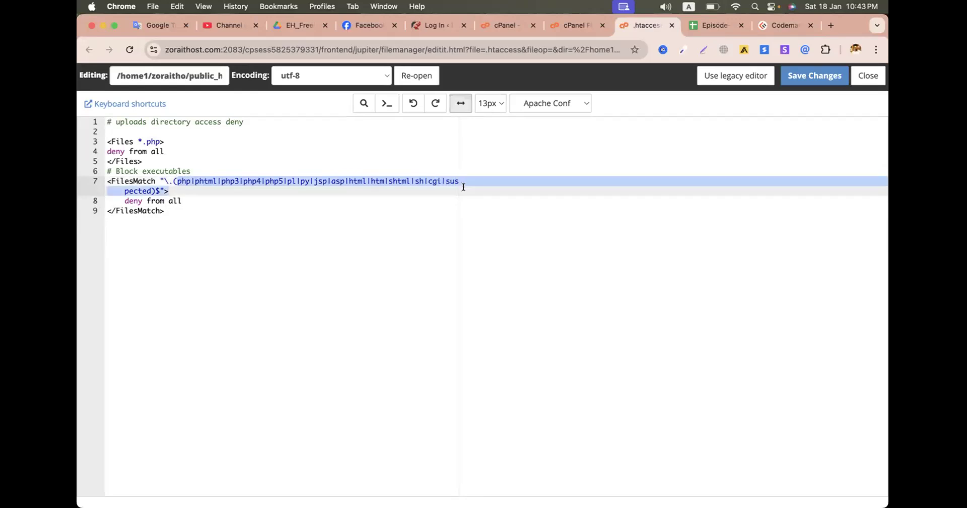
left_click(398, 201)
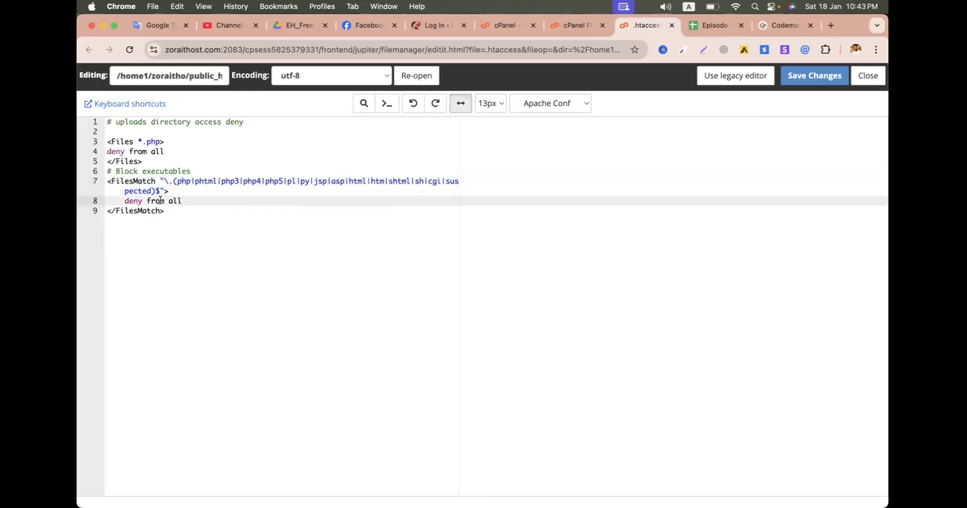
double_click(185, 181)
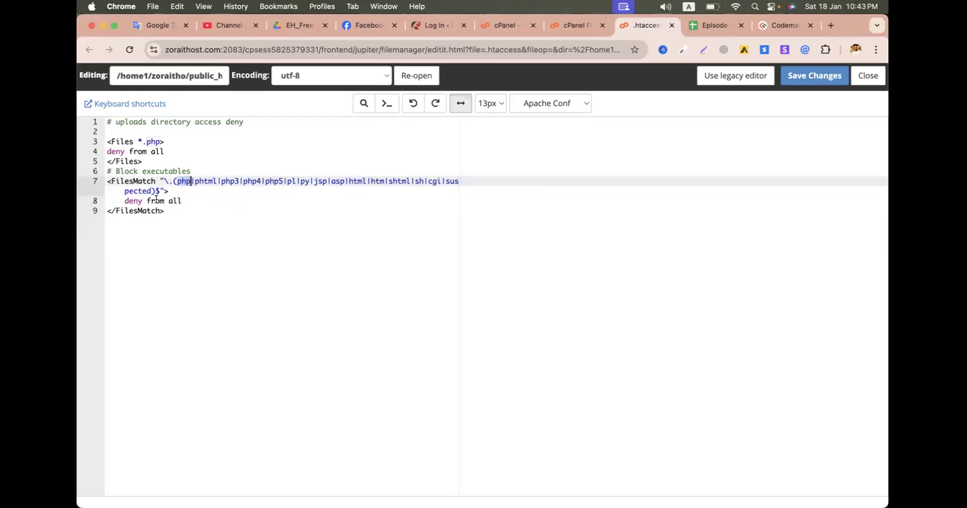
left_click_drag(125, 201, 199, 202)
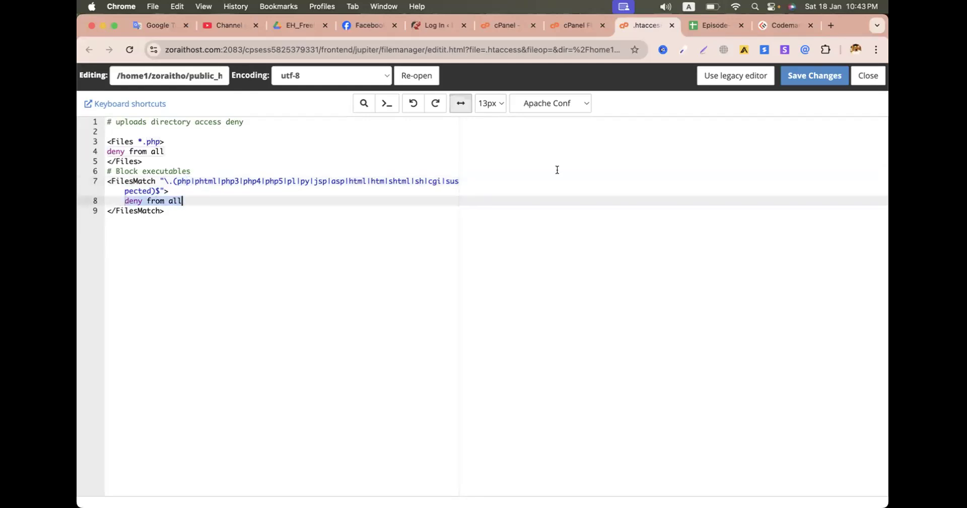
- Save the uploads .htaccess file and close its editor
left_click(808, 77)
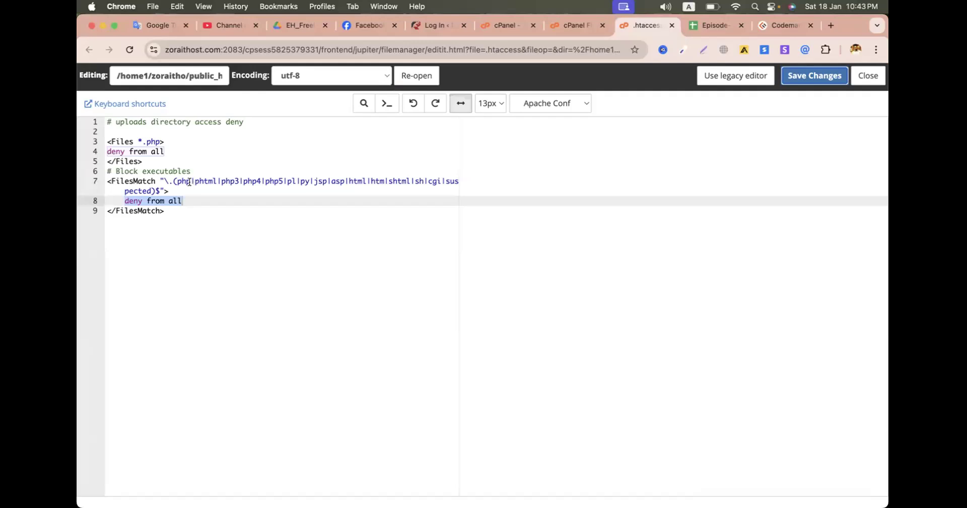
left_click(184, 182)
double_click(185, 181)
left_click(234, 206)
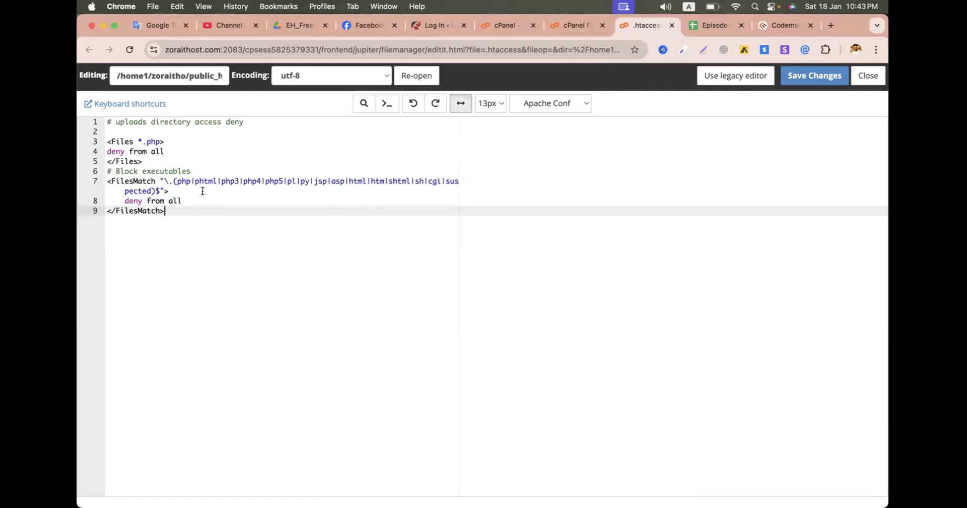
double_click(185, 181)
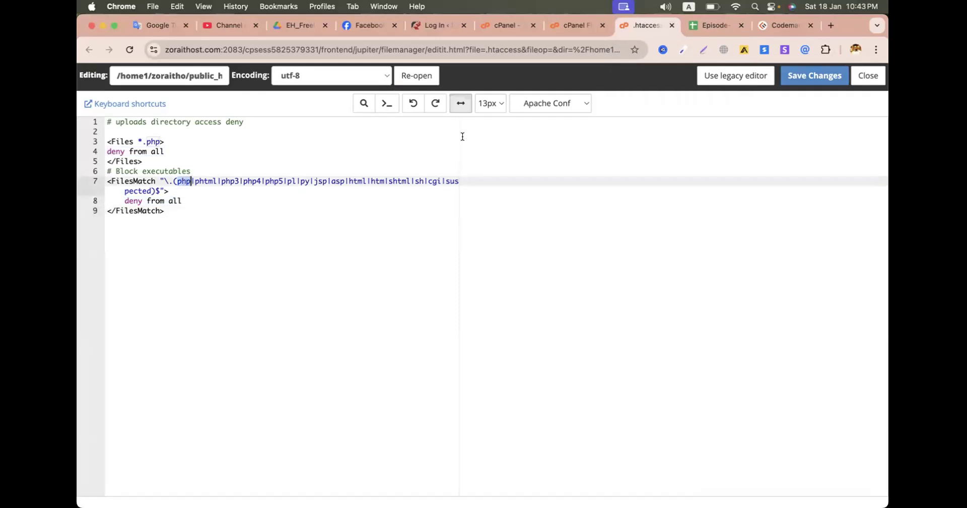
left_click(671, 26)
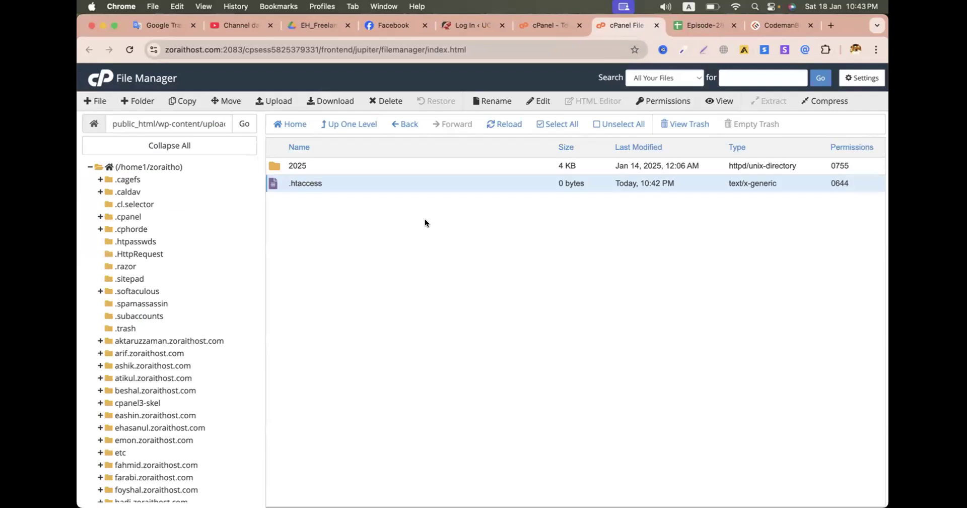
- Review the uploads access blocking rules in the spreadsheet and the earlier .htaccess sections back to the introduction
left_click(697, 25)
left_click(759, 186)
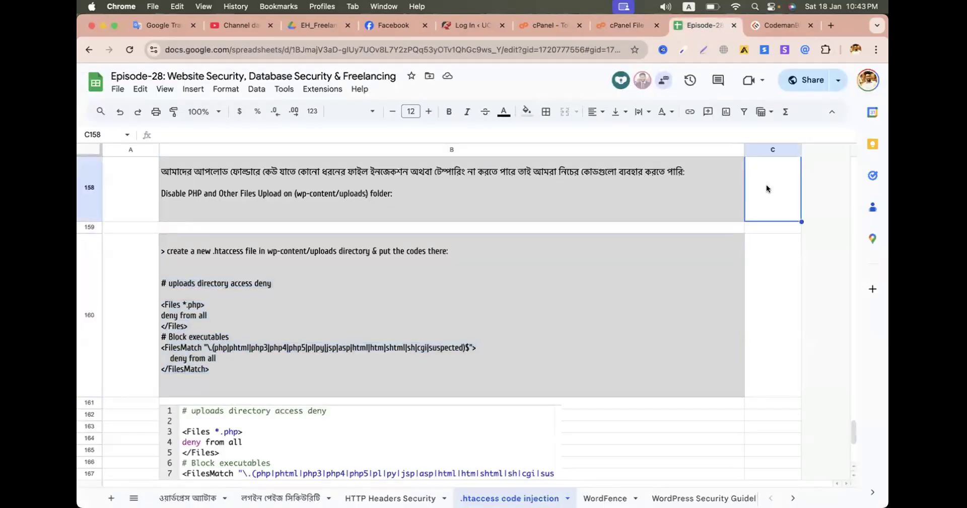
left_click(764, 242)
left_click(767, 201)
double_click(442, 345)
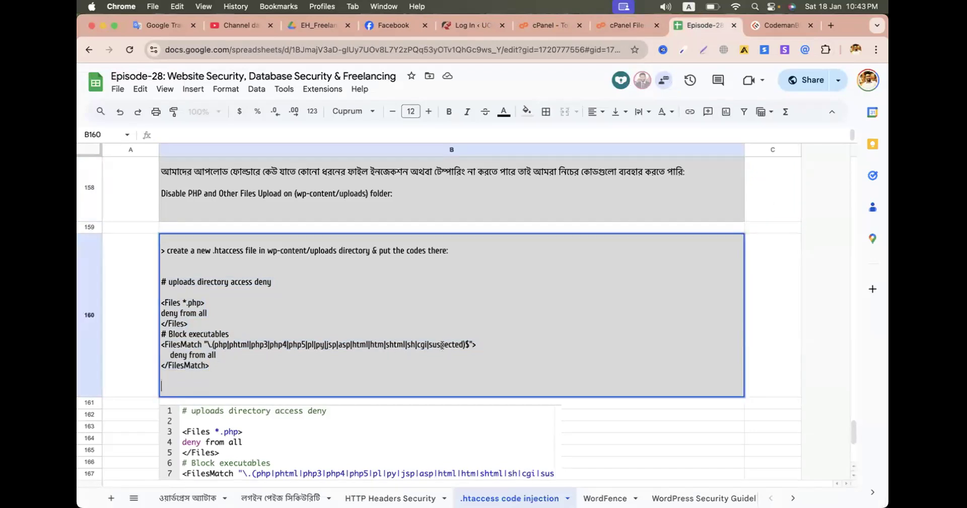
double_click(440, 343)
left_click(764, 241)
scroll(763, 241, "down", 3)
scroll(763, 242, "up", 5)
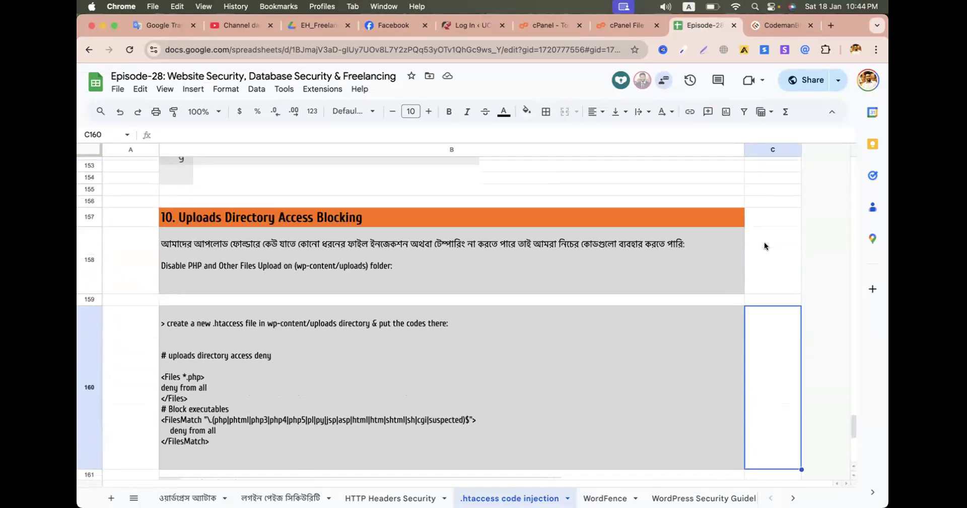
scroll(763, 242, "up", 10)
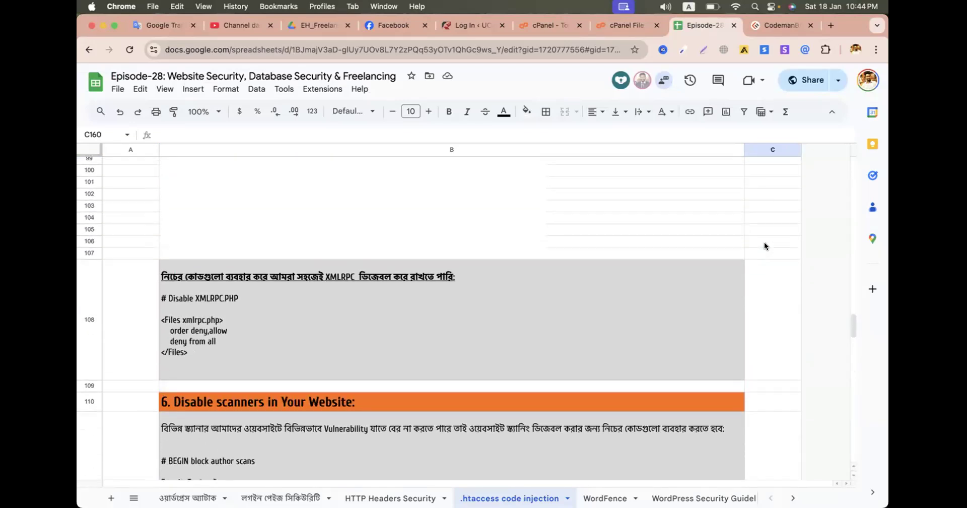
scroll(763, 242, "up", 10)
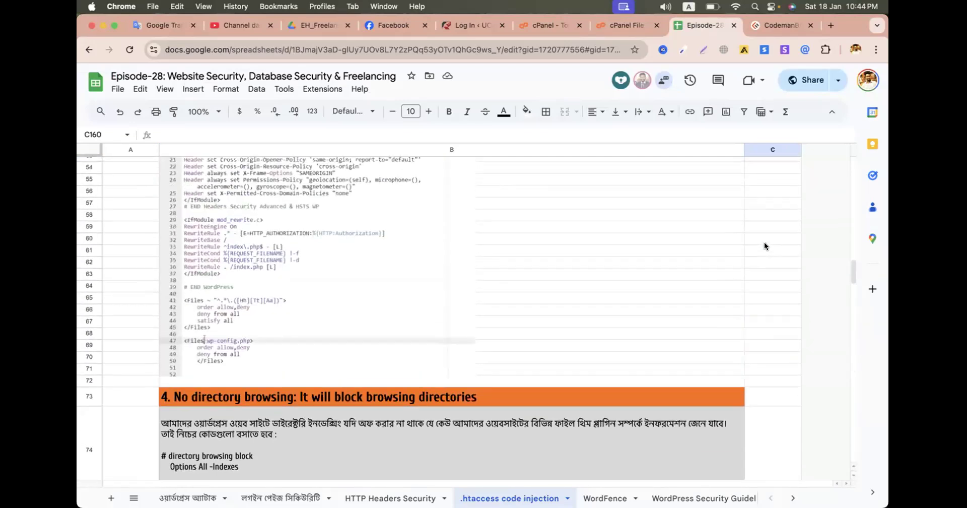
scroll(763, 245, "up", 15)
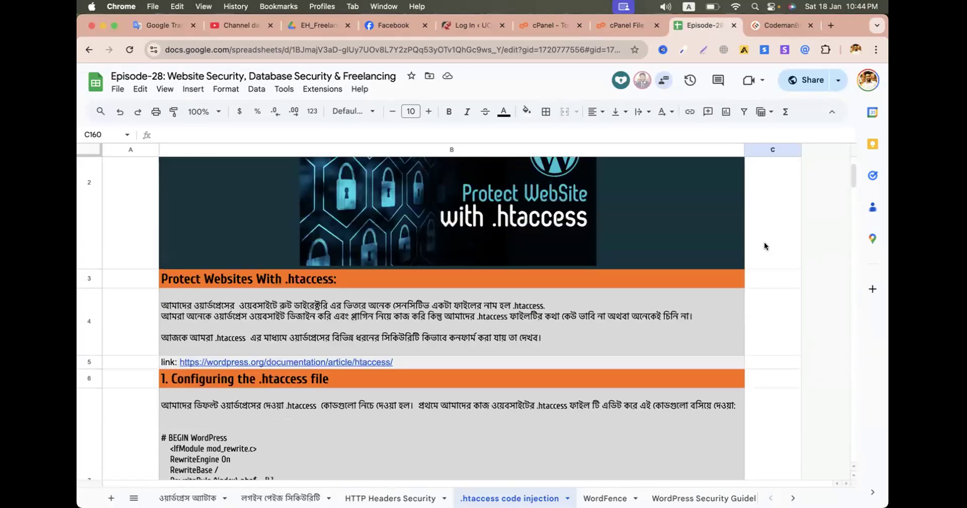
- Open the public_html folder's .htaccess file in the cPanel File Manager editor
scroll(763, 246, "up", 3)
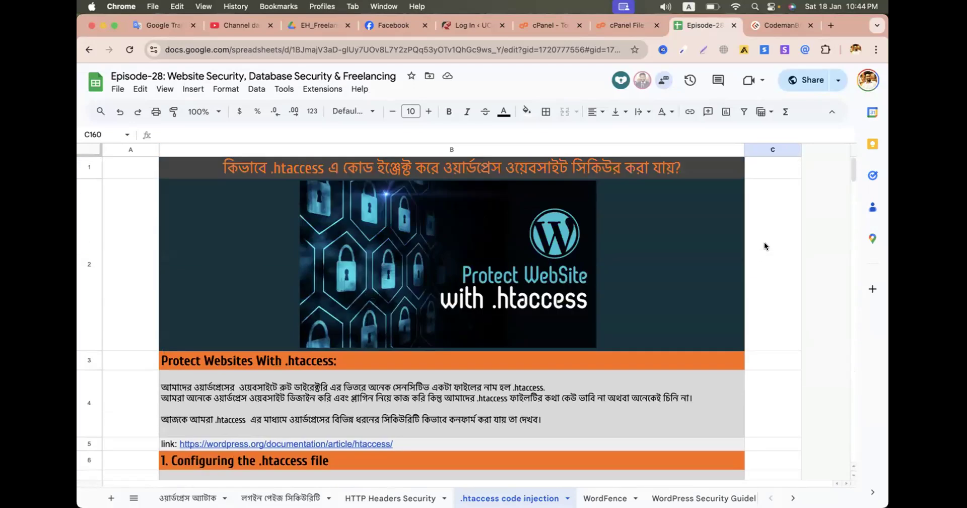
left_click(623, 25)
scroll(160, 392, "down", 10)
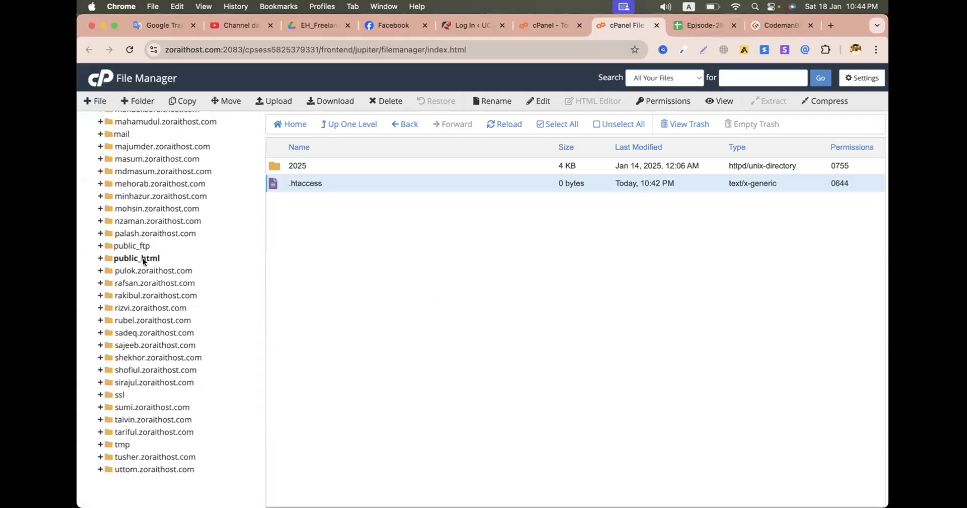
left_click(143, 259)
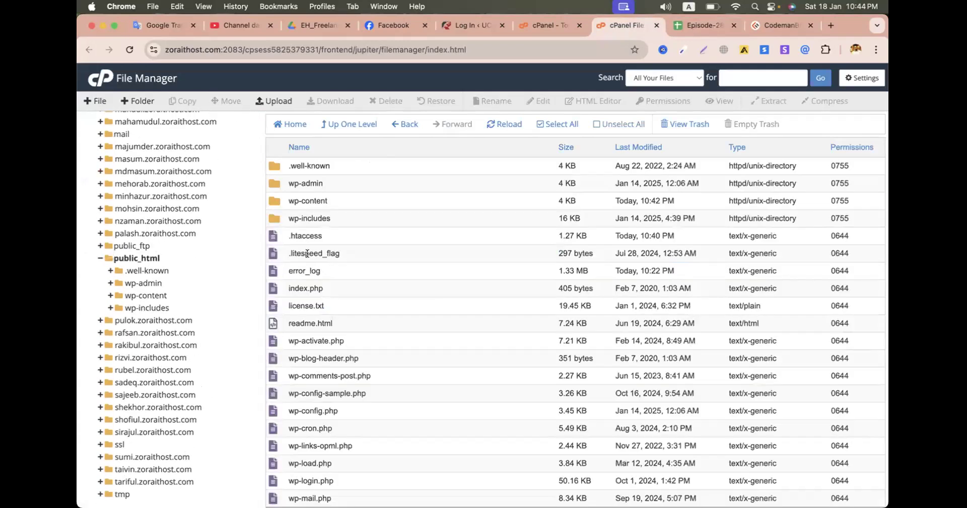
left_click(301, 236)
right_click(301, 236)
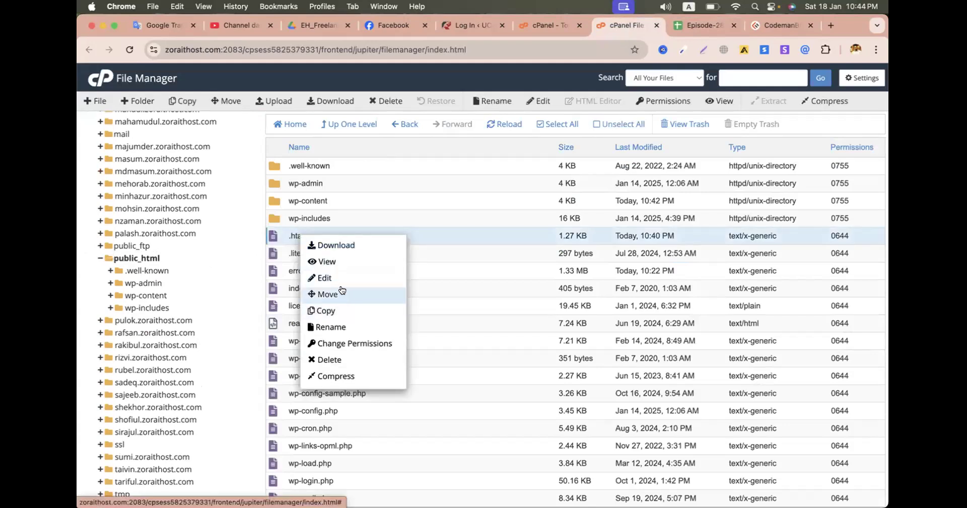
left_click(325, 277)
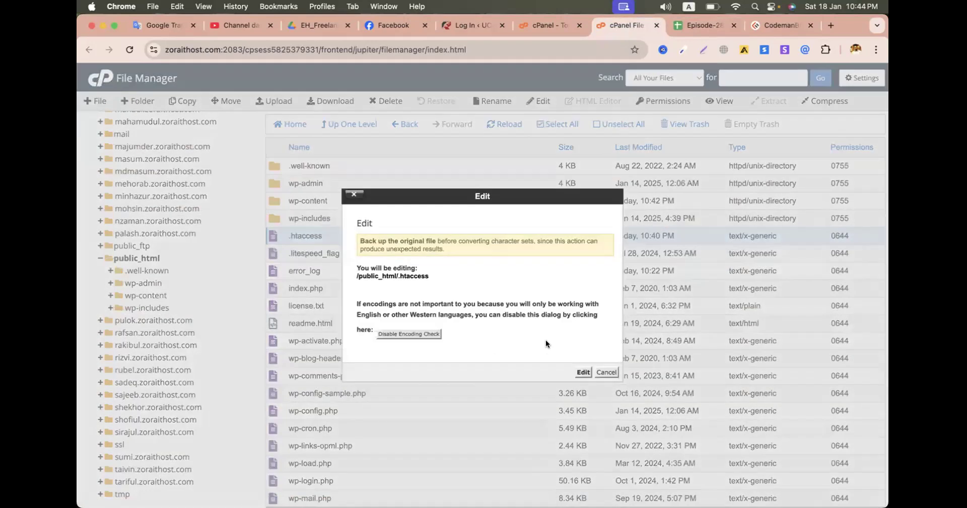
left_click(582, 372)
- Delete all existing code from the public_html .htaccess file
left_click(417, 249)
key("super+a")
key("BackSpace")
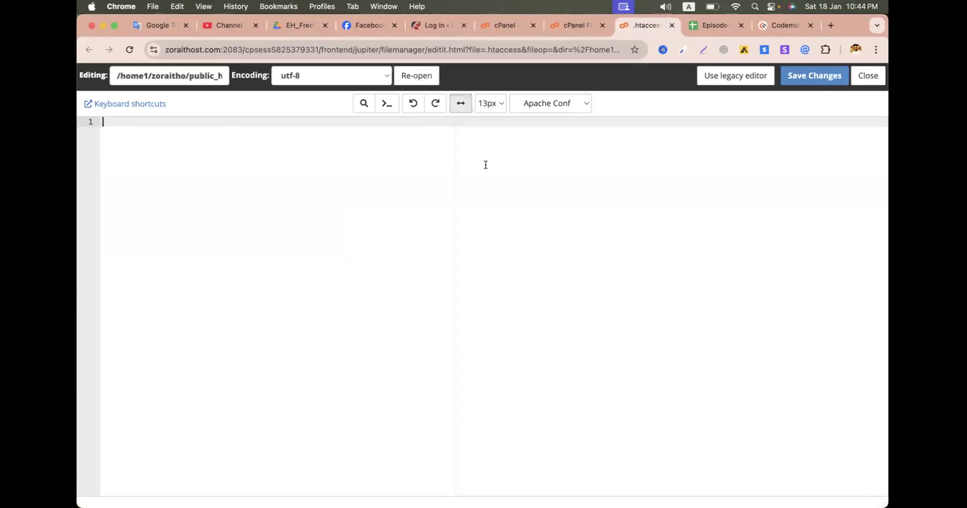
- Open the WordPress .htaccess documentation linked in the spreadsheet and copy the whole Basic WP code block
left_click(706, 25)
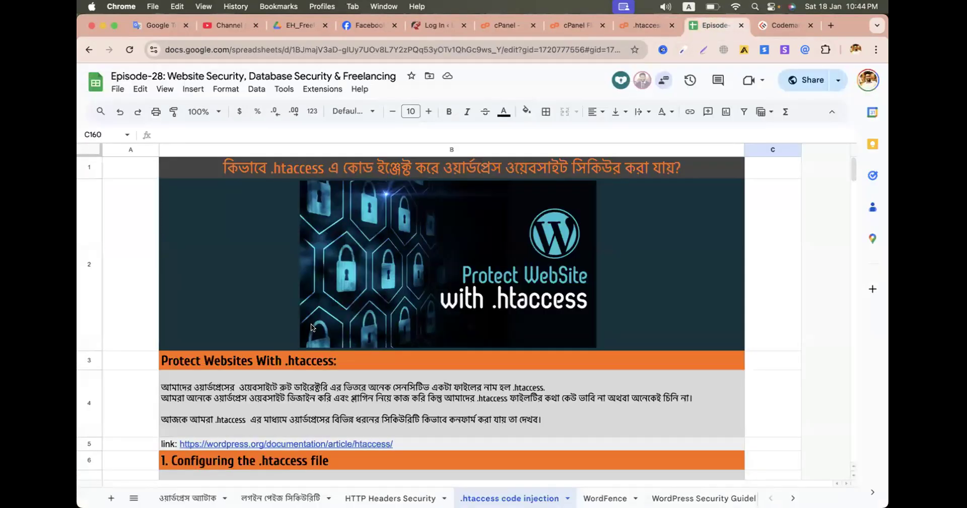
scroll(310, 323, "down", 3)
left_click(272, 336)
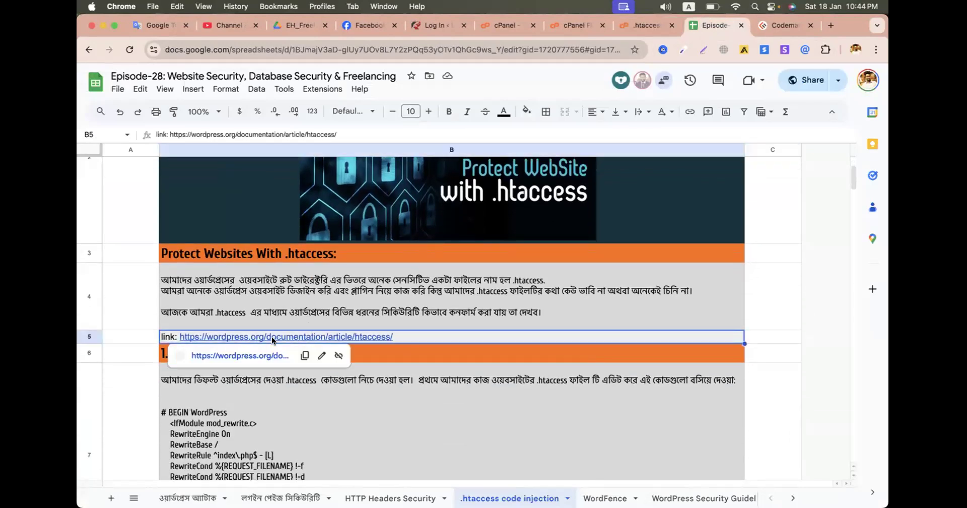
left_click(237, 355)
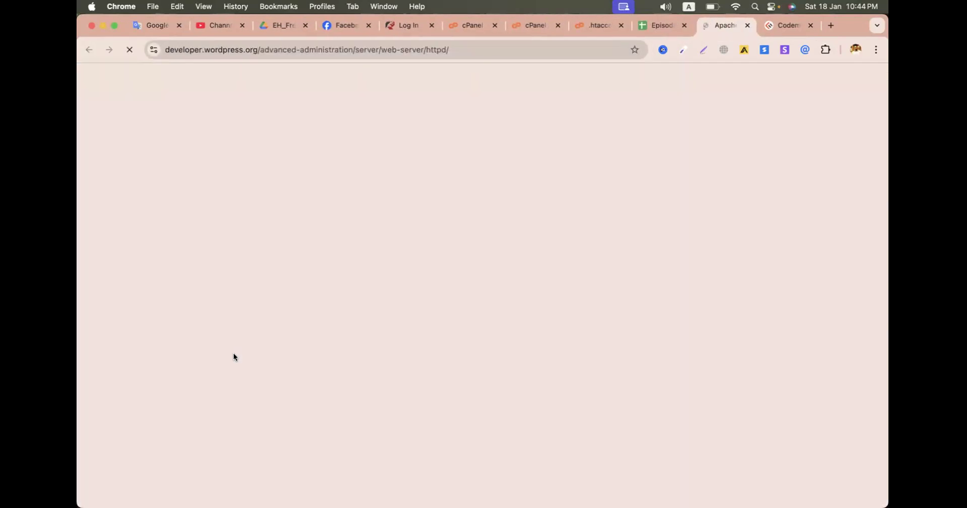
scroll(399, 391, "down", 5)
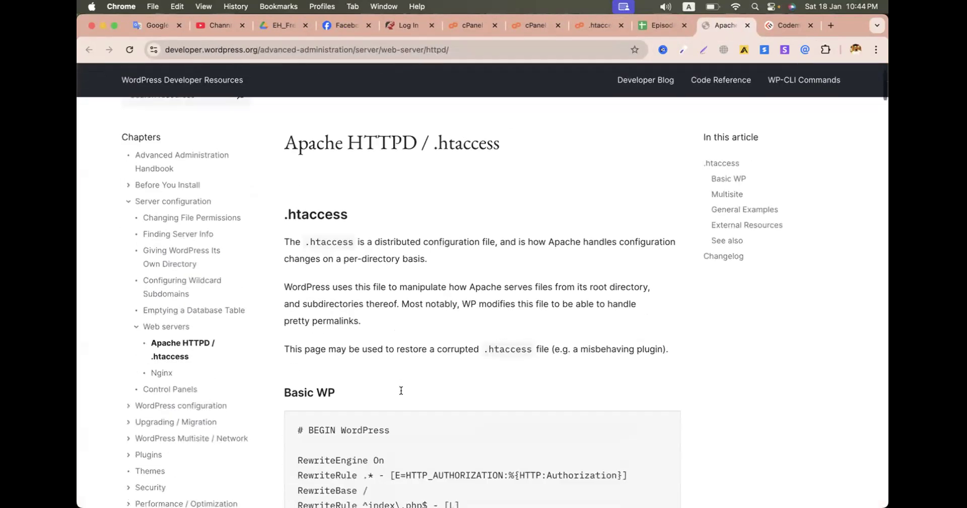
left_click_drag(380, 378, 297, 227)
key("super+c")
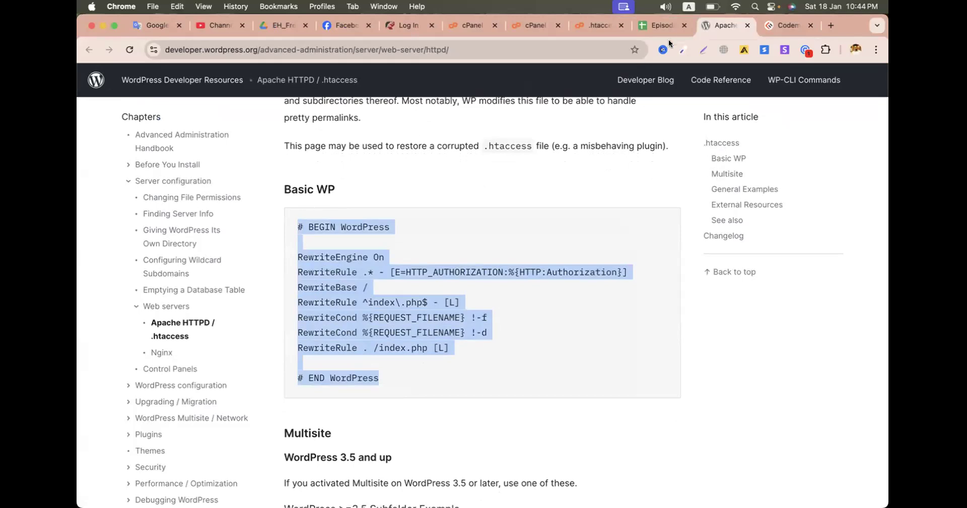
- Paste the copied Basic WP rules into the empty public_html .htaccess file and save it
left_click(662, 26)
left_click(604, 24)
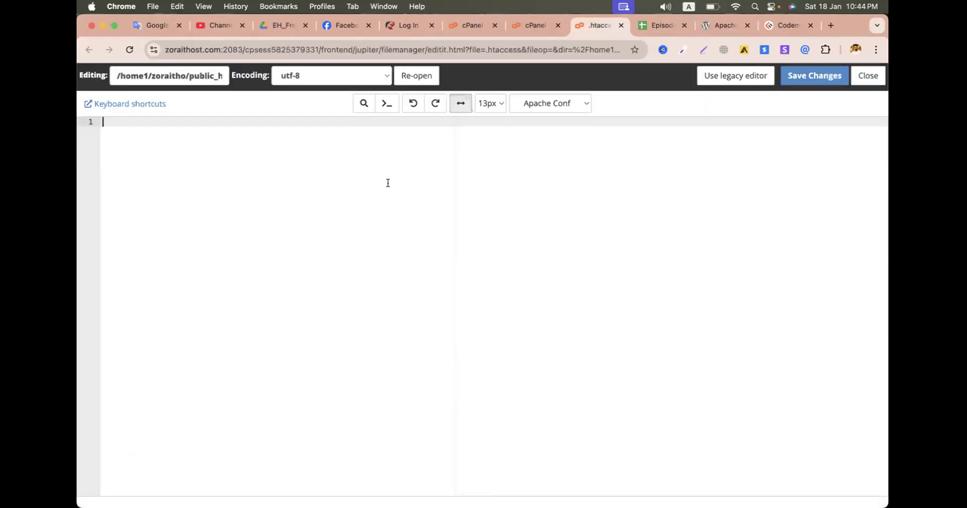
key("super+v")
left_click(788, 80)
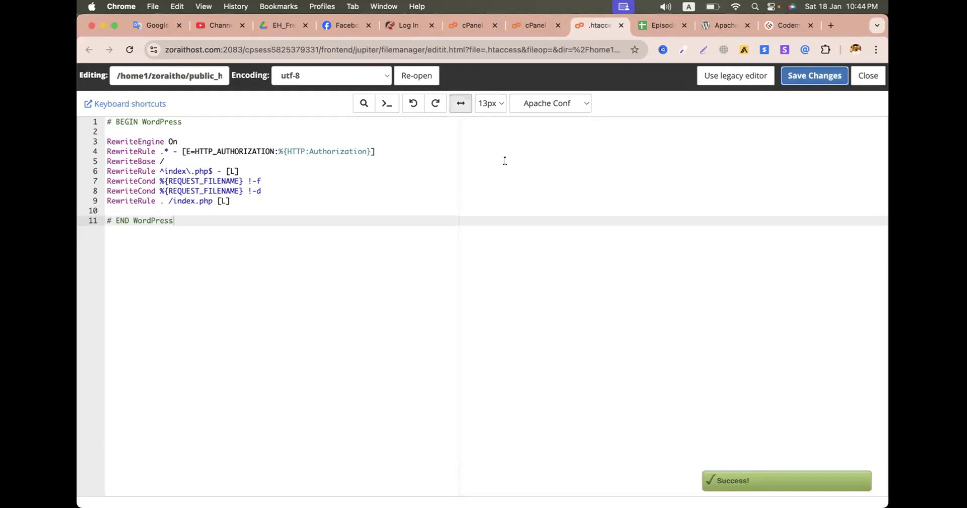
left_click(662, 25)
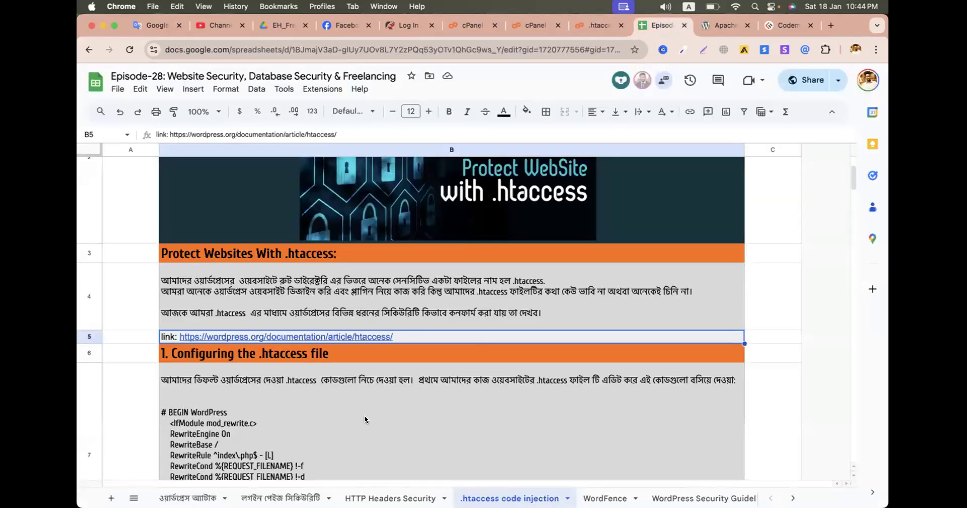
left_click(392, 491)
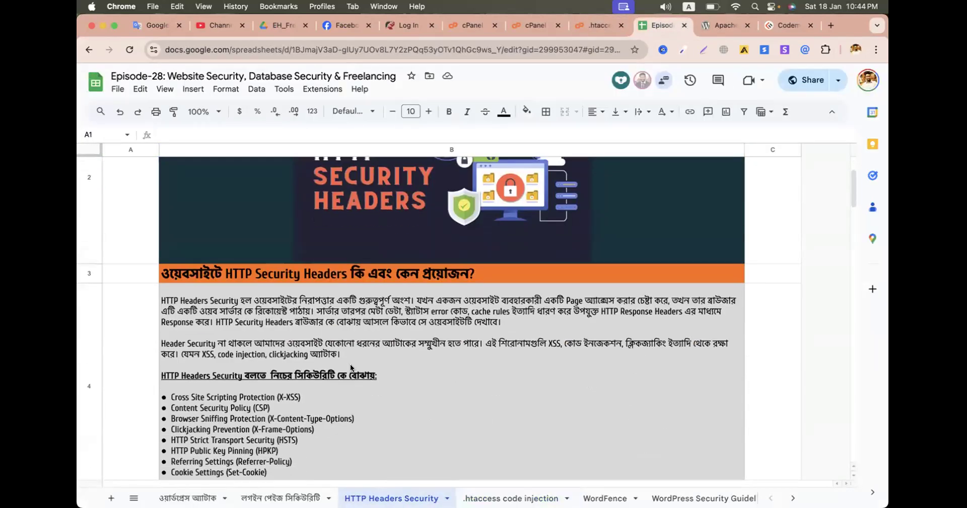
scroll(352, 368, "down", 5)
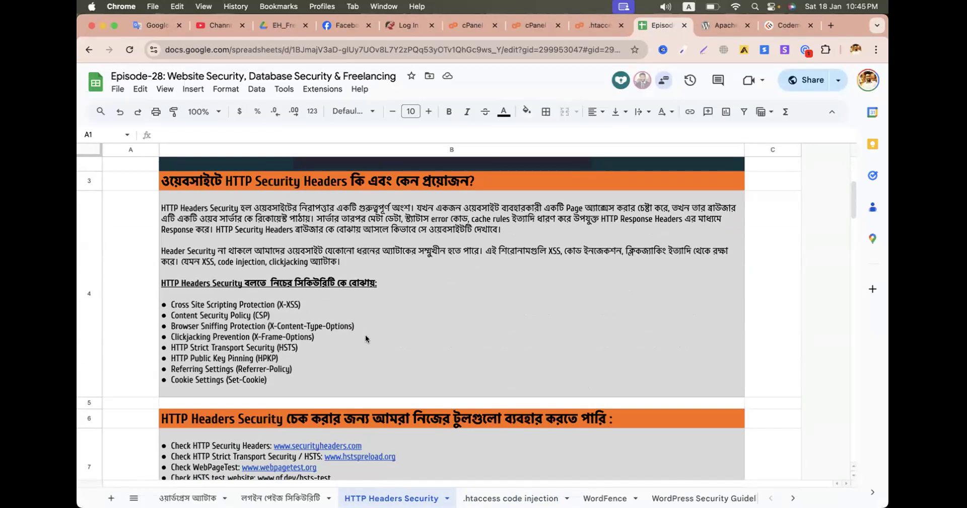
scroll(365, 335, "down", 5)
scroll(365, 335, "down", 1)
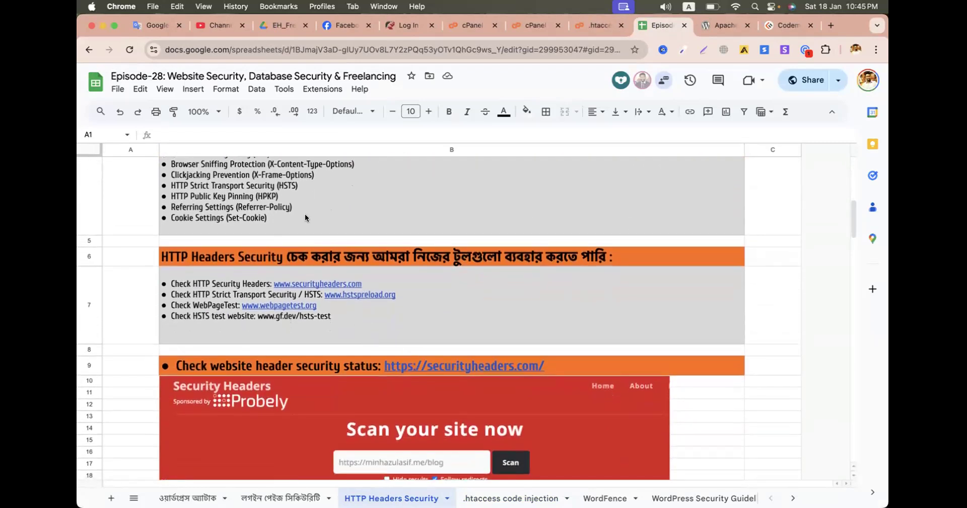
left_click(335, 283)
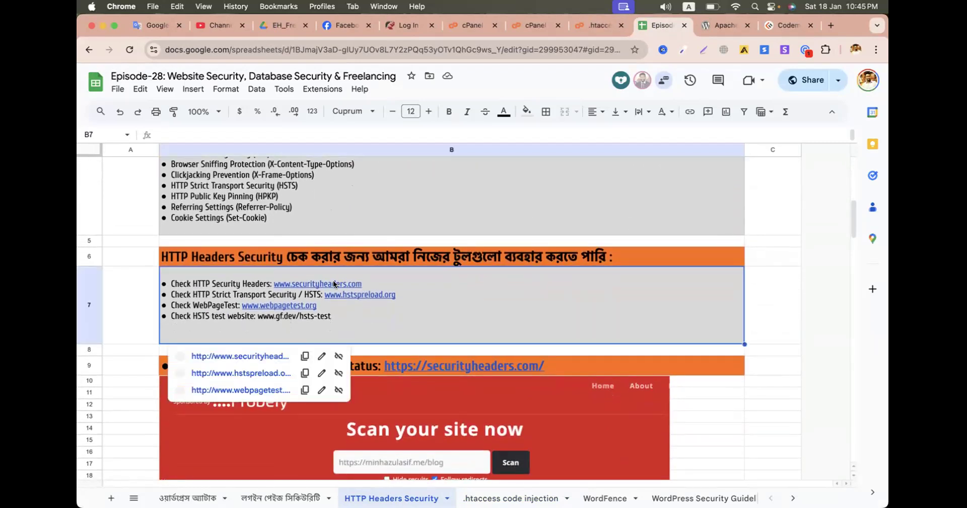
- Copy the securityheaders.com link from the lesson sheet and load it in place of the Hostinger dashboard in the other browser window
left_click(305, 356)
key("ctrl+Left")
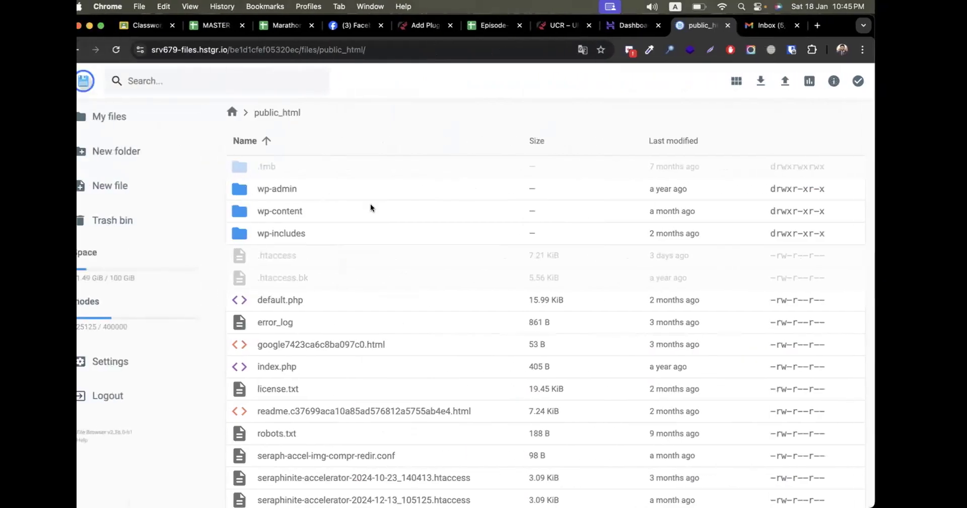
left_click(773, 24)
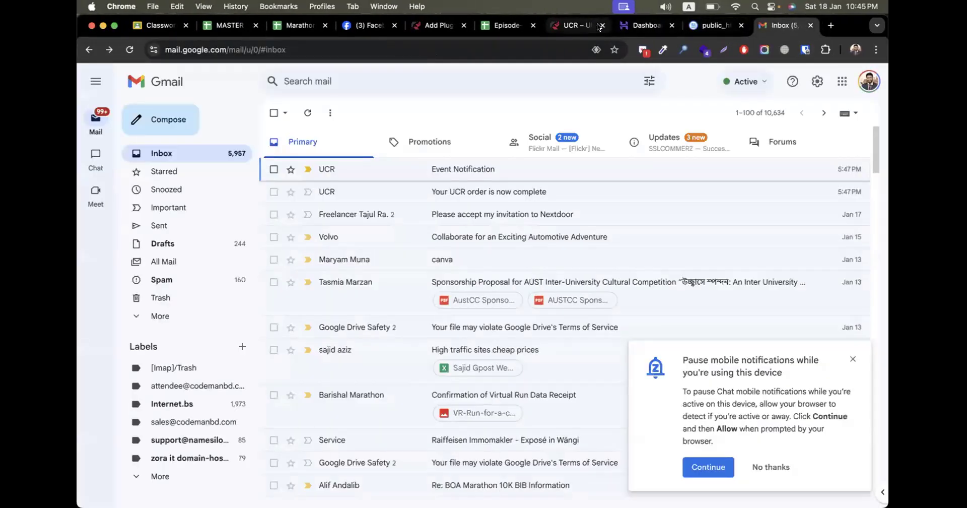
left_click(635, 25)
left_click(452, 44)
key("super+v")
key("Return")
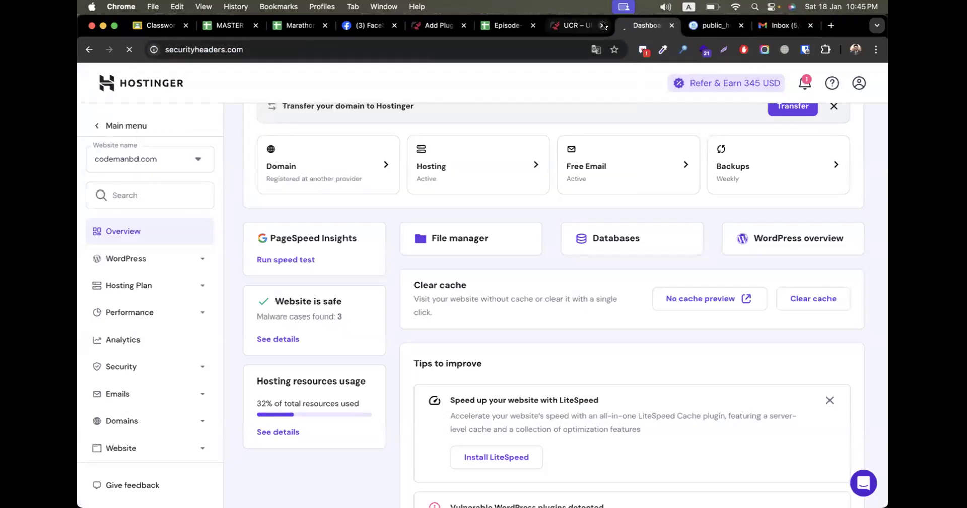
- Copy the address of the UCR website, ultracamprunners.com, and scan it with Security Headers
left_click(574, 25)
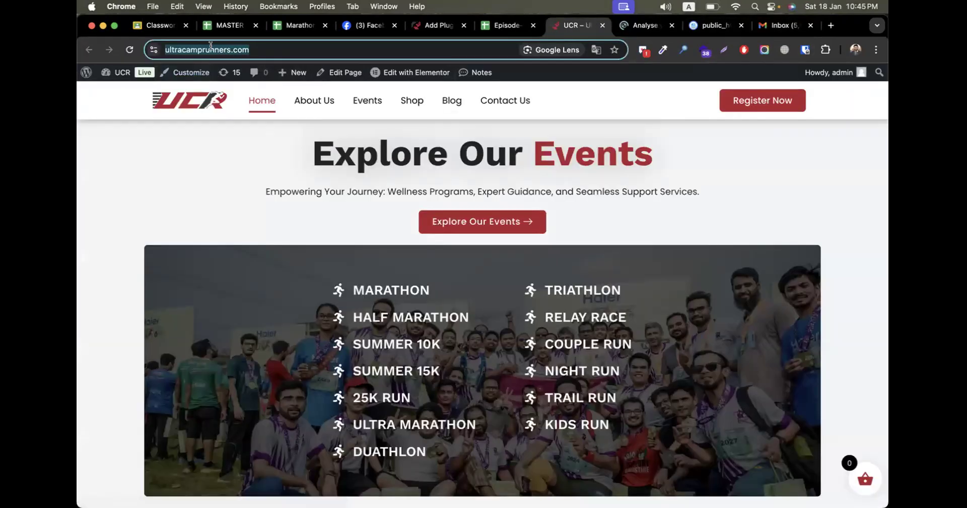
right_click(204, 50)
left_click(252, 138)
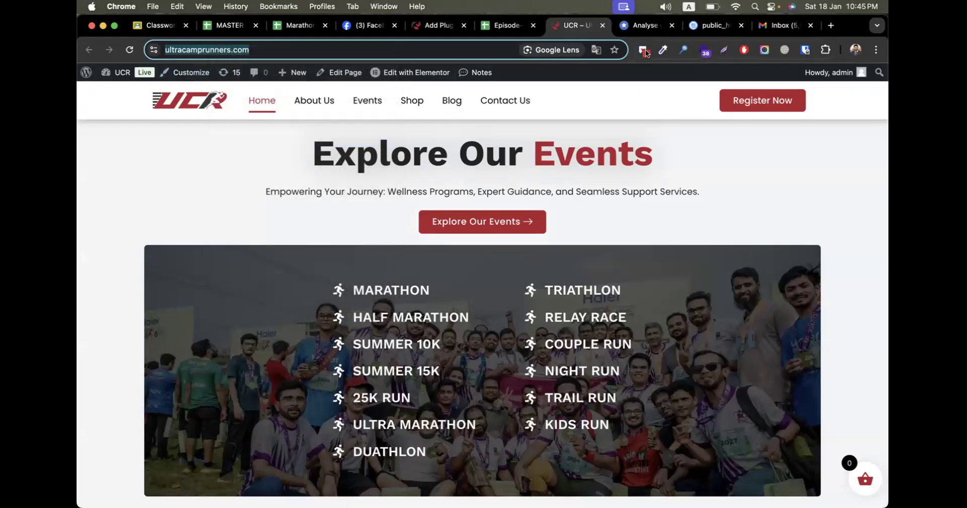
left_click(639, 24)
key("super+v")
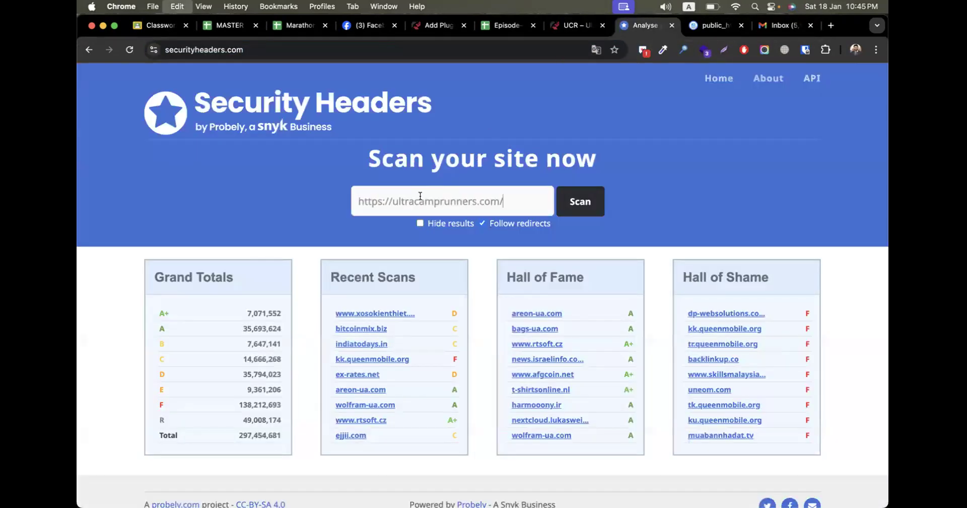
left_click(593, 205)
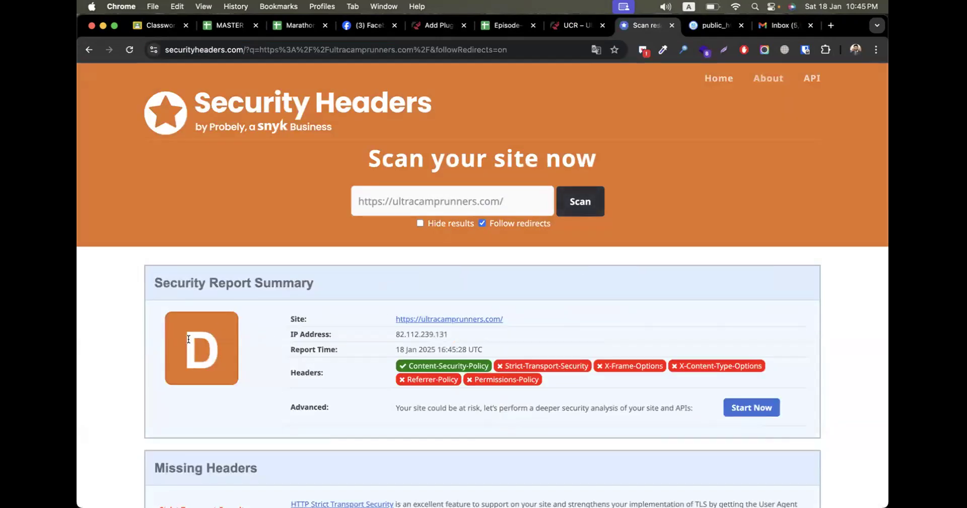
- Find the header security plugin section in the lesson sheet and copy the name "Headers Security Advanced" from its heading in cell B32
key("ctrl+Right")
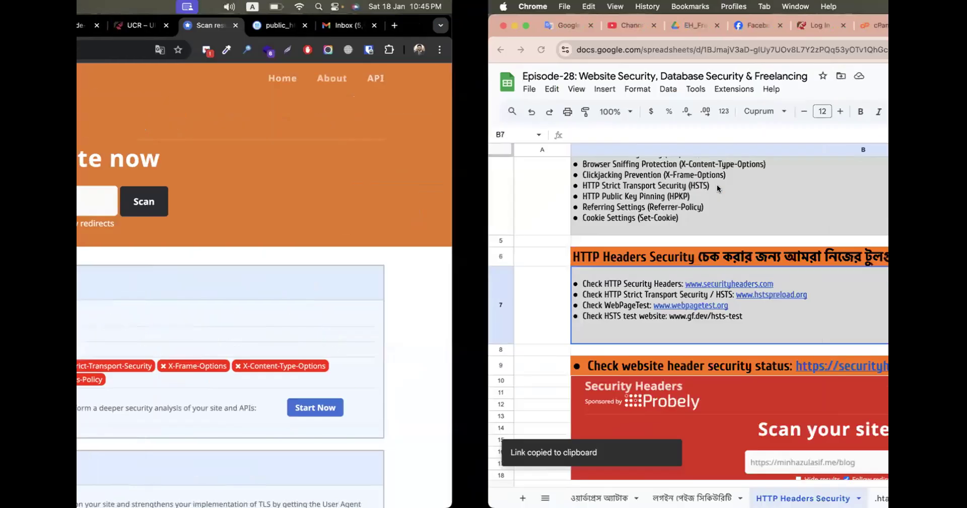
scroll(313, 340, "down", 3)
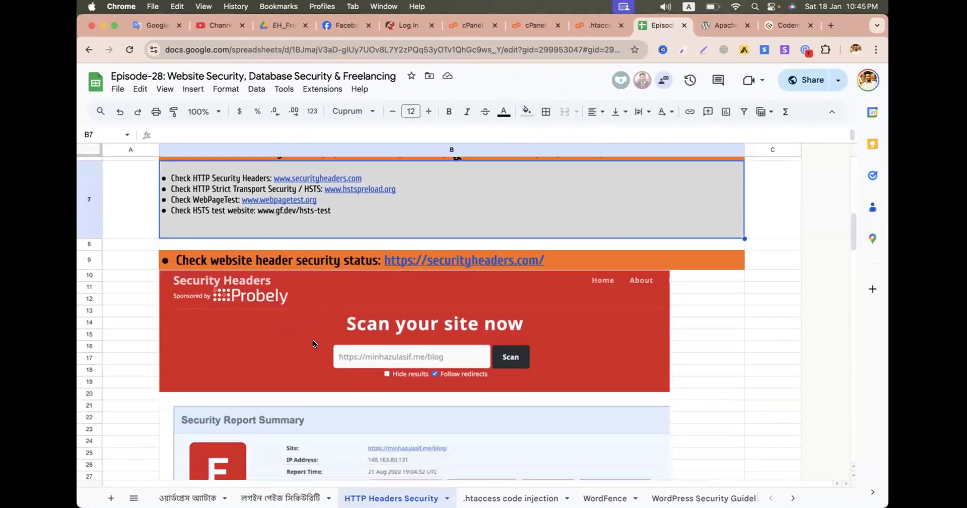
left_click(275, 267)
scroll(286, 382, "down", 3)
scroll(286, 382, "up", 4)
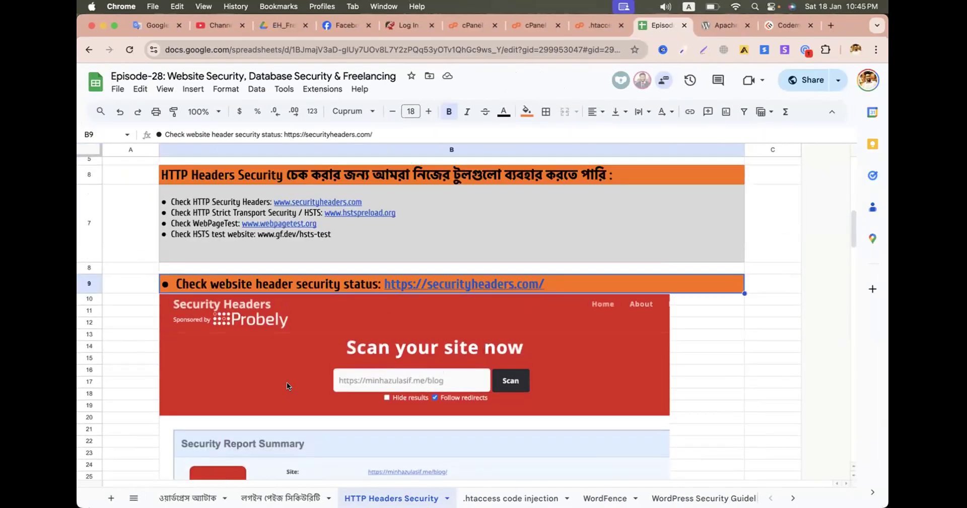
scroll(296, 313, "down", 5)
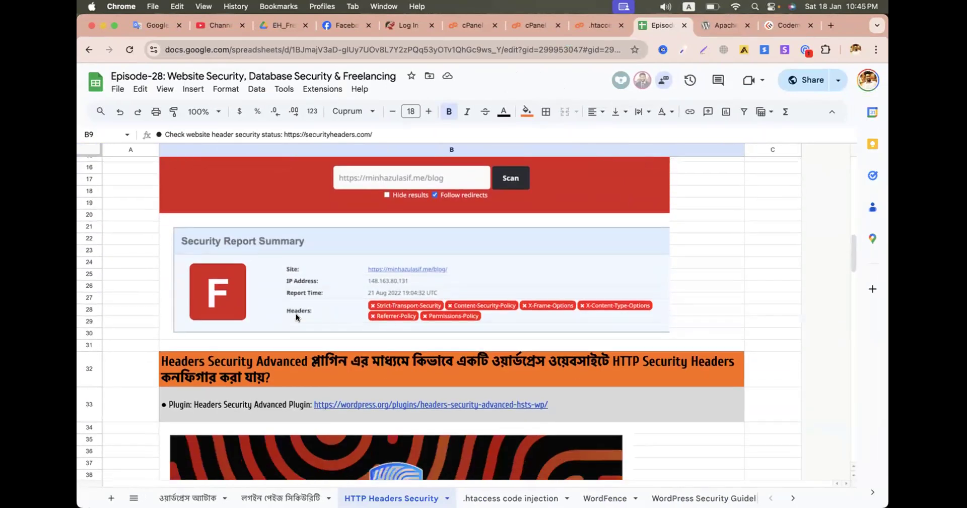
scroll(295, 314, "down", 2)
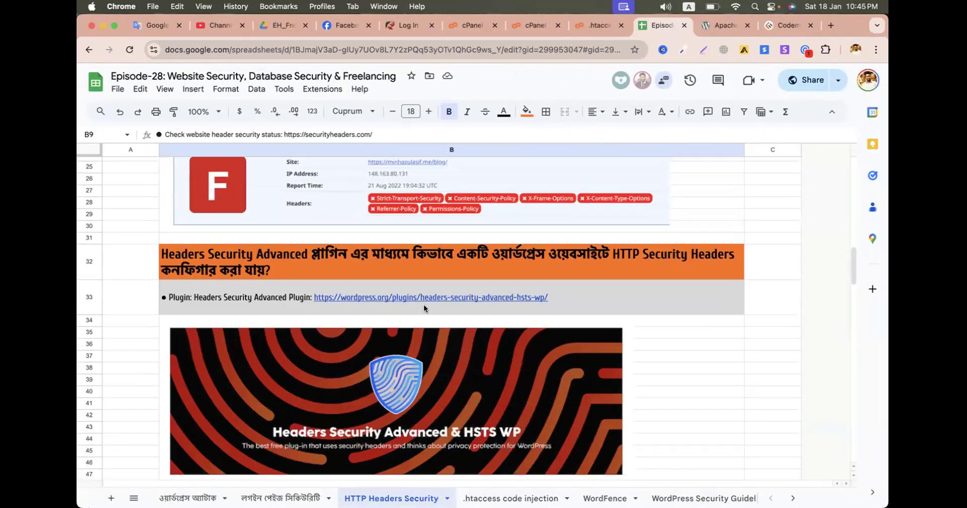
left_click(292, 262)
double_click(292, 262)
left_click_drag(308, 255, 149, 255)
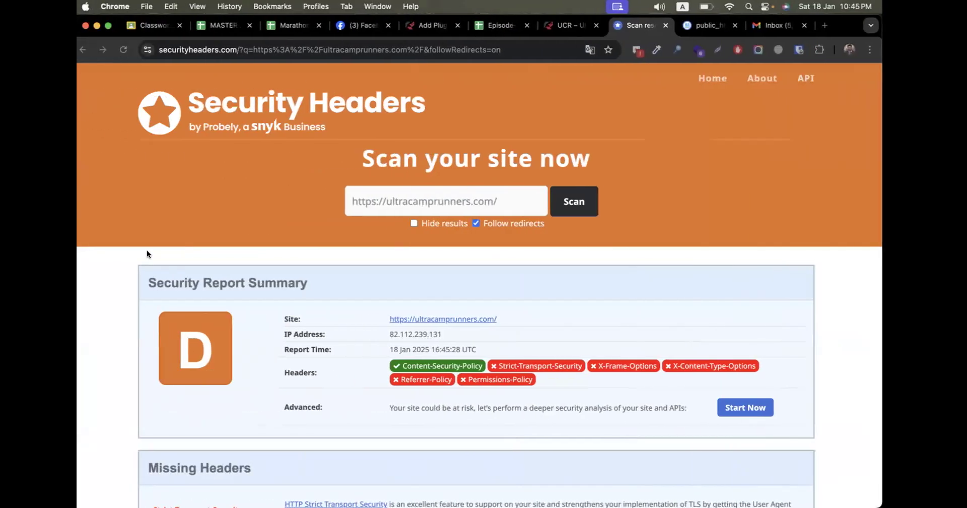
- Search the UCR site's WordPress plugin directory for "Headers Security Advanced"
left_click(579, 20)
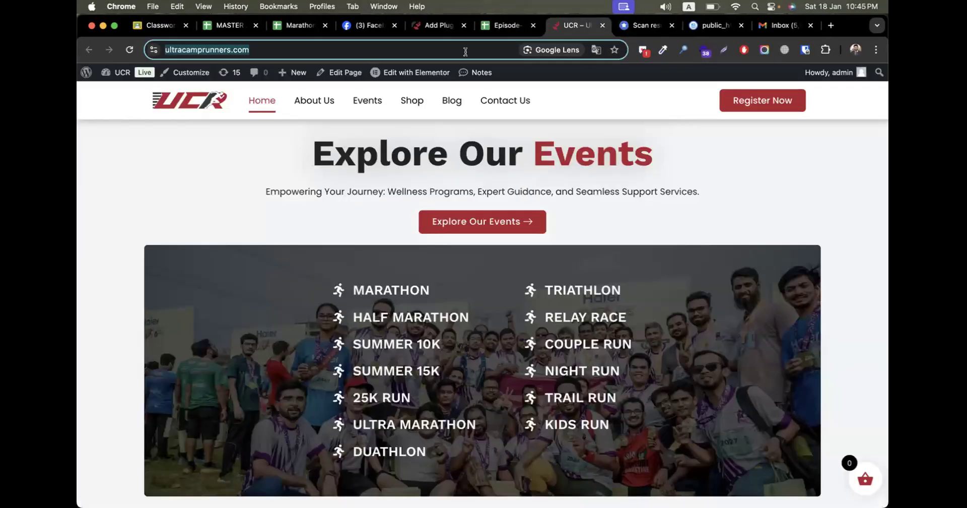
left_click(431, 24)
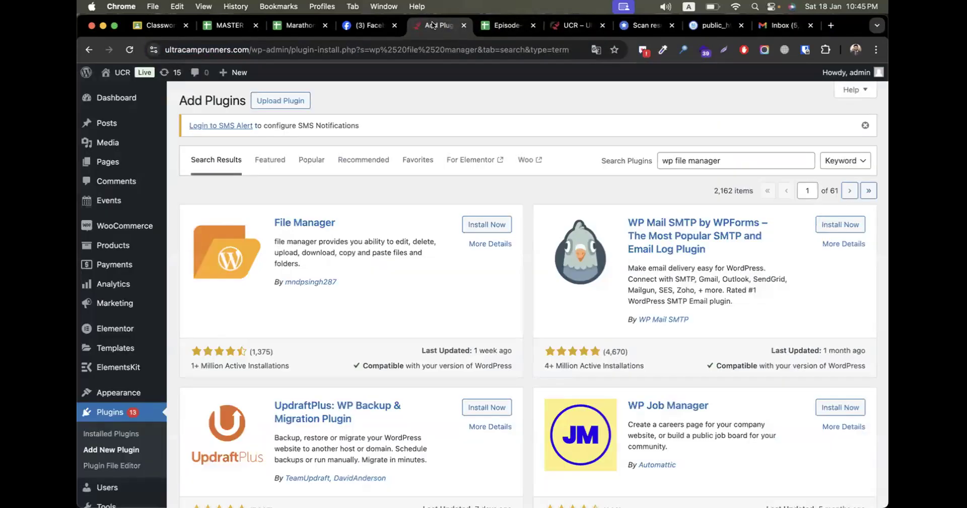
left_click(734, 161)
key("super+a")
key("super+v")
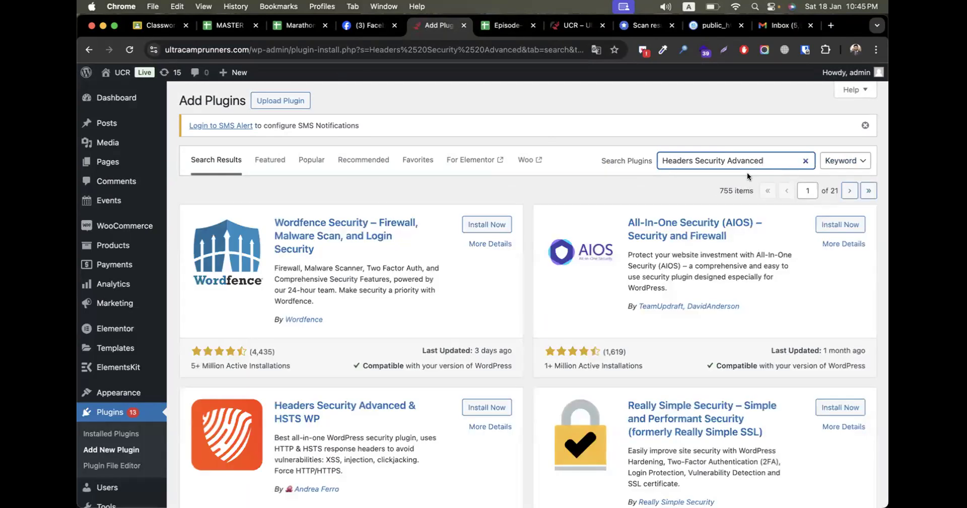
- Install and activate the Headers Security Advanced & HSTS WP plugin
scroll(374, 290, "down", 5)
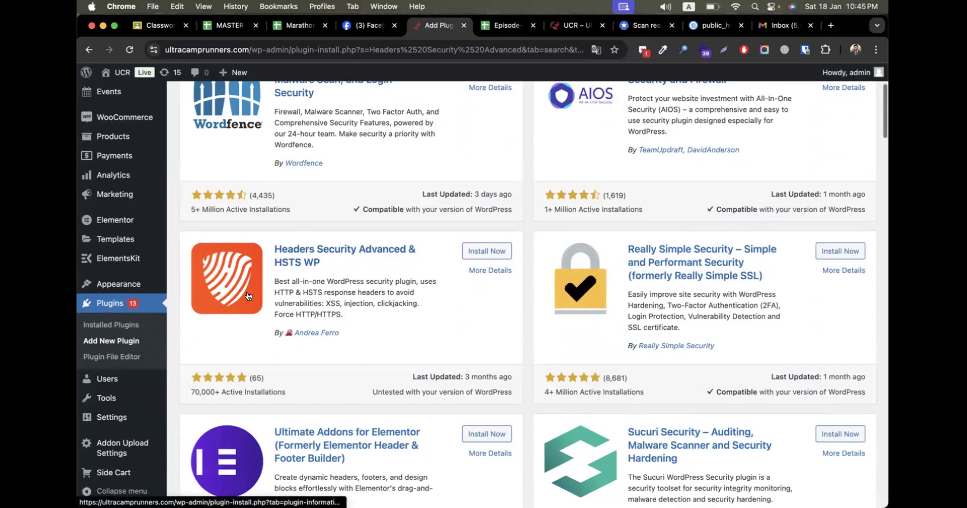
left_click(487, 252)
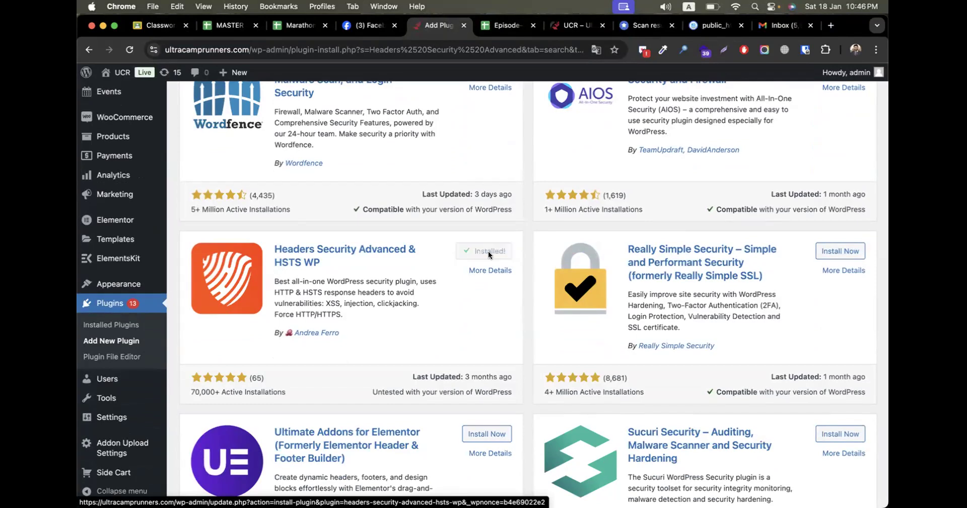
left_click(488, 251)
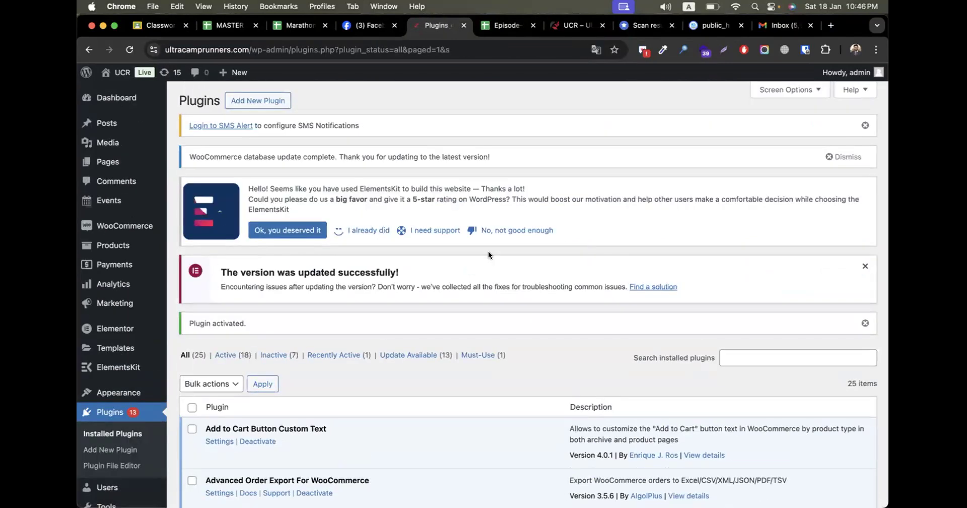
left_click(715, 25)
left_click(649, 27)
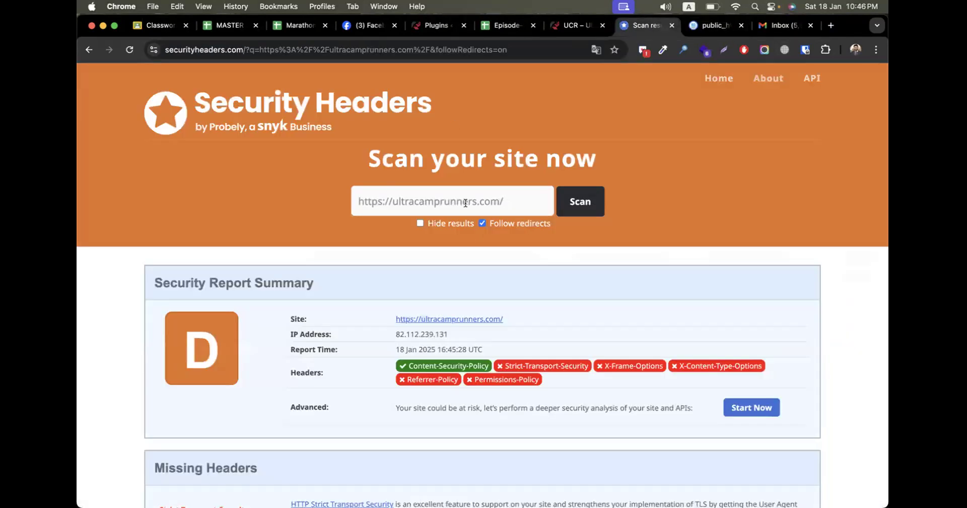
triple_click(464, 201)
right_click(464, 201)
left_click(482, 229)
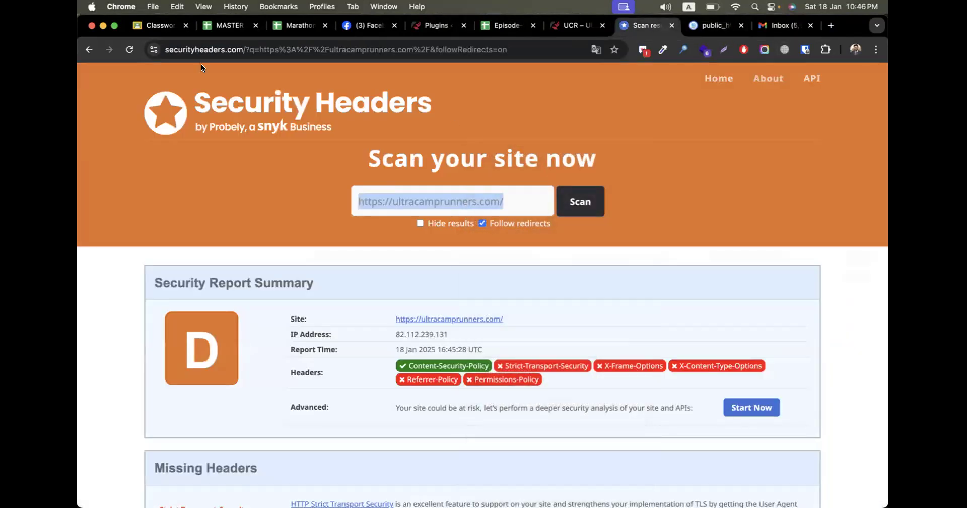
left_click(91, 49)
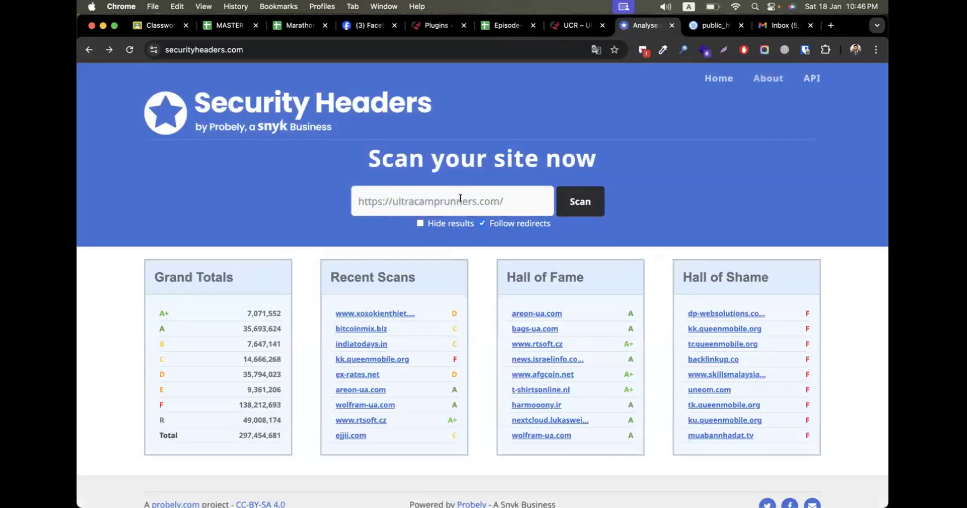
left_click(579, 213)
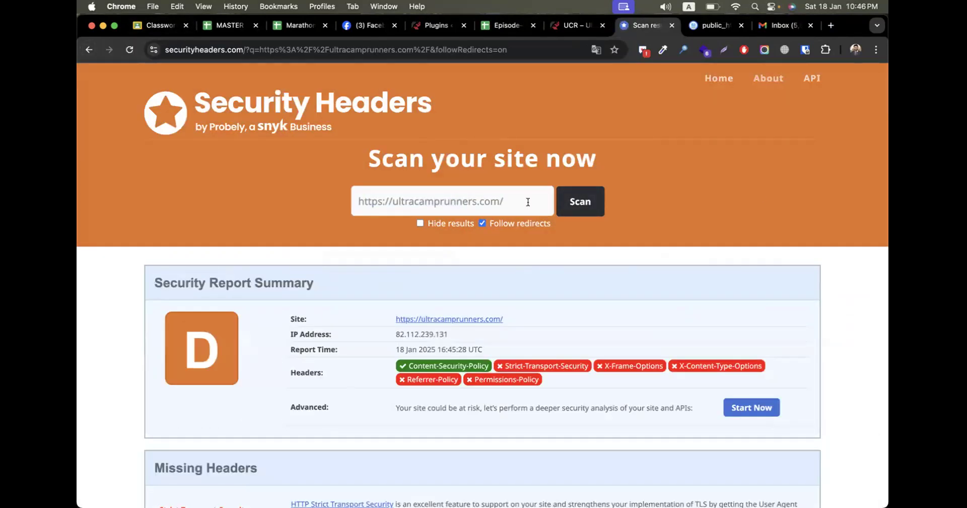
- Open the Security Headers site in a new tab from the tool links in cell B7 of the lesson sheet
key("ctrl+Right")
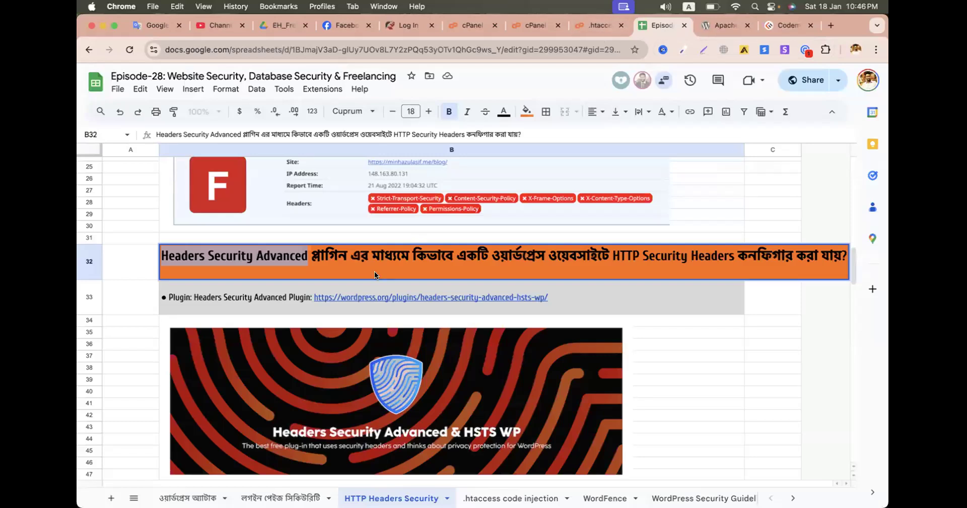
left_click(125, 254)
scroll(125, 254, "up", 10)
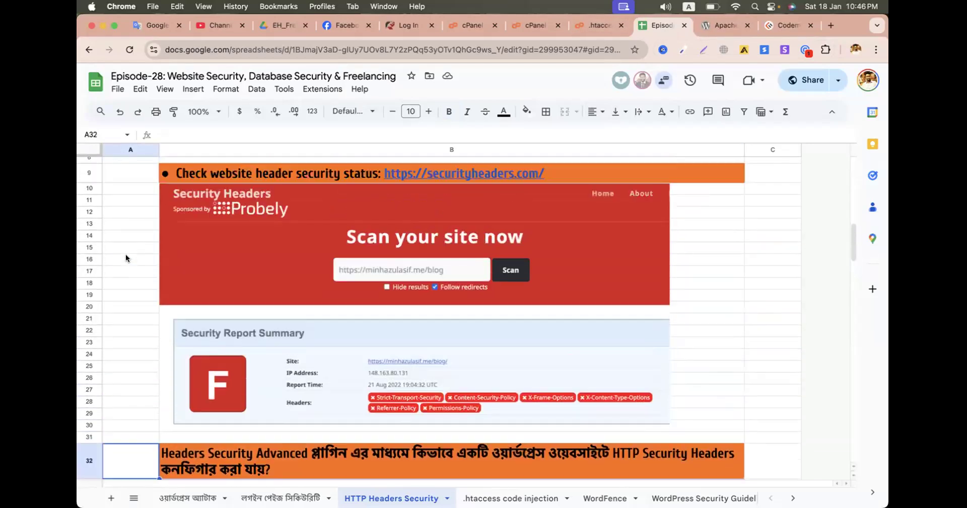
left_click(286, 240)
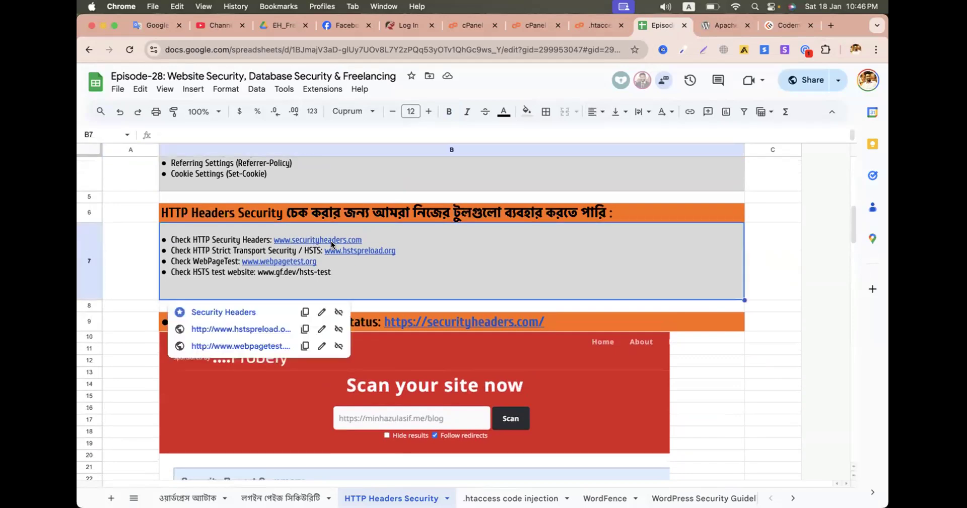
left_click(237, 315)
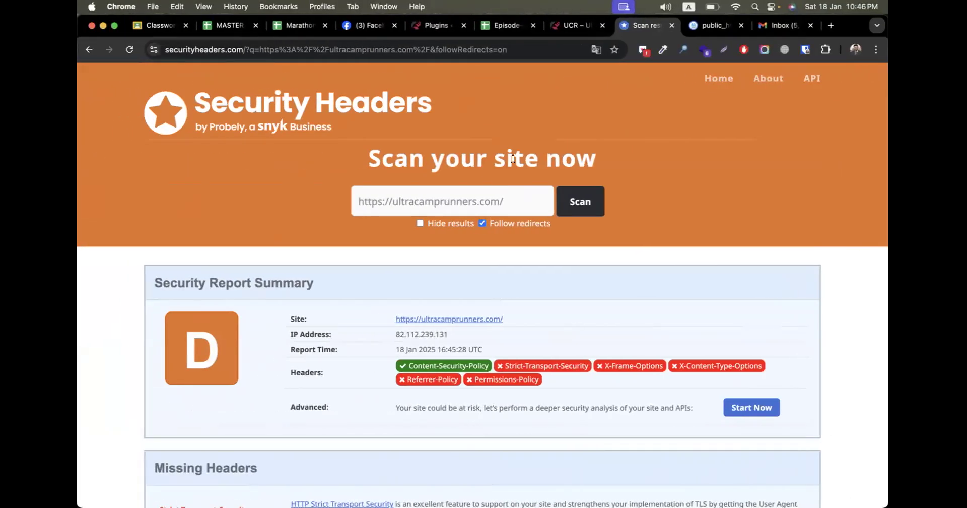
triple_click(465, 203)
right_click(465, 204)
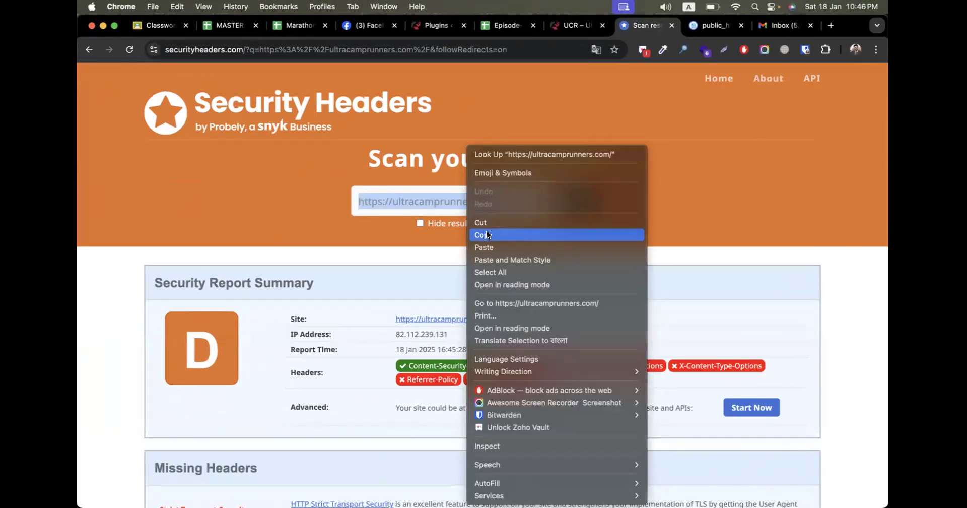
left_click(486, 231)
key("ctrl+Right")
right_click(467, 203)
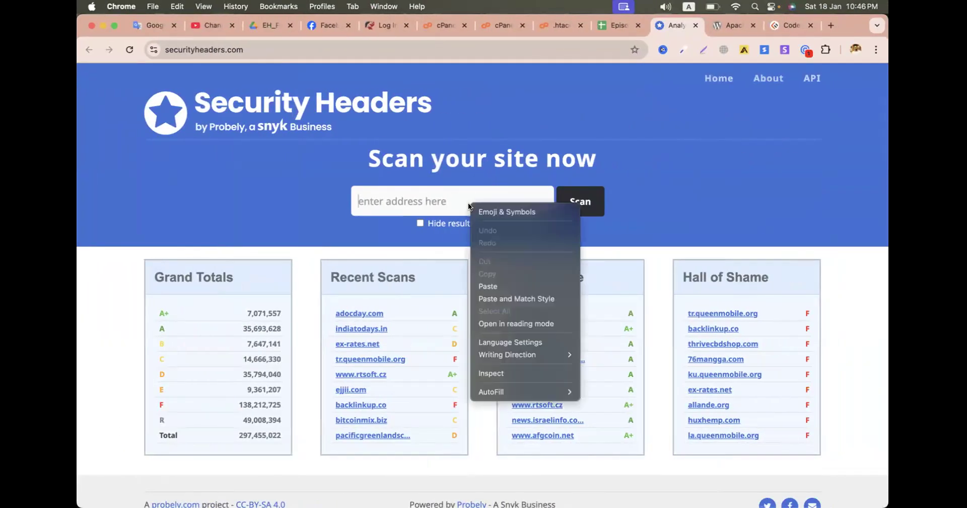
left_click(488, 286)
left_click(590, 203)
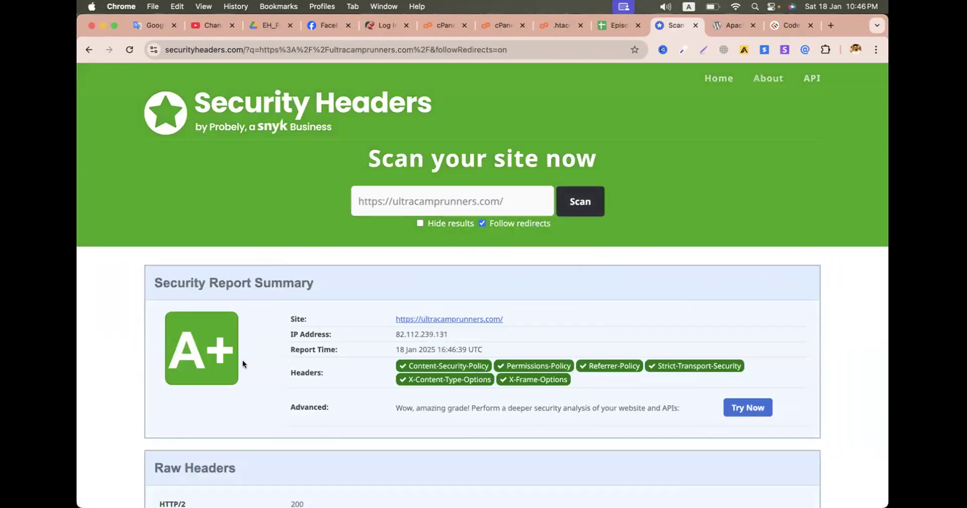
left_click_drag(398, 364, 560, 381)
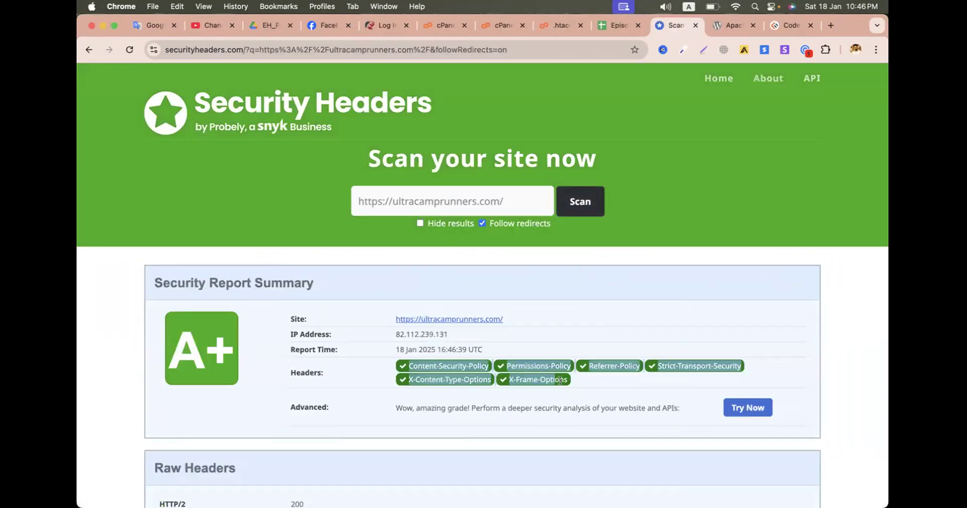
- Close the outdated Security Headers scan tab in the other browser window and return to the new scan report
key("ctrl+Left")
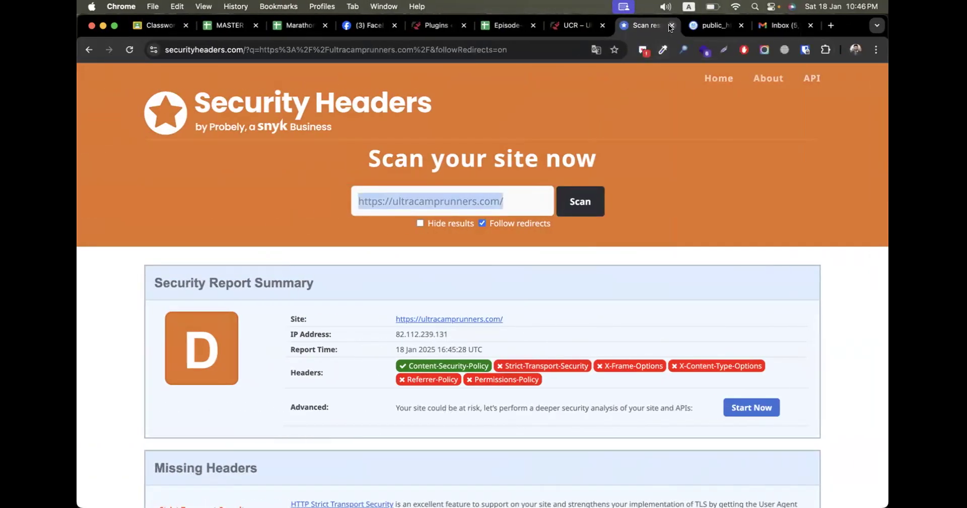
left_click(670, 25)
left_click(564, 27)
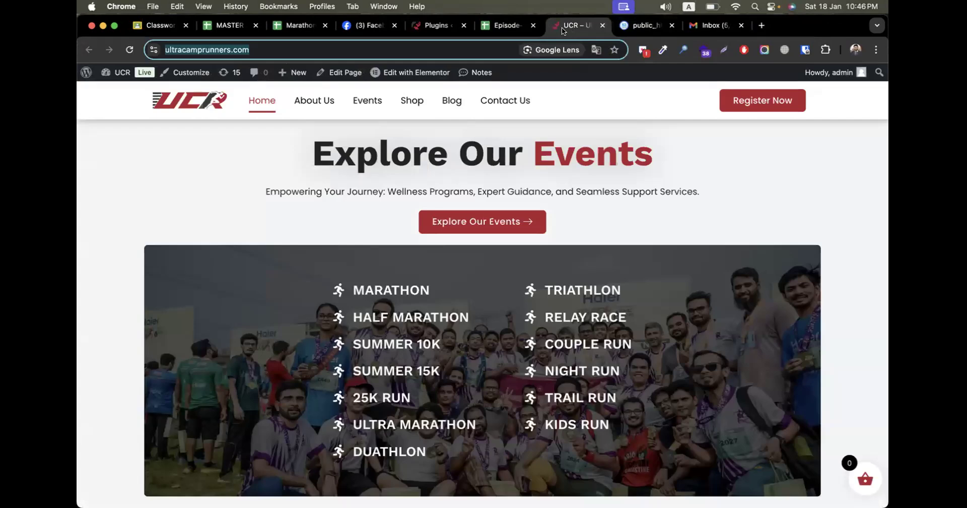
left_click(436, 26)
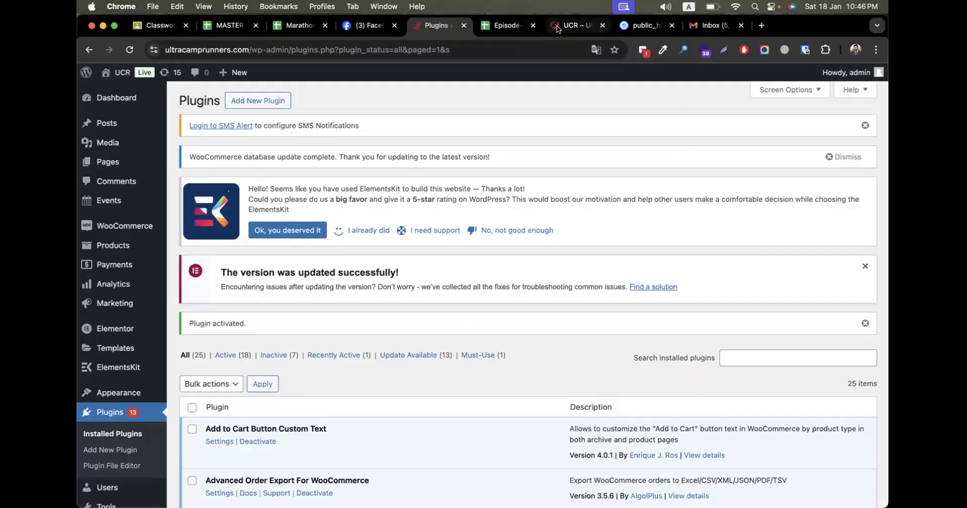
left_click(557, 25)
key("ctrl+Right")
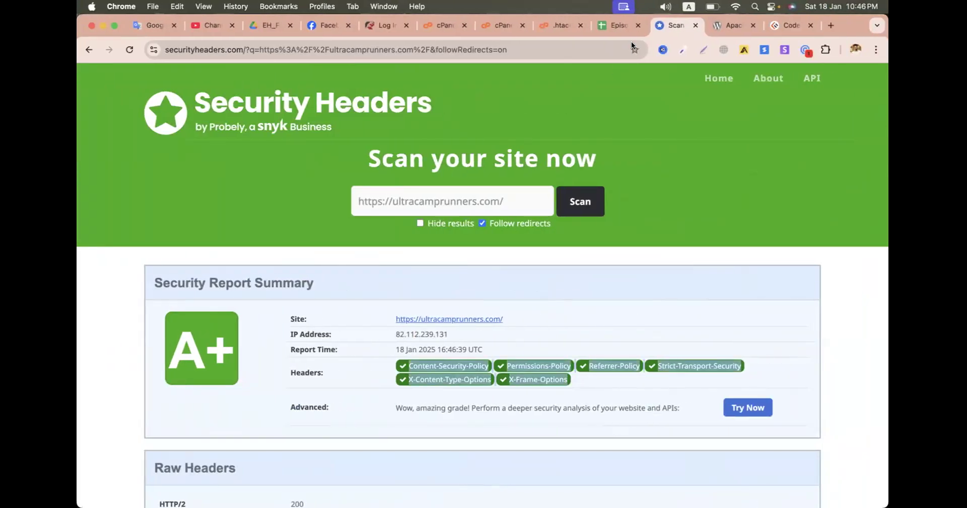
- Return to the Episode-28 lesson spreadsheet and look through the WordFence sheet's firewall, scanner and setup sections
left_click(615, 22)
mouse_move(412, 338)
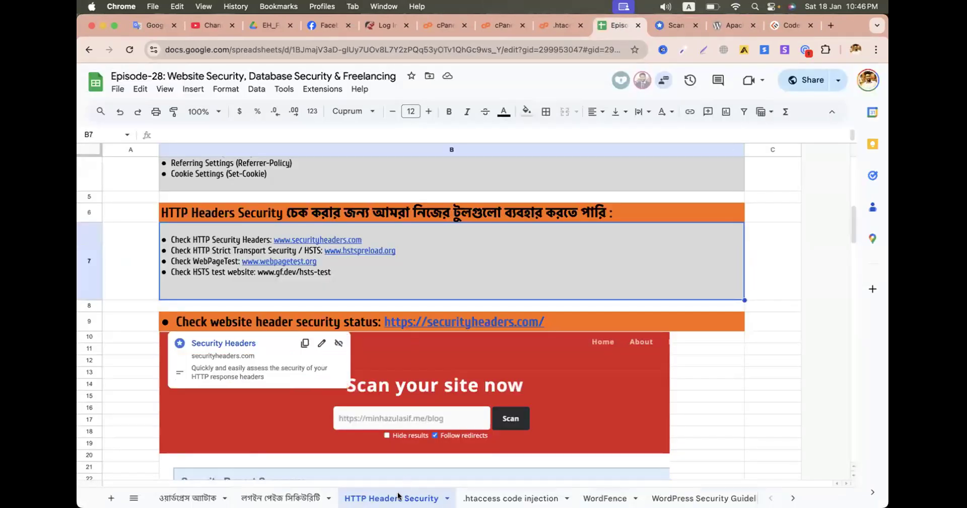
left_click(496, 497)
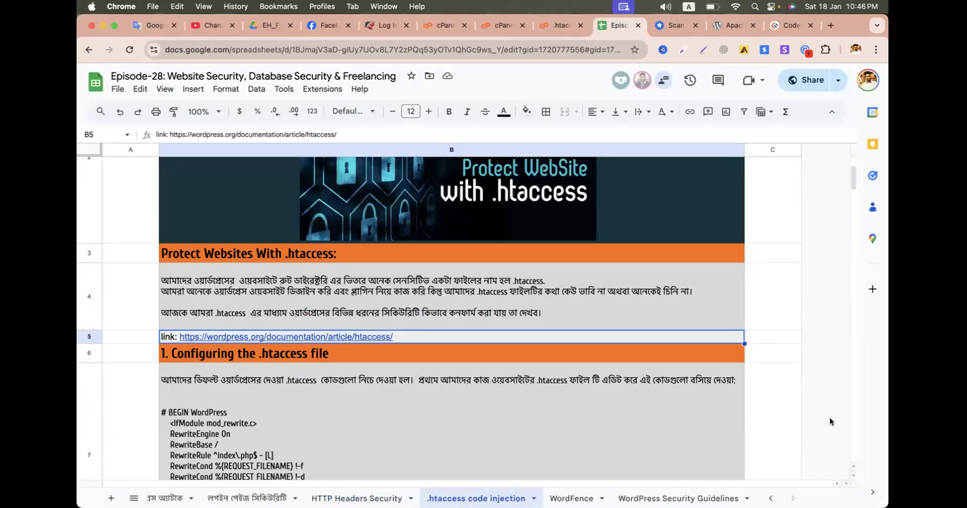
left_click(571, 498)
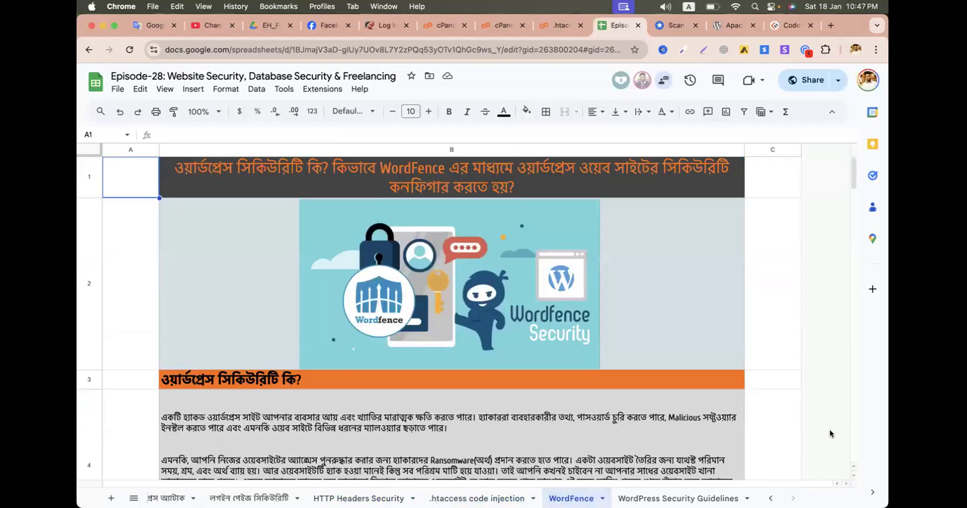
scroll(476, 371, "down", 4)
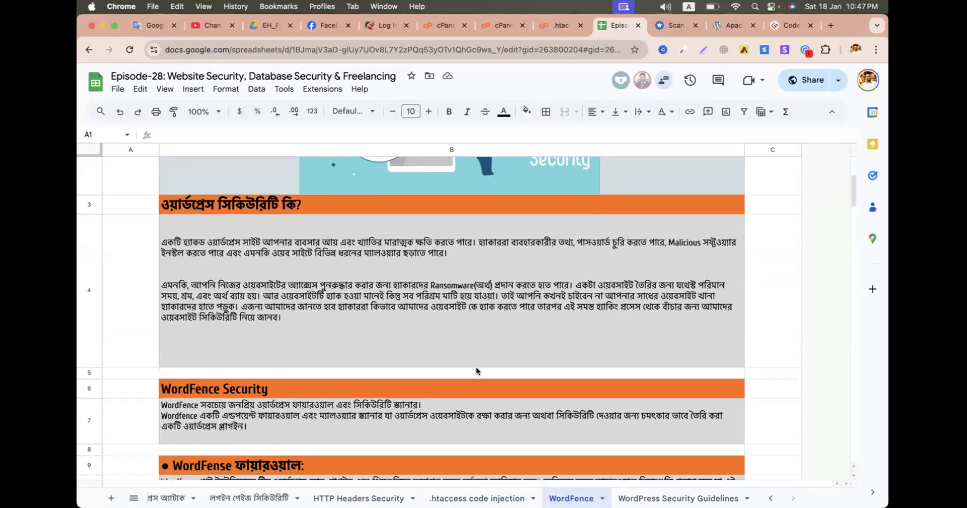
scroll(359, 300, "down", 10)
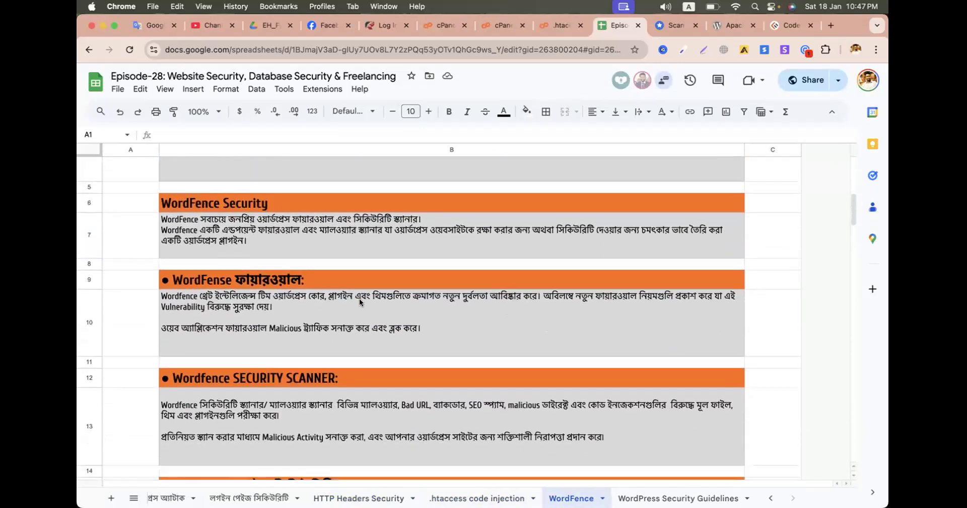
scroll(359, 302, "down", 5)
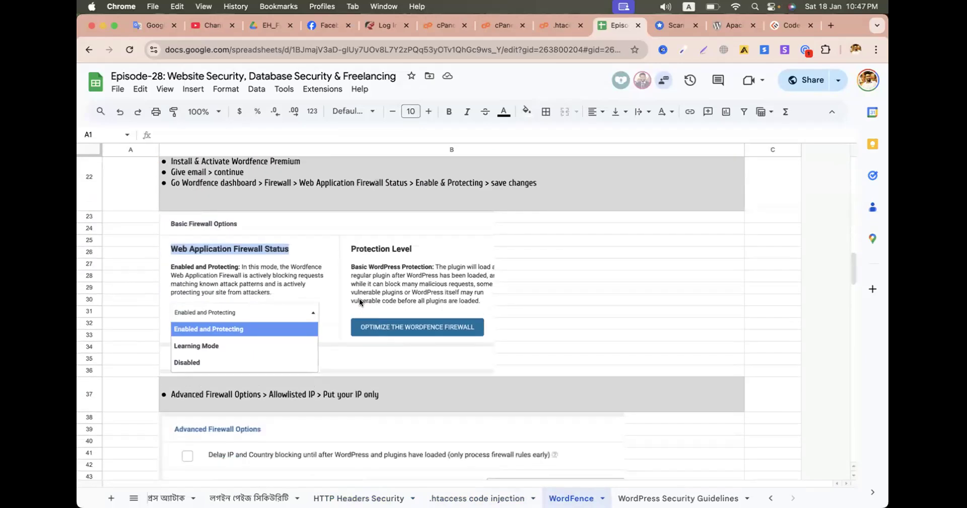
scroll(359, 301, "up", 15)
scroll(359, 298, "up", 2)
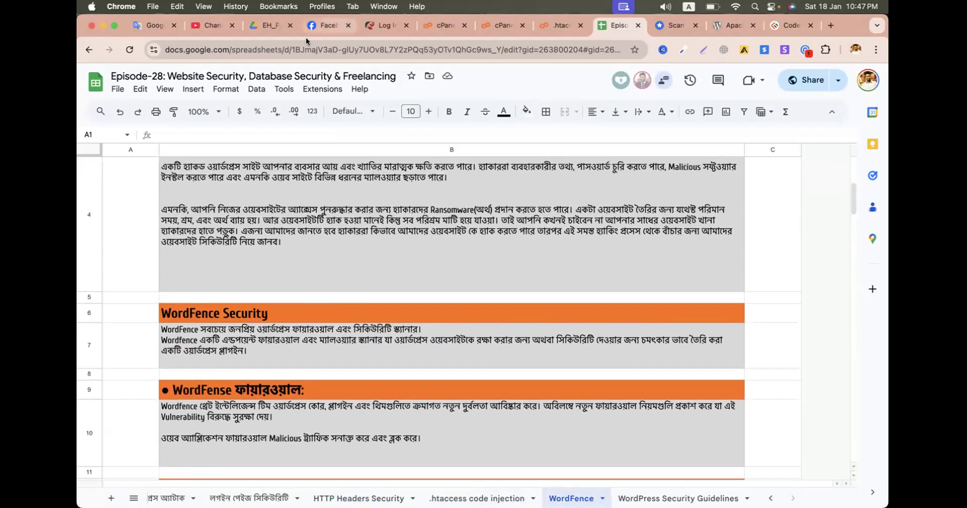
- Open the Tools_EH folder inside EH_Freelancing in Drive and copy the share link of wordfence7.4.14.zip
left_click(266, 28)
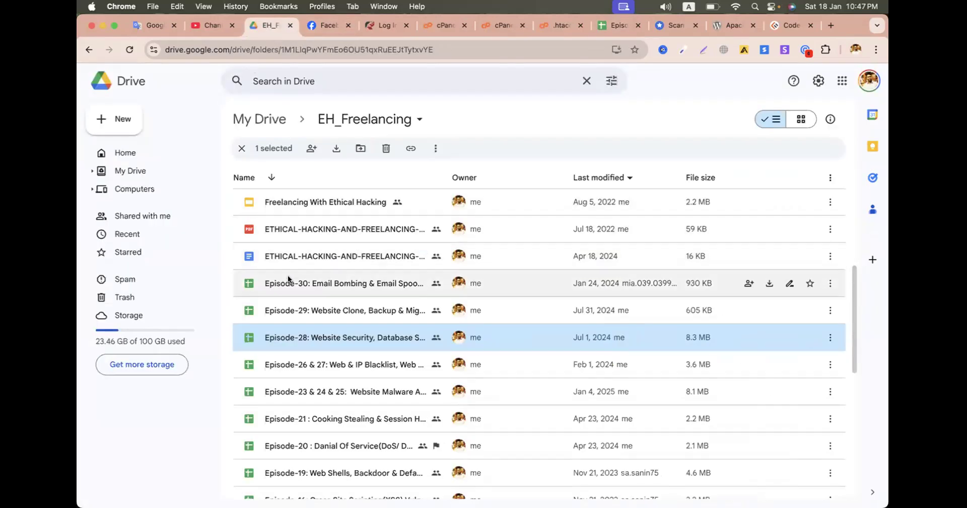
scroll(288, 276, "up", 6)
double_click(253, 202)
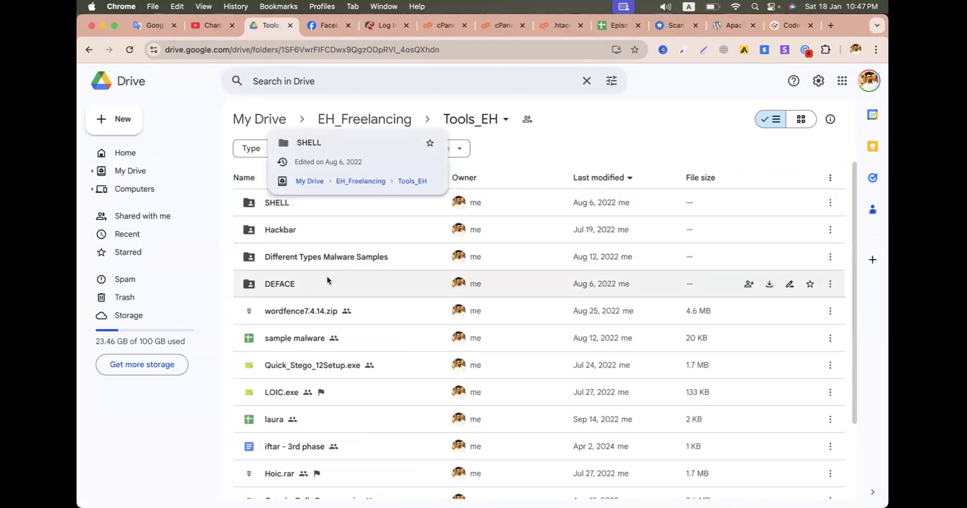
scroll(304, 276, "down", 1)
left_click(305, 279)
right_click(306, 279)
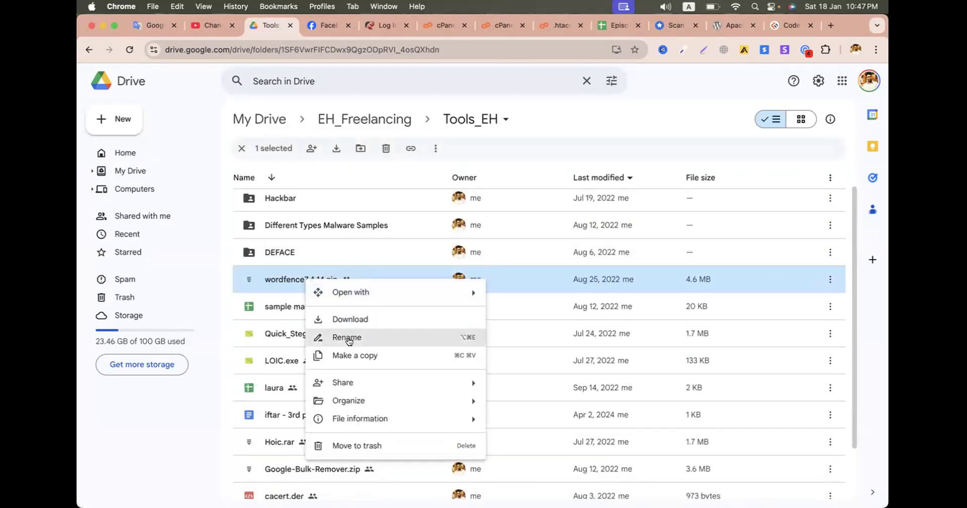
mouse_move(456, 384)
left_click(524, 406)
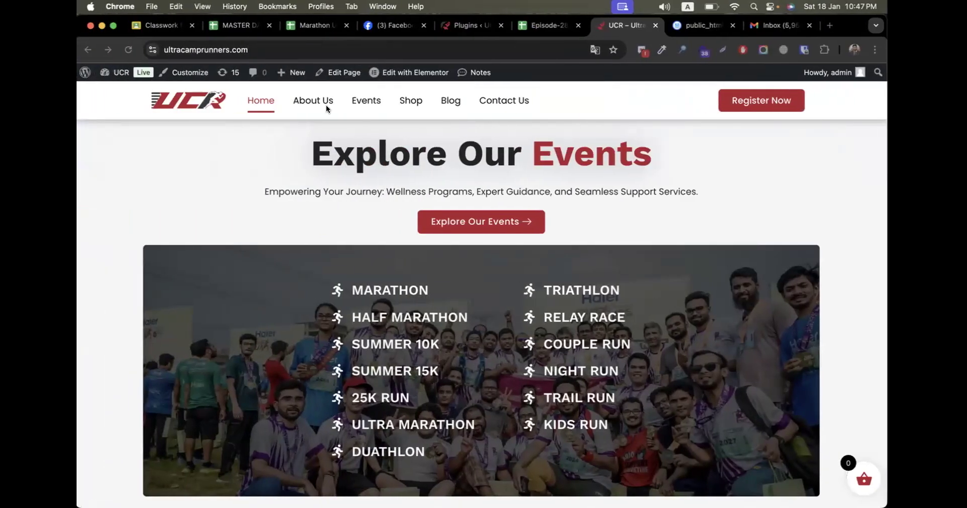
- Create a material in the CMBD-277 (Ethical Hacking) classroom titled "get wordfence plugin - paid" with the copied Drive link as description
left_click(192, 52)
left_click(158, 26)
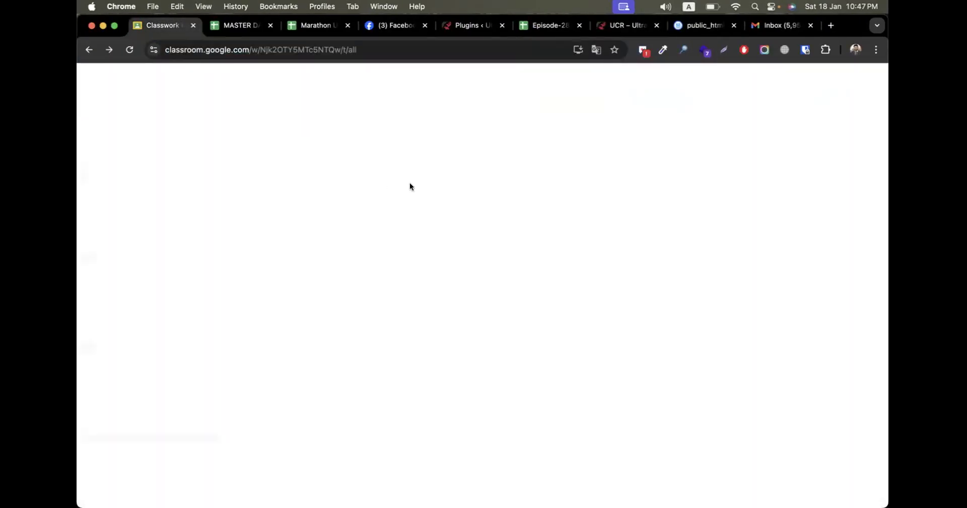
left_click(390, 150)
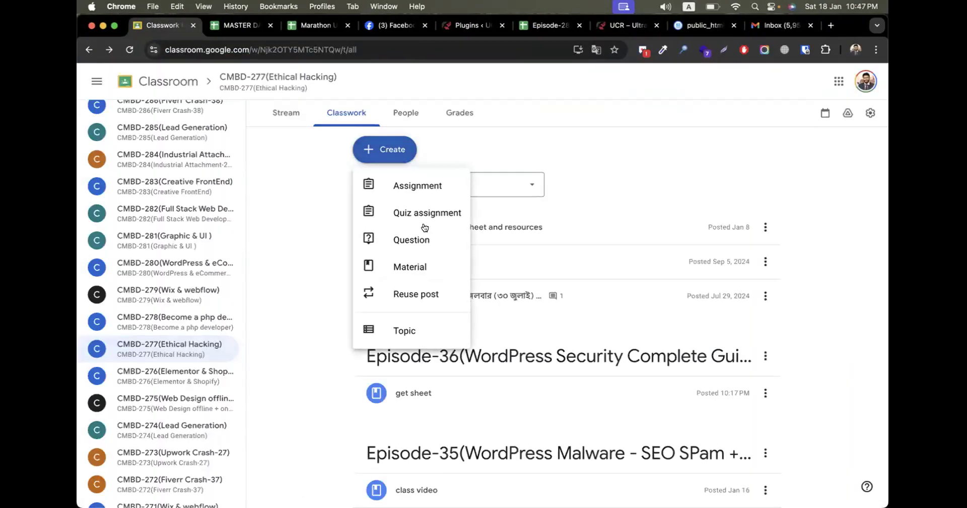
left_click(410, 266)
type("get wordfence plugin - paid")
left_click(305, 229)
key("super+v")
- Assign the material to the Episode-36 WordPress Security topic and post it to the class
left_click(744, 252)
scroll(774, 326, "down", 5)
scroll(774, 326, "down", 5)
left_click(723, 438)
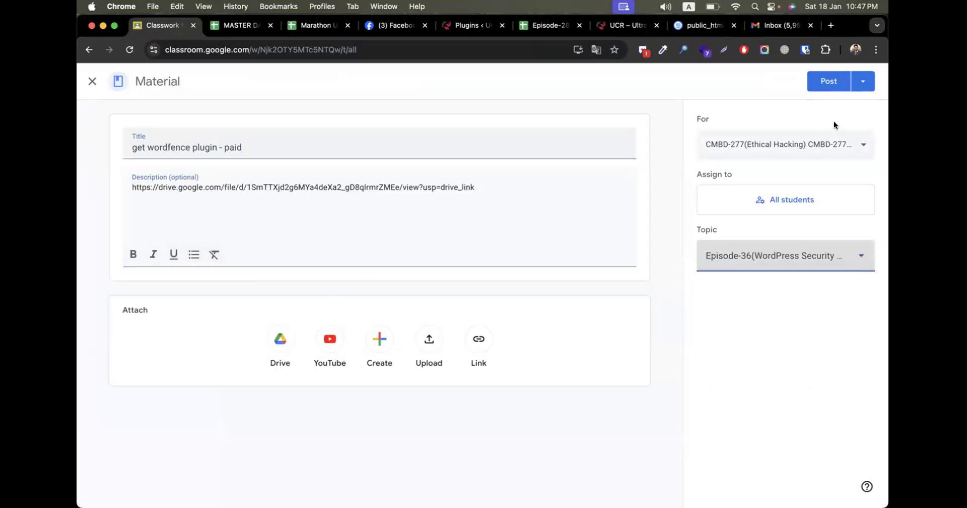
left_click(825, 82)
- Search Google for wordfence in the file manager's browser tab and open the pricing page of the official Wordfence site
left_click(704, 25)
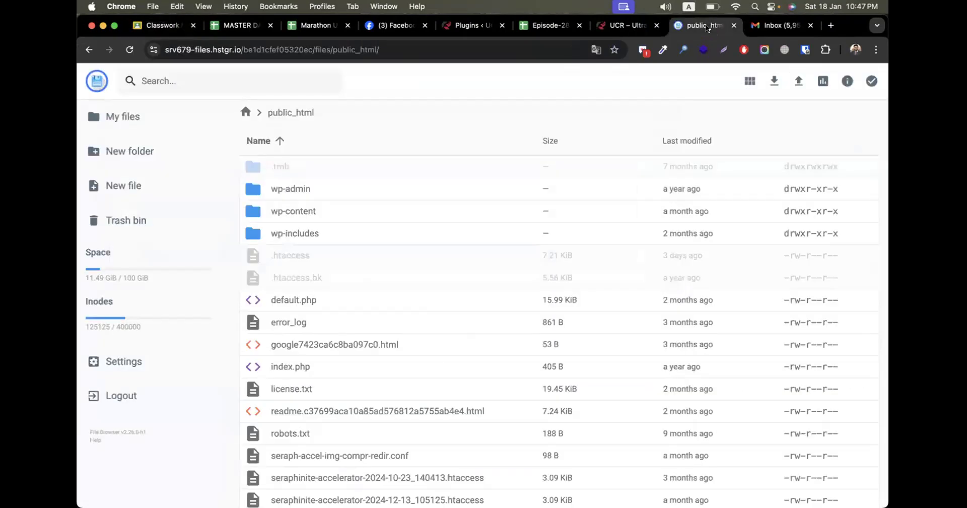
left_click(304, 51)
type("wo")
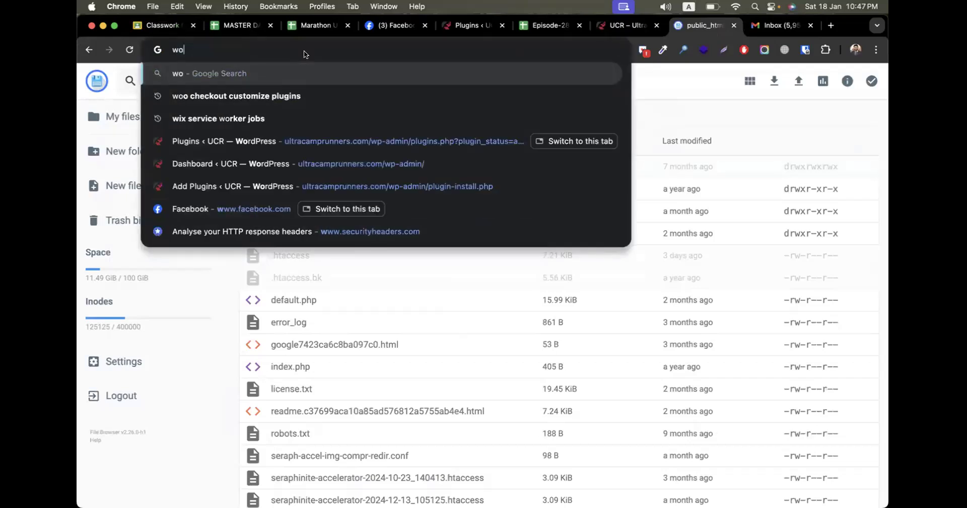
type("rdfence")
key("Return")
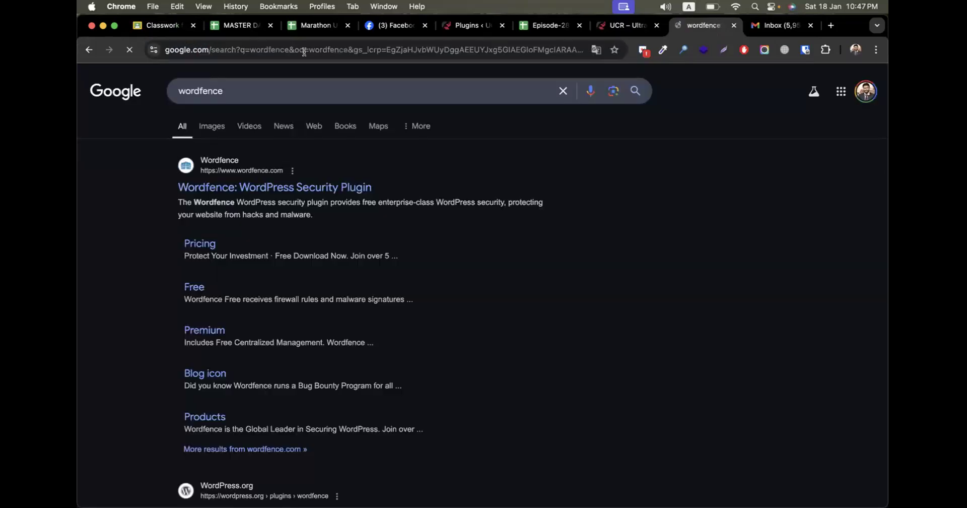
left_click(248, 187)
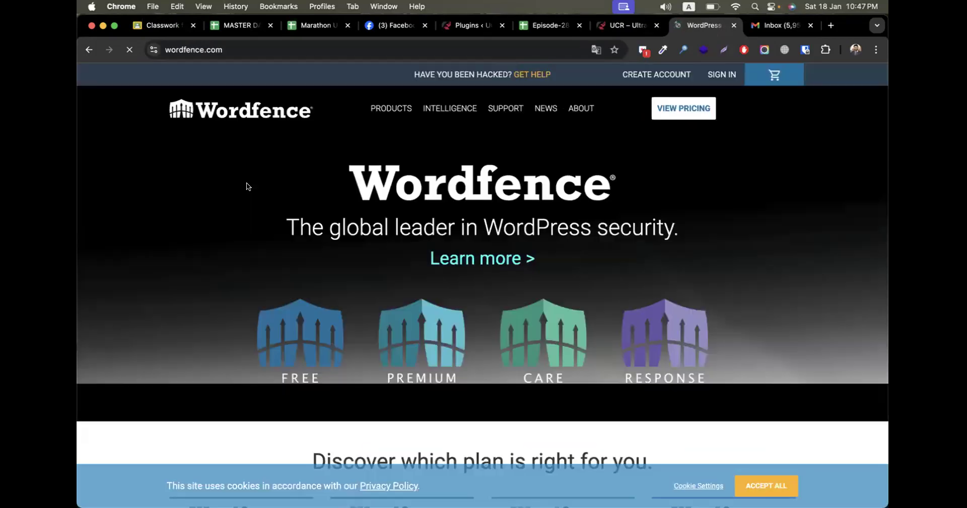
left_click(699, 116)
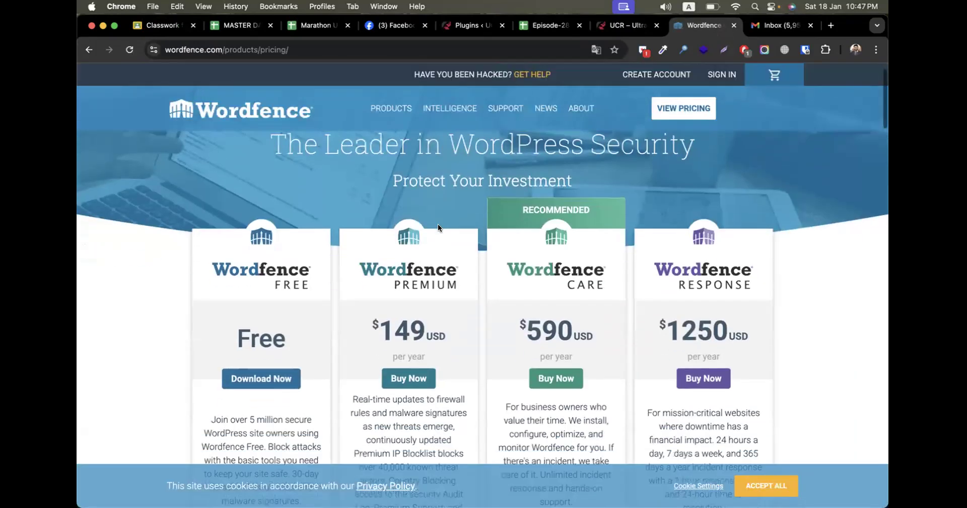
- Compare the yearly prices of the Wordfence Premium, Care and Response plans, highlighting the price figures
scroll(437, 224, "down", 3)
left_click_drag(370, 200, 452, 201)
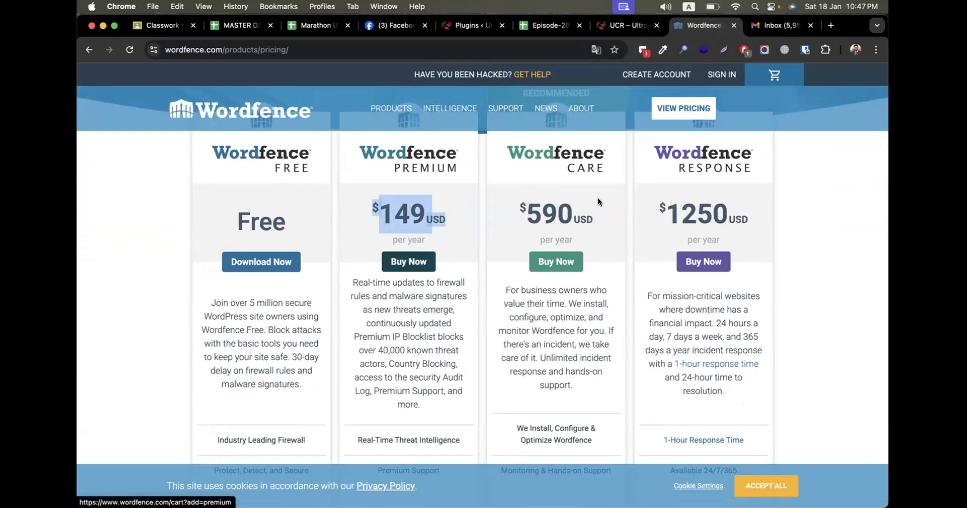
left_click_drag(521, 217, 778, 205)
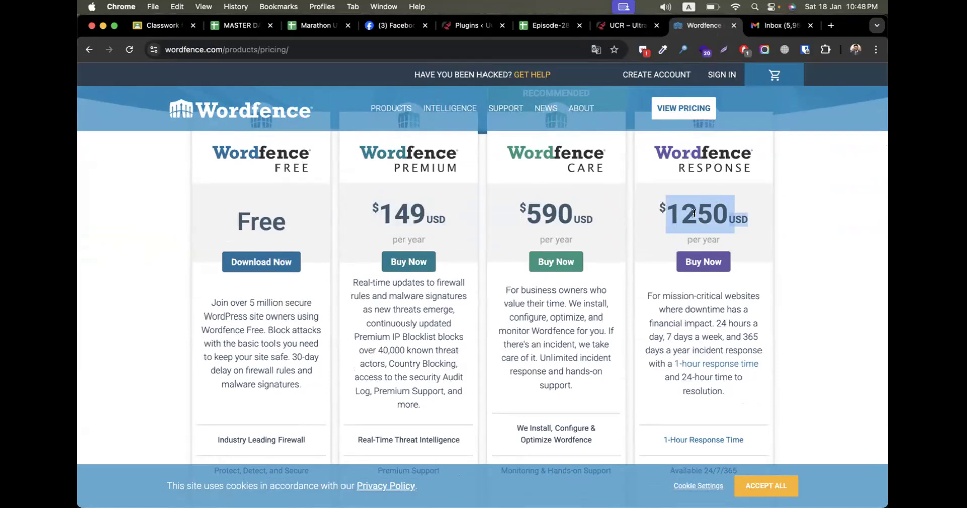
scroll(724, 220, "up", 1)
scroll(599, 275, "up", 3)
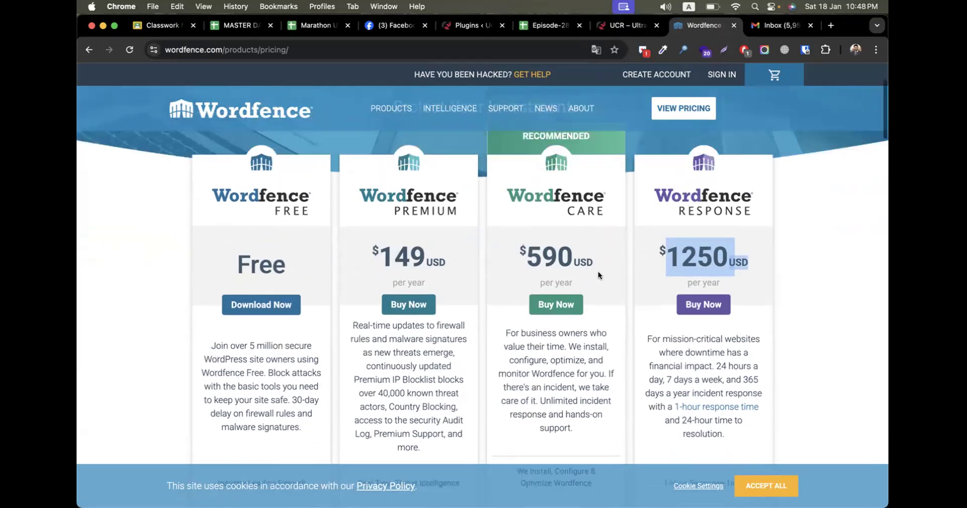
scroll(240, 326, "down", 2)
left_click_drag(381, 267, 441, 267)
- Upload wordfence7.4.14.zip from Downloads as a new plugin in the ultracamprunners.com WordPress admin, and install and activate it
left_click(625, 25)
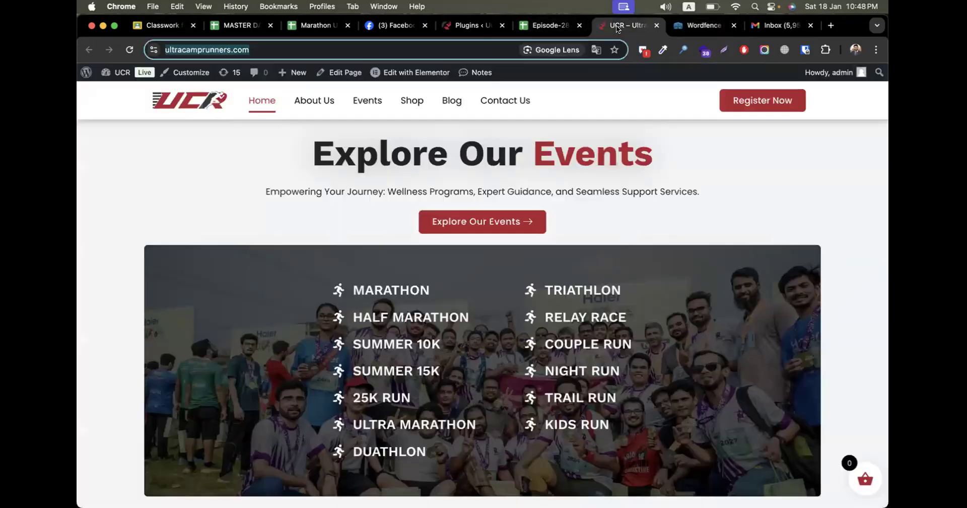
left_click(482, 20)
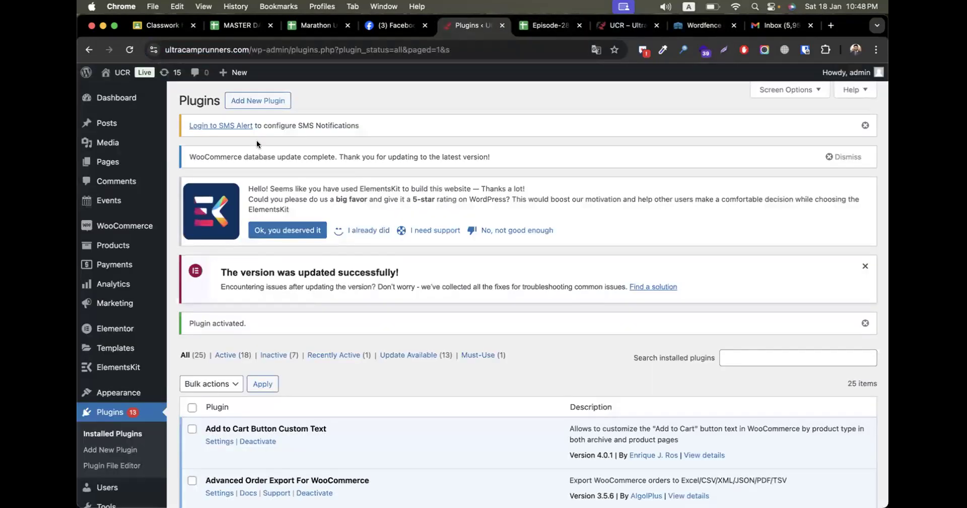
left_click(253, 101)
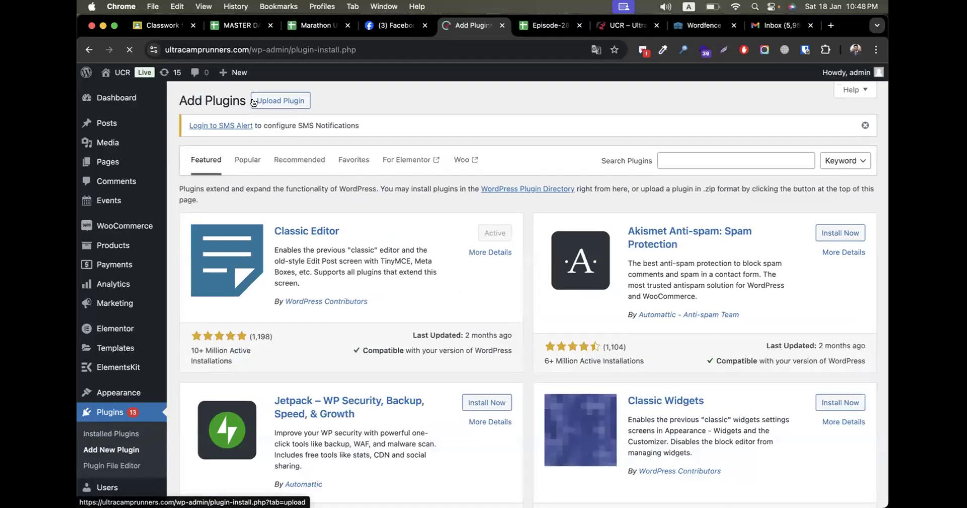
left_click(271, 100)
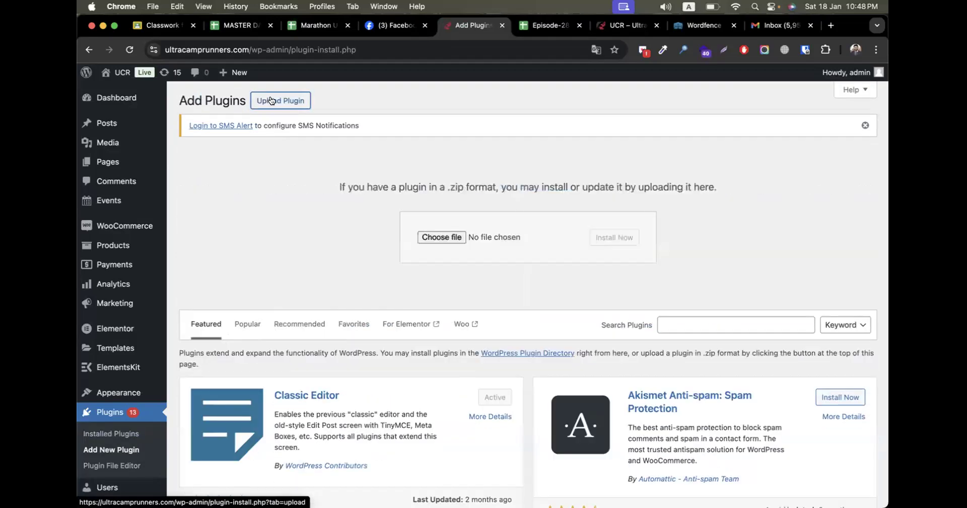
left_click(442, 235)
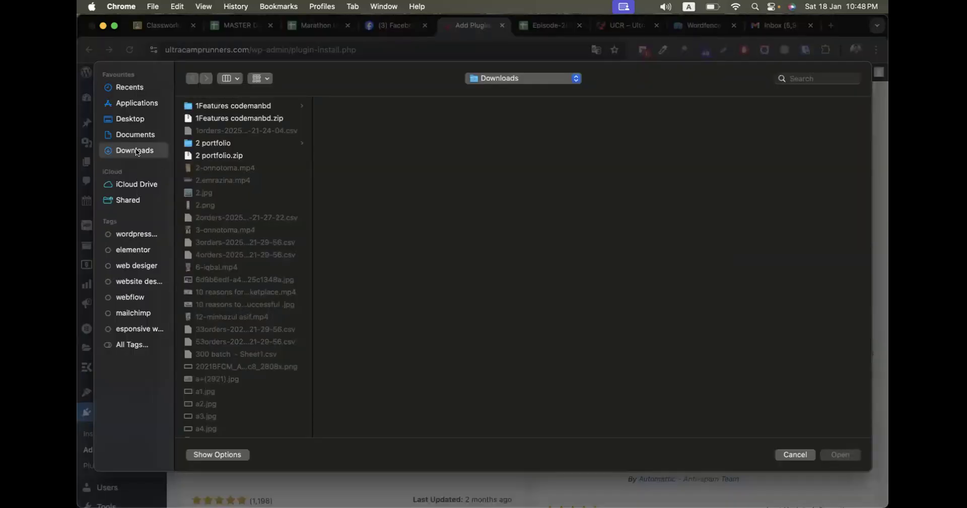
type("wordfence")
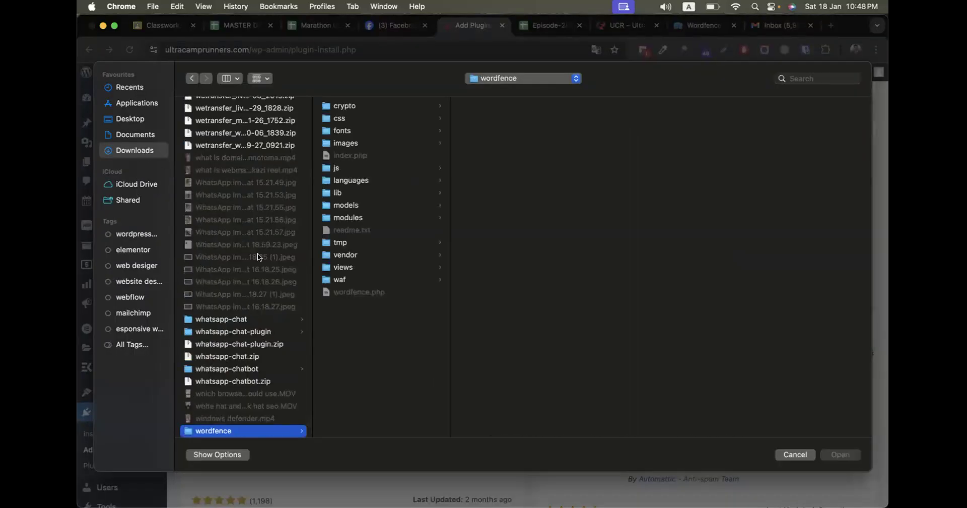
scroll(257, 255, "down", 4)
double_click(216, 331)
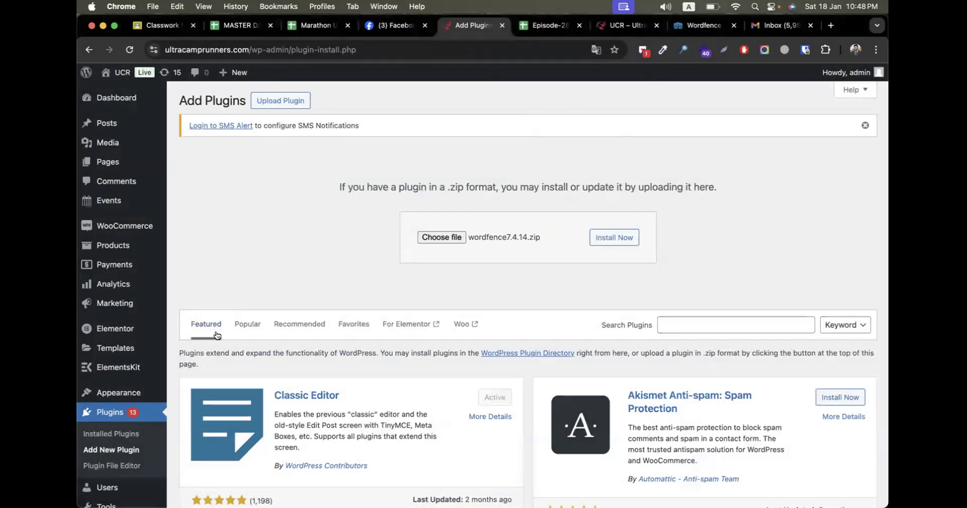
left_click(622, 239)
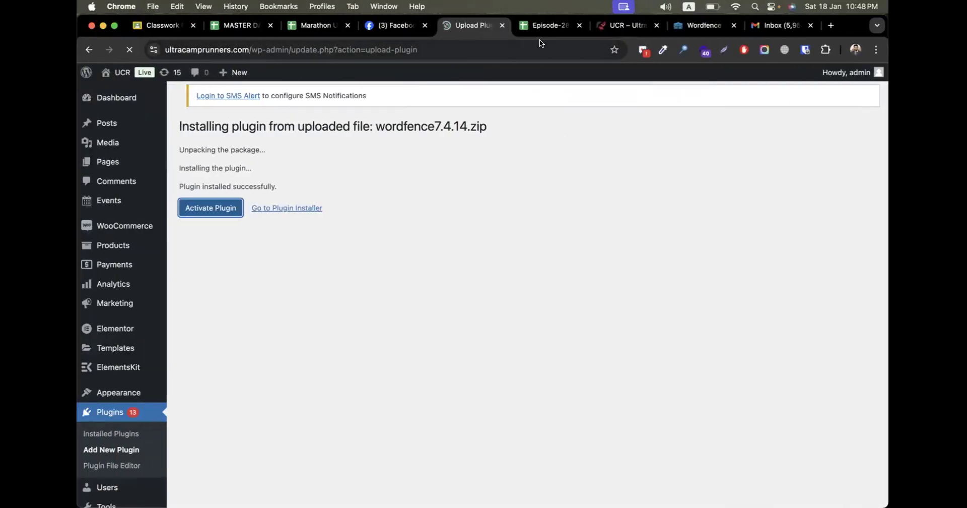
- Open the WordFence sheet of the Episode-28 spreadsheet in this browser window and review its introduction on WordPress security
left_click(536, 26)
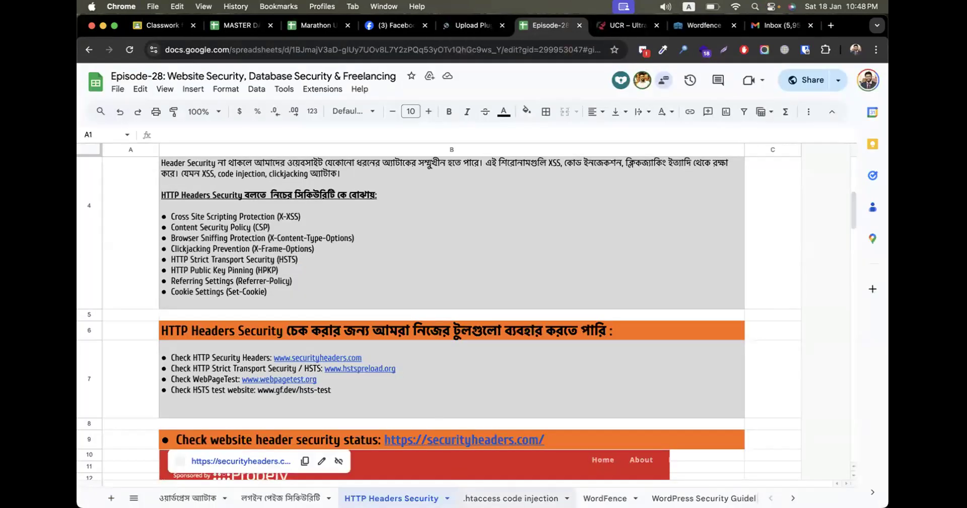
left_click(463, 496)
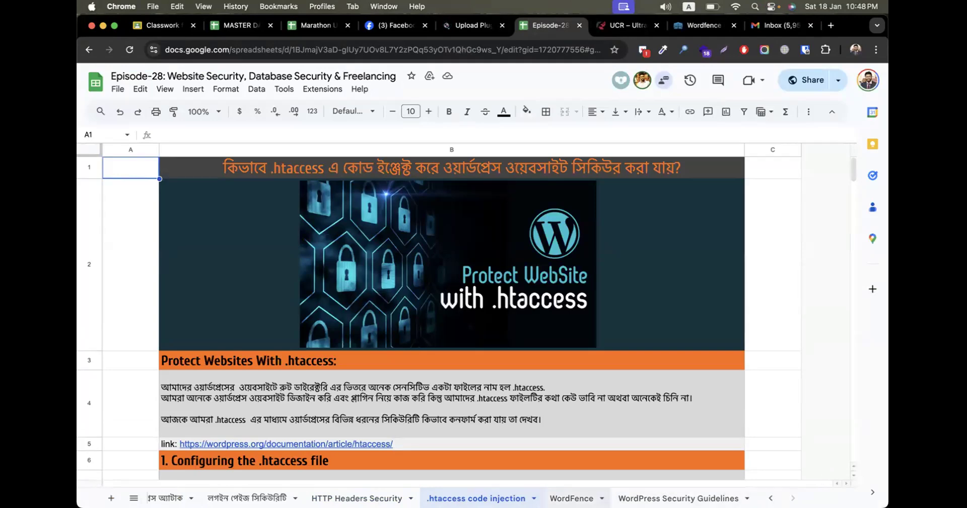
left_click(571, 498)
scroll(406, 348, "down", 3)
scroll(406, 348, "down", 5)
scroll(406, 349, "up", 7)
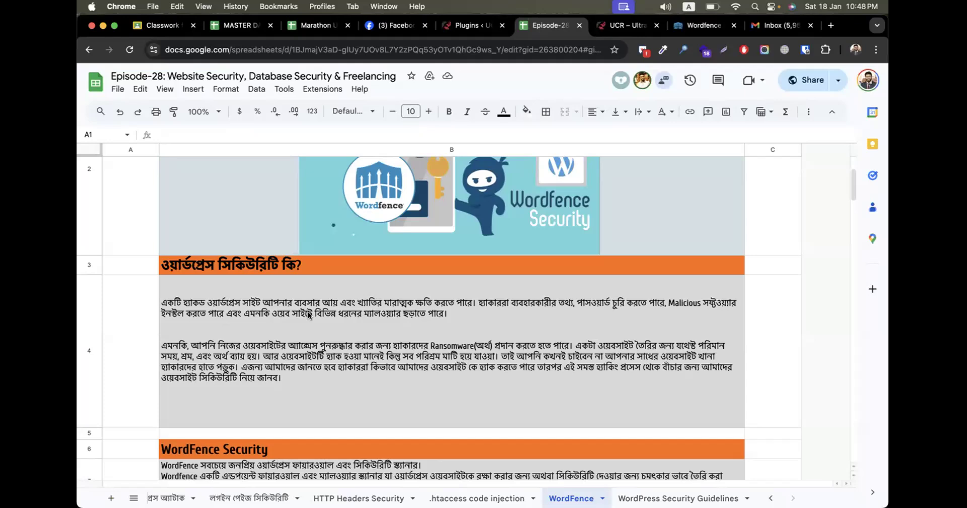
scroll(308, 315, "up", 3)
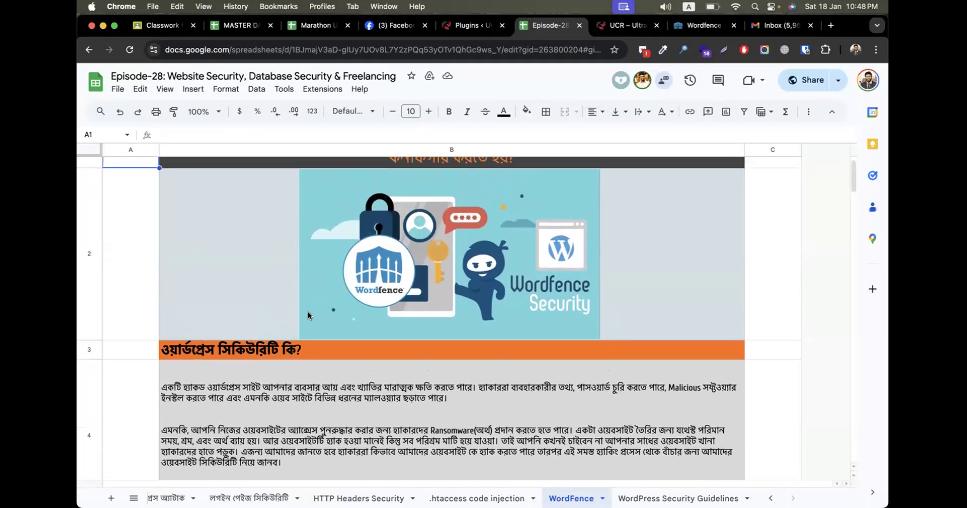
scroll(308, 314, "up", 1)
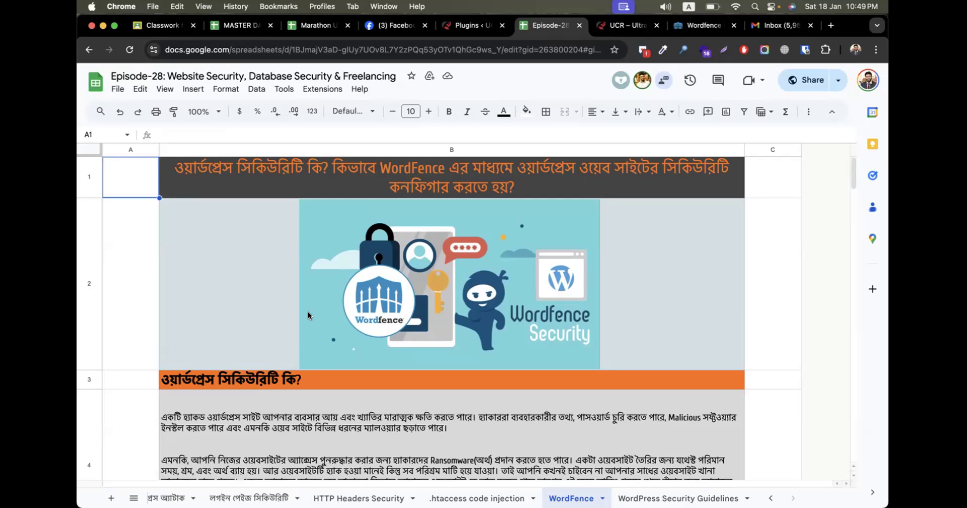
- Review the Wordfence feature overview and setup instructions in the sheet, and return to the plugin's alert email prompt
scroll(308, 315, "down", 10)
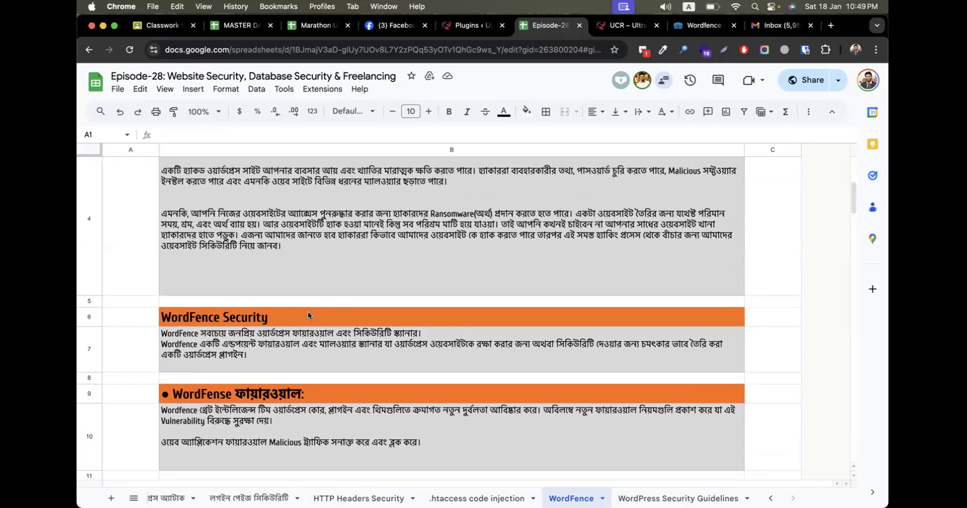
scroll(309, 314, "down", 15)
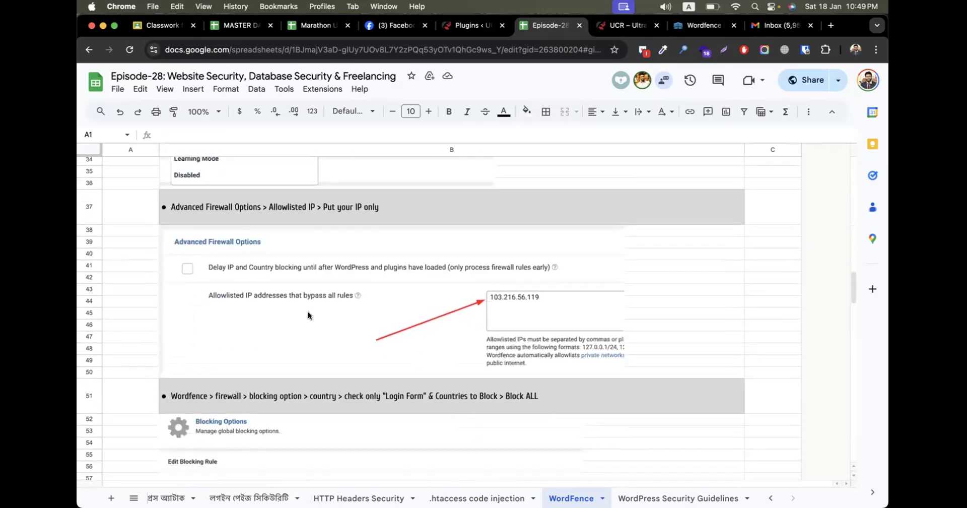
scroll(309, 314, "up", 15)
scroll(308, 316, "up", 10)
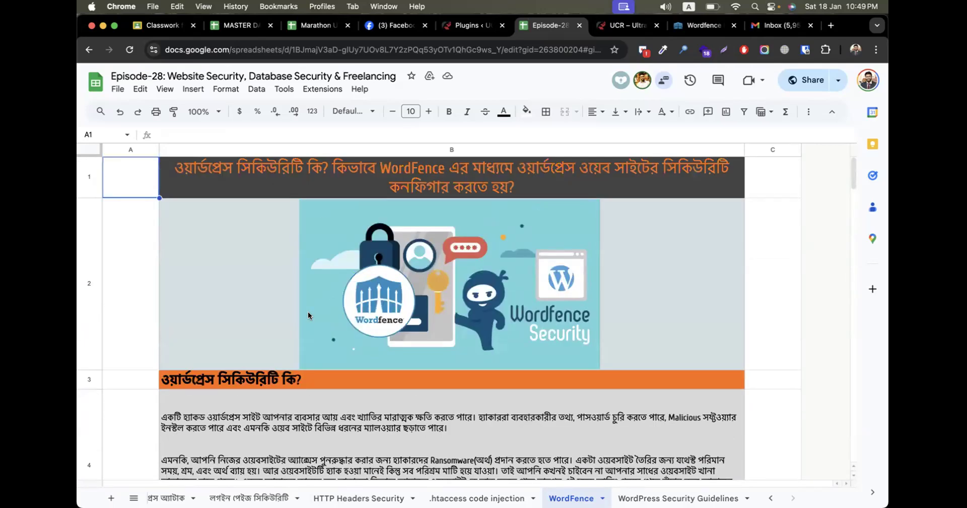
scroll(309, 315, "down", 4)
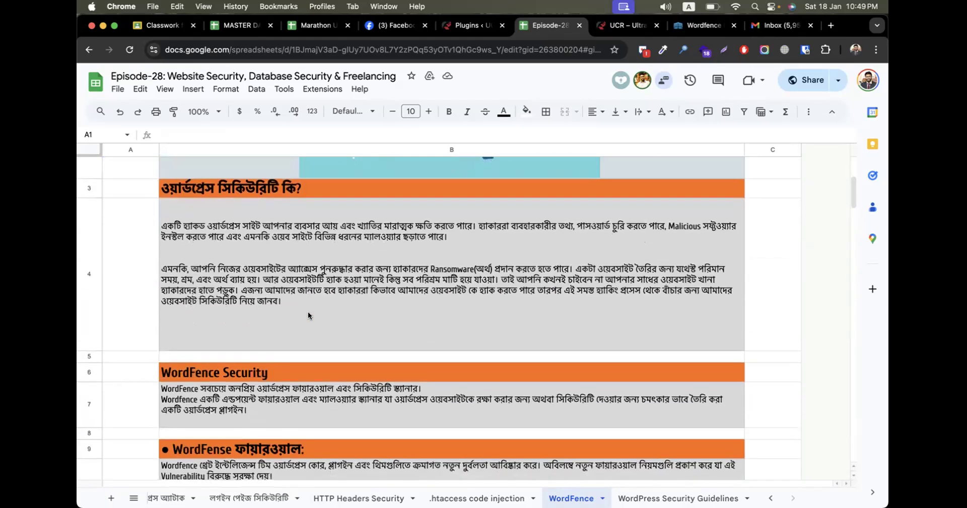
scroll(308, 316, "down", 6)
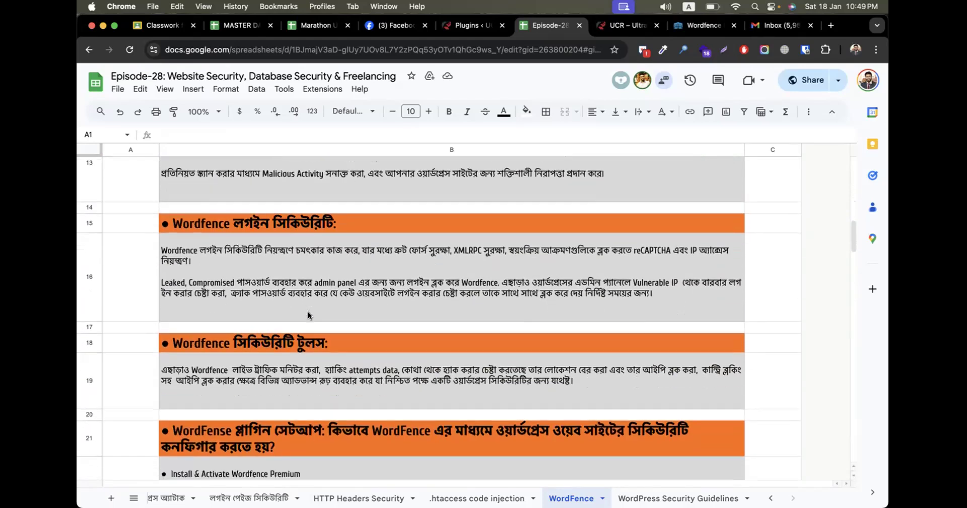
scroll(308, 316, "down", 8)
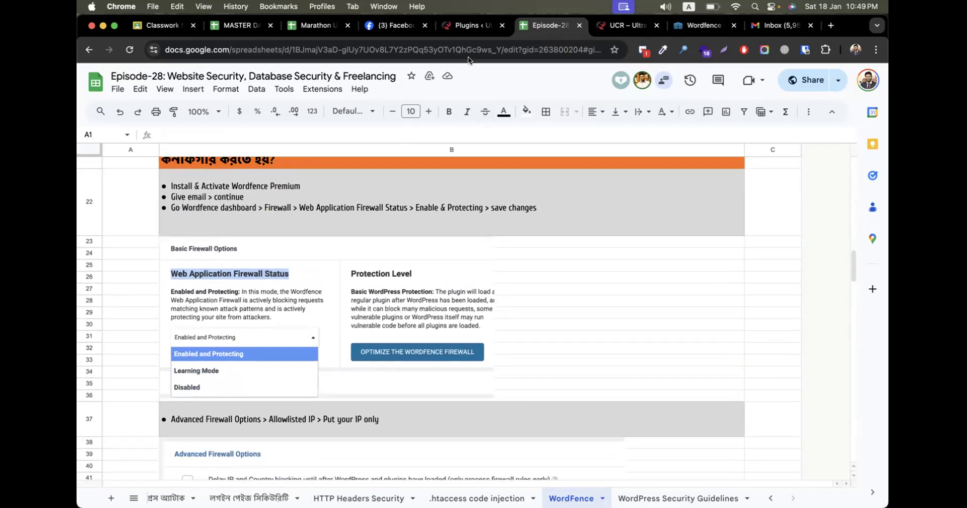
left_click(463, 28)
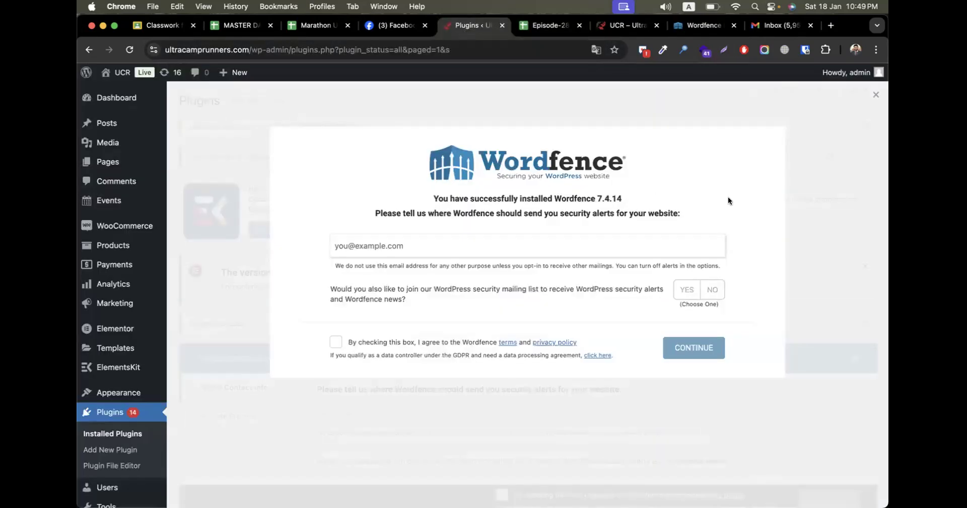
- Open the site's General settings from the UCR browser tab and copy the administration email address
left_click(610, 27)
mouse_move(121, 73)
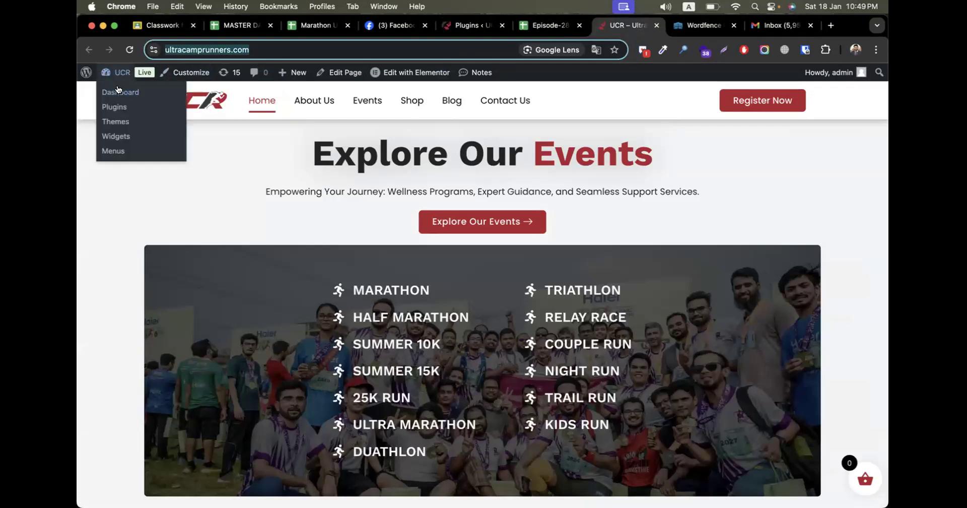
left_click(118, 91)
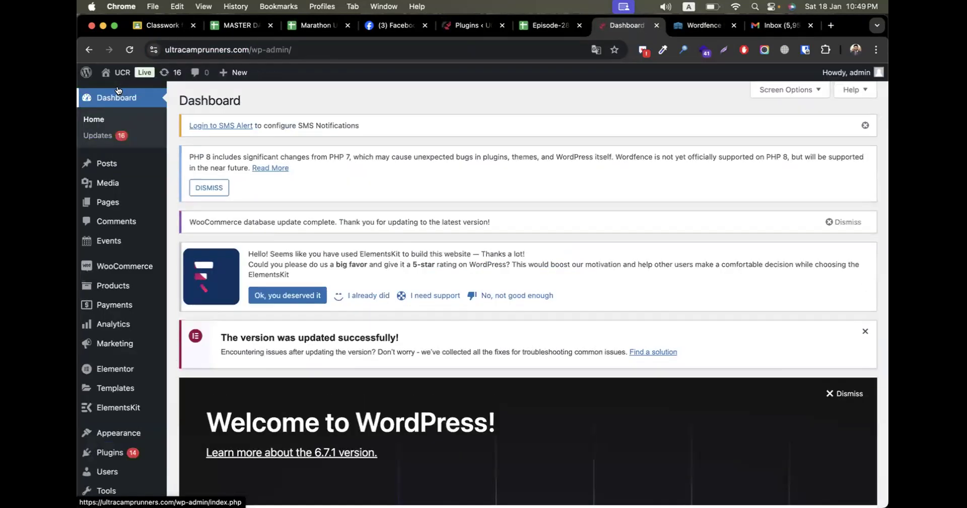
scroll(140, 348, "down", 2)
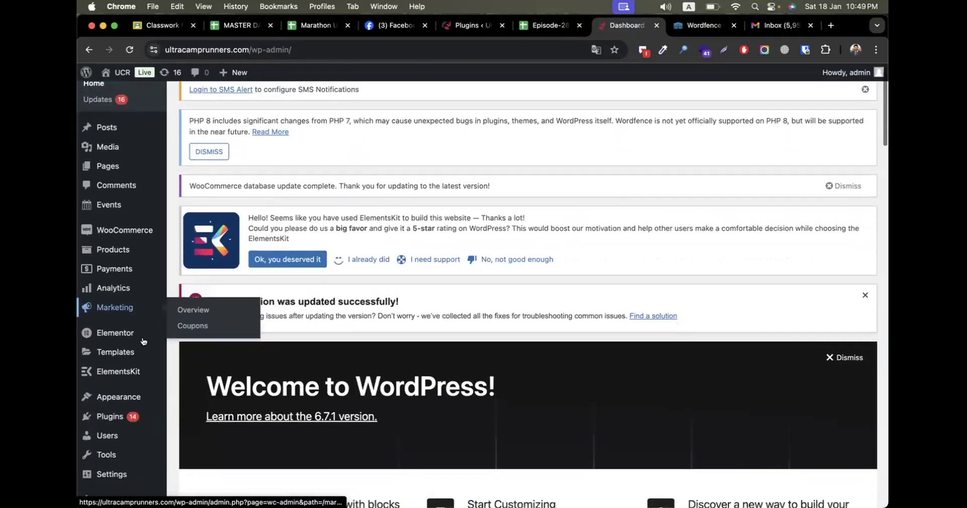
mouse_move(126, 378)
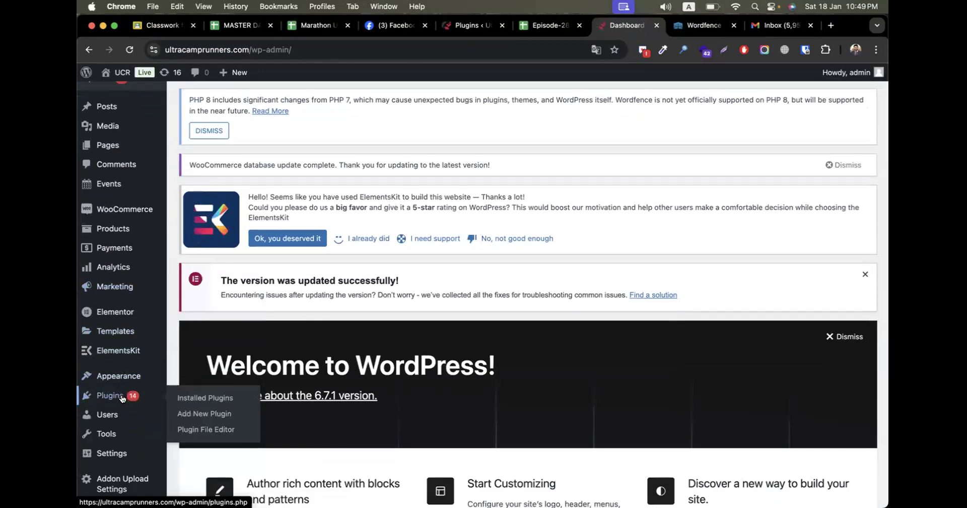
mouse_move(111, 452)
left_click(191, 311)
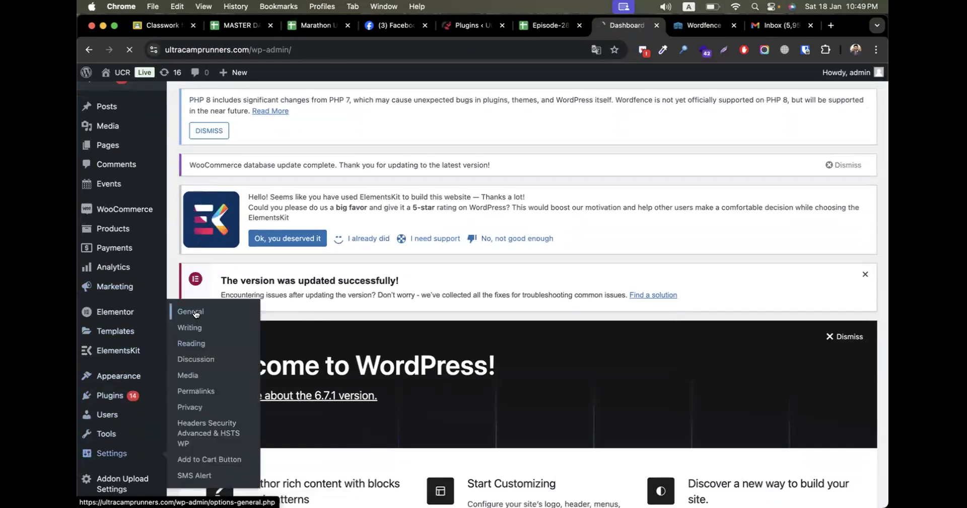
scroll(664, 262, "down", 5)
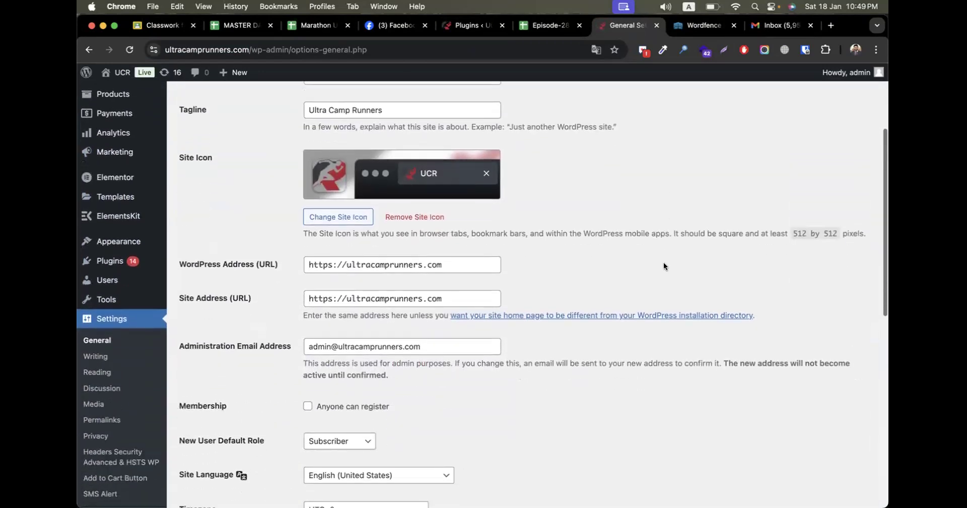
triple_click(398, 311)
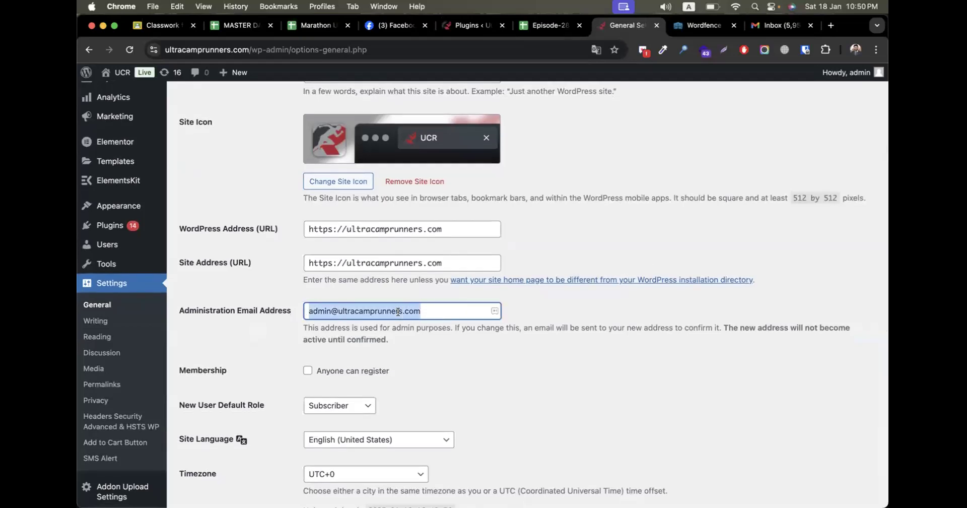
right_click(397, 310)
left_click(428, 232)
- Try to enter the copied administration email as the alert address in the Wordfence setup prompt
left_click(461, 25)
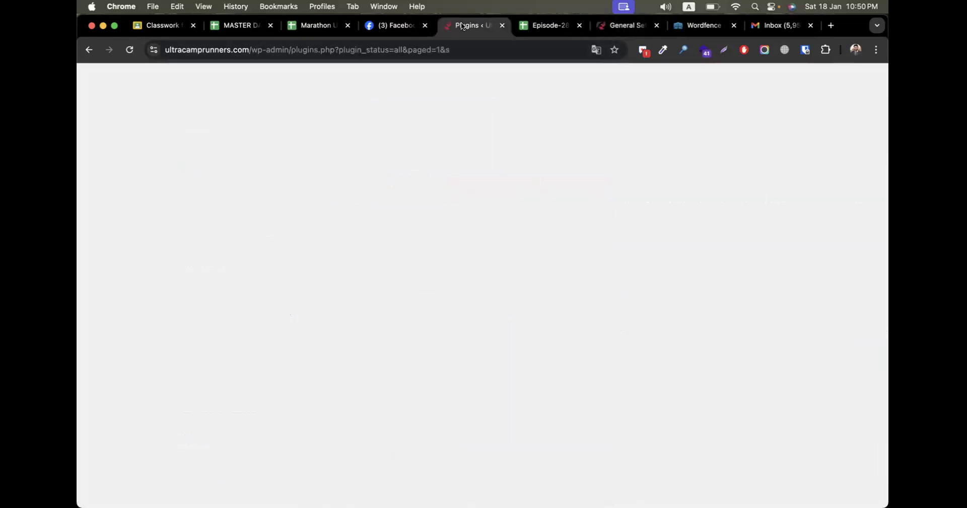
left_click(407, 245)
key("super+space")
key("Escape")
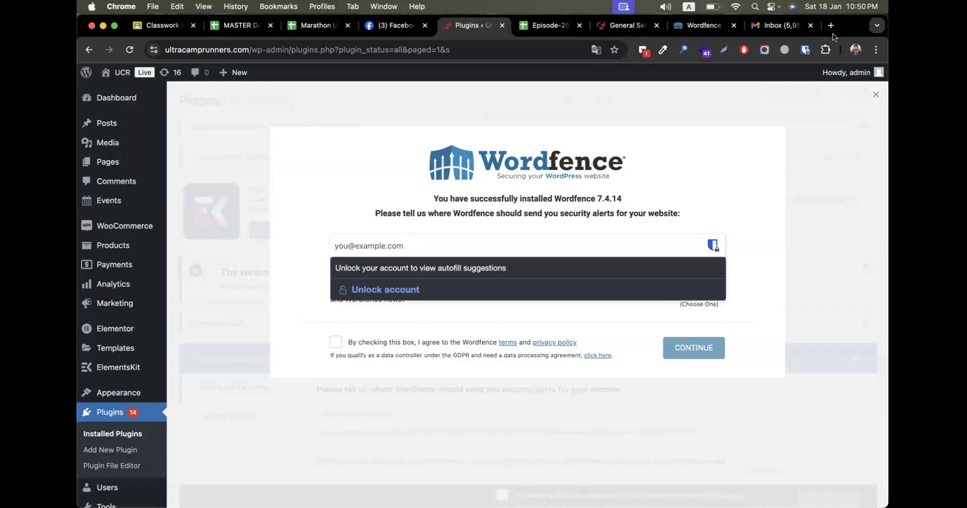
- Visit the UCR site's home page from the General settings tab and copy the contact email address in its footer
left_click(624, 24)
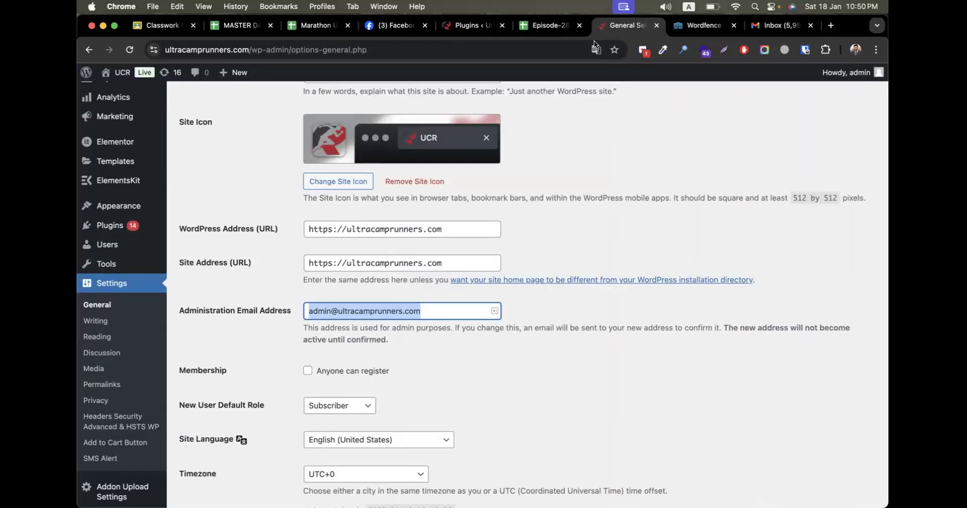
mouse_move(120, 72)
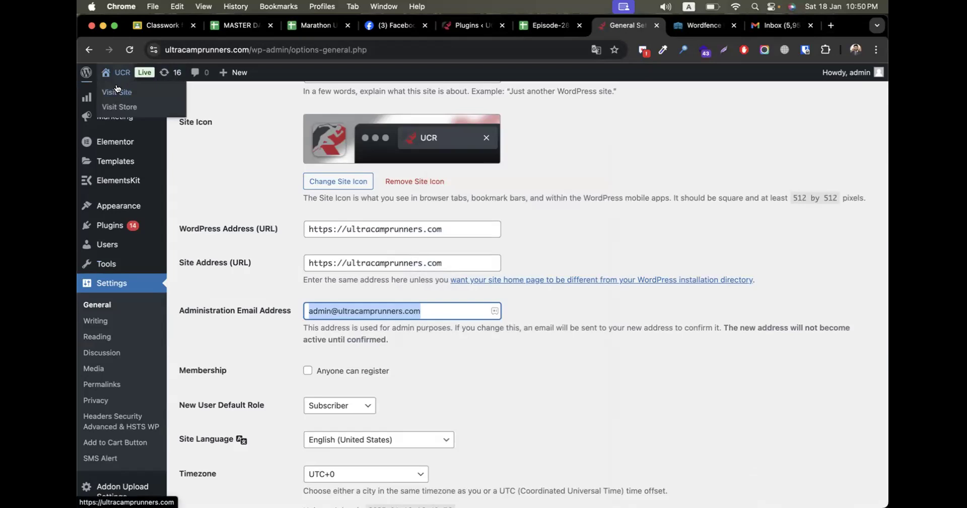
left_click(116, 90)
scroll(412, 387, "down", 10)
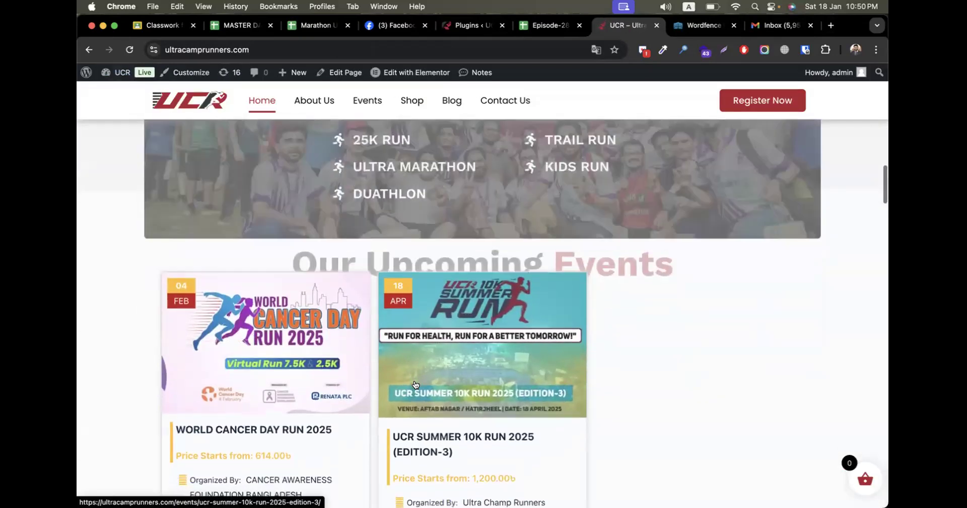
scroll(415, 384, "down", 10)
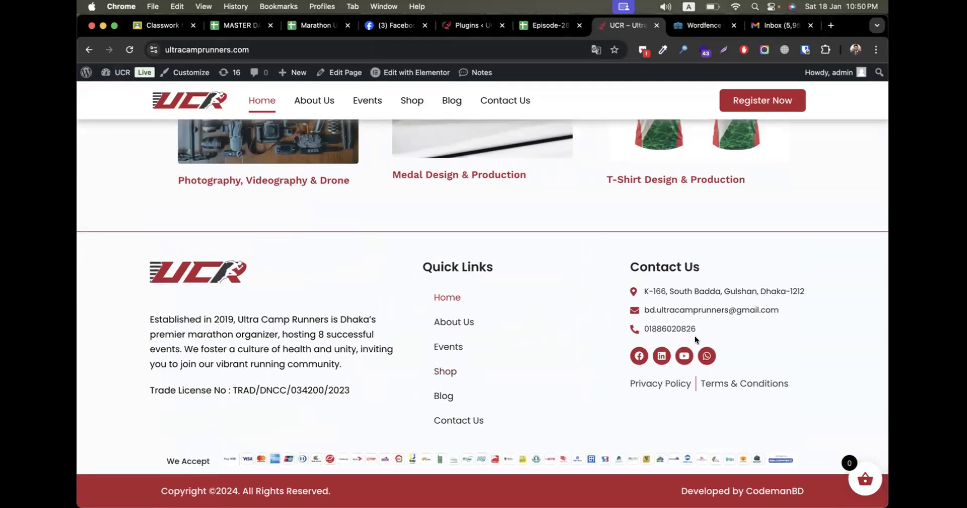
right_click(766, 309)
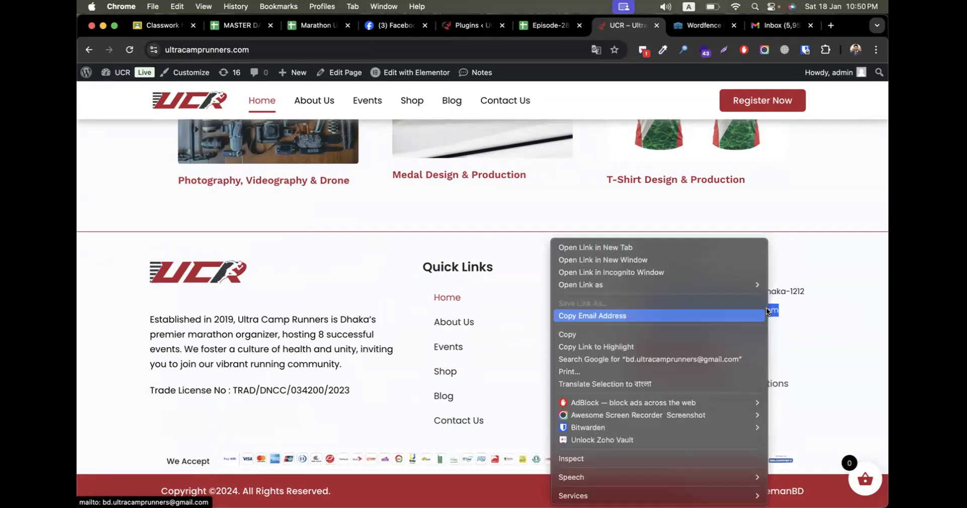
left_click(661, 316)
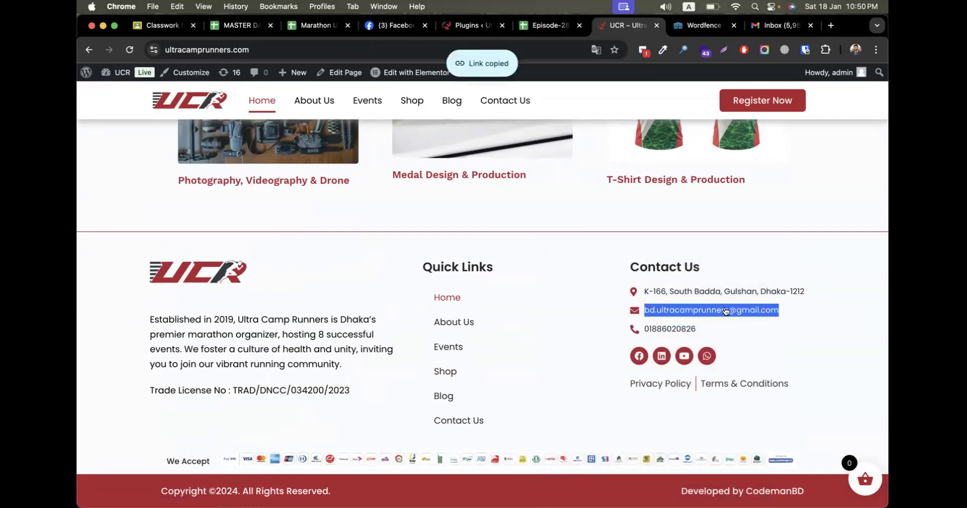
- Enter the copied contact email as the Wordfence security alert address and remove the stray %20 at its start
left_click(470, 21)
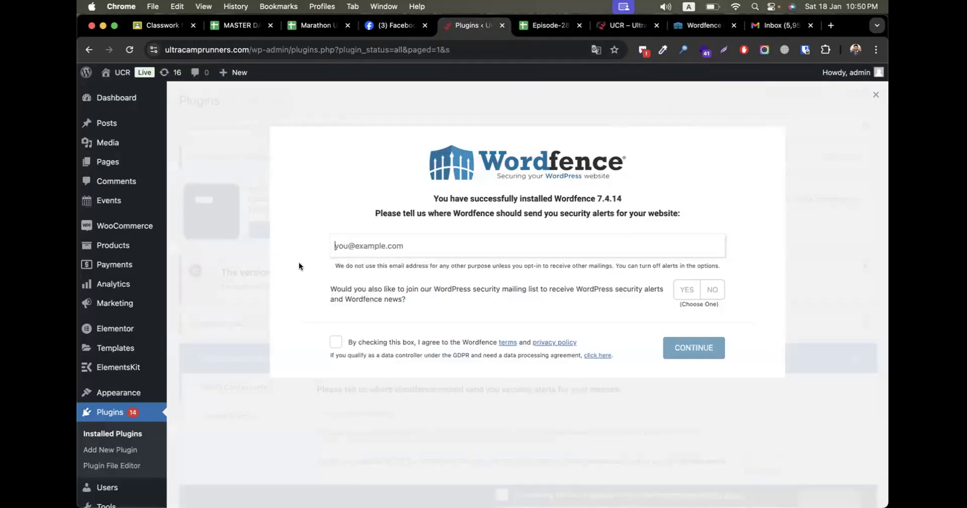
left_click(346, 246)
key("super+v")
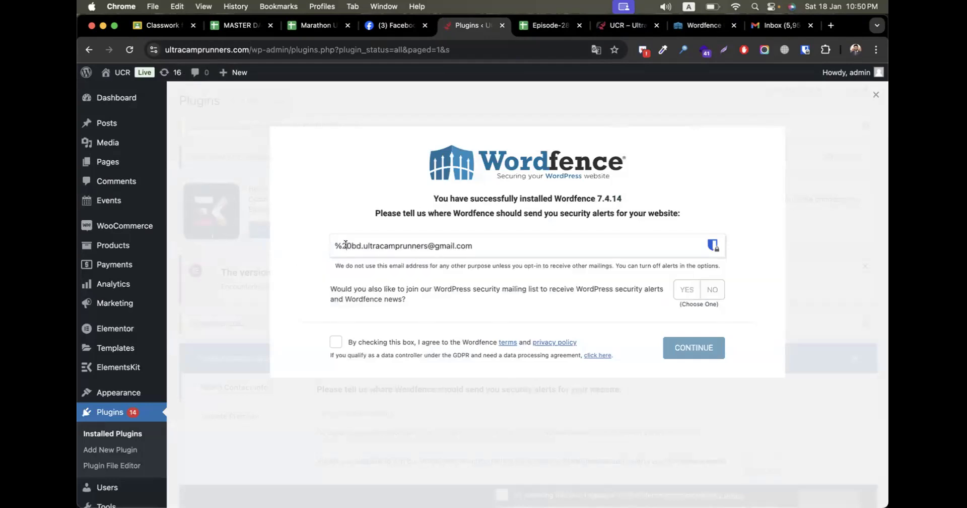
key("BackSpace")
key("BackSpace")
key("BackSpace")
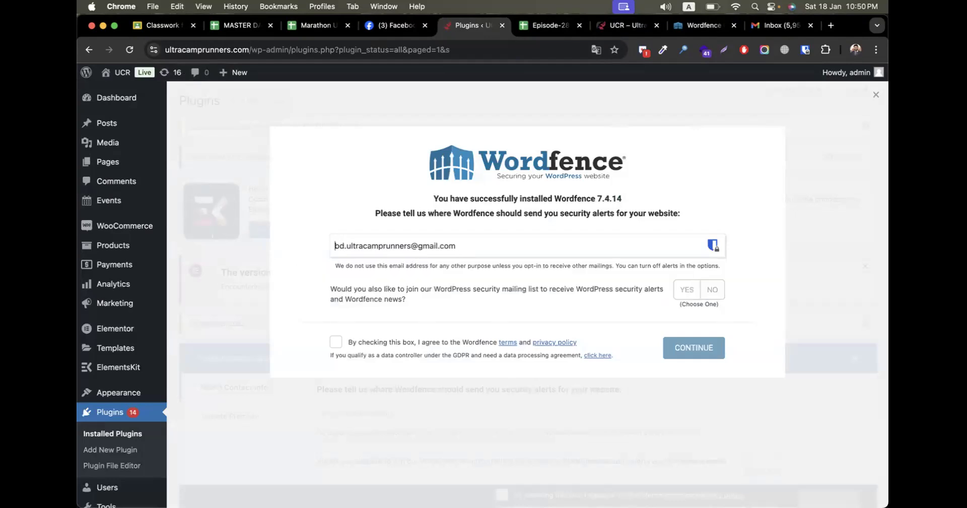
left_click(506, 242)
- Complete the Wordfence setup with the mailing list set to Yes and the terms accepted, and dismiss the dashboard tour
left_click(684, 289)
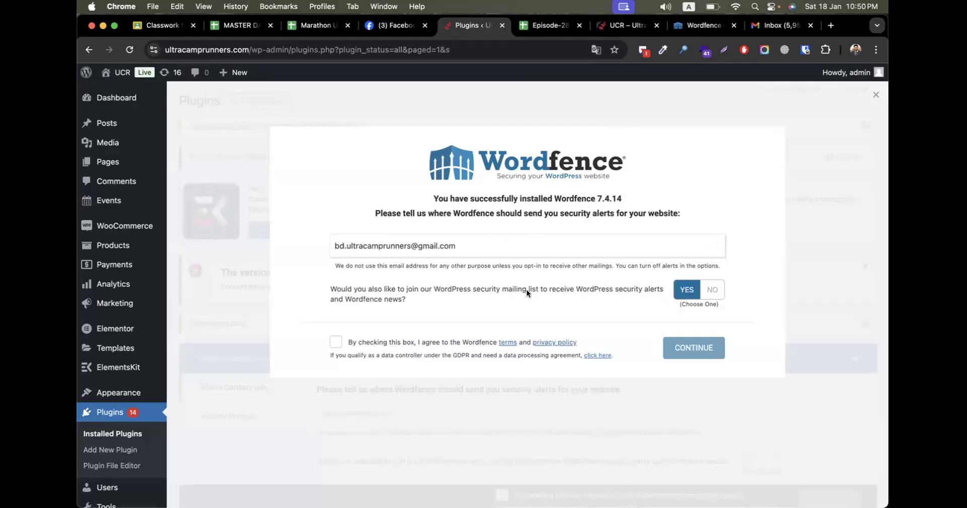
left_click(337, 343)
left_click(693, 347)
left_click(504, 329)
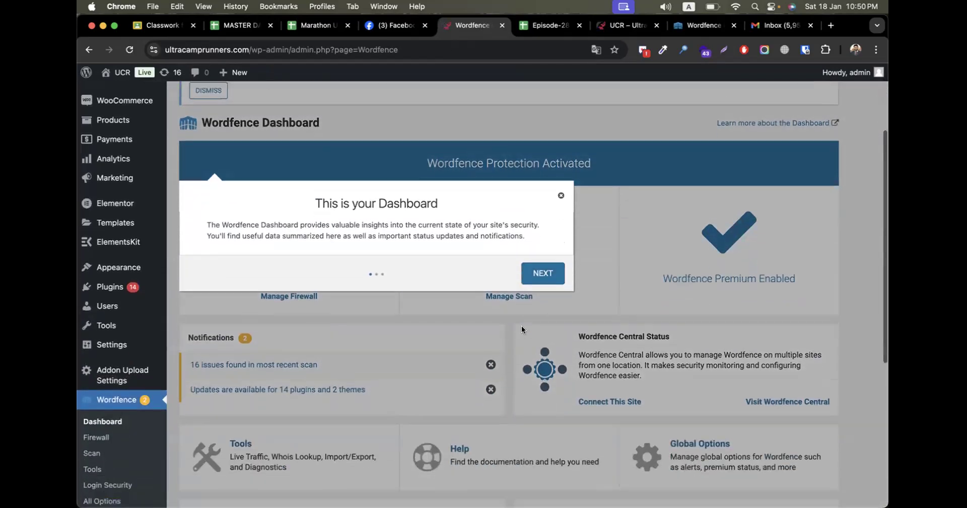
left_click(588, 131)
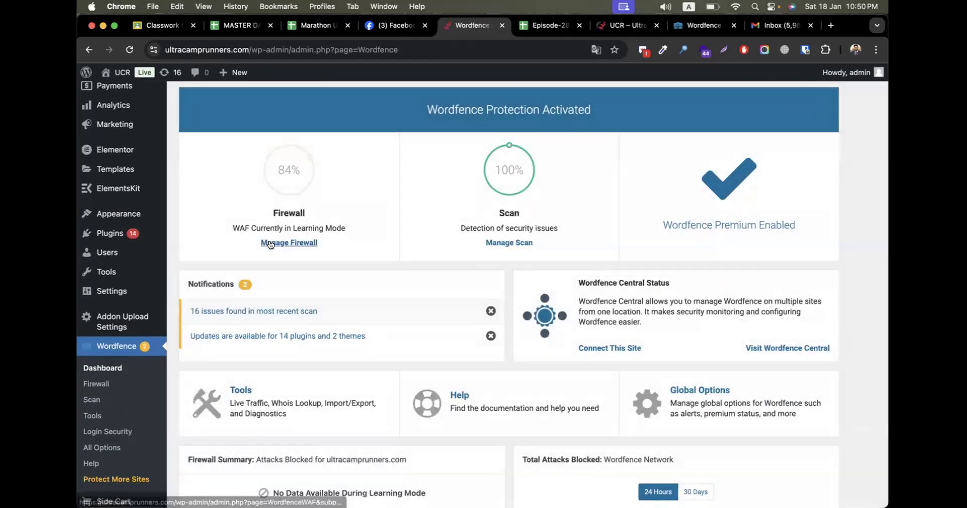
- Set the Web Application Firewall Status to Enabled and Protecting in Wordfence's firewall options and save the changes
left_click(271, 242)
scroll(282, 317, "down", 3)
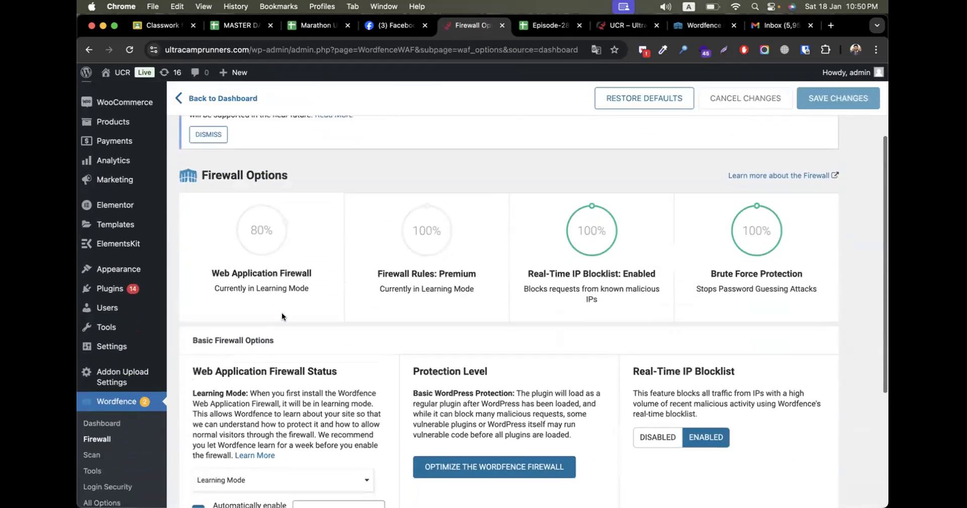
scroll(297, 278, "down", 5)
left_click(240, 283)
left_click(231, 303)
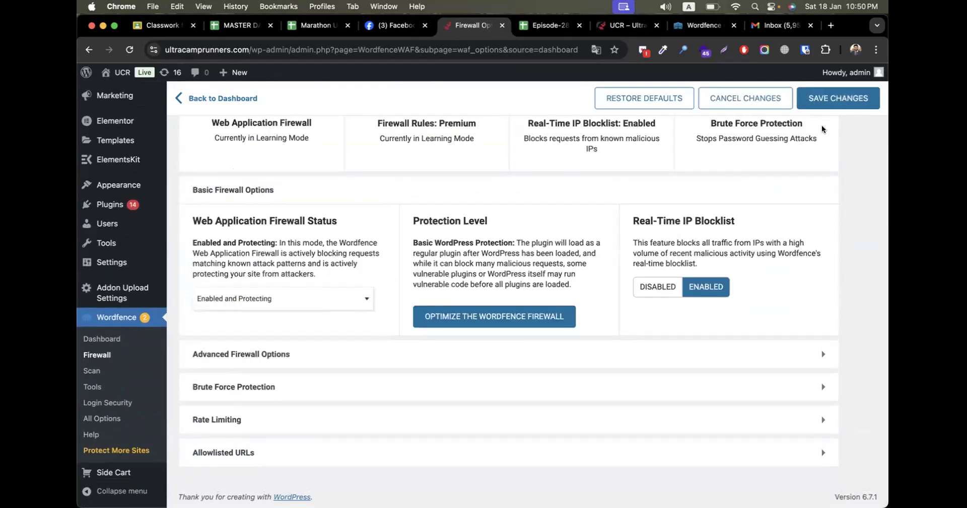
left_click(831, 107)
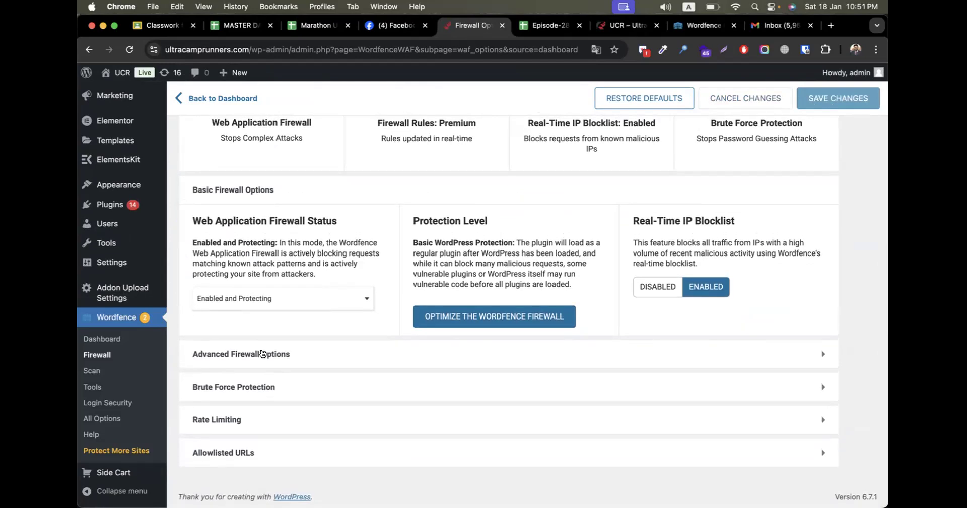
- Check the WordFence sheet's instructions on the allowlisted IP and country blocking, and return to the firewall options page
left_click(539, 28)
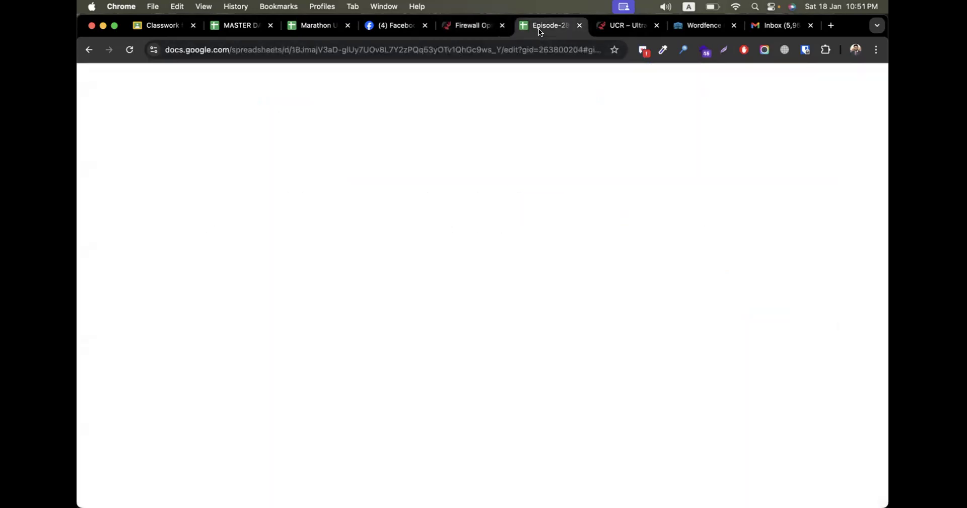
scroll(352, 302, "down", 3)
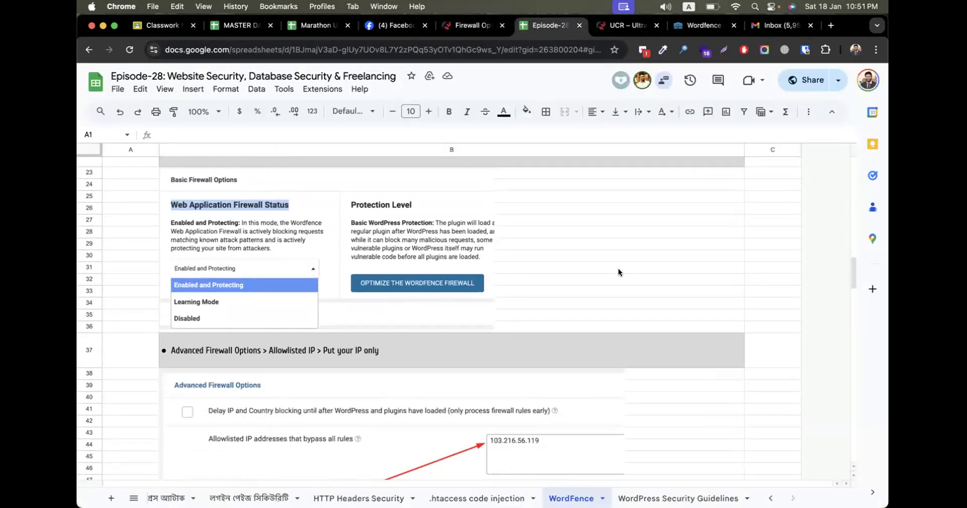
scroll(618, 272, "down", 8)
scroll(254, 240, "up", 2)
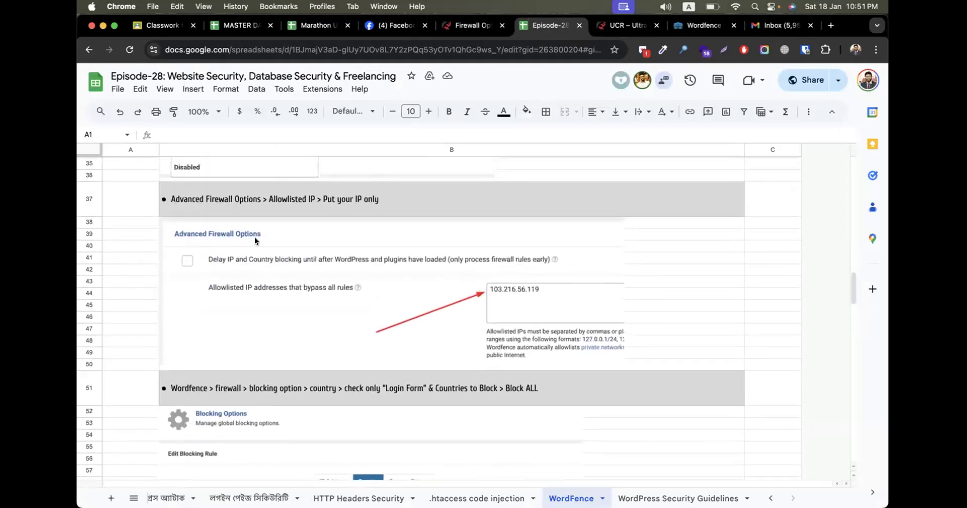
scroll(254, 240, "down", 5)
left_click(468, 26)
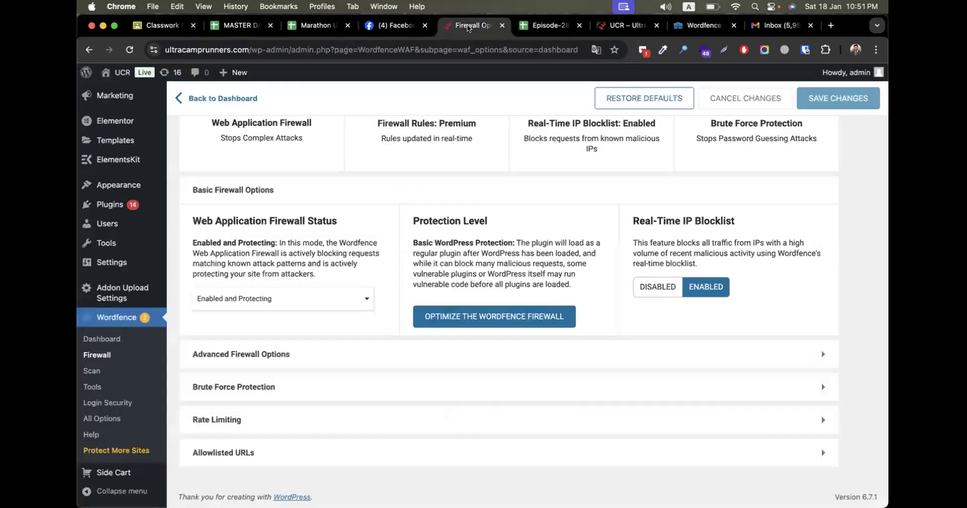
left_click(255, 355)
scroll(368, 359, "down", 1)
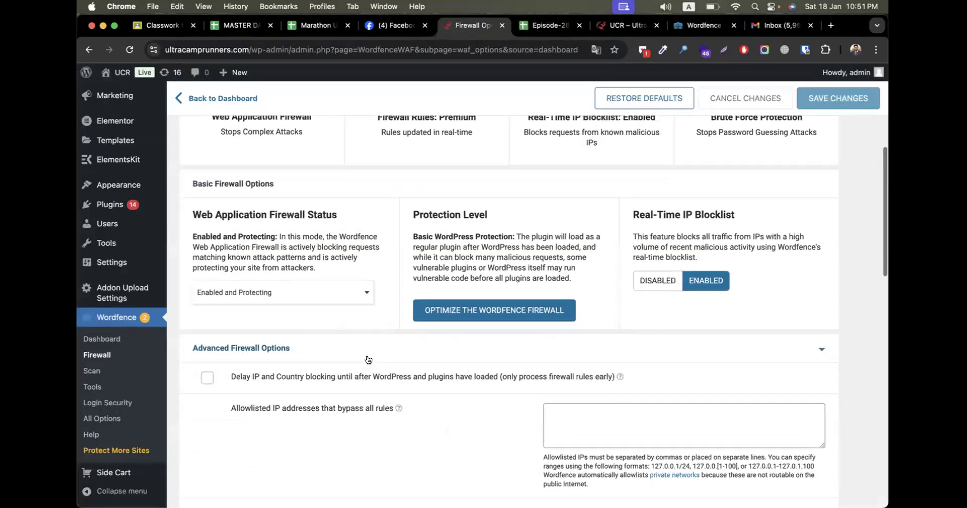
scroll(368, 359, "down", 5)
left_click(207, 213)
left_click(679, 276)
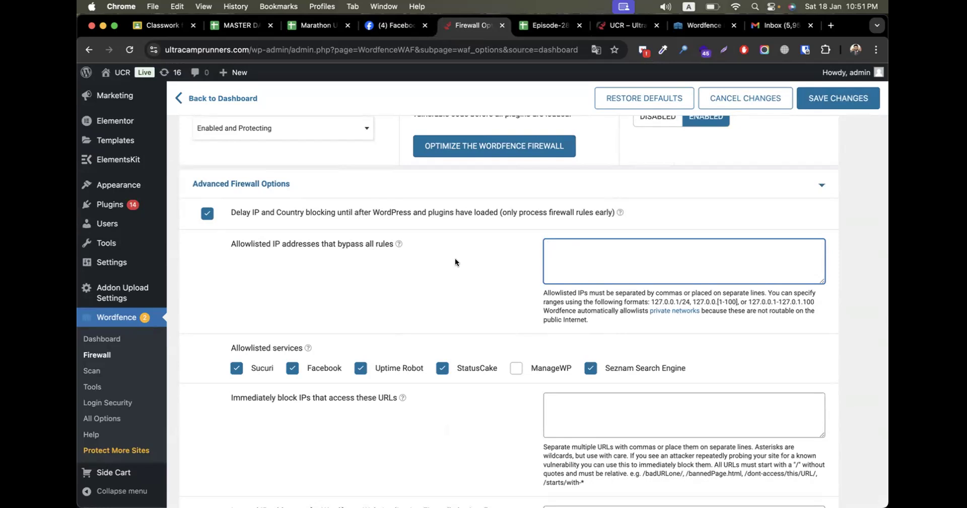
left_click(207, 213)
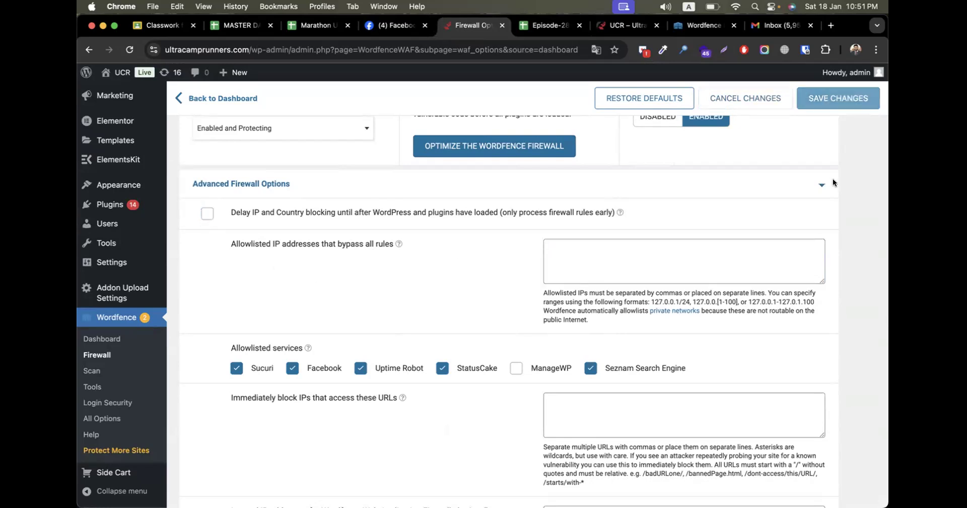
left_click(821, 184)
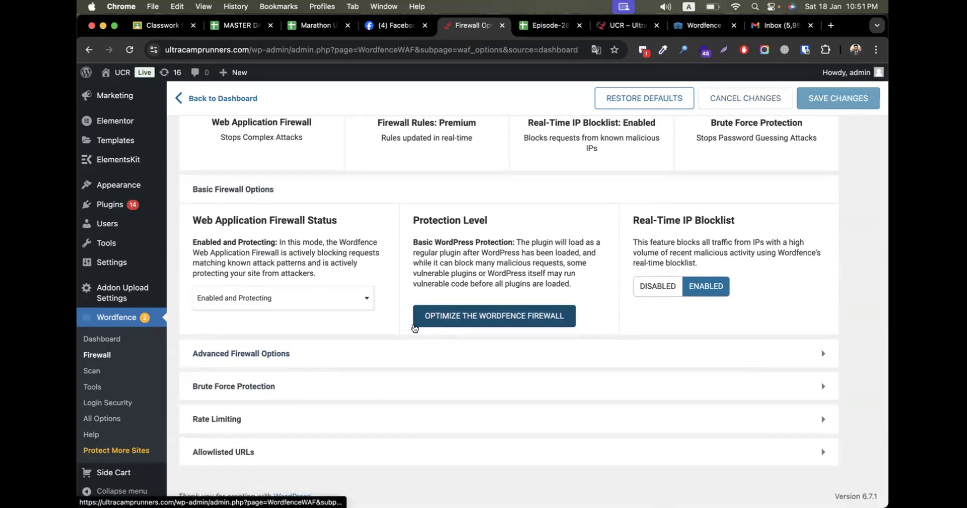
- Set the lockout after login failures to 3 in Wordfence's Brute Force Protection options
left_click(275, 386)
scroll(345, 301, "down", 3)
scroll(342, 300, "down", 5)
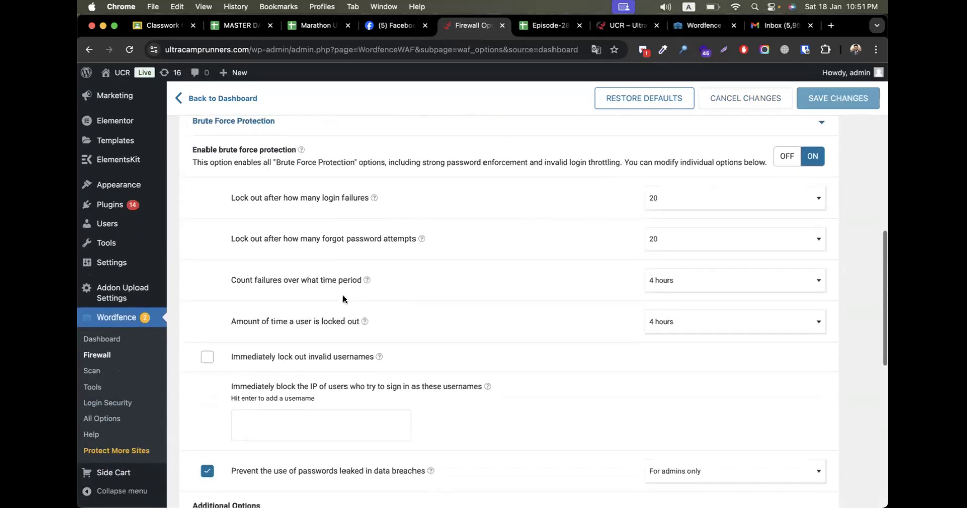
scroll(340, 315, "up", 1)
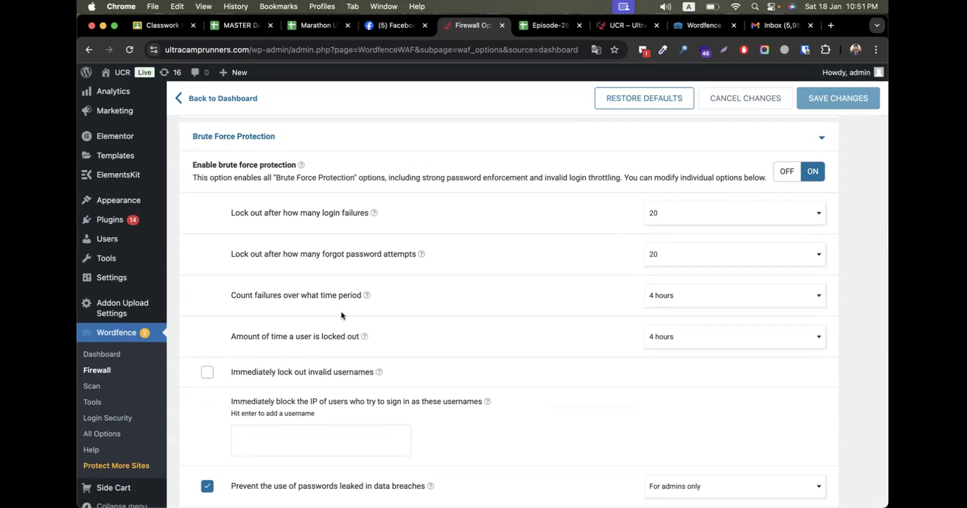
left_click(660, 218)
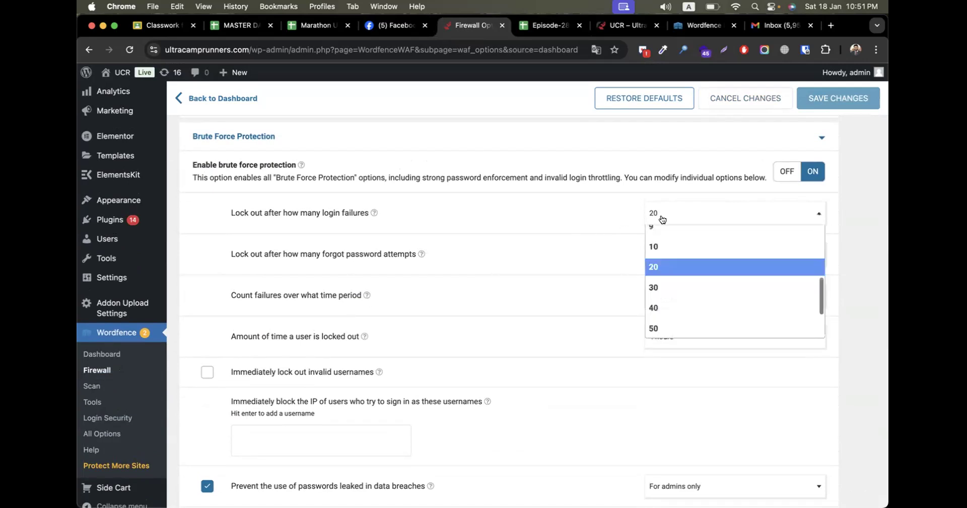
scroll(666, 262, "up", 5)
left_click(666, 263)
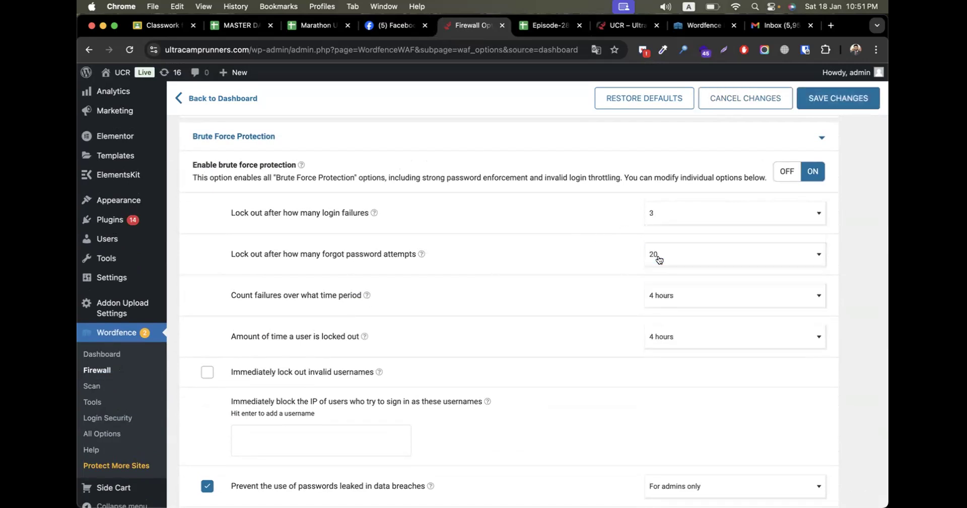
- Set the time period over which login failures are counted to 1 hour
double_click(356, 210)
left_click(685, 296)
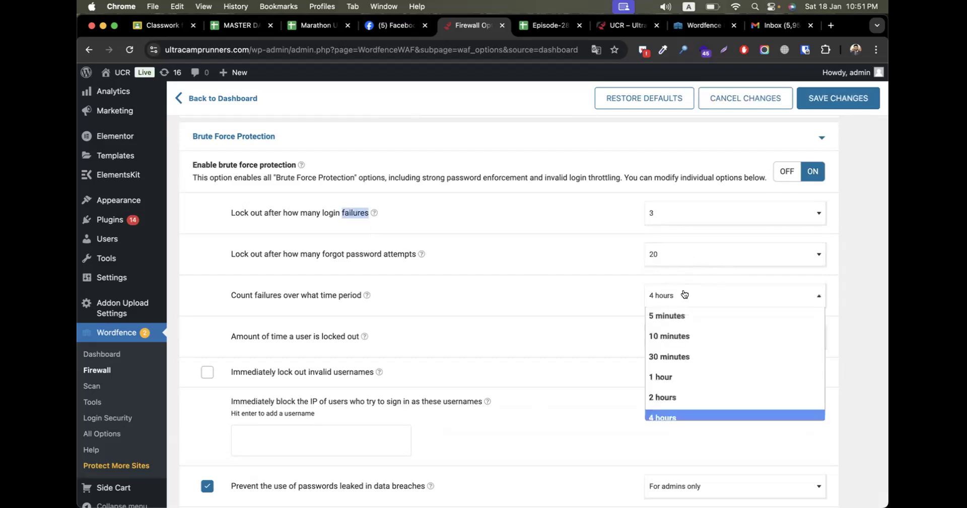
left_click(677, 382)
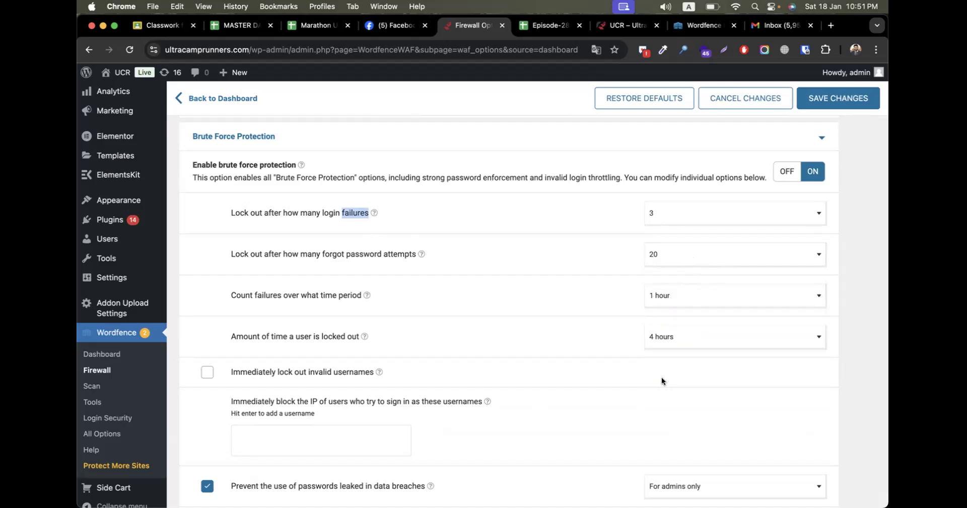
- Set the lockout after forgot password attempts to 3
left_click(698, 260)
scroll(691, 308, "up", 4)
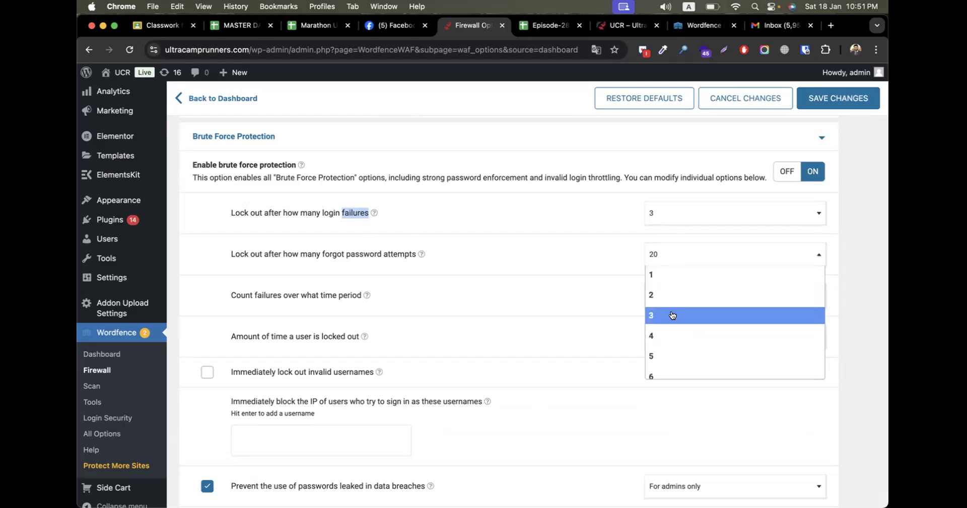
left_click(671, 315)
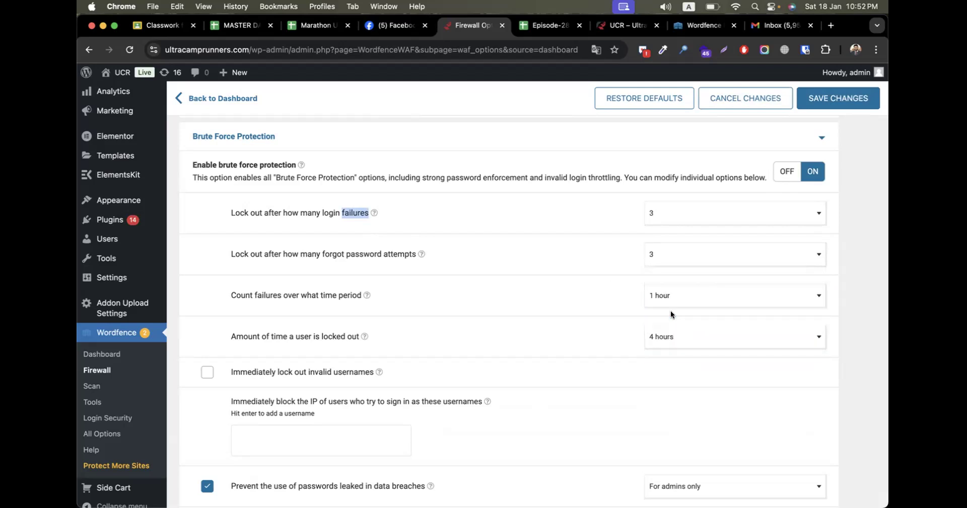
- Set the amount of time a user is locked out to 1 day
left_click(678, 334)
scroll(684, 371, "down", 3)
scroll(685, 370, "down", 3)
scroll(680, 378, "up", 2)
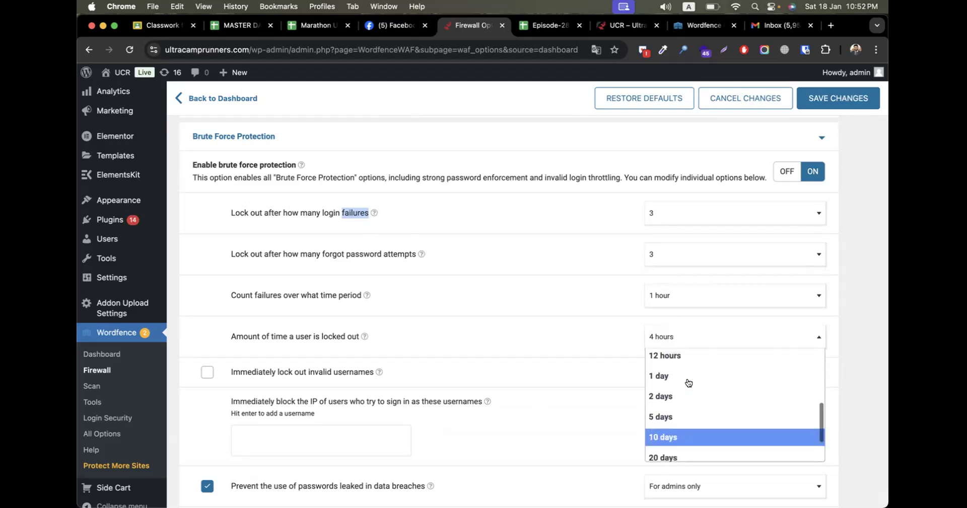
left_click(676, 381)
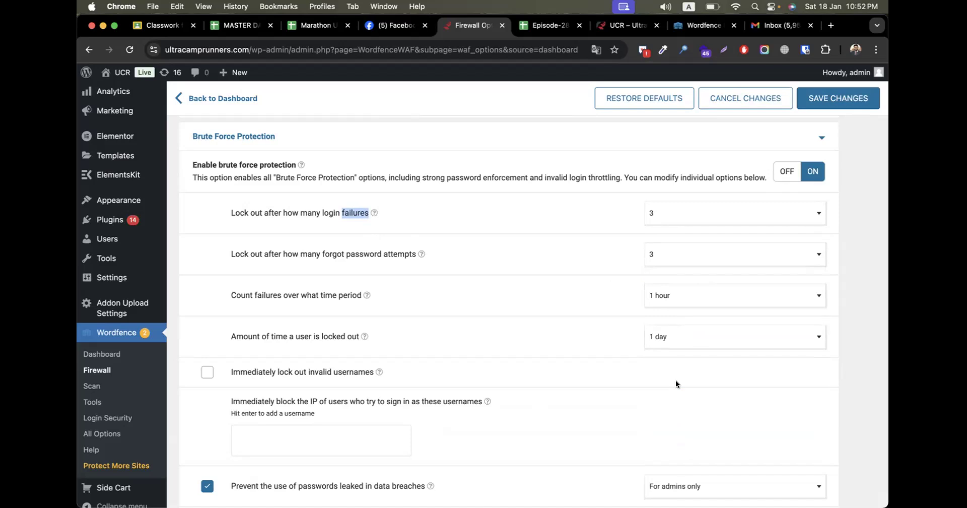
- Count failures over a period of 1 day, lock users out for 1 month, and save the brute force settings
left_click(679, 304)
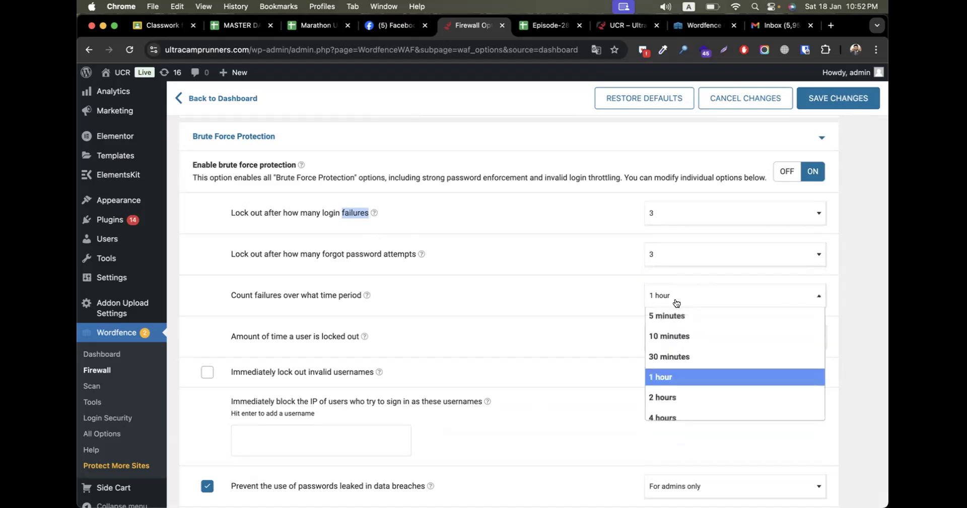
scroll(678, 366, "down", 3)
left_click(665, 406)
left_click(670, 346)
scroll(677, 388, "down", 3)
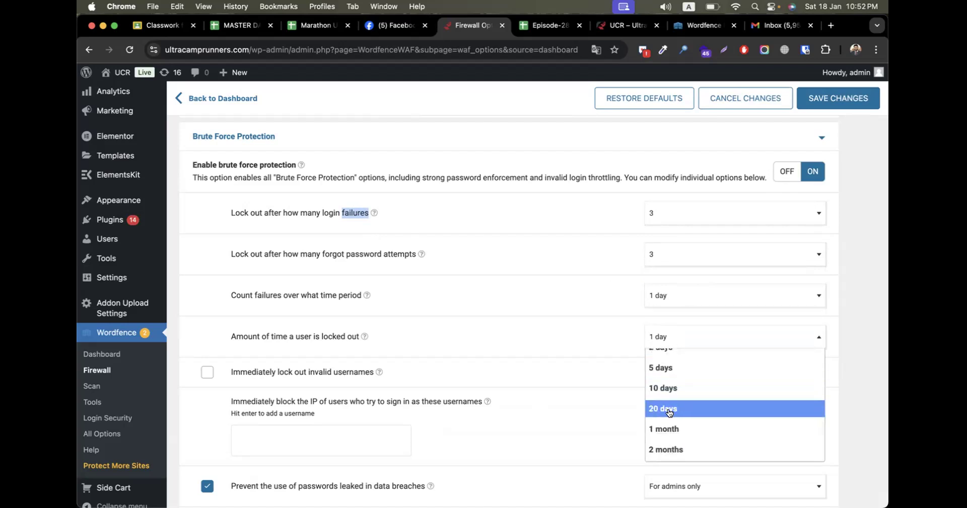
left_click(668, 425)
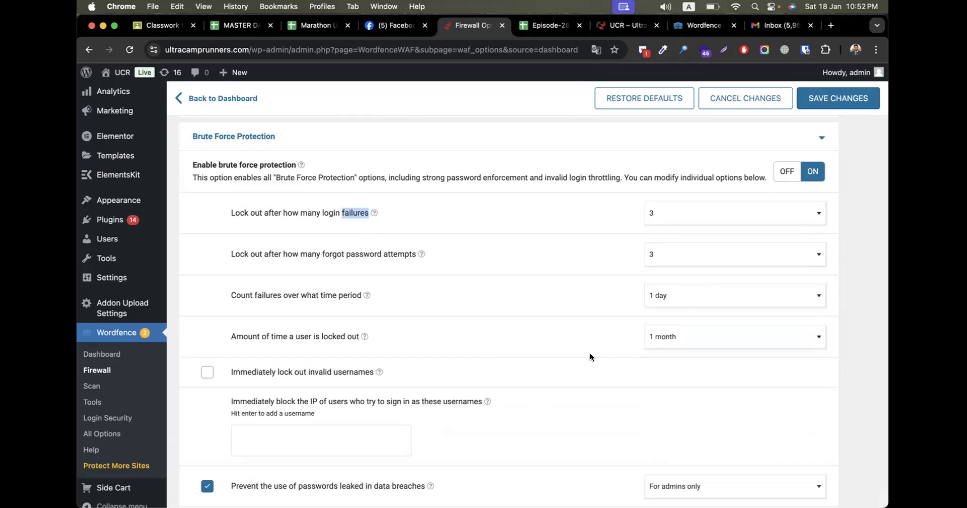
left_click(830, 99)
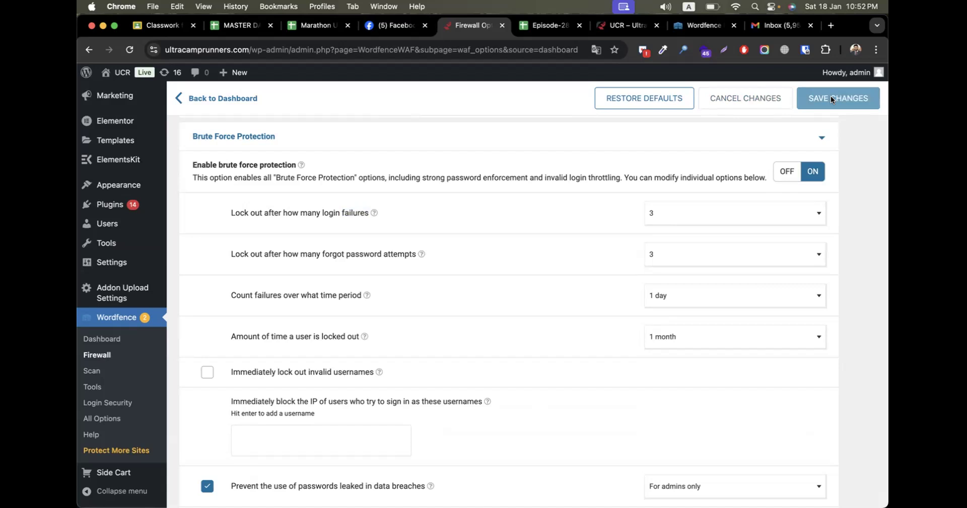
- Enable the immediate lockout of invalid usernames in the brute force options
scroll(574, 243, "down", 3)
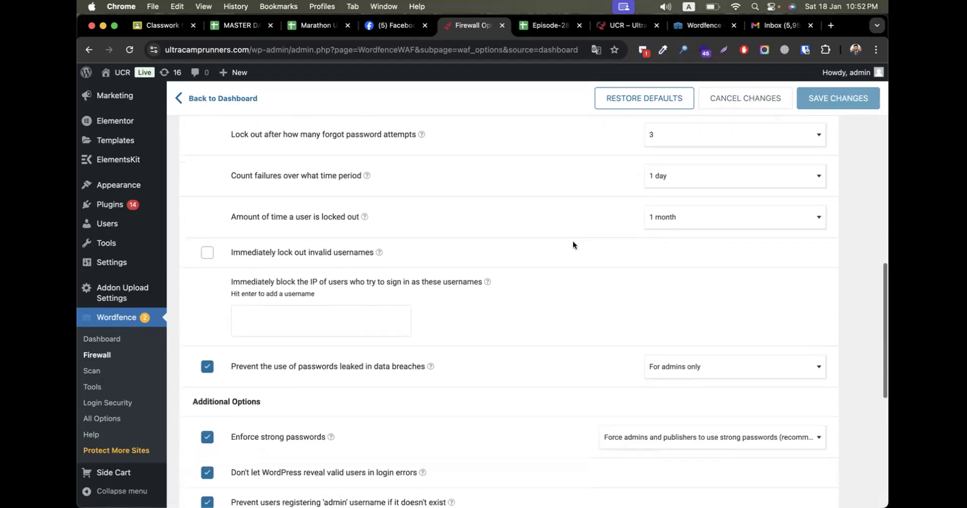
scroll(572, 245, "up", 2)
scroll(573, 245, "down", 3)
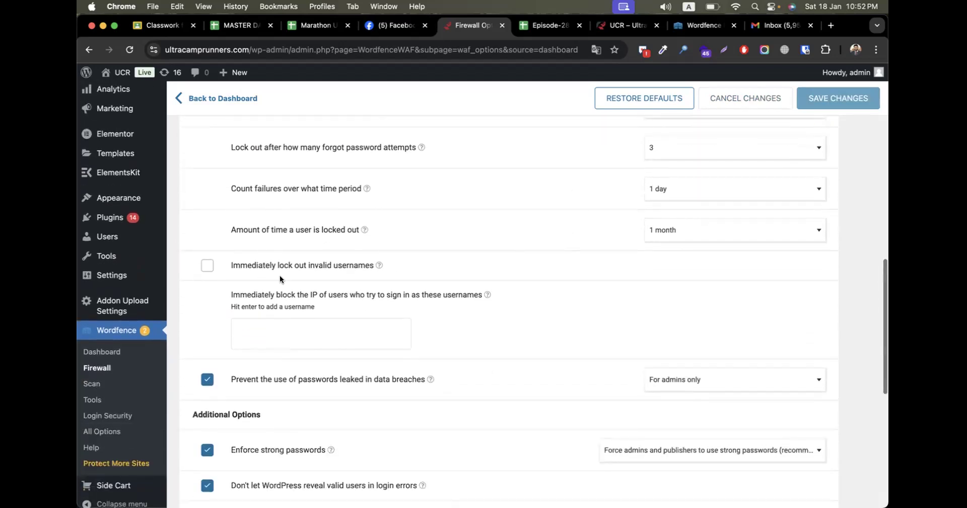
left_click(206, 267)
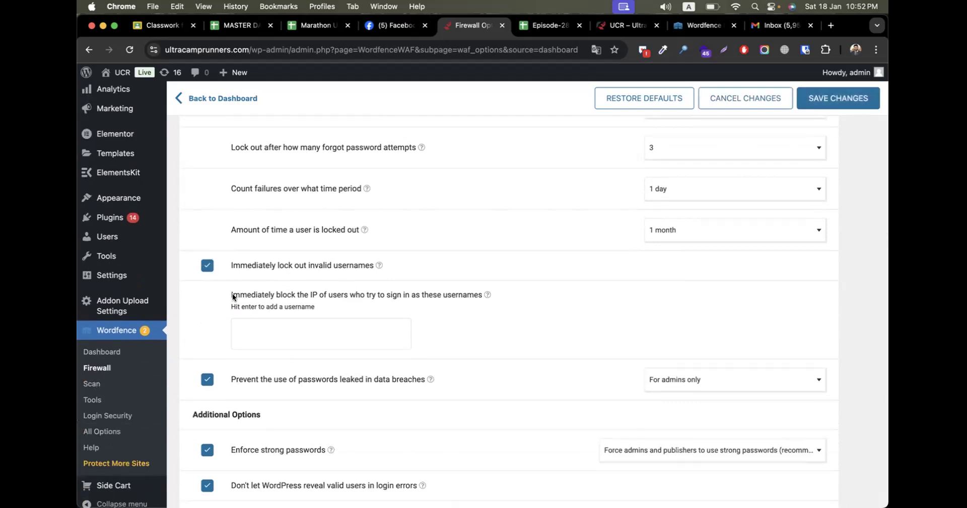
- Add administration, adminpass, pass, pass123 and pass1234 to the usernames whose sign-in IPs are blocked immediately, and save the changes
left_click(273, 324)
type("administration")
key("Return")
type("a")
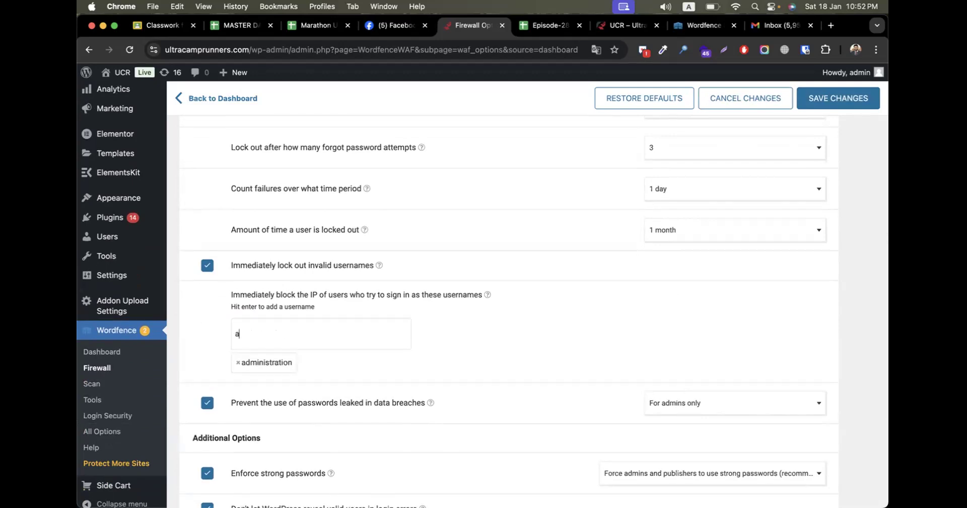
type("dminpass")
key("Return")
type("pass")
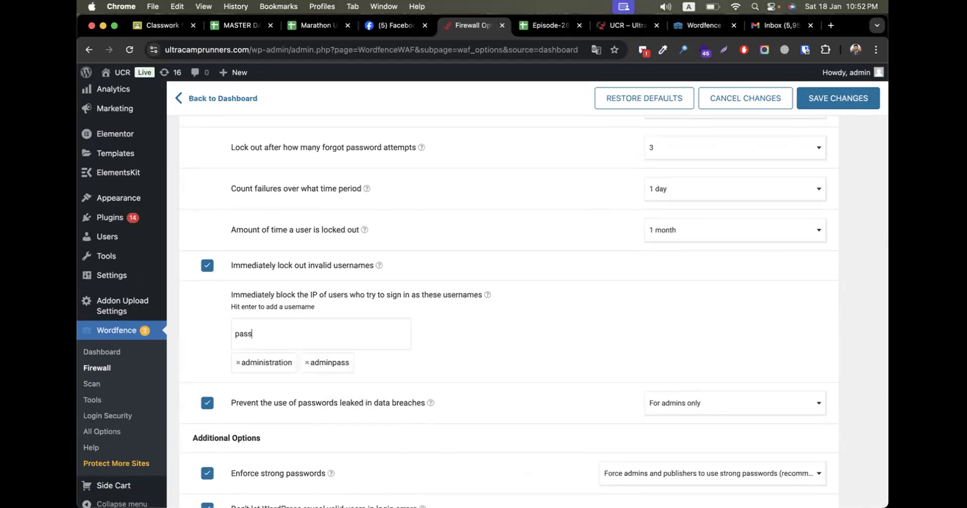
key("Return")
type("pass123")
key("Return")
type("pass1234")
key("Return")
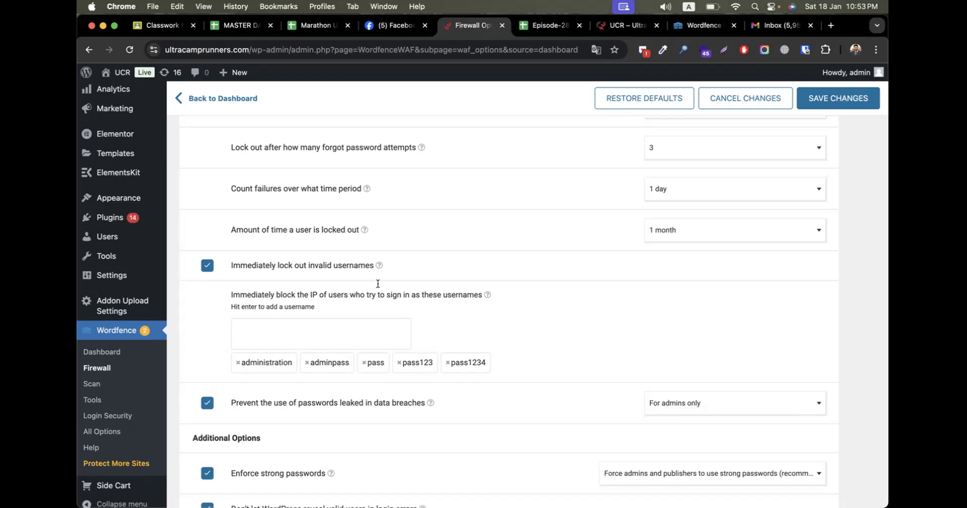
left_click(837, 97)
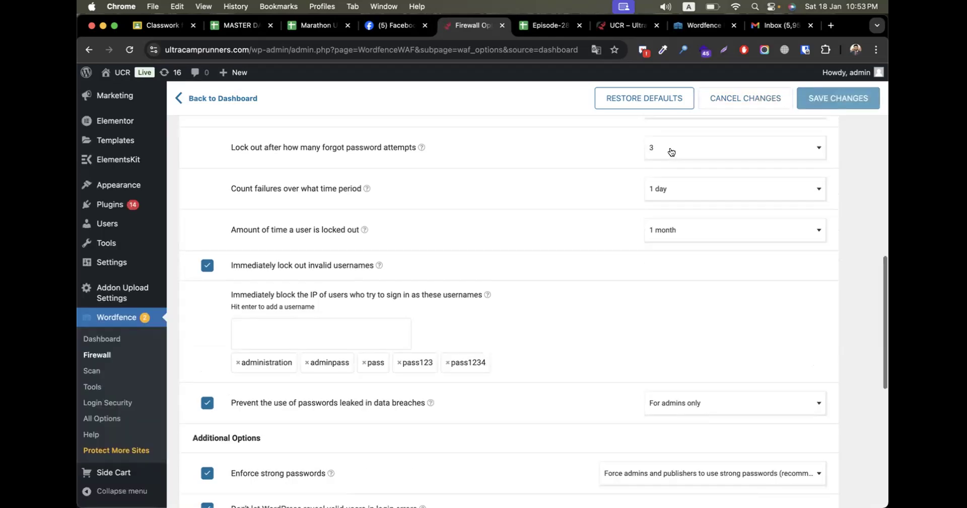
- Look over the Rate Limiting options, and collapse the Brute Force Protection and Rate Limiting sections
scroll(512, 319, "down", 10)
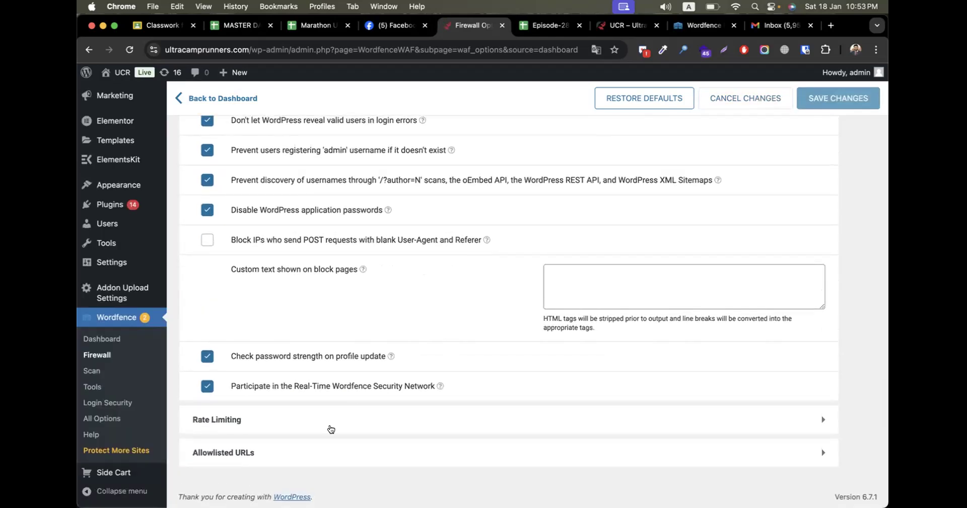
left_click(319, 420)
scroll(379, 325, "down", 3)
scroll(379, 325, "up", 20)
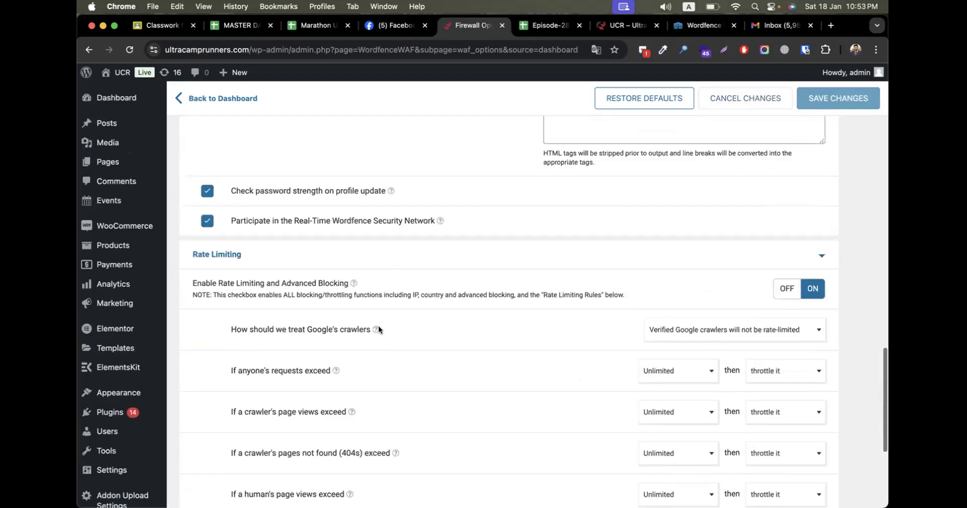
scroll(379, 325, "down", 8)
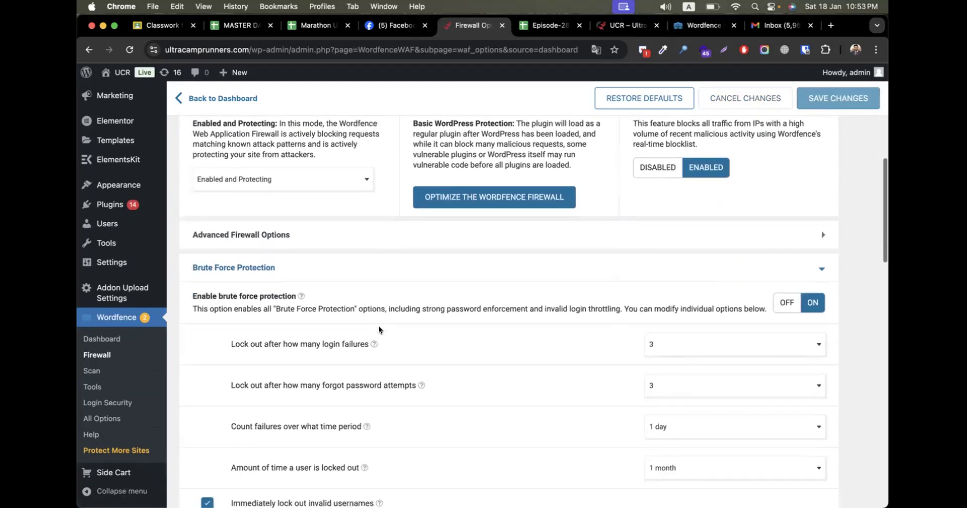
left_click(416, 272)
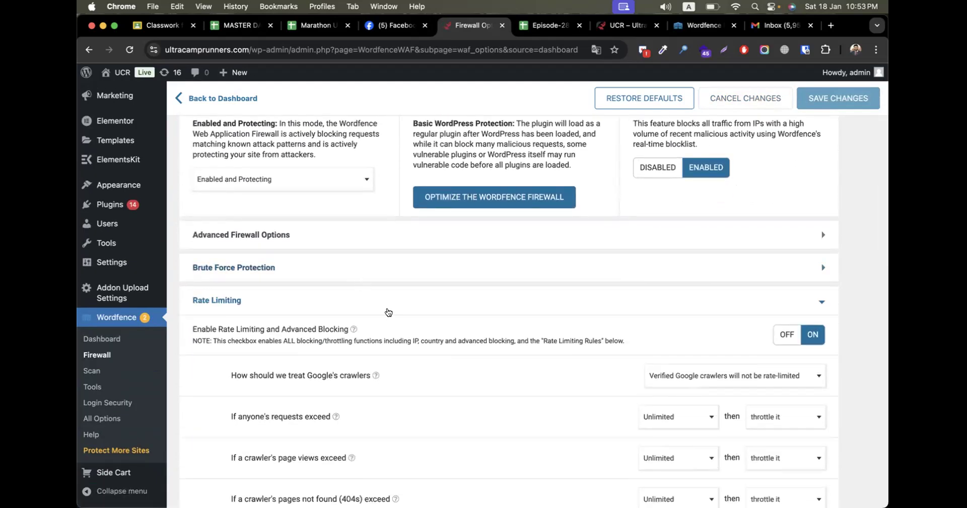
left_click(383, 301)
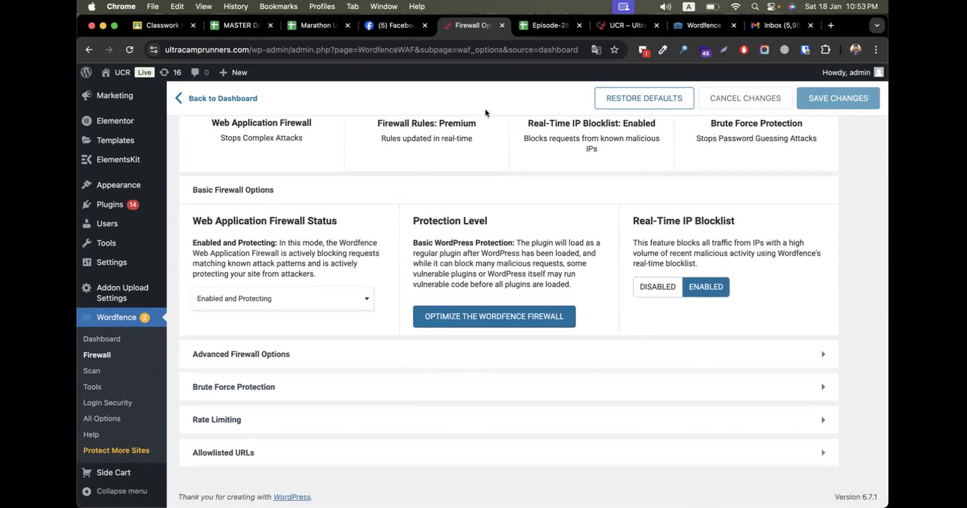
- Check the WordFence sheet's instructions on the WAF rules and look for the matching section on the firewall options page
left_click(550, 29)
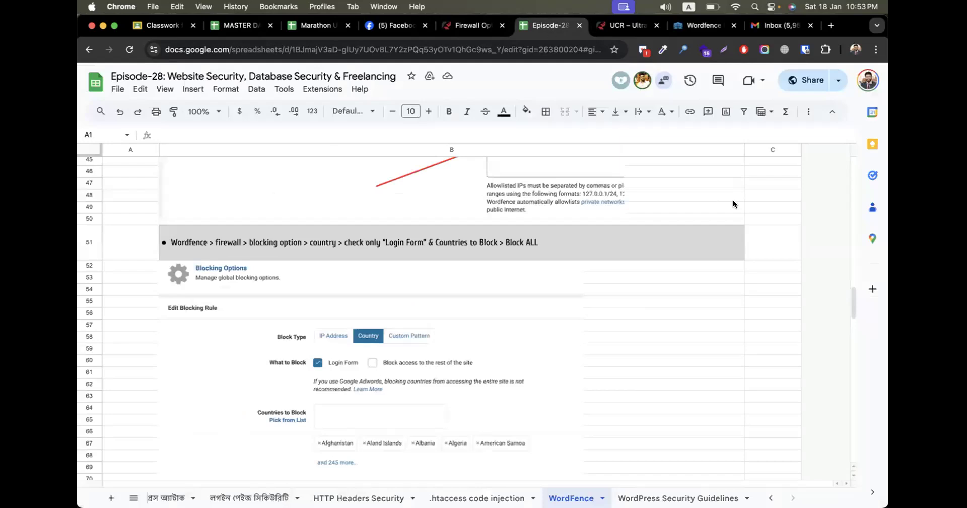
left_click(757, 205)
scroll(757, 204, "down", 10)
scroll(757, 204, "down", 4)
scroll(757, 204, "up", 6)
scroll(756, 205, "down", 4)
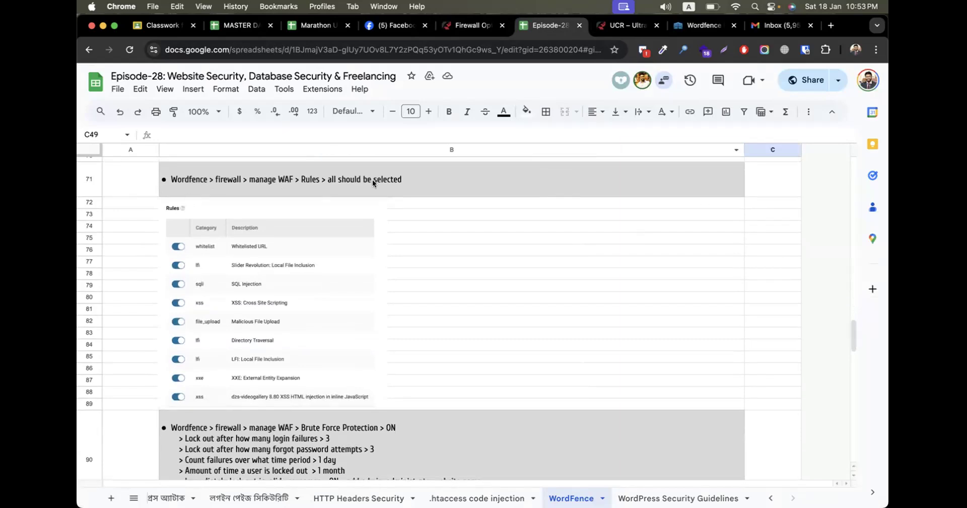
left_click(468, 29)
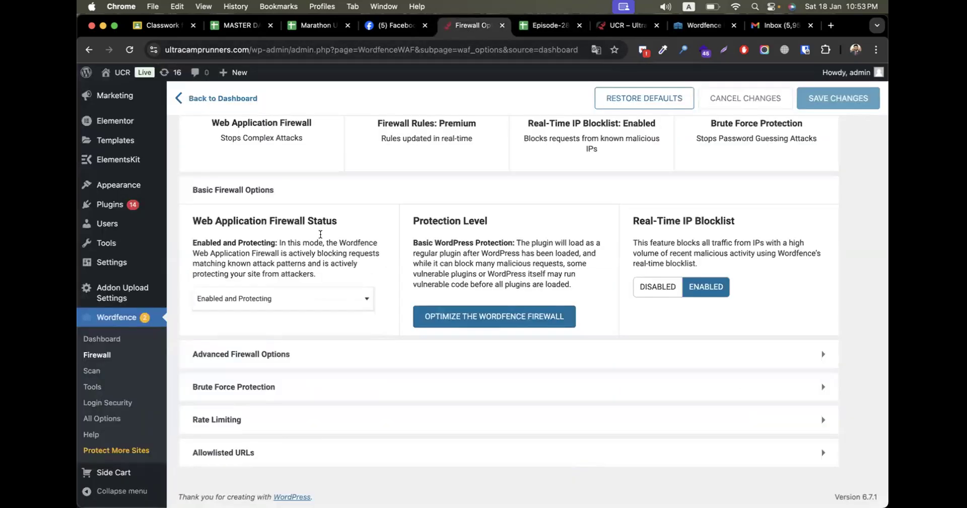
scroll(293, 378, "up", 2)
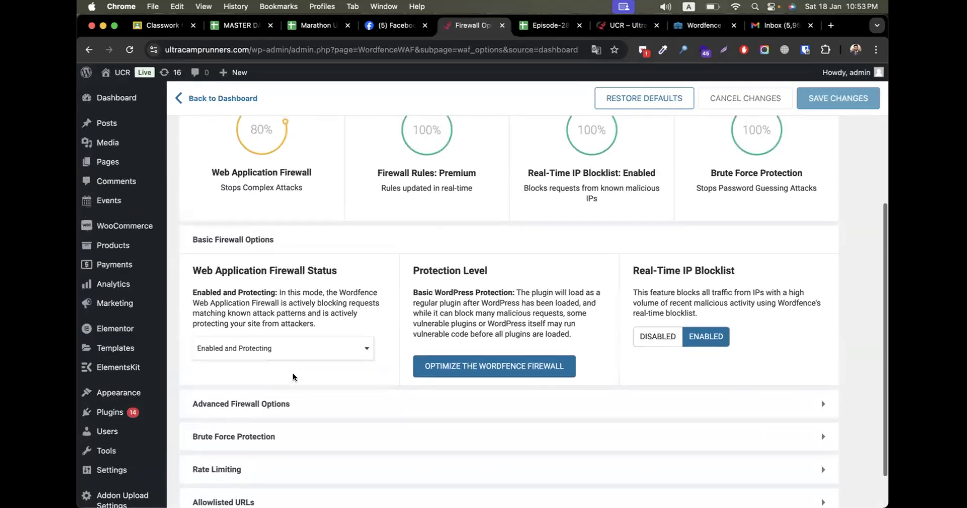
scroll(294, 377, "down", 2)
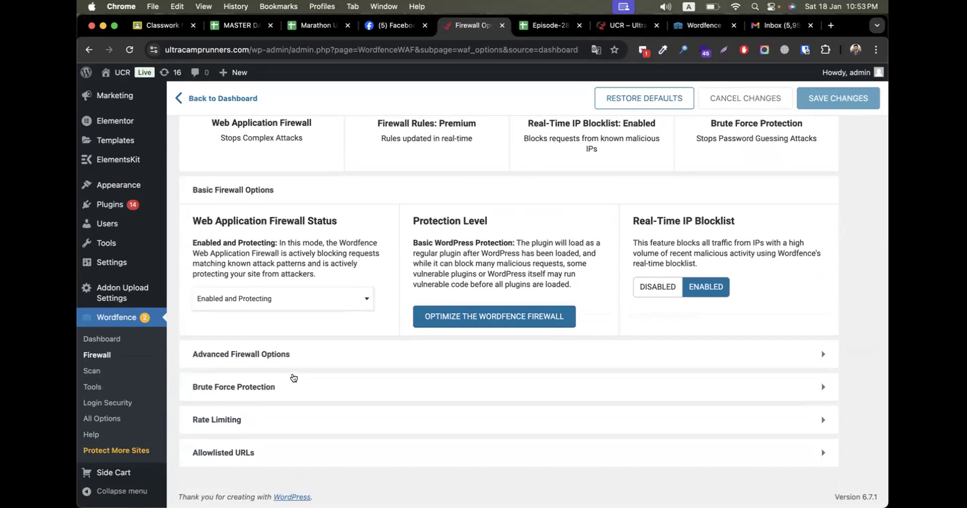
- Open Wordfence's All Options page and check the Rate Limiting section under Firewall Options for the WAF rules
left_click(102, 418)
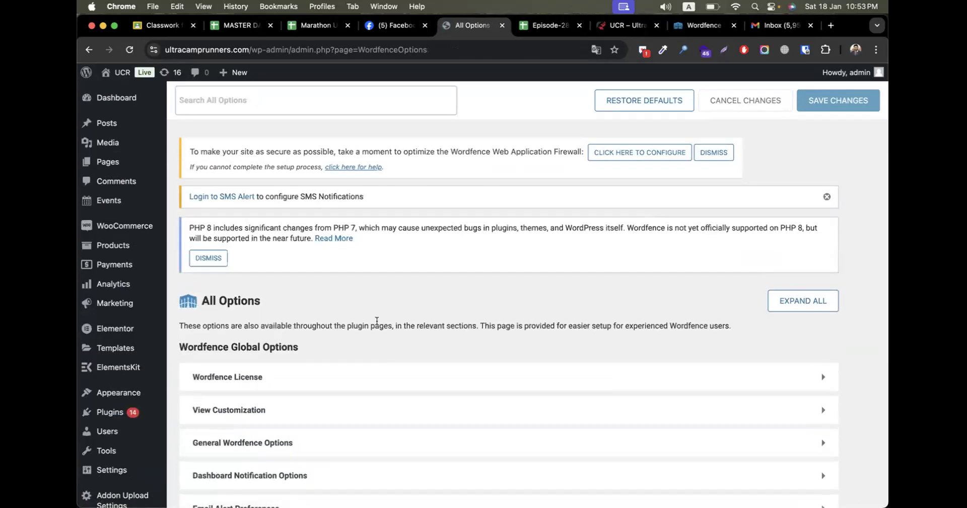
scroll(376, 321, "down", 3)
scroll(377, 321, "down", 3)
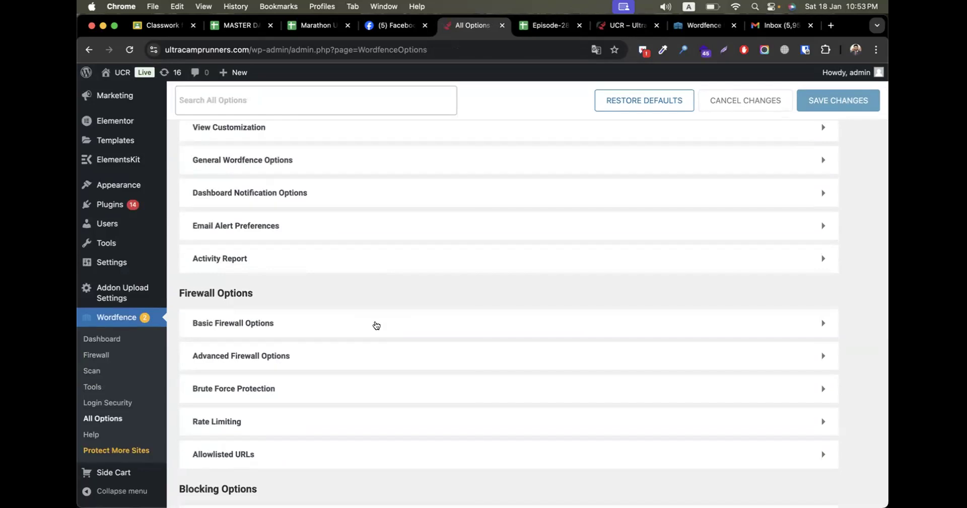
left_click(286, 417)
scroll(367, 373, "down", 4)
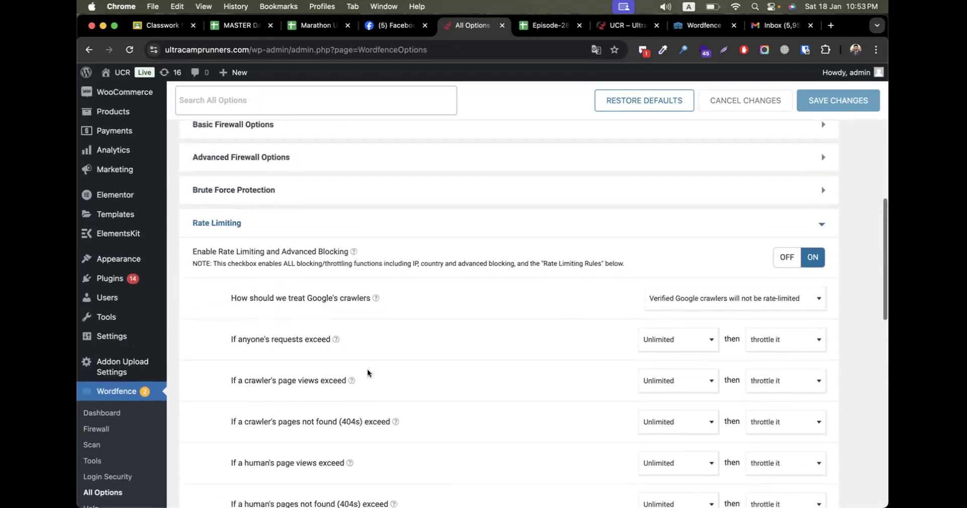
left_click(336, 227)
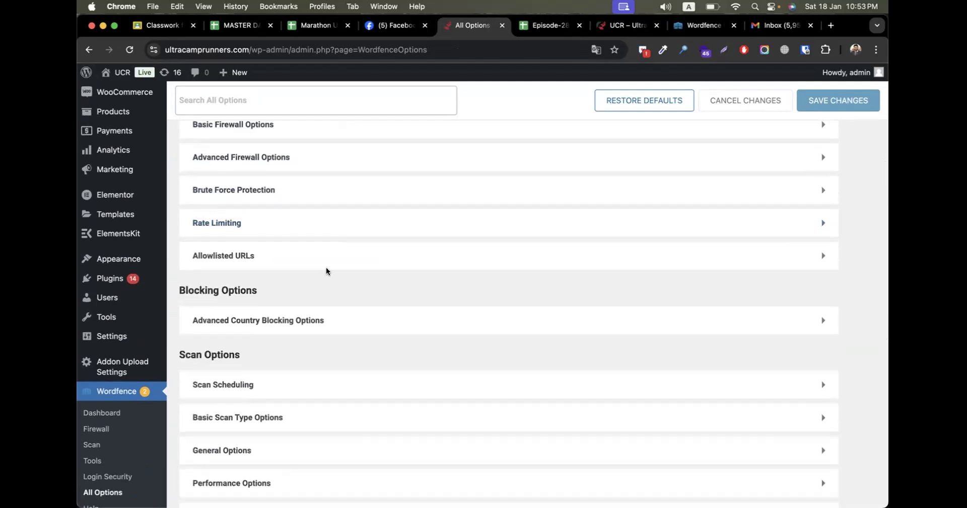
scroll(328, 272, "up", 2)
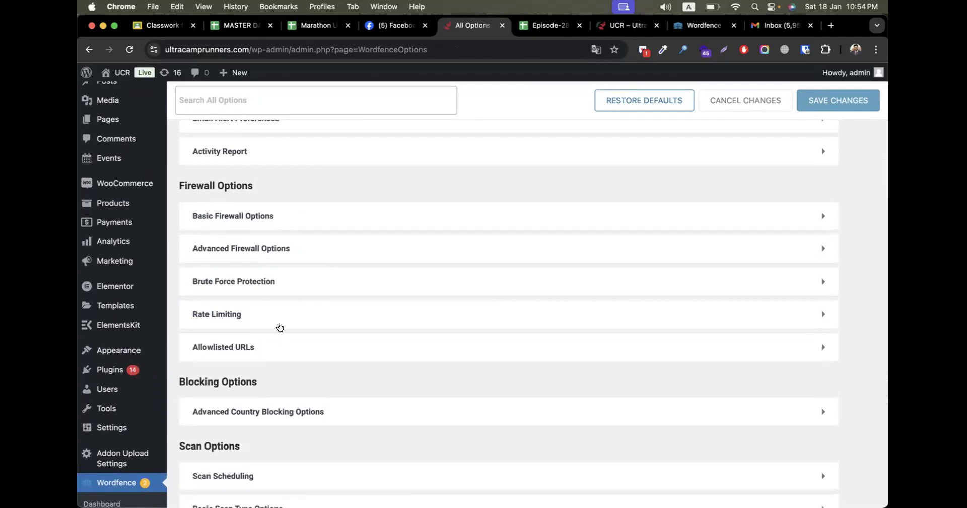
- Turn off preventing users from registering the 'admin' username in the Brute Force Protection options, and save the changes
left_click(287, 282)
scroll(292, 302, "down", 10)
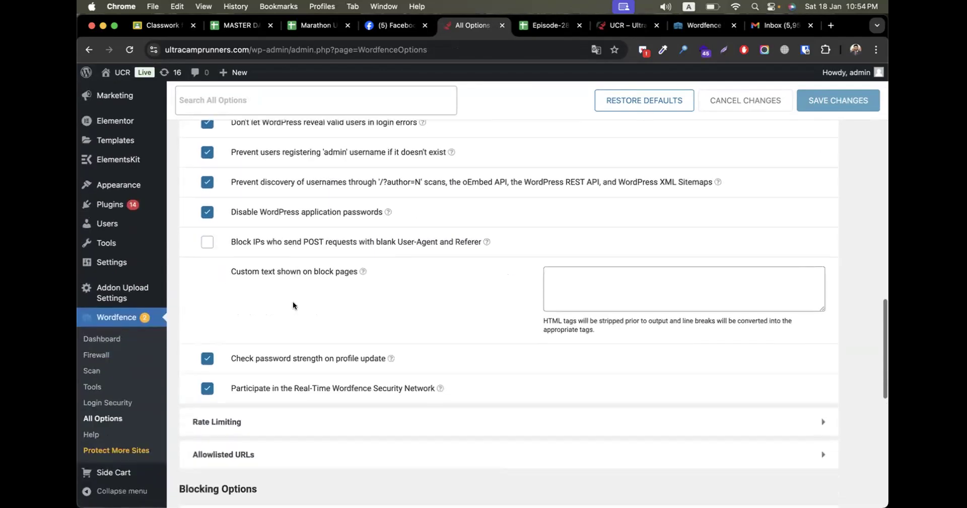
scroll(293, 305, "down", 2)
scroll(294, 305, "up", 8)
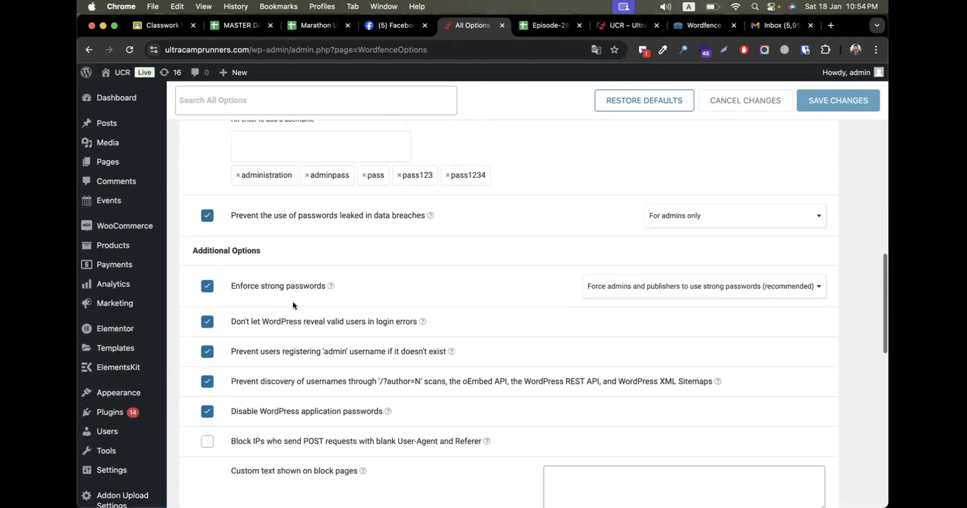
scroll(293, 305, "down", 2)
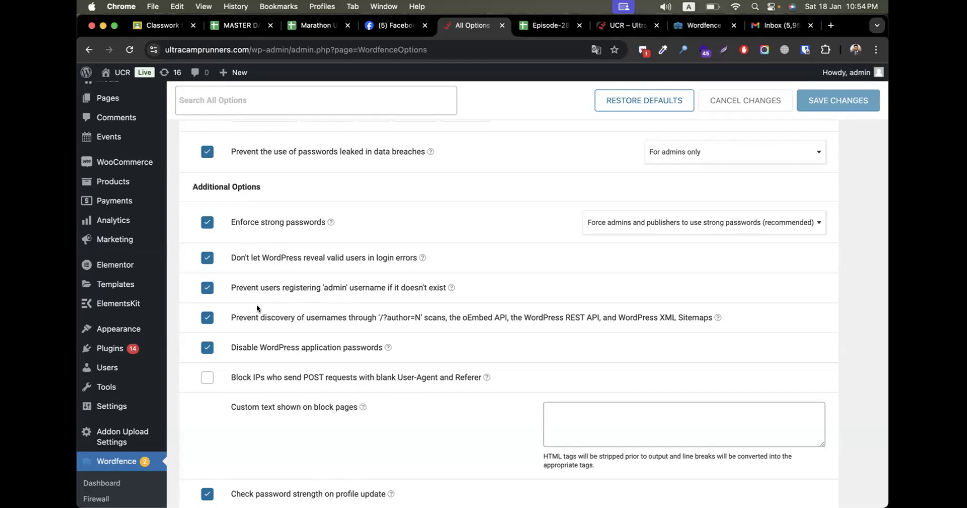
left_click(208, 289)
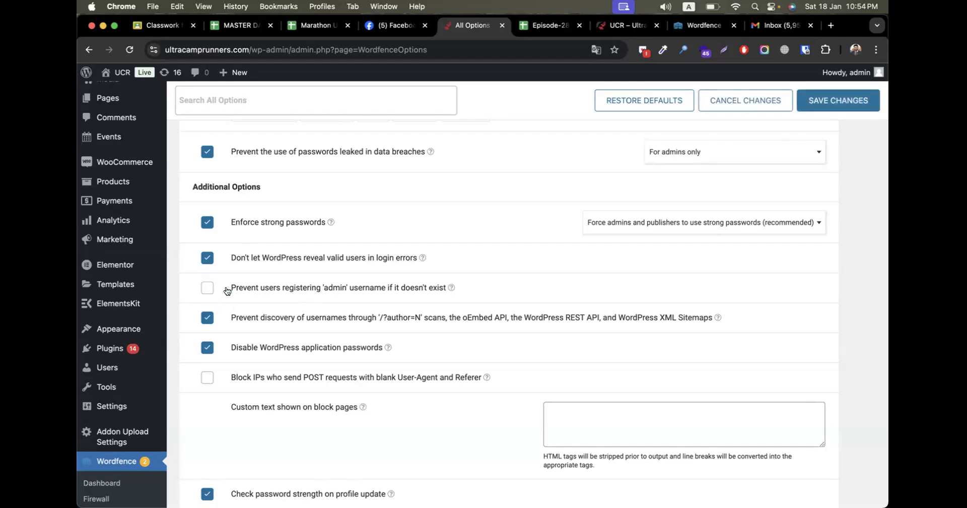
left_click(830, 103)
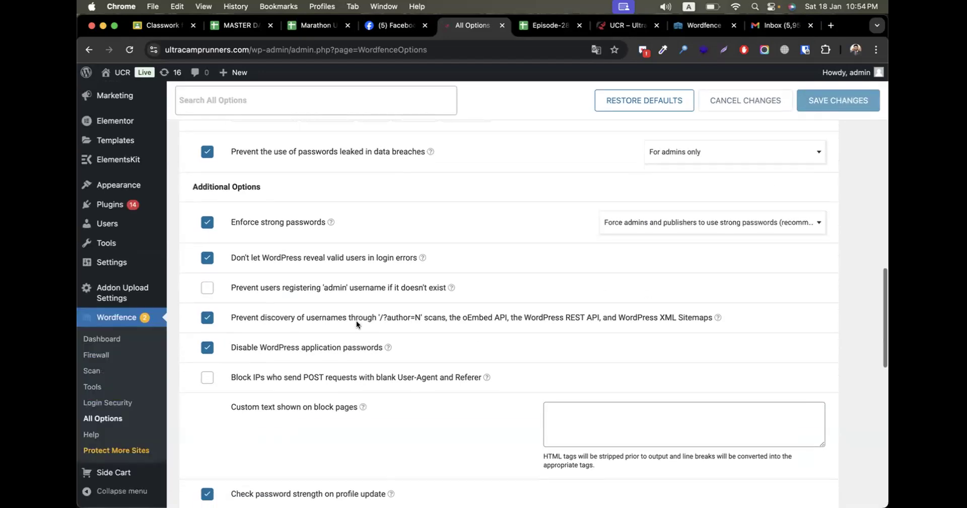
- Open the Wordfence Scan page, dismiss its introduction, start a new scan and follow its progress
scroll(356, 322, "down", 3)
scroll(355, 322, "up", 1)
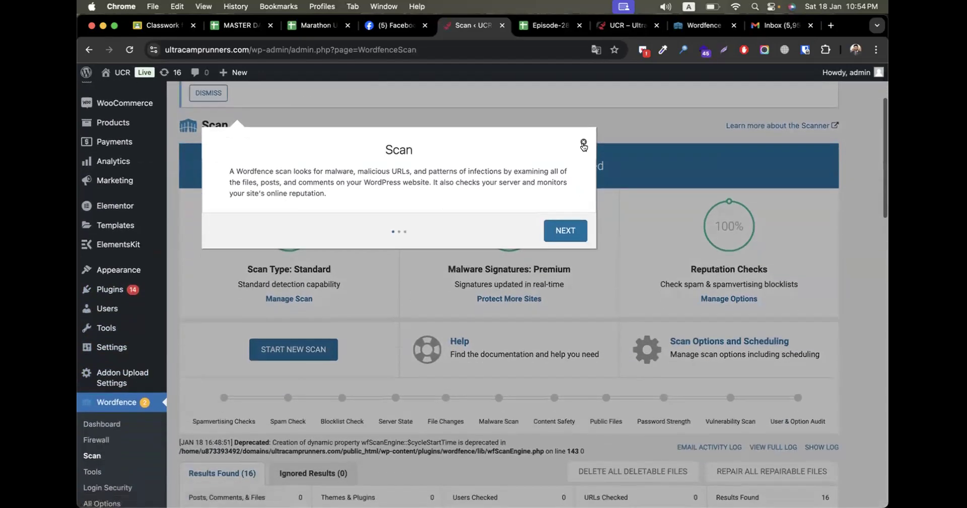
left_click(583, 143)
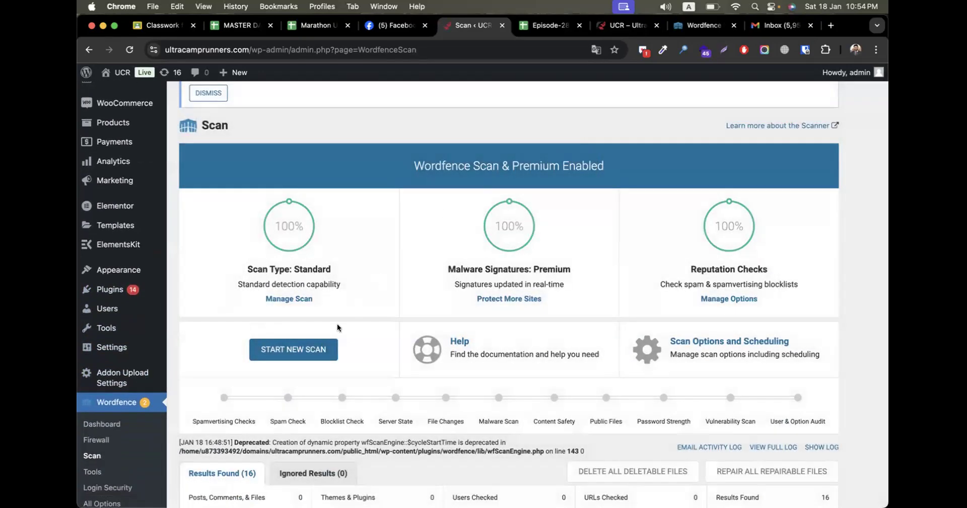
left_click(294, 349)
scroll(432, 298, "down", 3)
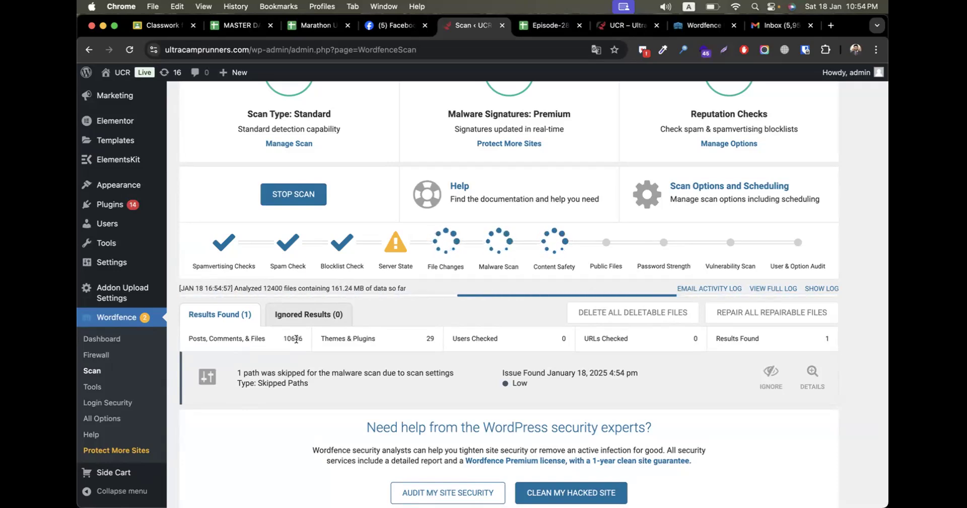
scroll(296, 398, "down", 2)
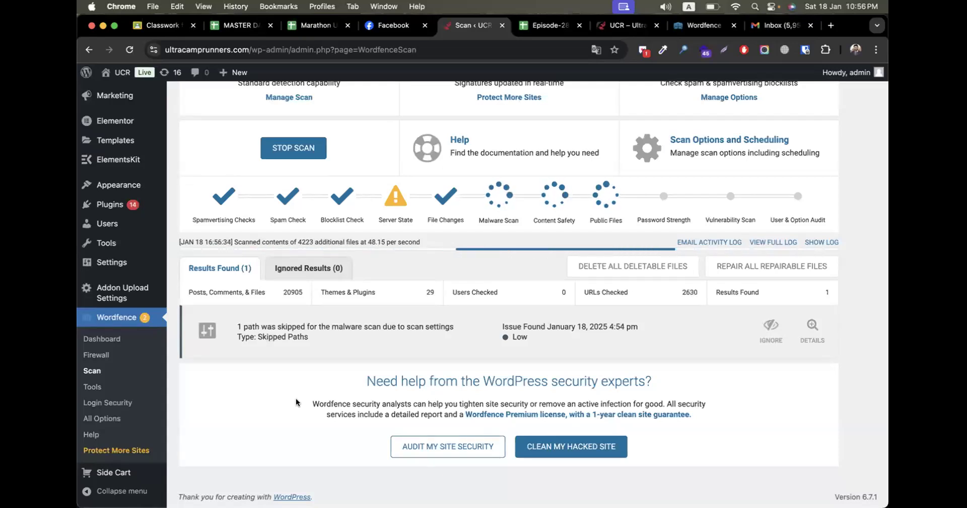
- Switch to the cPanel File Manager, open the .htaccess file of a zoraithost.com subdomain folder, close it and return to the Wordfence scan
key("ctrl+Right")
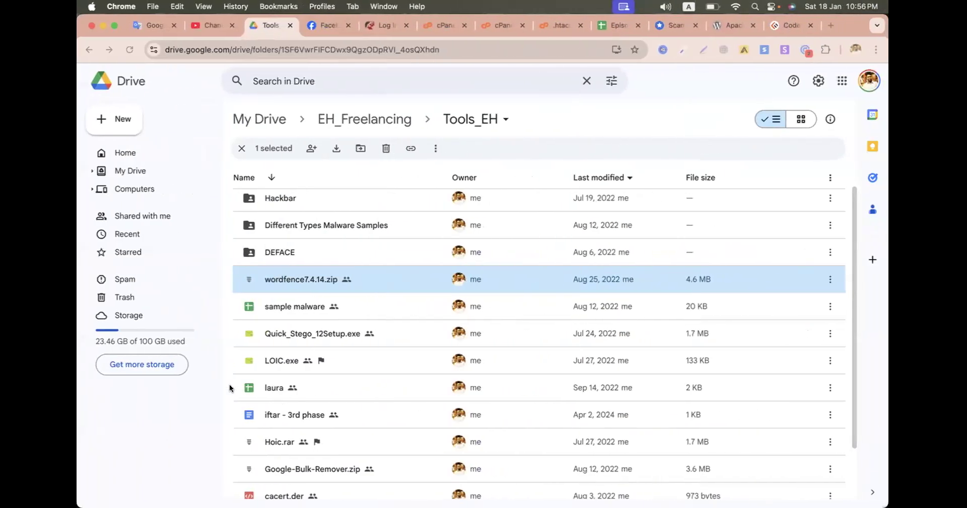
left_click(496, 28)
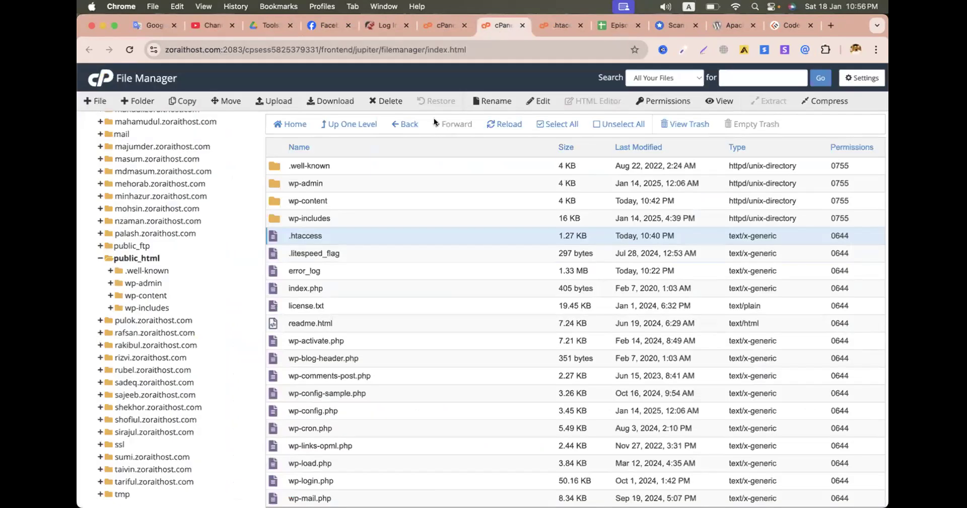
scroll(200, 237, "up", 15)
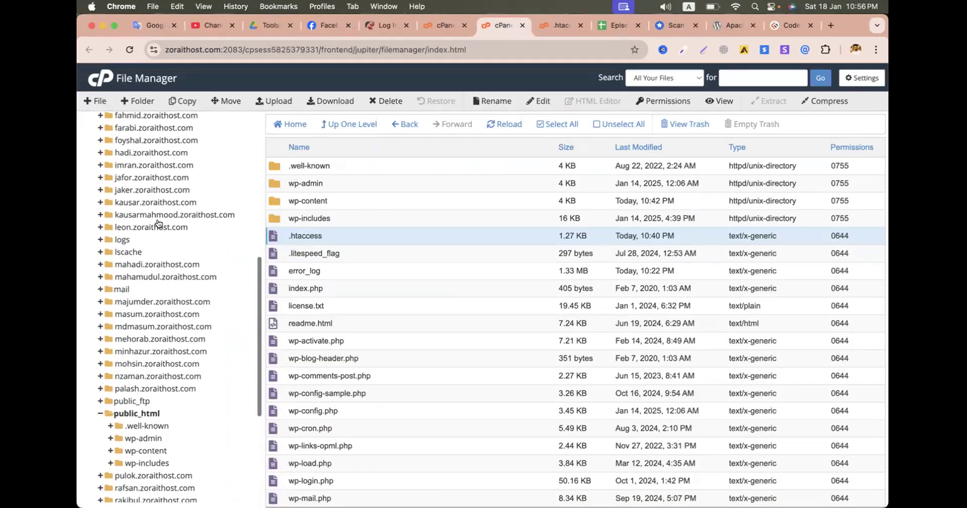
scroll(155, 302, "down", 5)
left_click(143, 258)
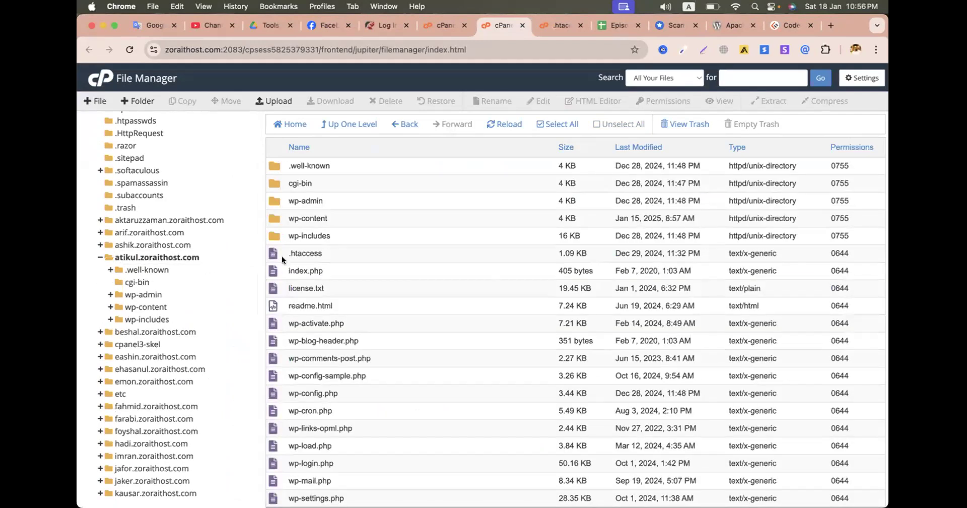
left_click(280, 252)
right_click(280, 252)
left_click(314, 293)
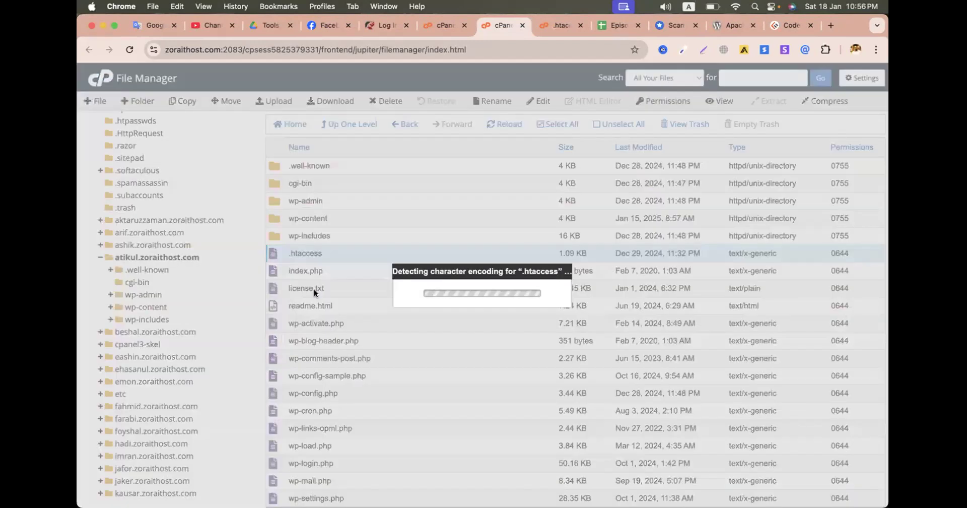
left_click(583, 374)
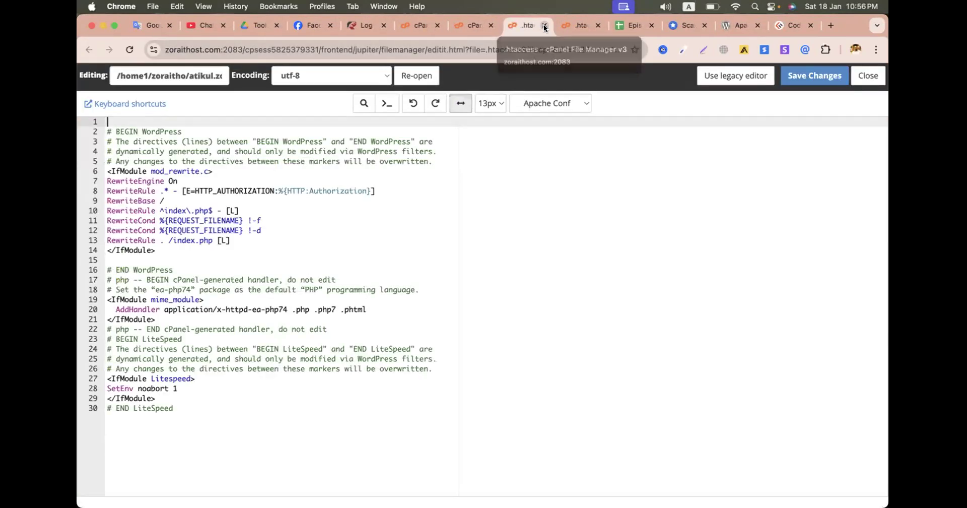
left_click(544, 25)
key("ctrl+Left")
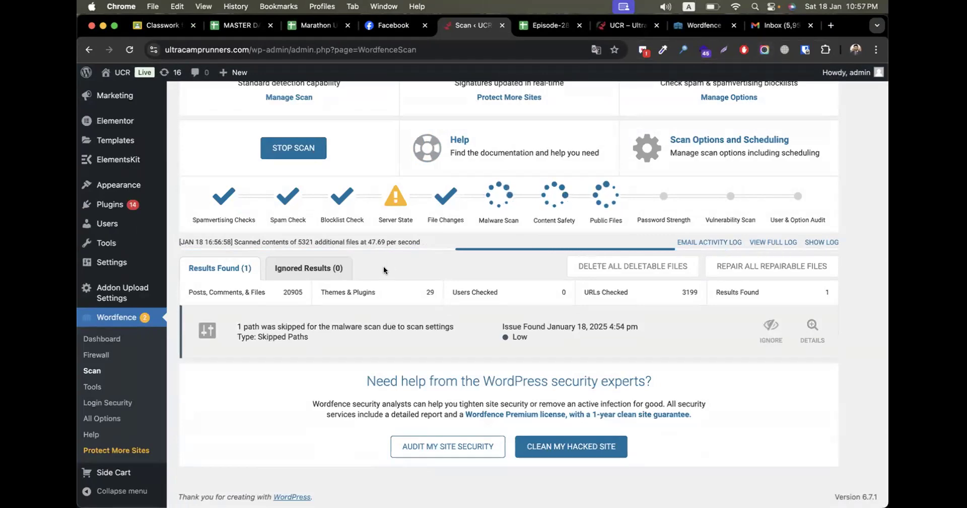
key("ctrl+Right")
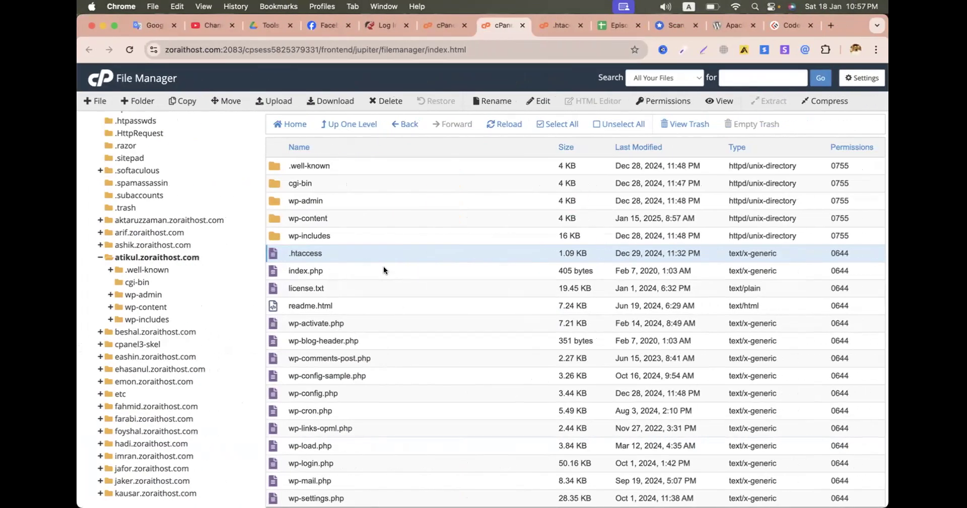
key("ctrl+Left")
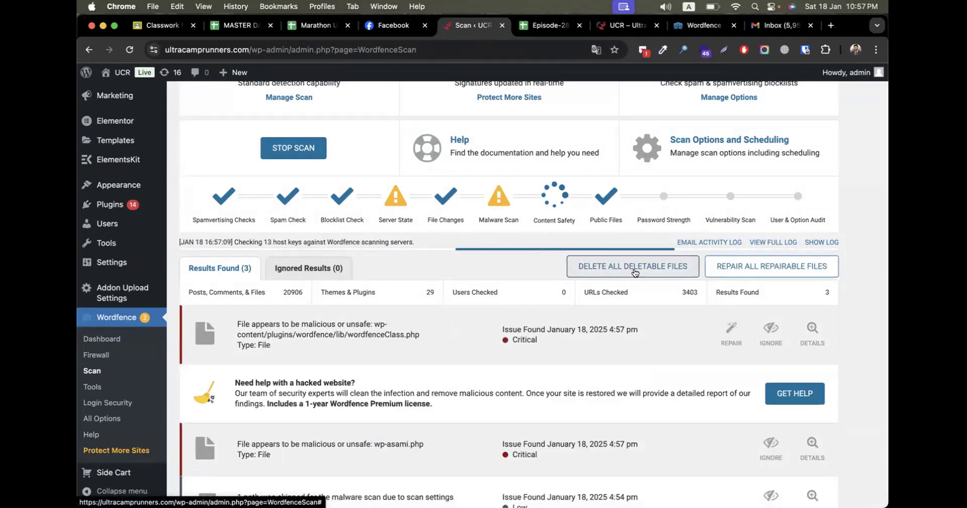
- Delete all deletable files found by the scan, confirm the deletion and close the report
scroll(453, 328, "down", 5)
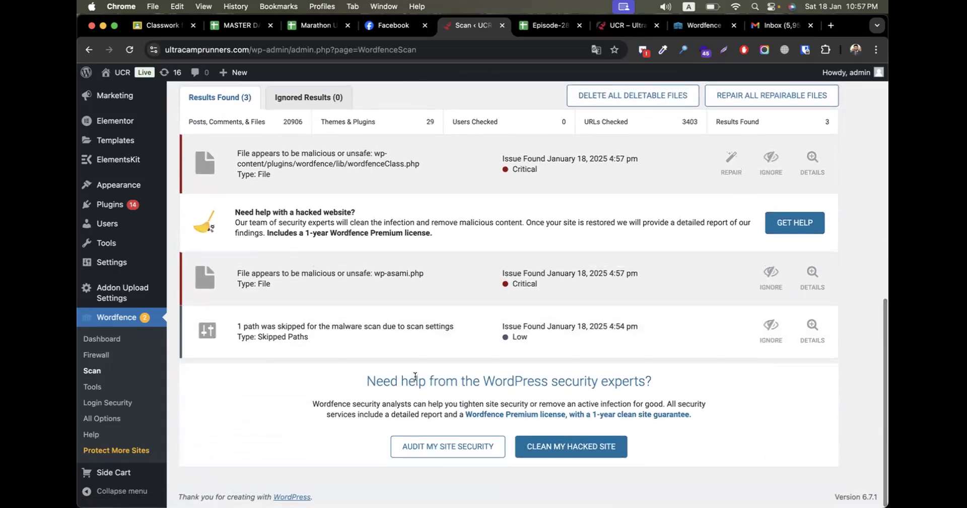
scroll(428, 338, "up", 5)
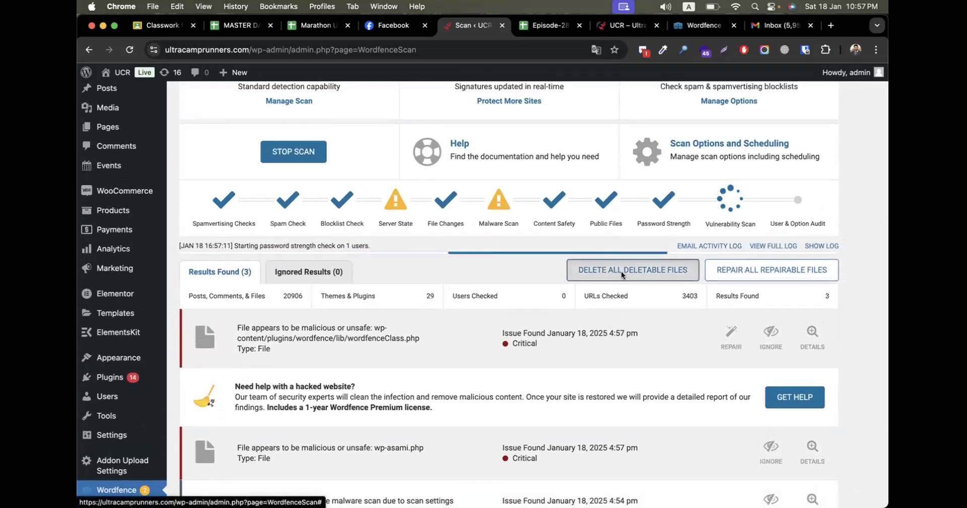
left_click(620, 271)
left_click(558, 355)
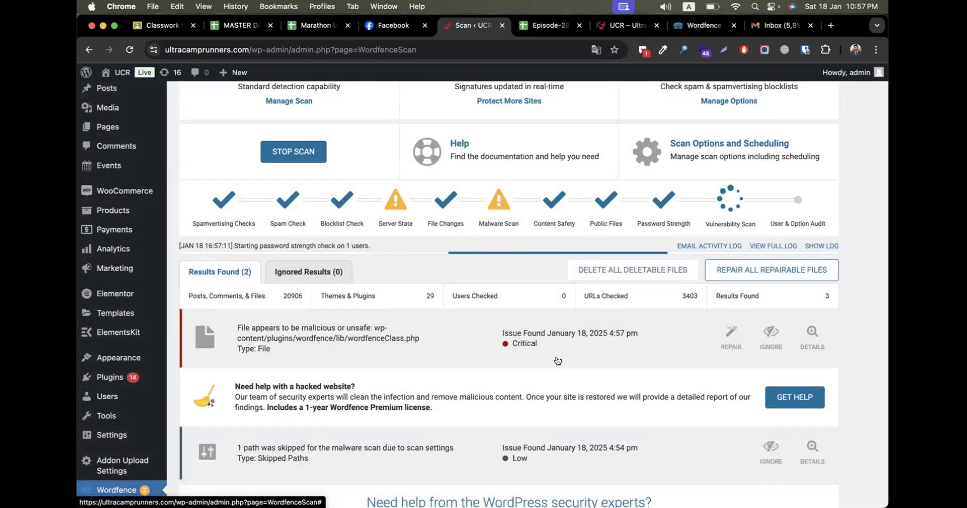
left_click(551, 313)
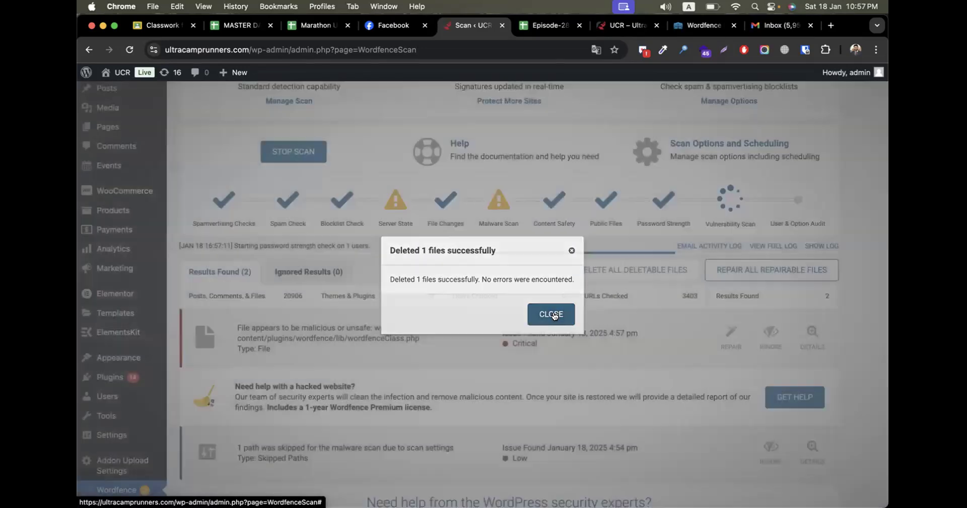
- Examine the plugin upgrade issues in the Wordfence scan results and open the list of installed plugins
scroll(385, 412, "down", 5)
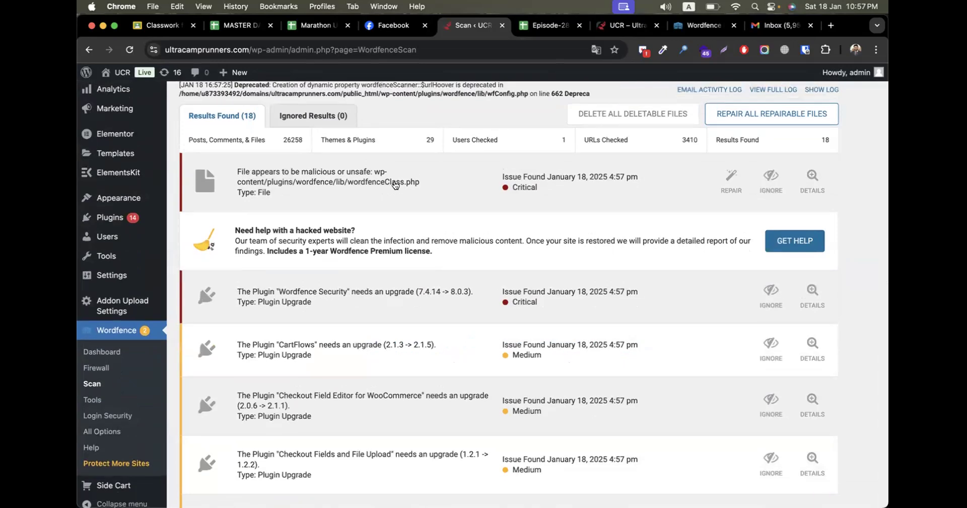
scroll(362, 233, "down", 4)
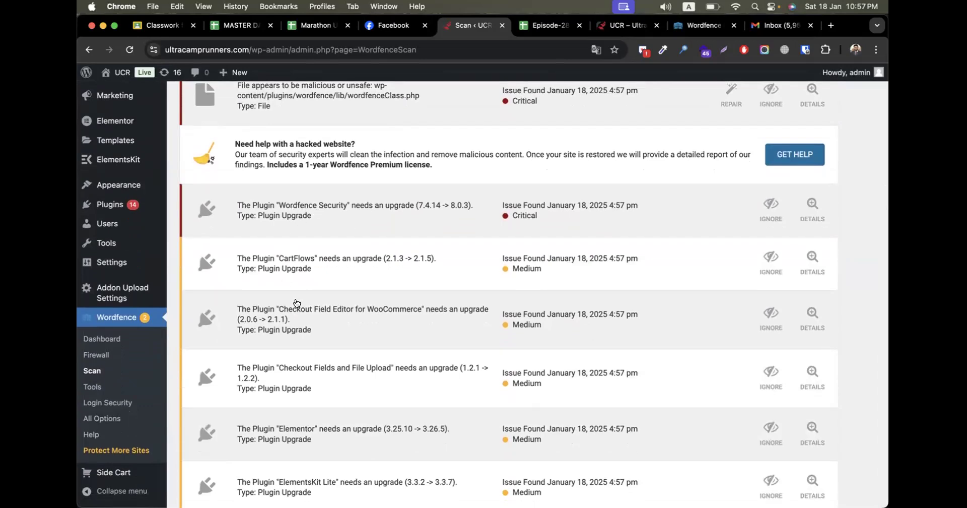
scroll(297, 307, "down", 5)
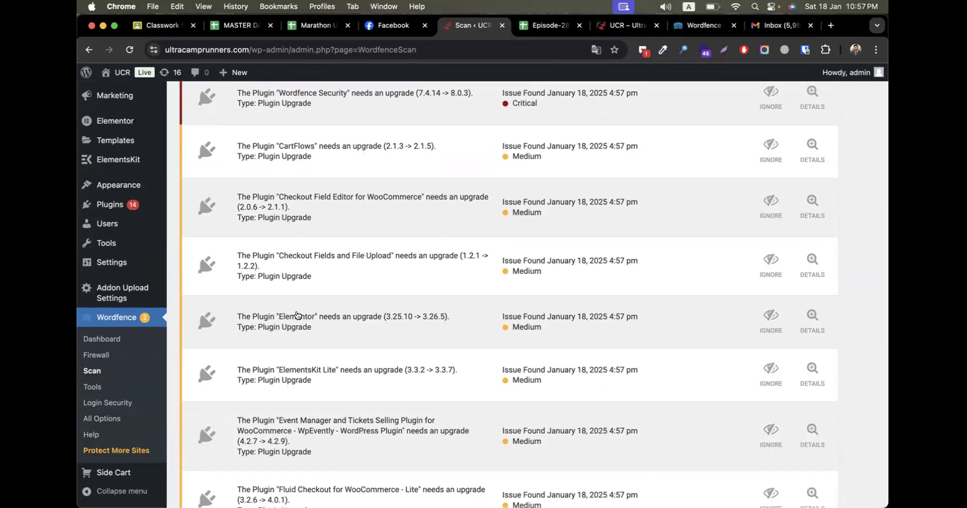
left_click(133, 207)
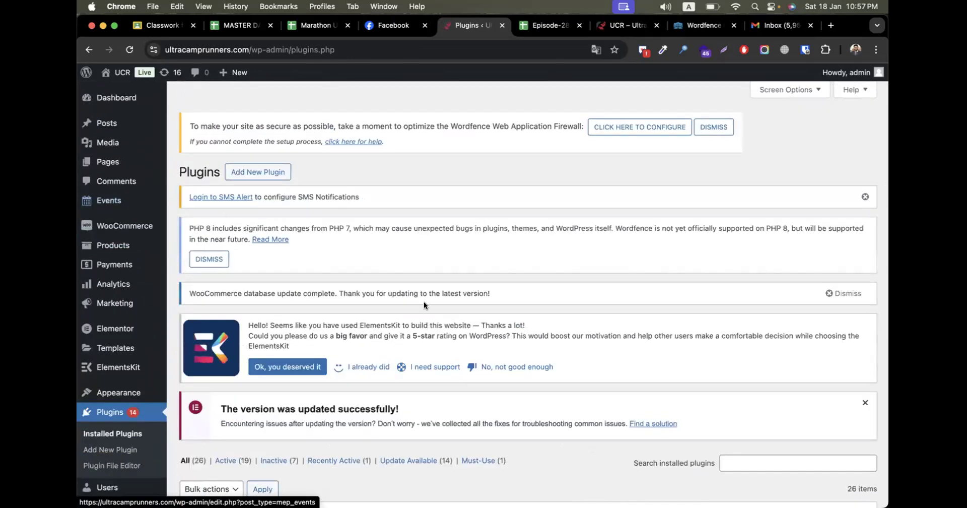
- Bulk delete CartFlows, CartFlows Pro, MyPlugin, WooCommerce Conditional Product Fields at Checkout, WooCommerce Custom Add To Cart Button, WooCommerce Direct Checkout and WPS Hide Login
scroll(424, 301, "down", 10)
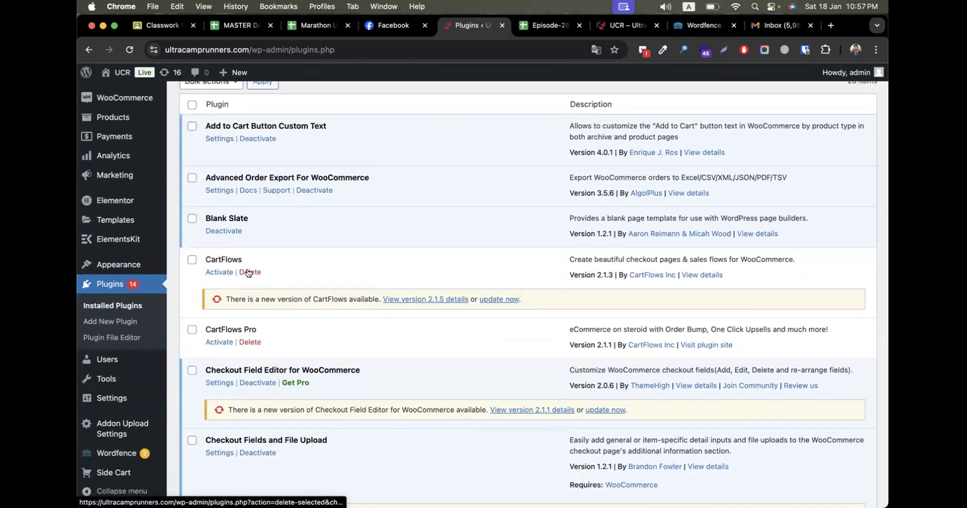
left_click(191, 260)
left_click(191, 328)
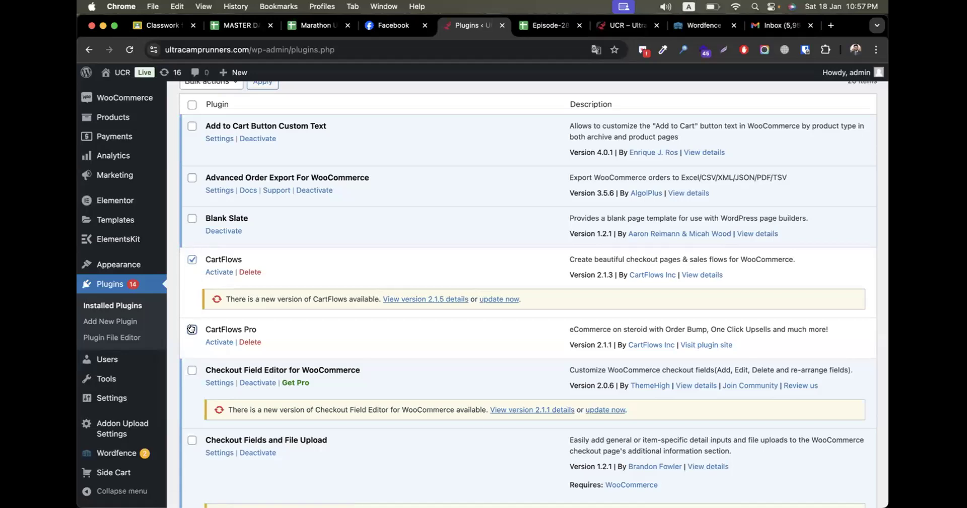
scroll(264, 286, "down", 12)
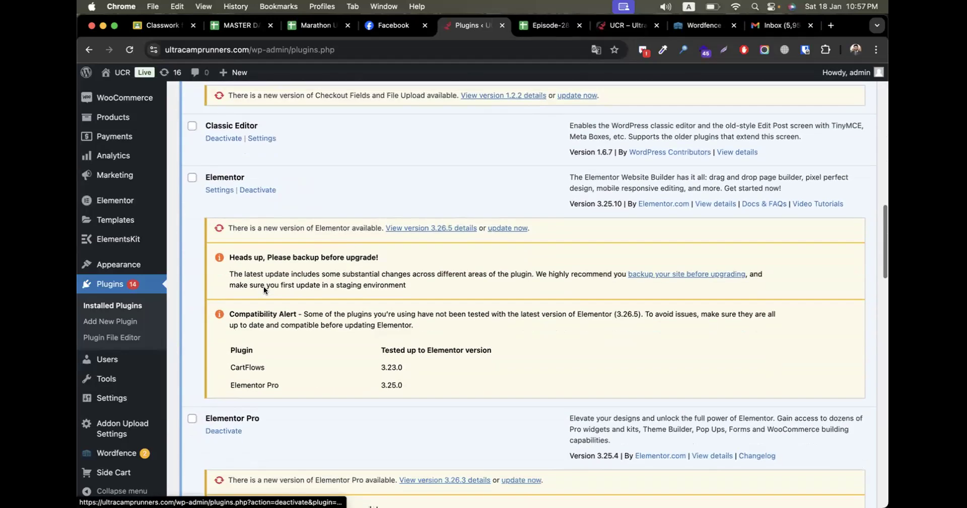
scroll(264, 285, "down", 10)
scroll(195, 287, "up", 4)
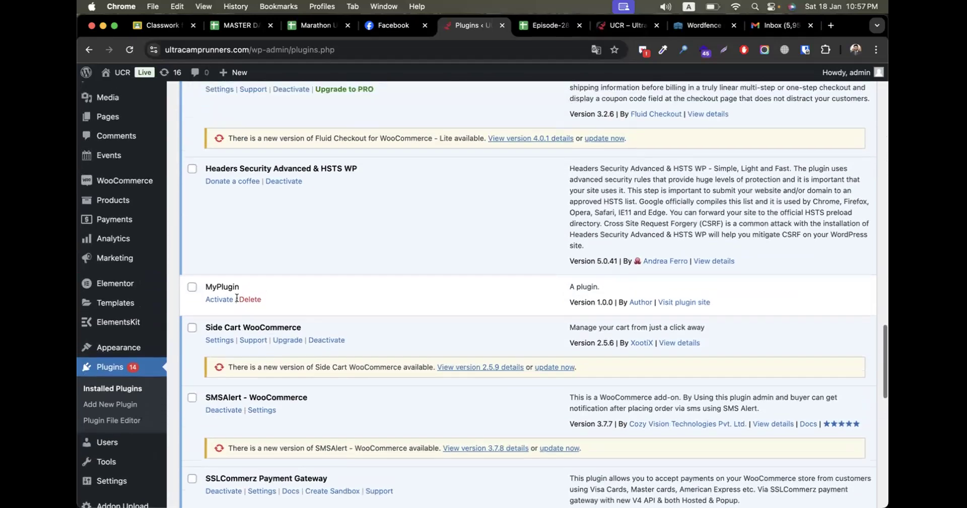
left_click(192, 287)
scroll(233, 302, "down", 12)
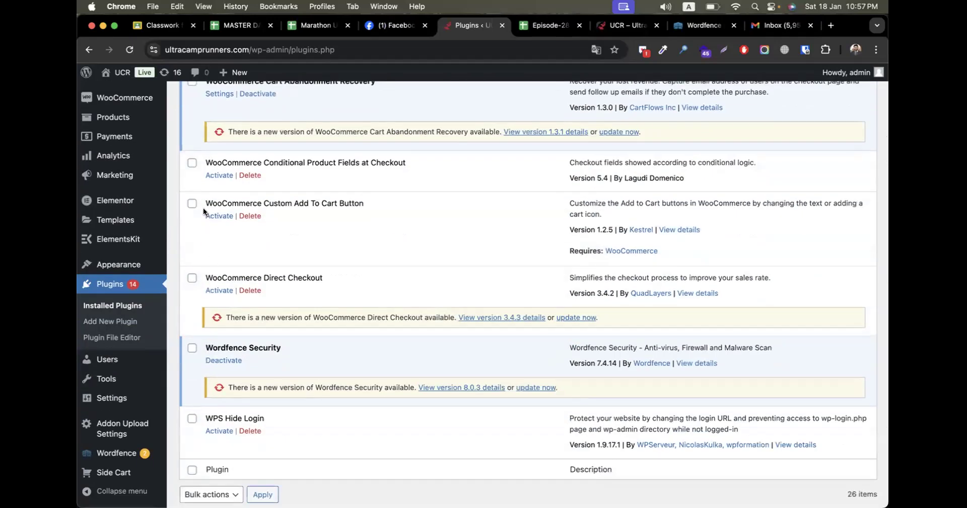
left_click(192, 164)
left_click(191, 203)
left_click(192, 278)
left_click(191, 419)
scroll(196, 428, "down", 2)
left_click(207, 447)
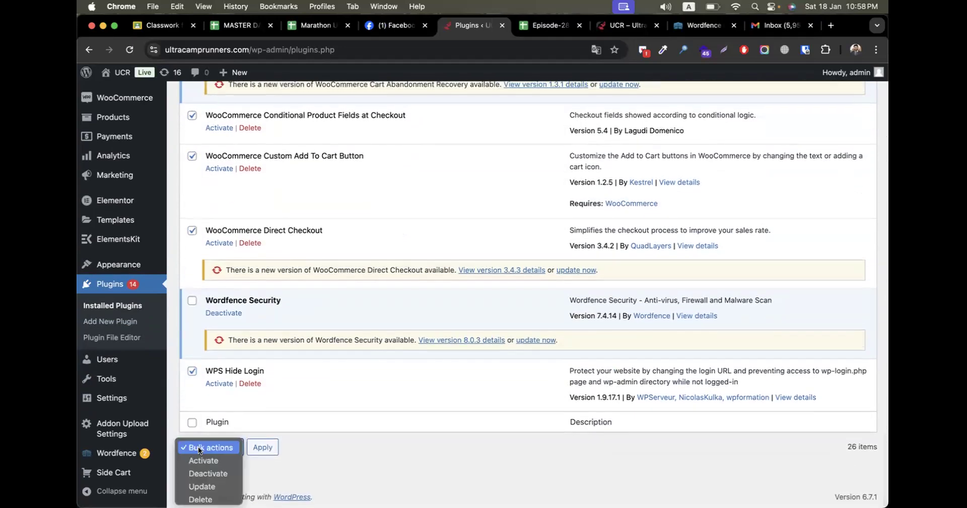
left_click(216, 499)
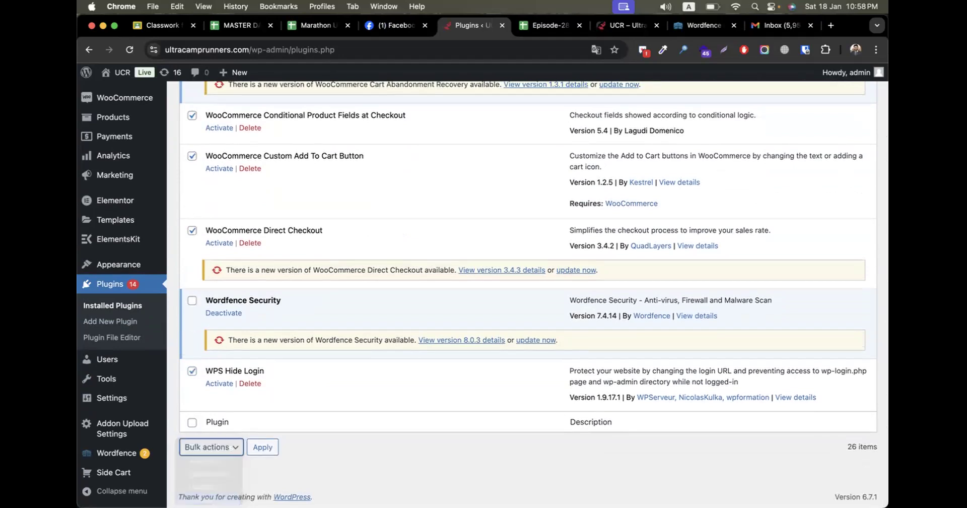
left_click(256, 447)
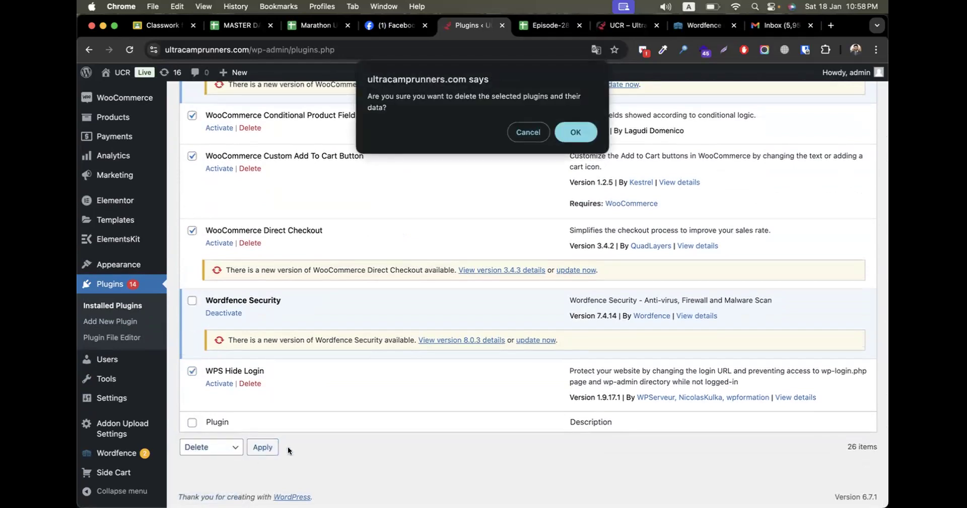
left_click(574, 132)
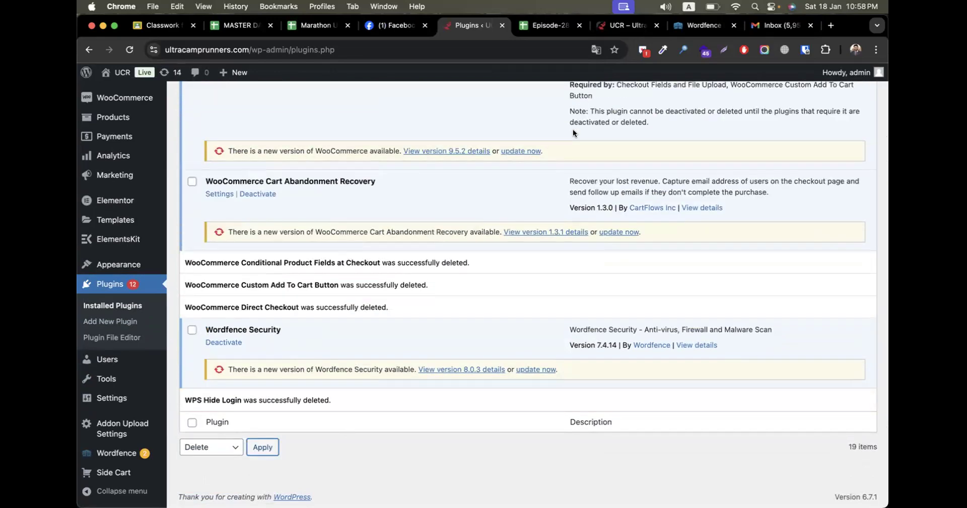
- Reload the installed plugins page and look over the remaining plugins
scroll(428, 225, "up", 20)
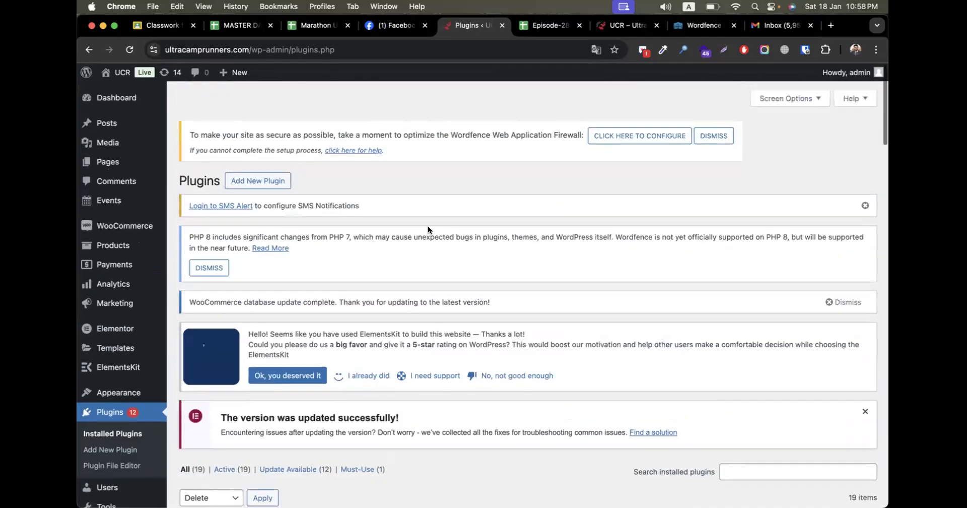
left_click(124, 50)
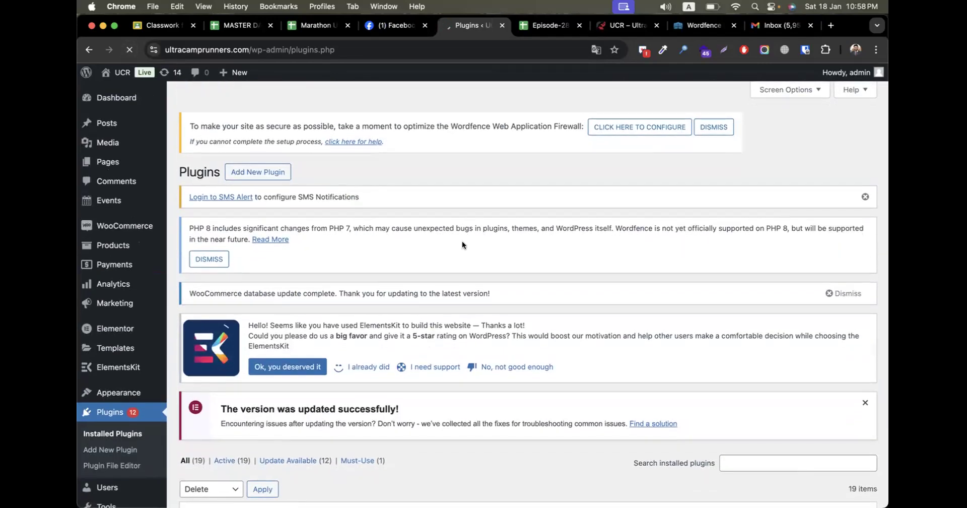
scroll(524, 305, "down", 5)
scroll(506, 316, "down", 5)
scroll(398, 301, "up", 3)
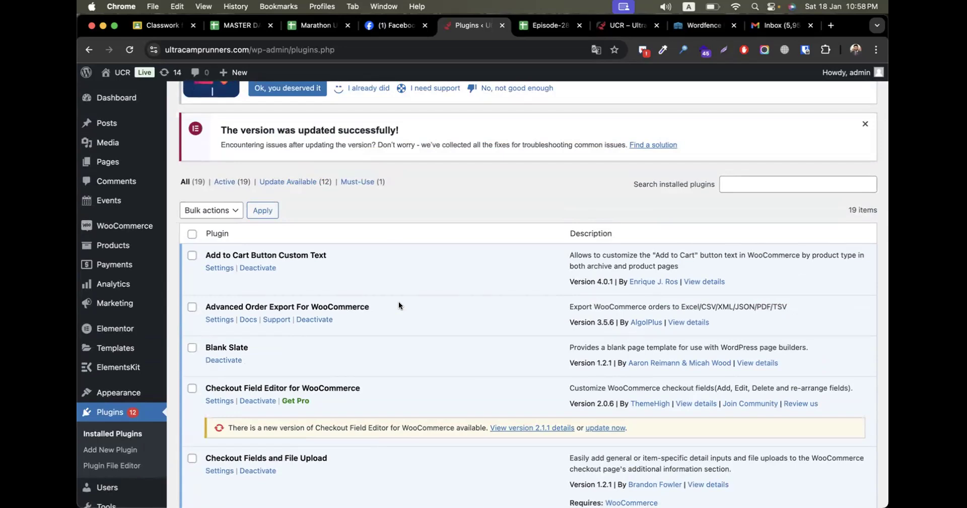
- Copy the plugin name Checkout Field Editor for WooCommerce and search for it on wordpress.org/plugins in a new browser tab
scroll(398, 304, "down", 5)
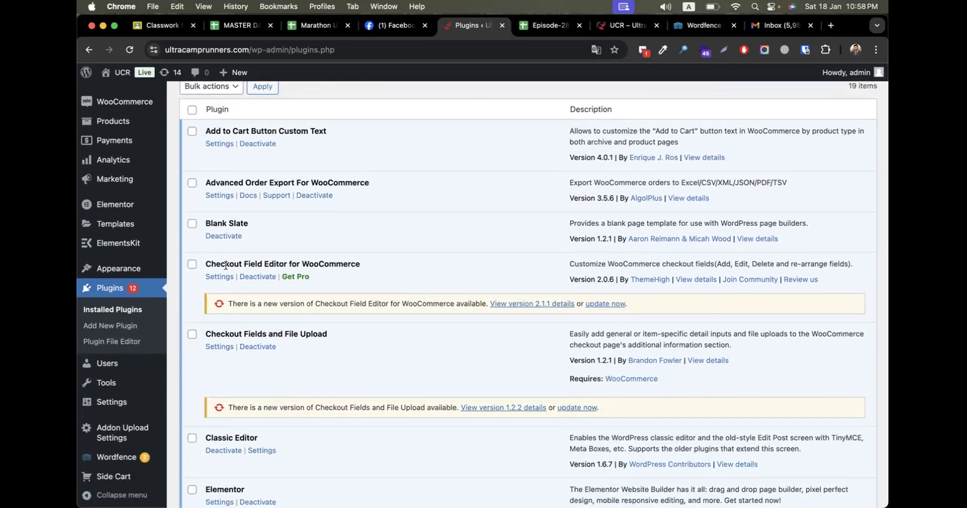
left_click_drag(206, 262, 351, 260)
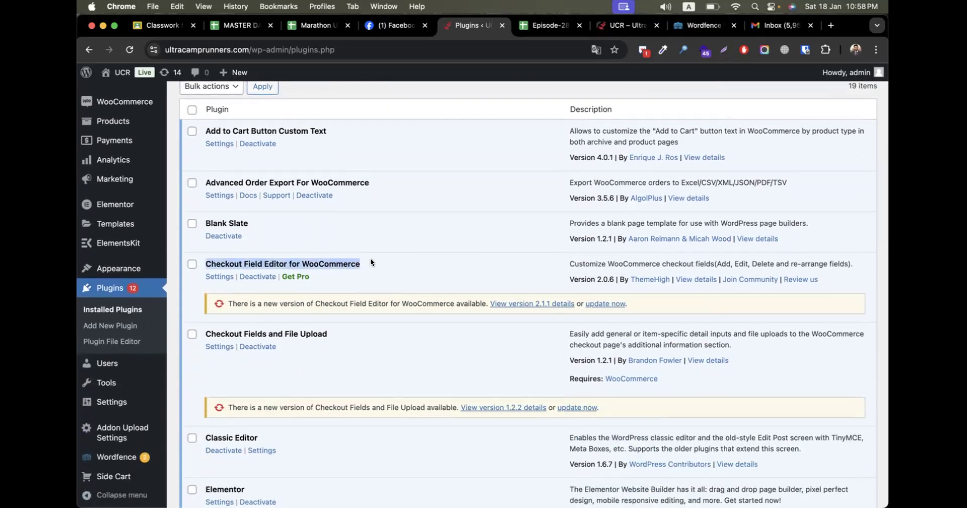
key("cmd+t")
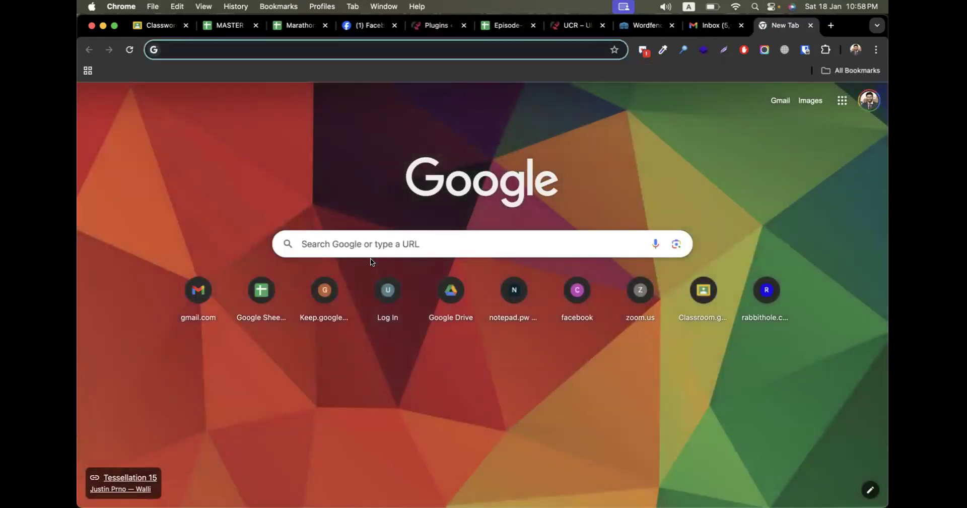
type("ordpr")
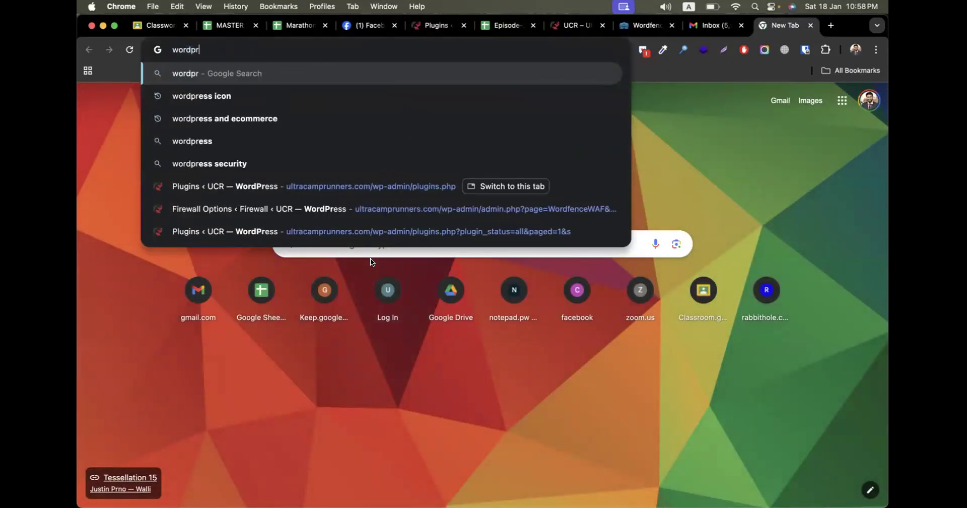
type("ess.org/plugi")
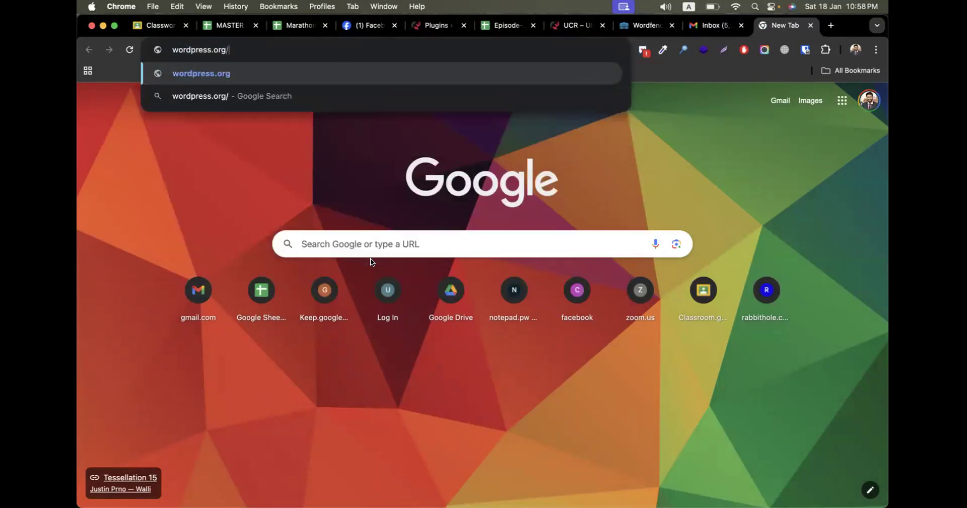
type("ns")
key("Return")
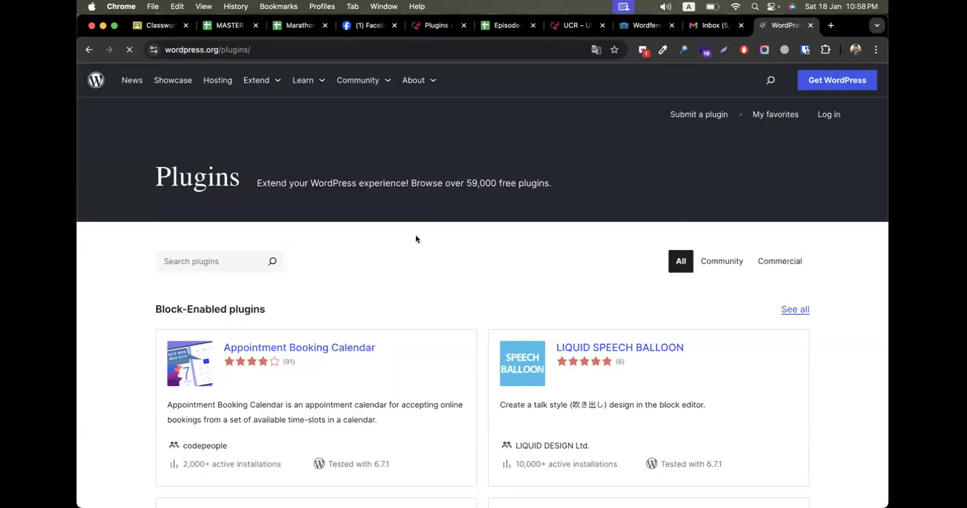
left_click(201, 272)
key("cmd+v")
key("Return")
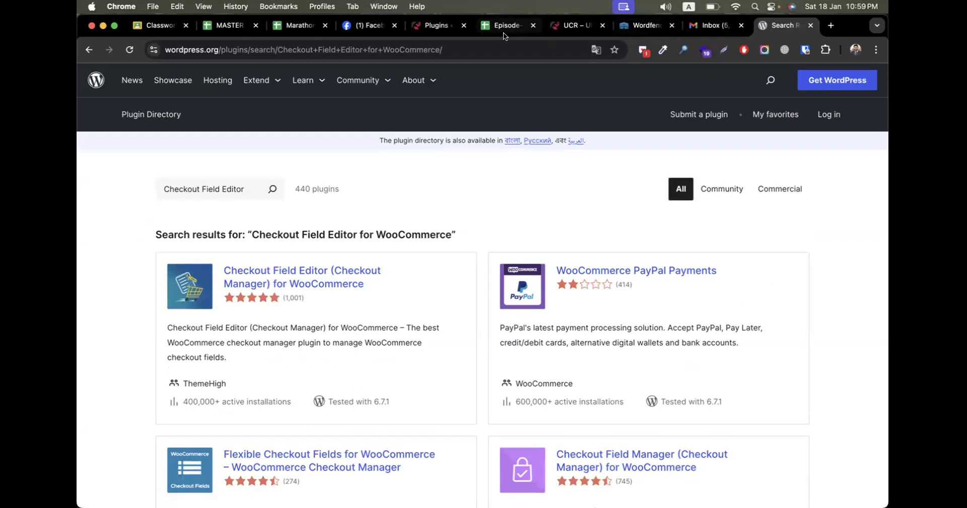
- Return to the site's installed plugins and update Checkout Field Editor for WooCommerce and Checkout Fields and File Upload
left_click(436, 26)
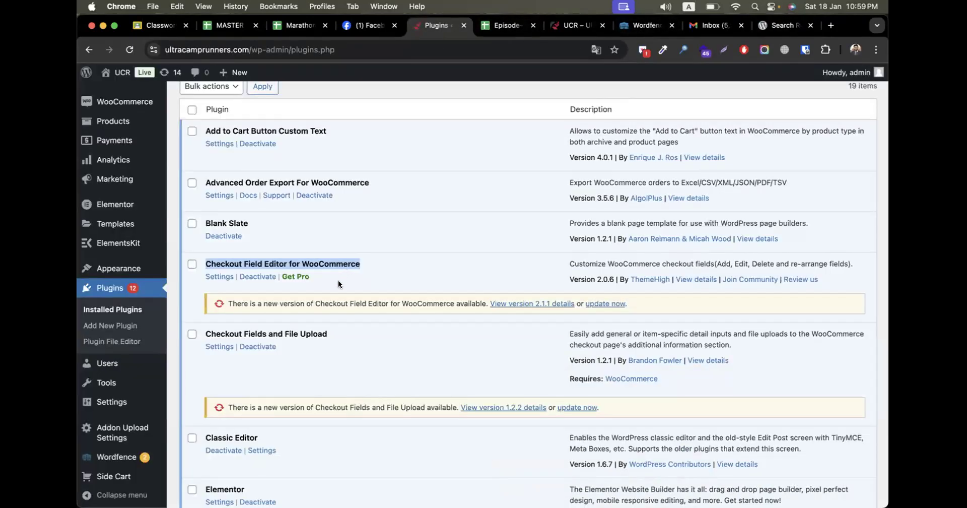
left_click(335, 286)
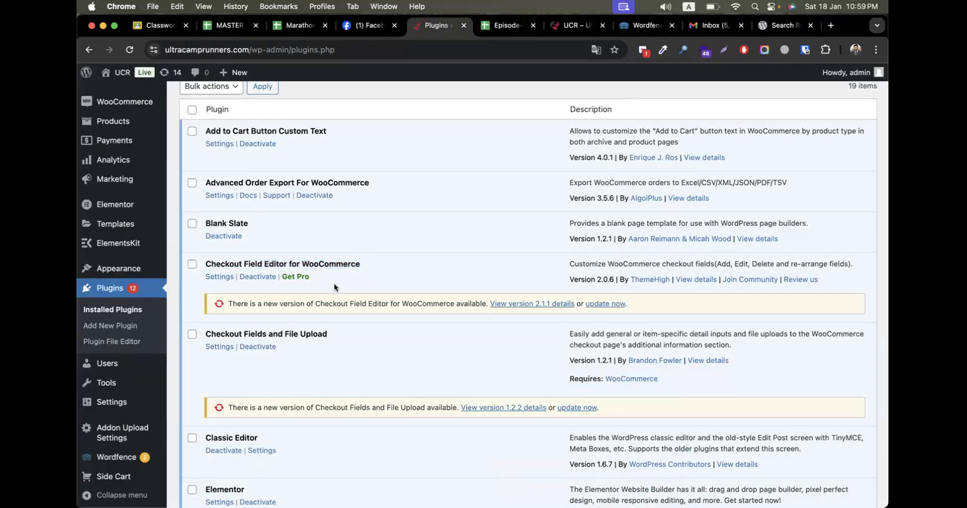
left_click(607, 304)
scroll(443, 347, "down", 2)
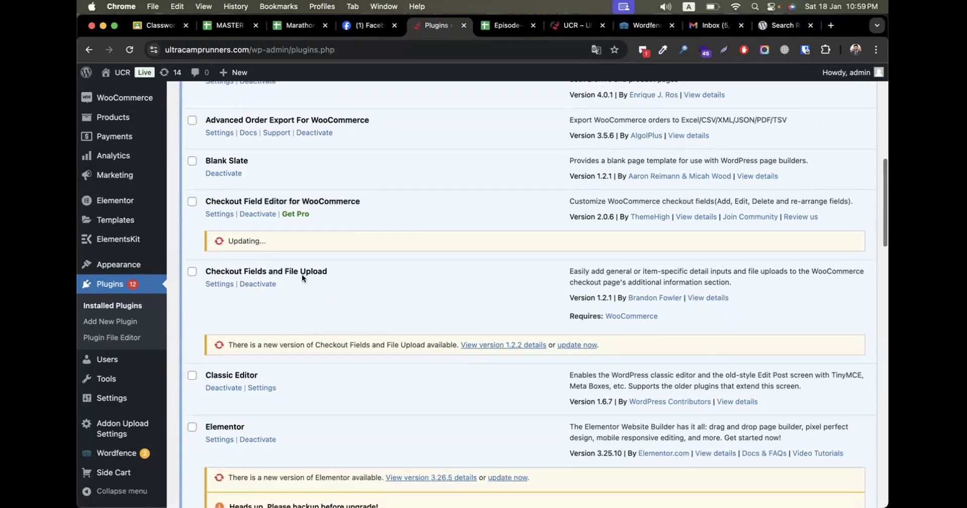
left_click(569, 347)
- Update the Elementor and Elementor Pro plugins to their new versions
scroll(443, 358, "down", 7)
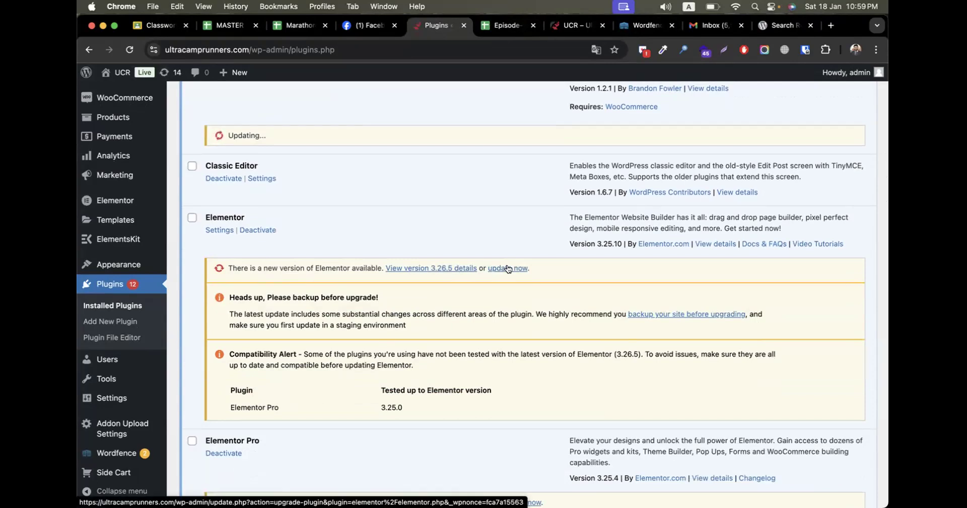
scroll(506, 272, "up", 1)
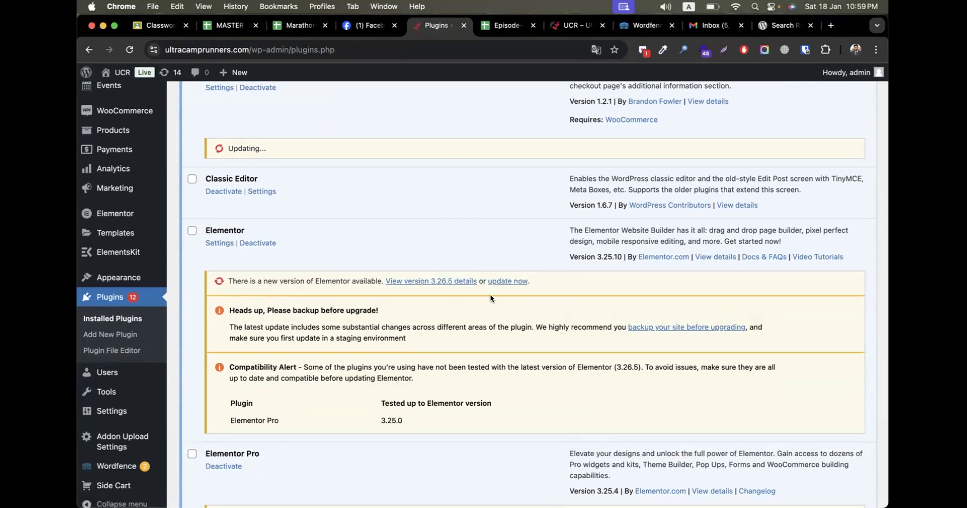
left_click(508, 280)
scroll(368, 261, "down", 5)
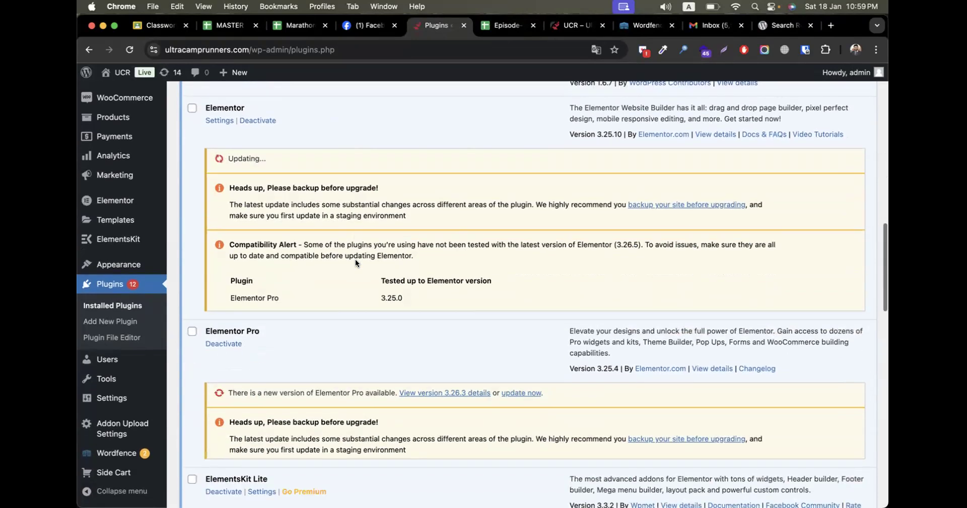
scroll(355, 258, "down", 5)
triple_click(225, 200)
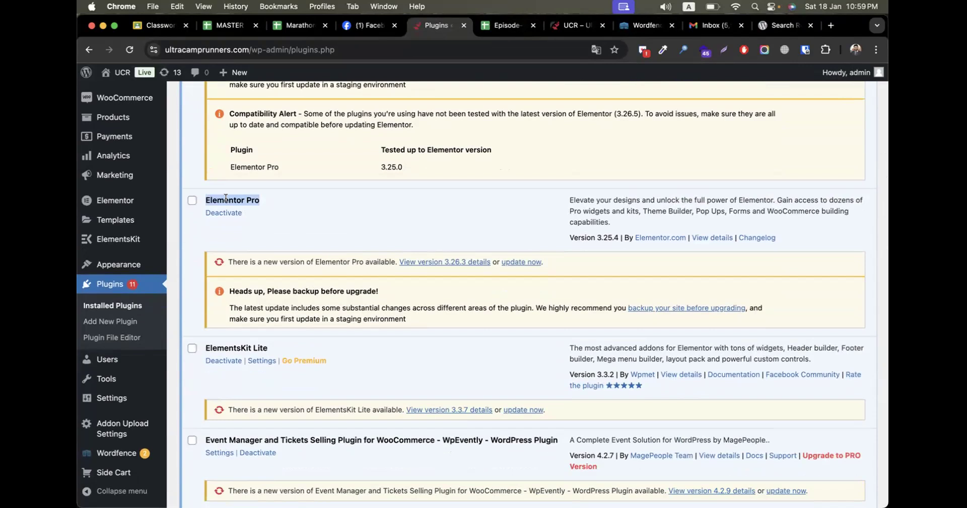
left_click(527, 262)
- Update ElementsKit Lite, the WpEvently Event Manager and Tickets Selling Plugin, and Fluid Checkout for WooCommerce - Lite
scroll(424, 334, "down", 5)
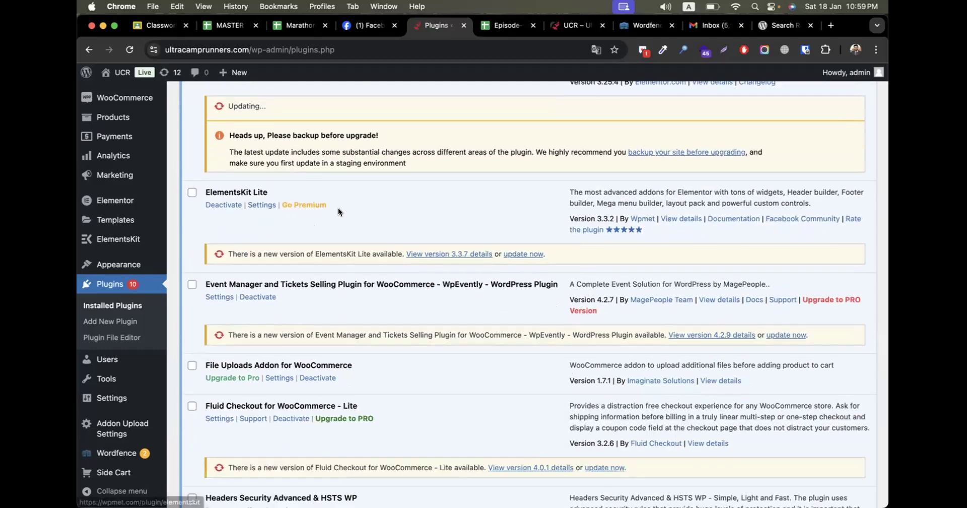
left_click(524, 254)
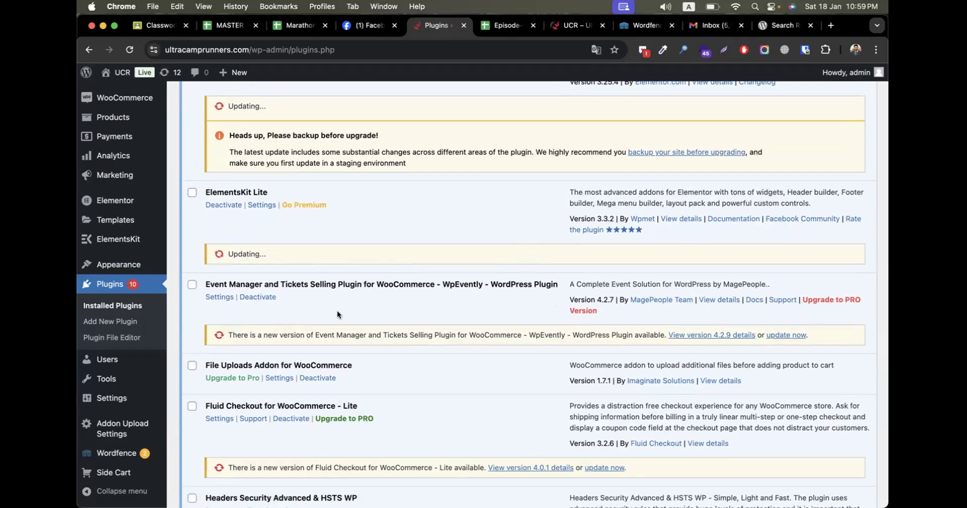
scroll(337, 313, "down", 2)
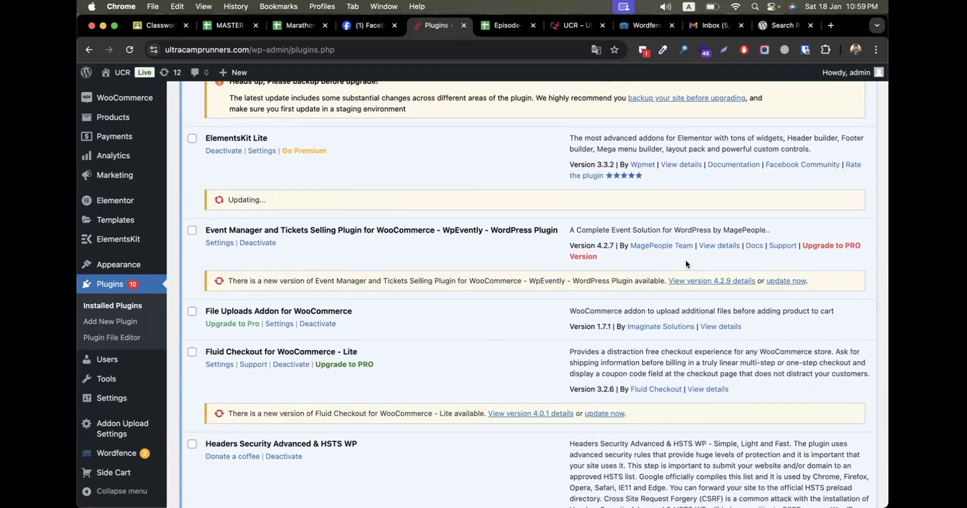
left_click(788, 280)
scroll(440, 355, "down", 2)
scroll(440, 356, "down", 4)
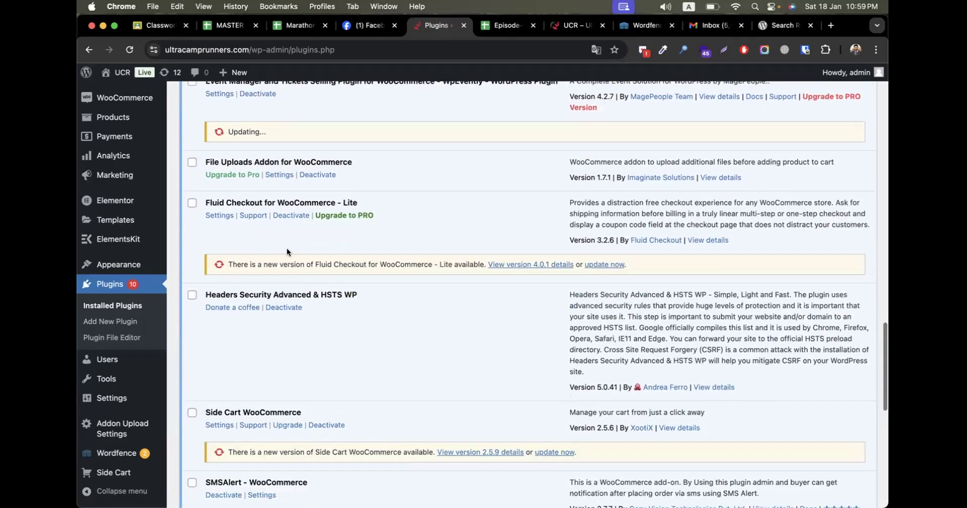
left_click(606, 263)
scroll(355, 358, "down", 2)
scroll(355, 357, "down", 3)
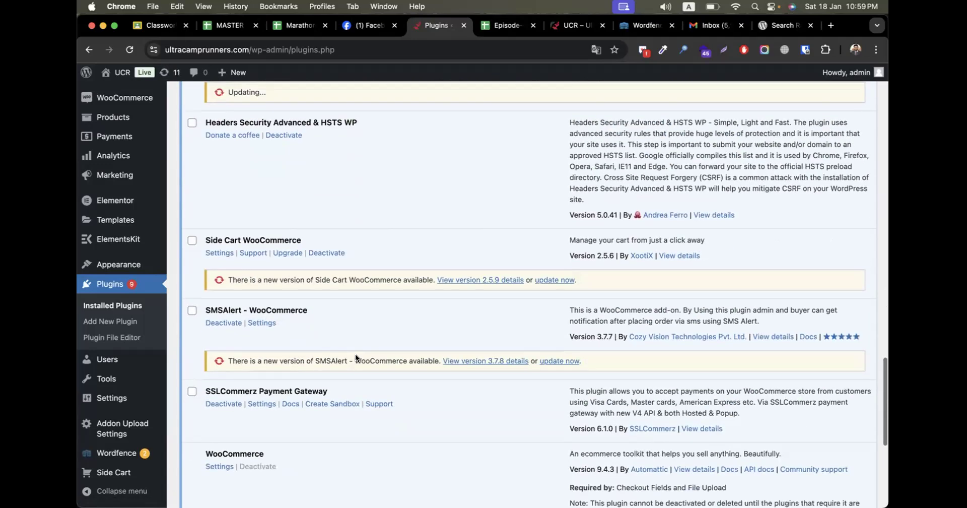
- Update Side Cart WooCommerce, SMSAlert - WooCommerce, WooCommerce, WooCommerce Cart Abandonment Recovery and Wordfence Security to their new versions
left_click(546, 280)
left_click(559, 360)
scroll(458, 386, "down", 6)
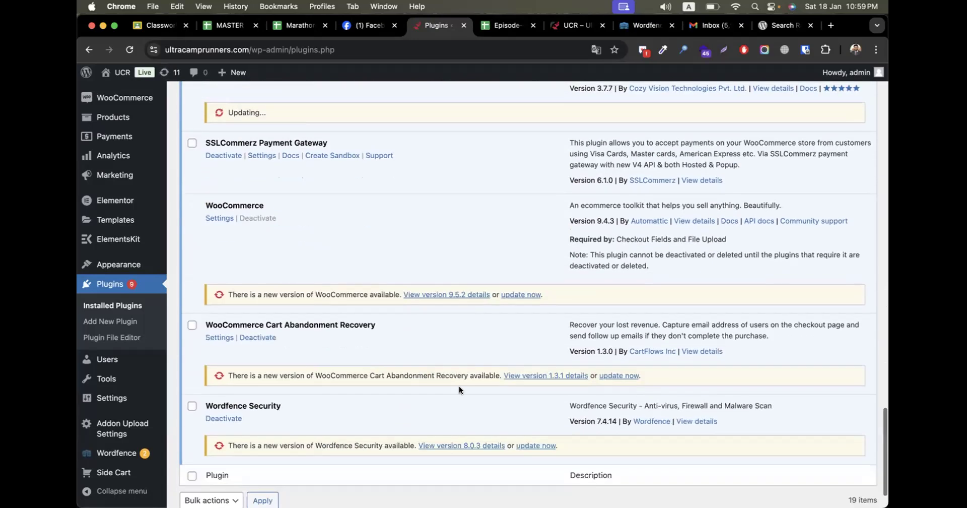
left_click(511, 296)
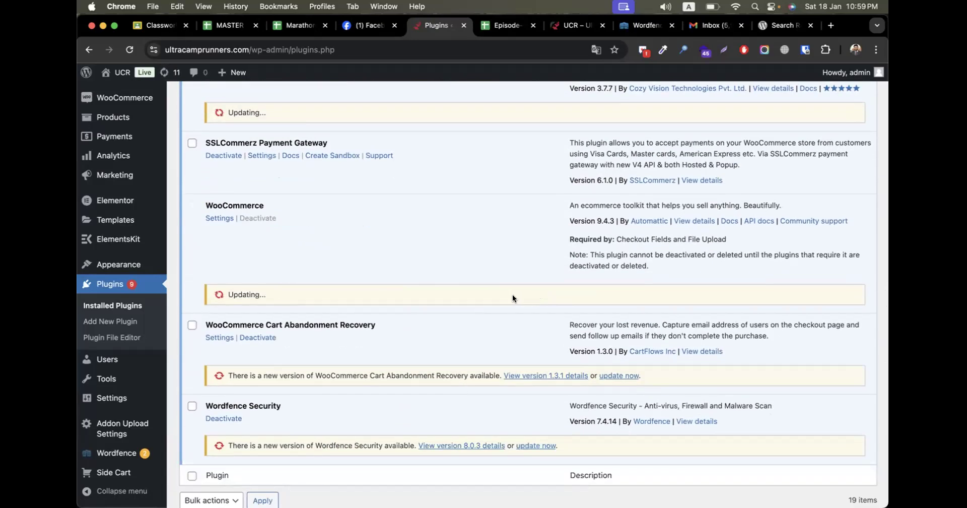
left_click(617, 375)
left_click(534, 445)
scroll(455, 411, "down", 2)
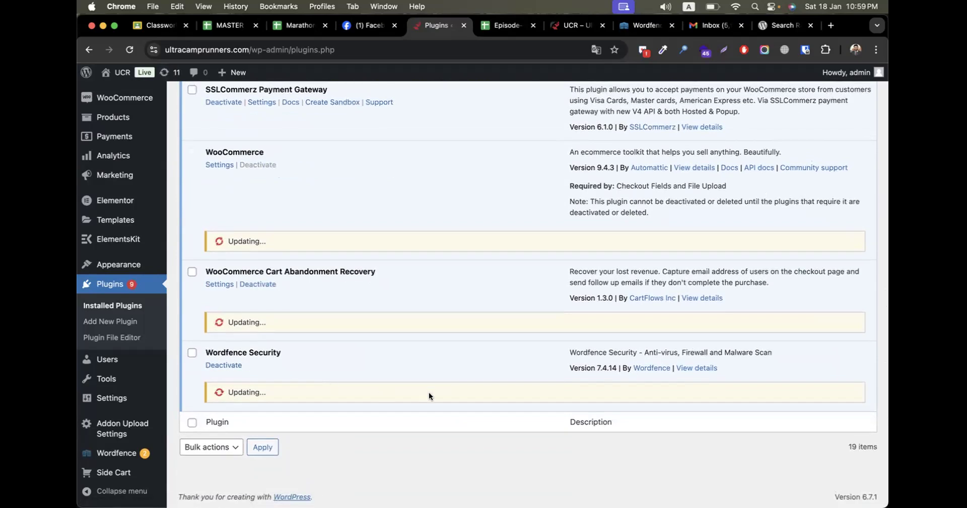
- Check the update status of each plugin throughout the installed plugins list
scroll(431, 294, "up", 20)
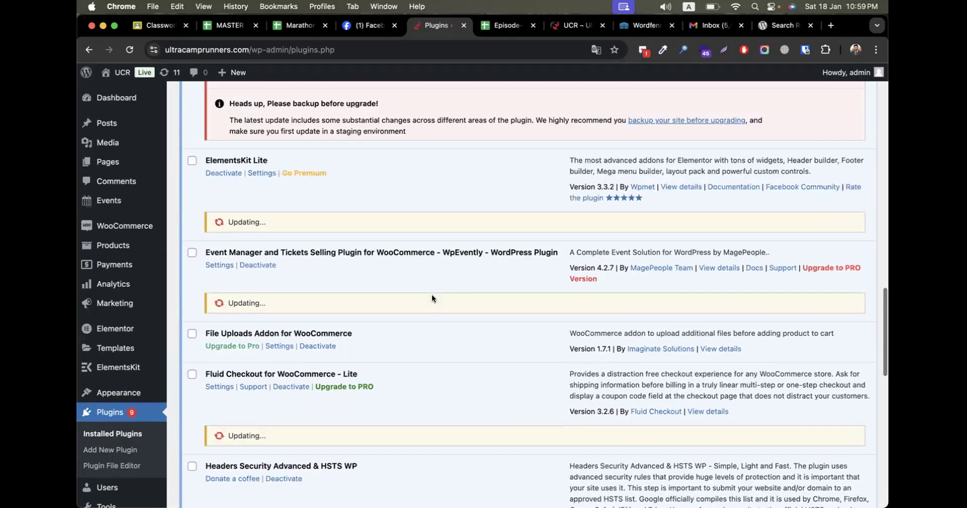
scroll(431, 294, "down", 3)
scroll(432, 295, "down", 4)
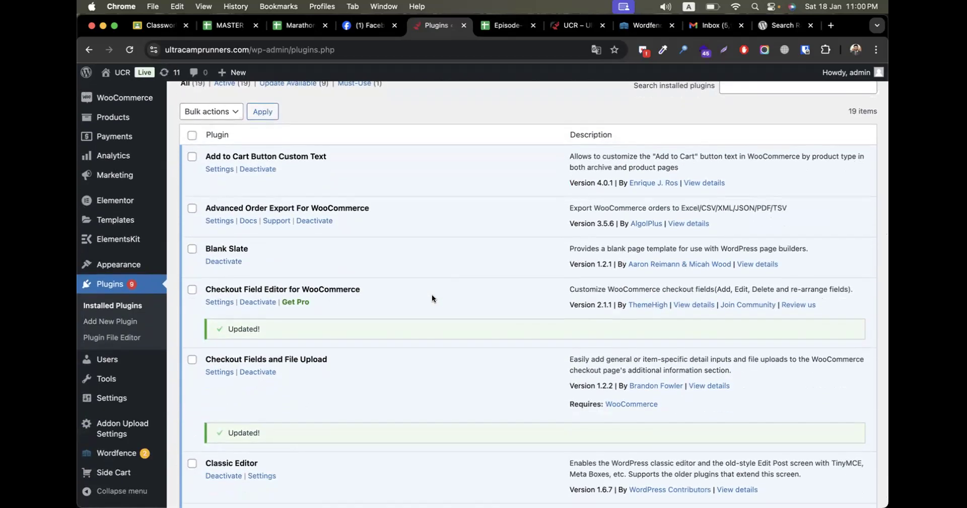
scroll(343, 287, "down", 15)
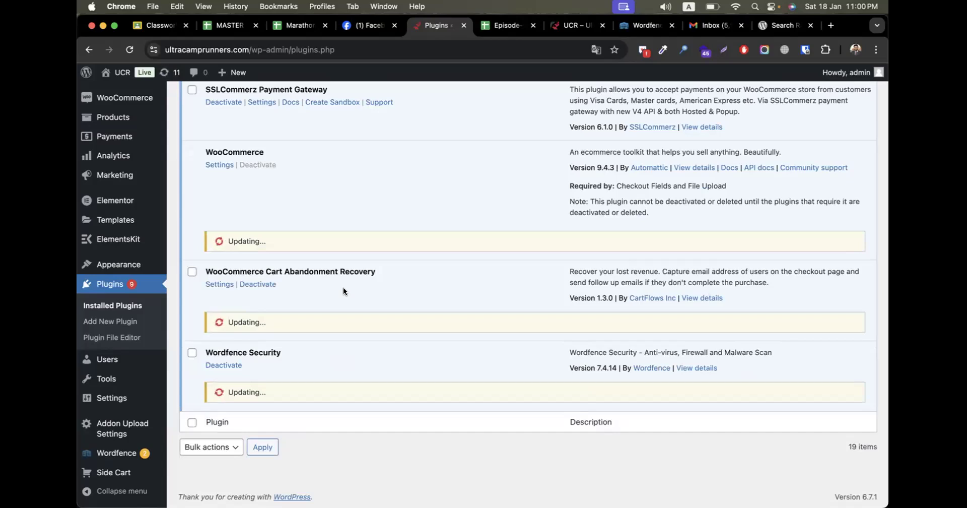
scroll(343, 288, "up", 10)
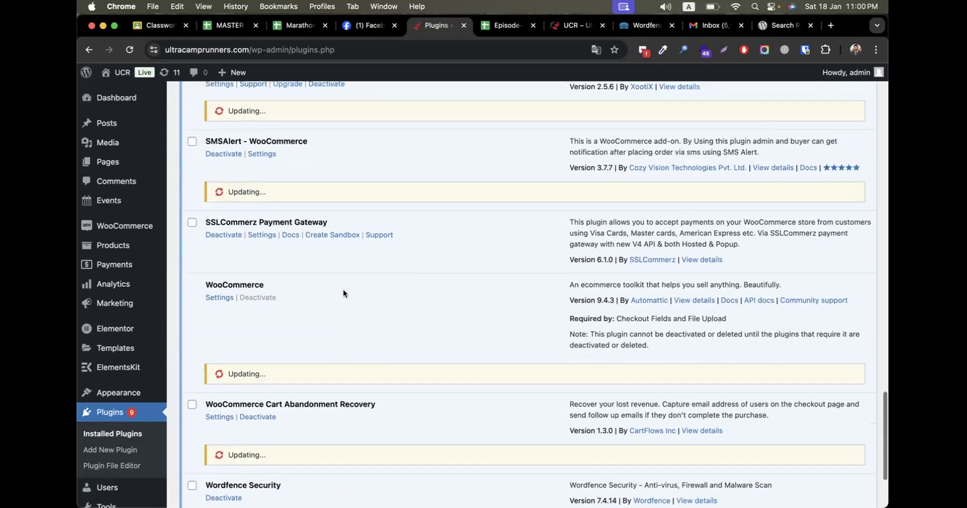
scroll(342, 289, "up", 4)
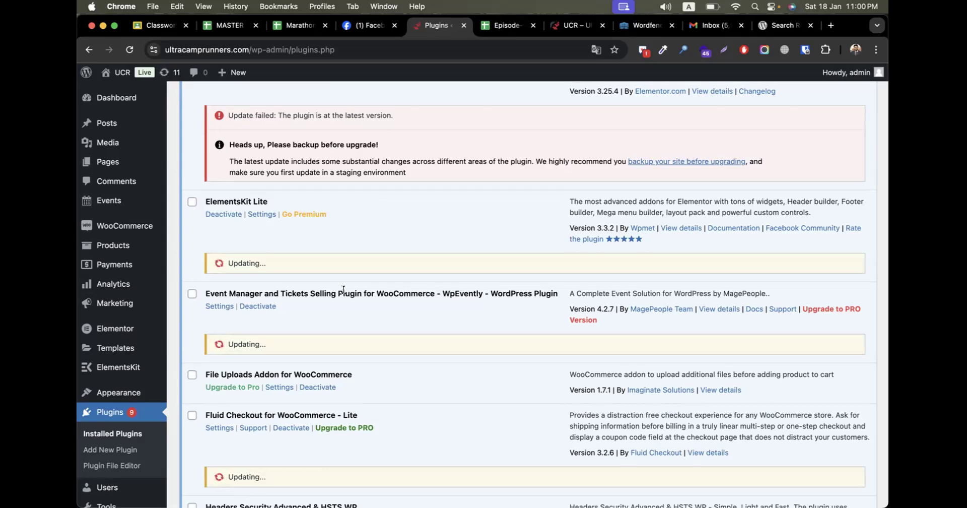
scroll(343, 290, "up", 3)
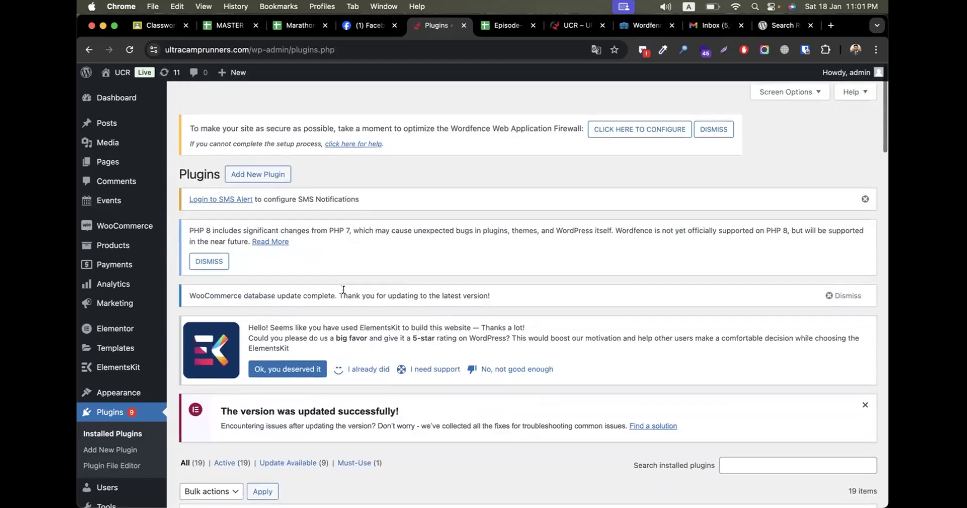
scroll(343, 289, "down", 3)
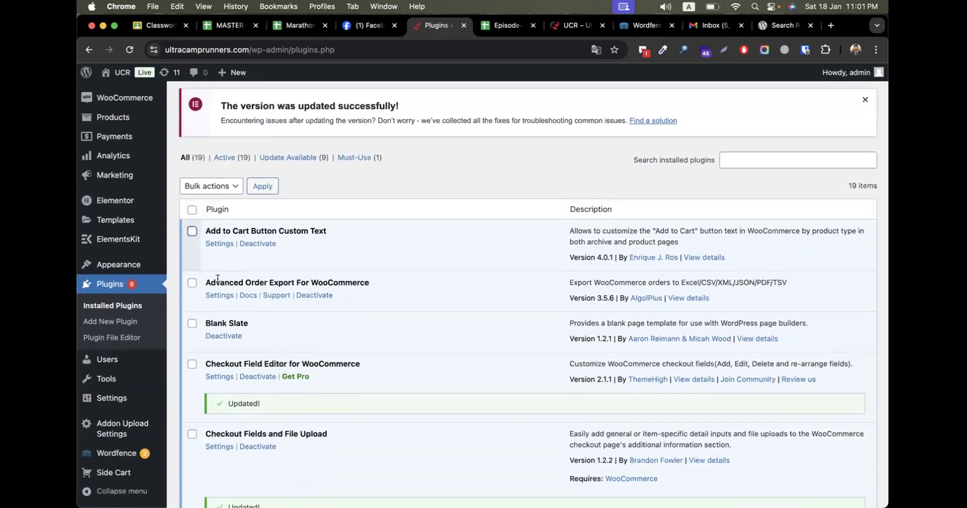
- Open the site's installed plugins page in a new browser tab and switch to it
right_click(118, 281)
left_click(147, 286)
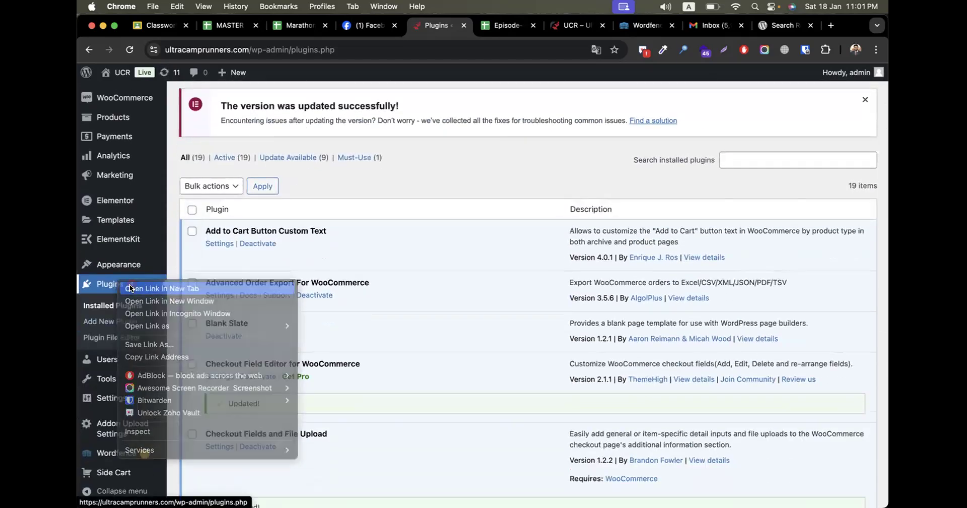
left_click(469, 25)
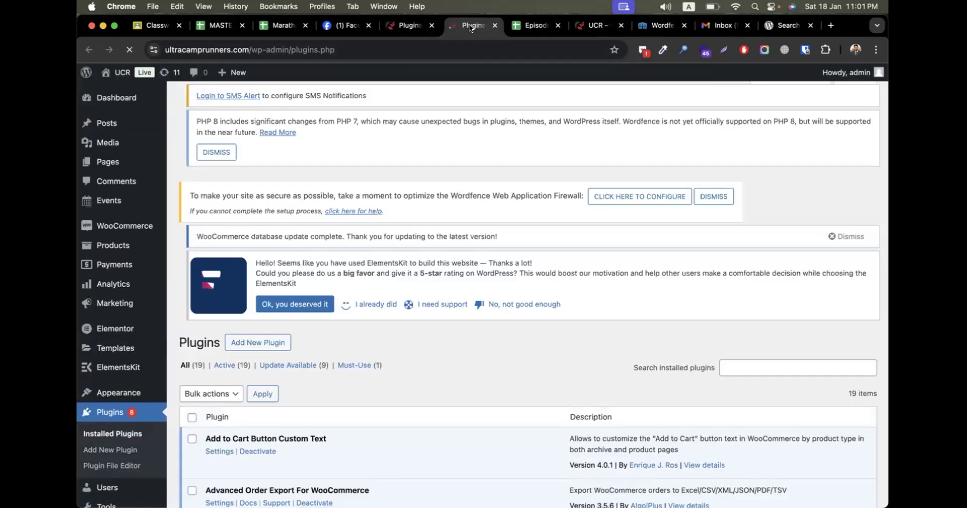
scroll(400, 232, "down", 5)
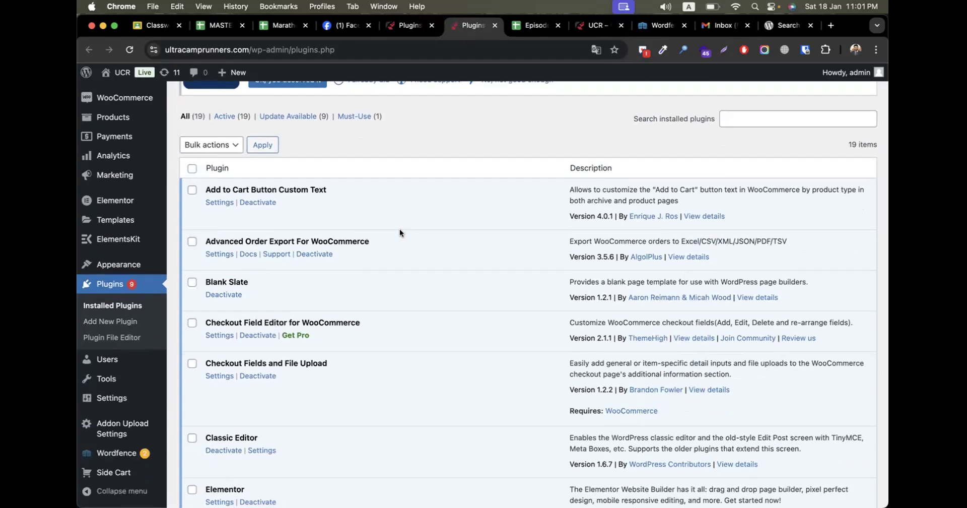
- Open the settings of Add to Cart Button Custom Text and look through its button text options
scroll(400, 232, "up", 1)
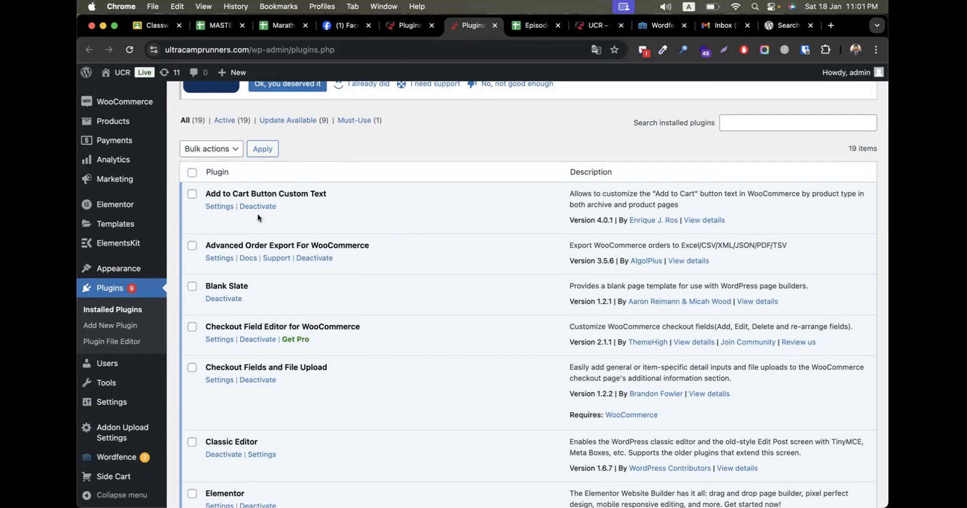
left_click(223, 207)
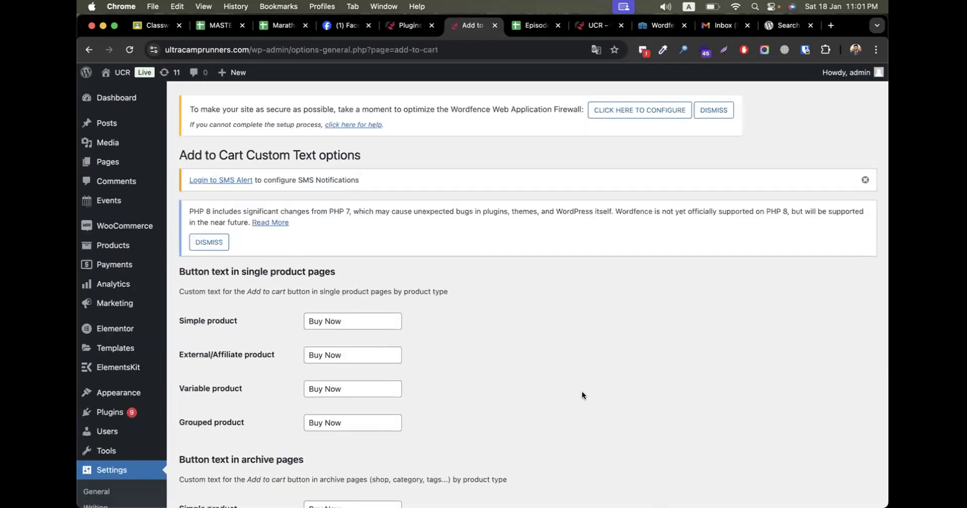
scroll(581, 394, "down", 5)
scroll(582, 391, "up", 5)
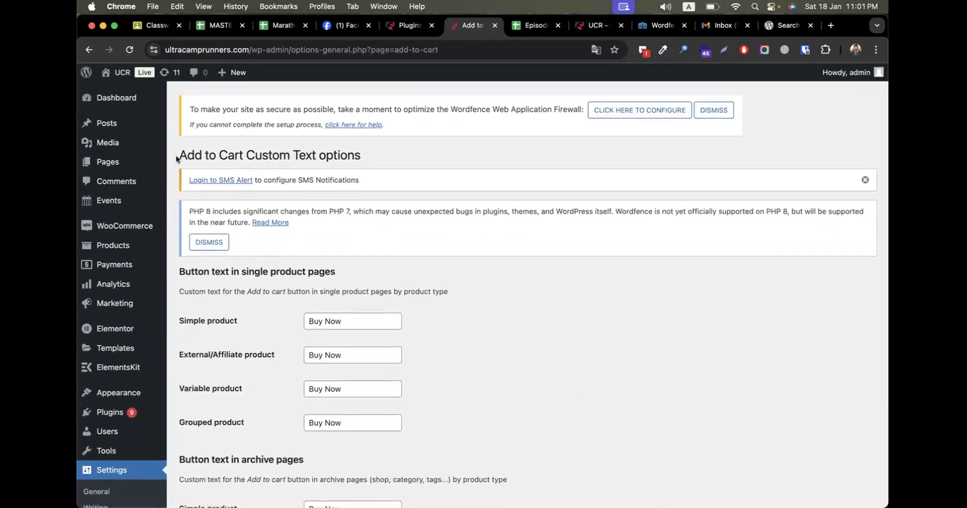
- Go to the dashboard and open the WordPress Updates page to view the core and plugin update sections
left_click(99, 101)
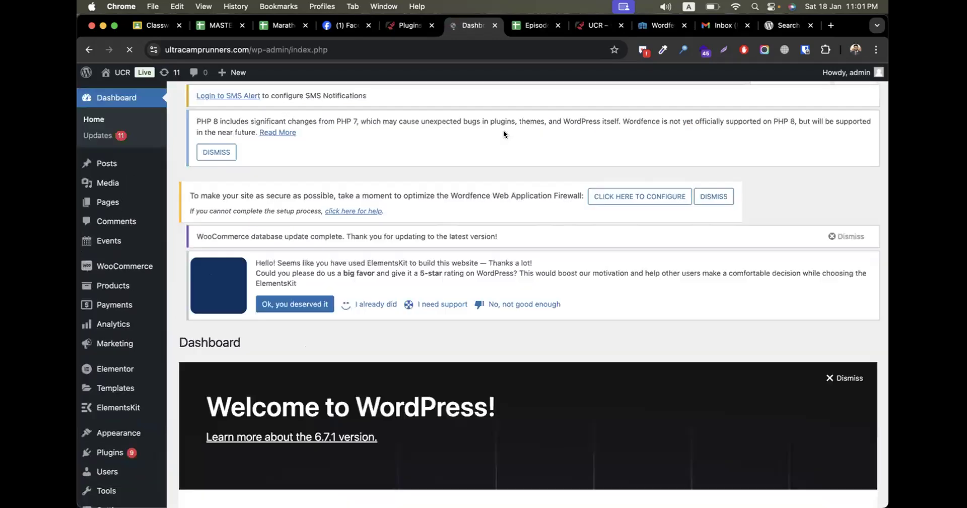
scroll(344, 231, "down", 1)
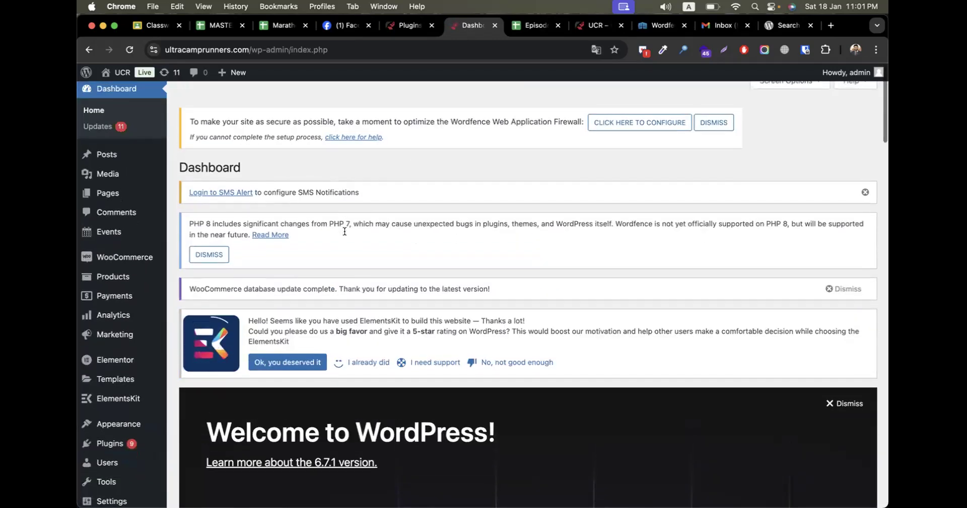
left_click(100, 132)
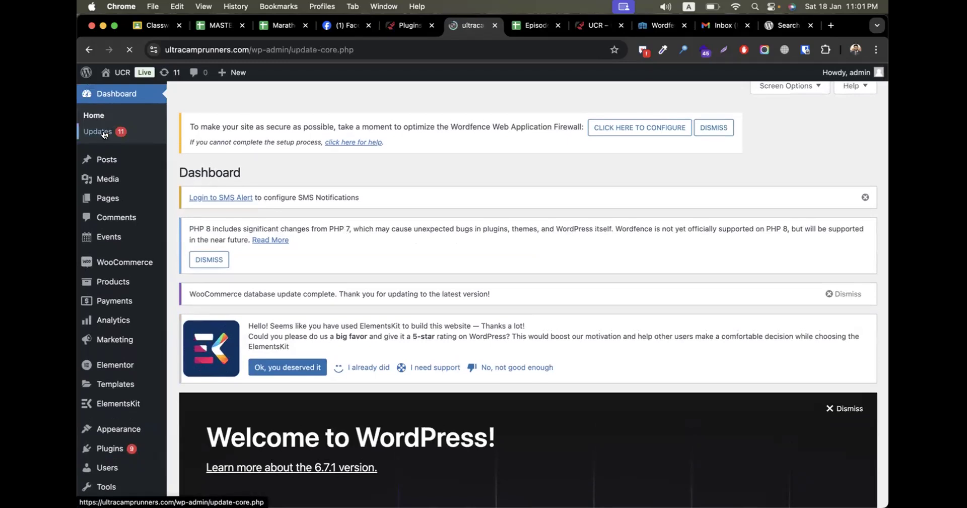
scroll(474, 333, "down", 4)
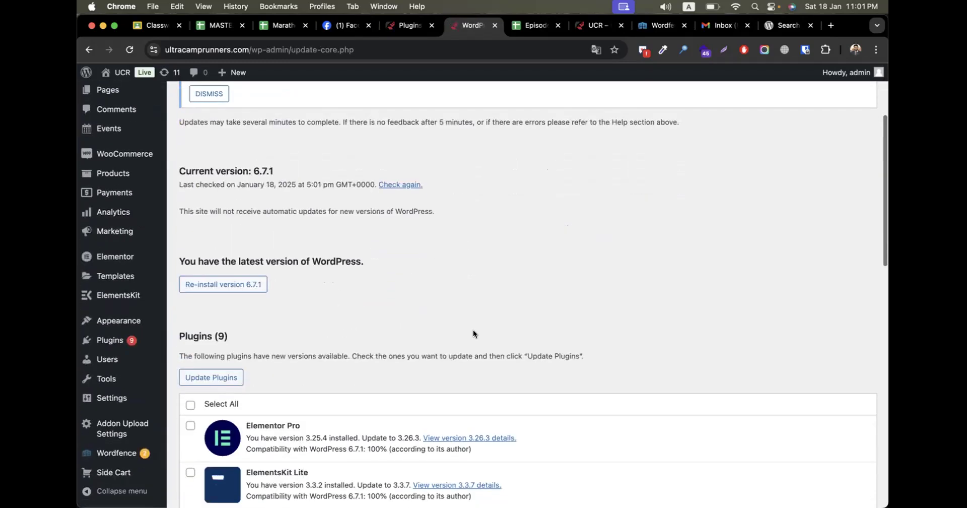
scroll(473, 333, "up", 1)
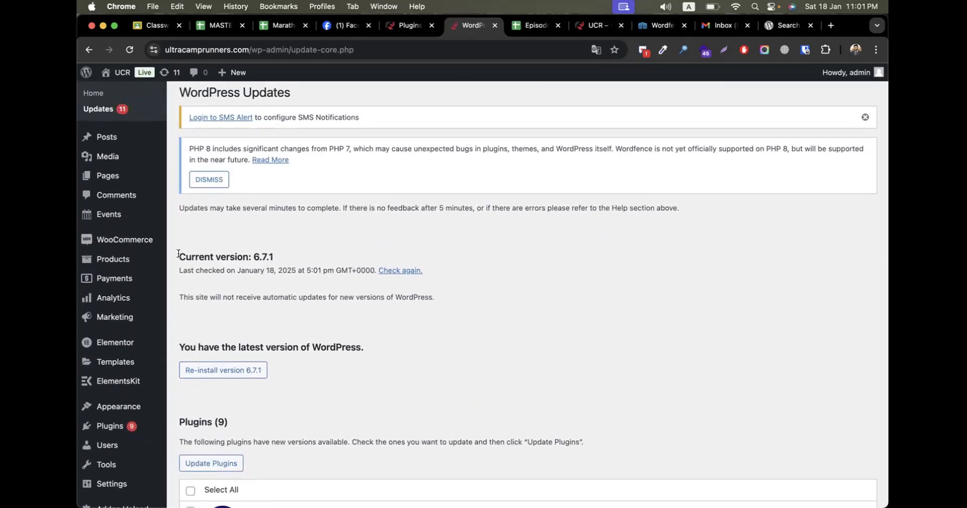
- Highlight the current WordPress version and the core update status on the WordPress Updates page
left_click_drag(180, 254, 308, 257)
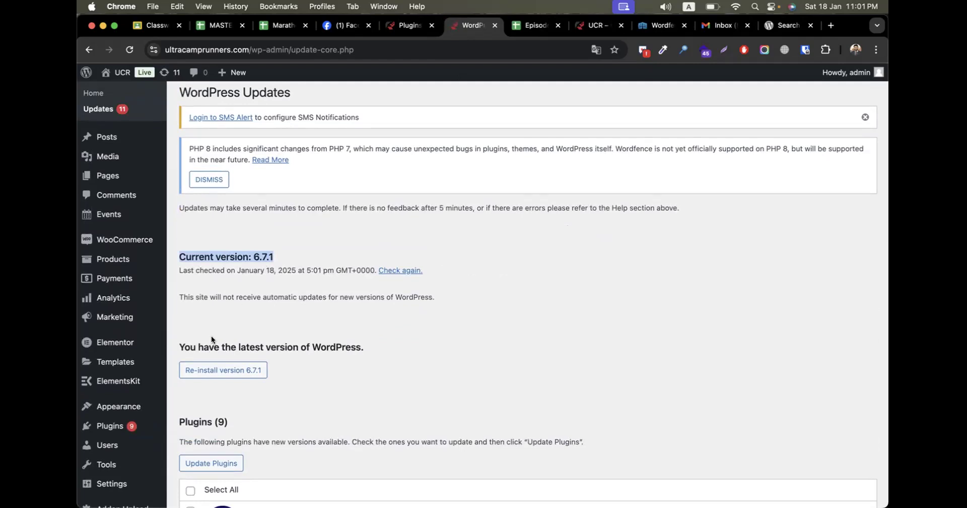
left_click_drag(180, 343, 372, 354)
left_click(379, 351)
scroll(436, 348, "down", 3)
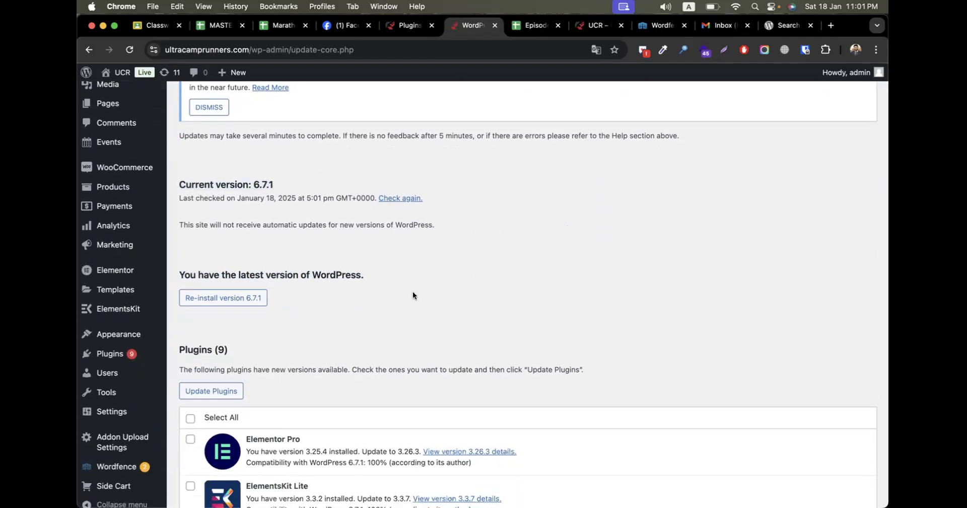
triple_click(250, 272)
left_click(310, 289)
- Switch to the cPanel File Manager and point out the wp-admin, wp-content and wp-includes core folders
key("ctrl+Right")
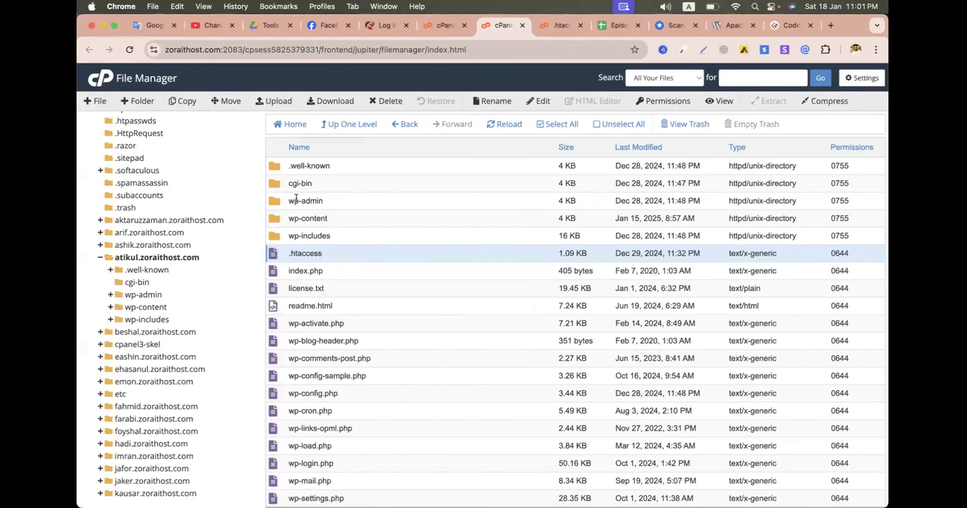
left_click(296, 198)
left_click(304, 216)
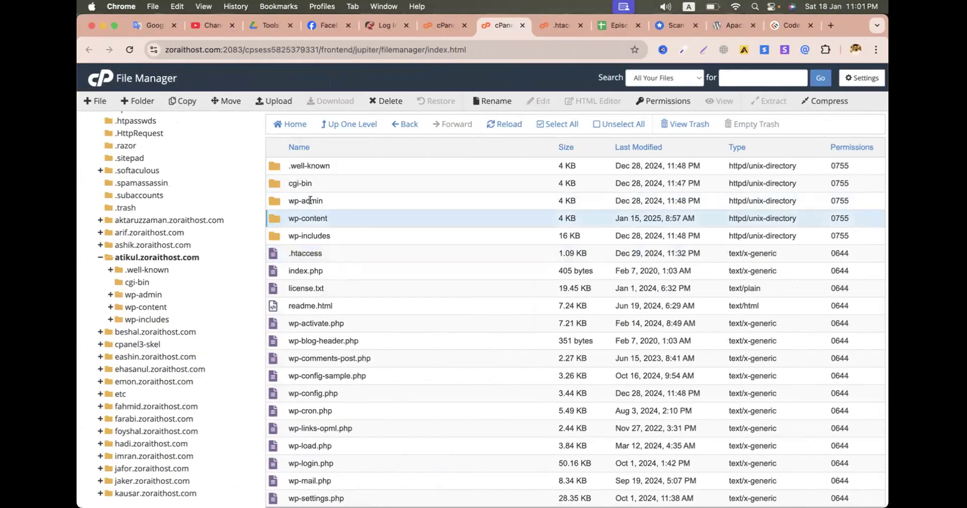
left_click(317, 234)
scroll(320, 281, "down", 2)
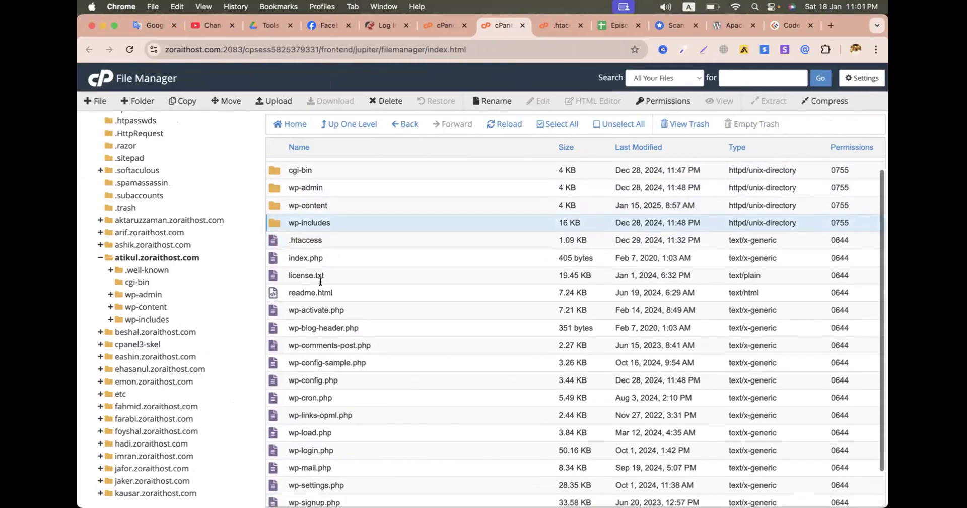
scroll(320, 281, "up", 2)
- Return to the WordPress Updates page and review the pending plugin and theme updates
key("ctrl+Left")
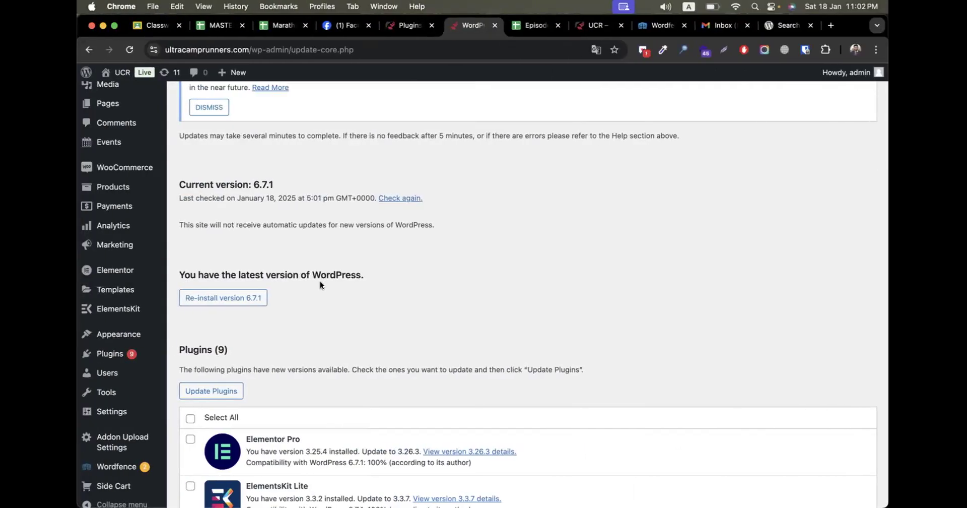
scroll(524, 276, "down", 10)
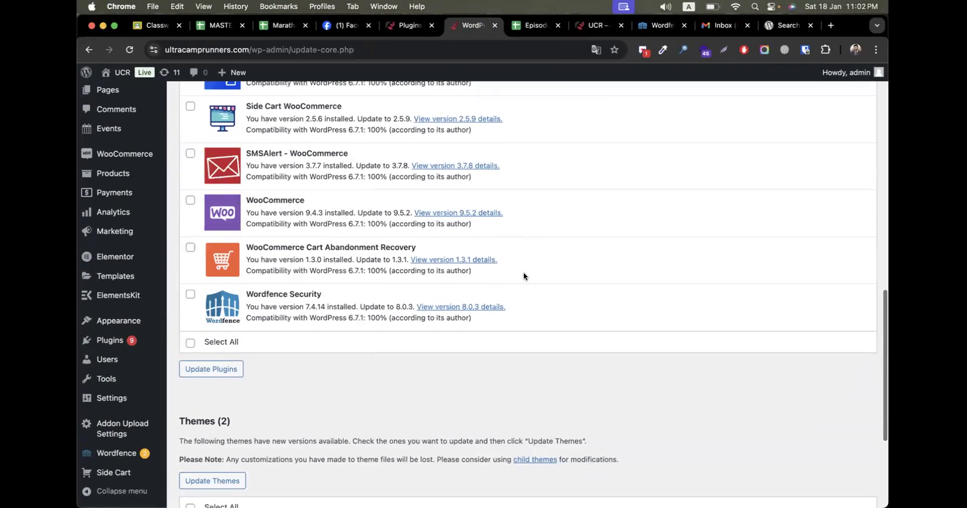
scroll(524, 276, "up", 10)
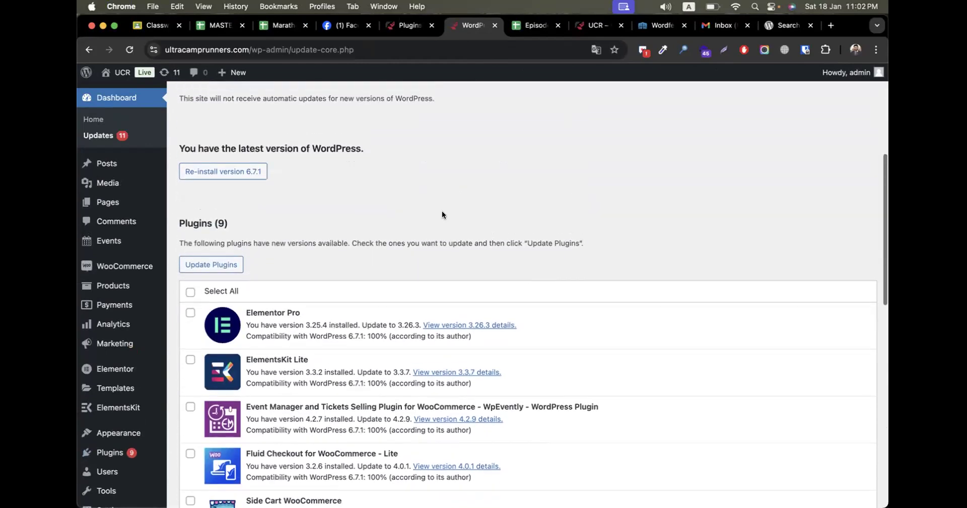
- Open the WordPress Security Guidelines sheet of the Episode-28 spreadsheet and read the security plugin, regular update and strong password sections
key("ctrl+Right")
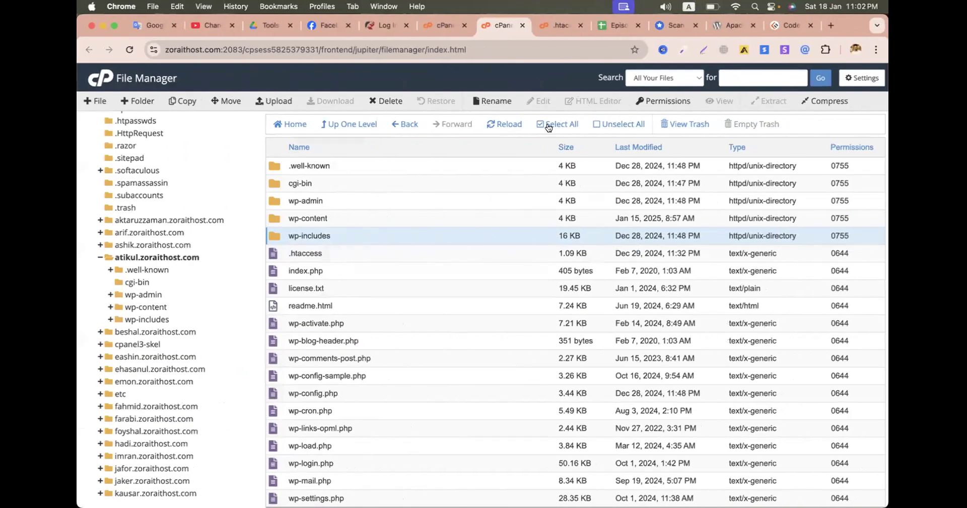
left_click(603, 29)
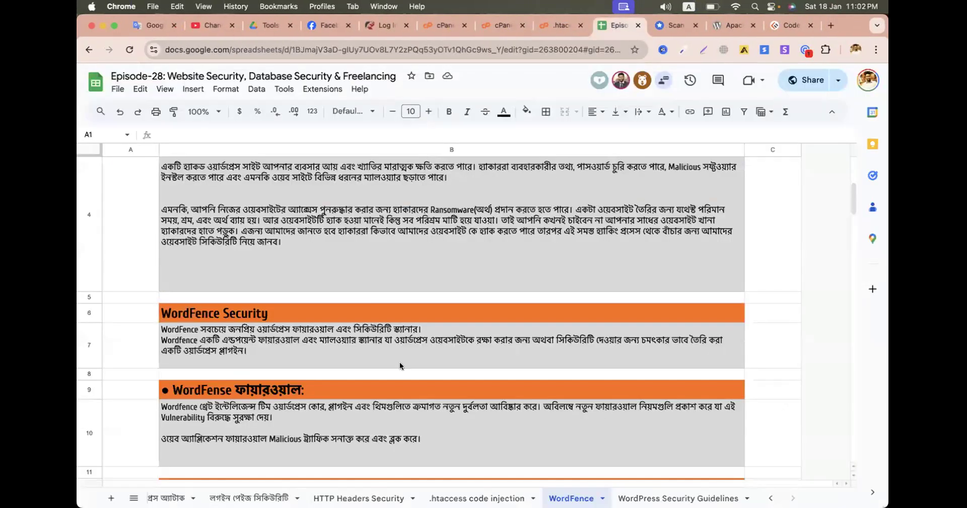
left_click(667, 492)
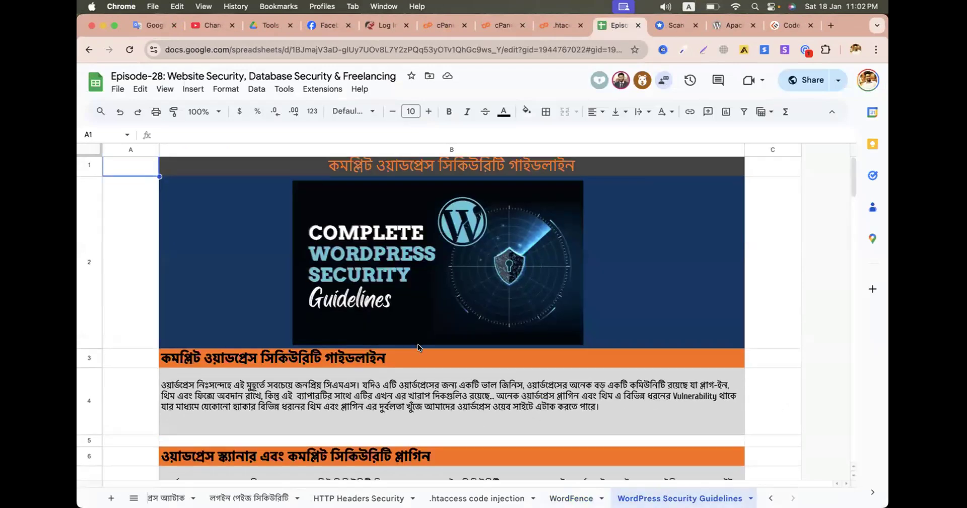
scroll(418, 347, "down", 3)
scroll(310, 367, "down", 2)
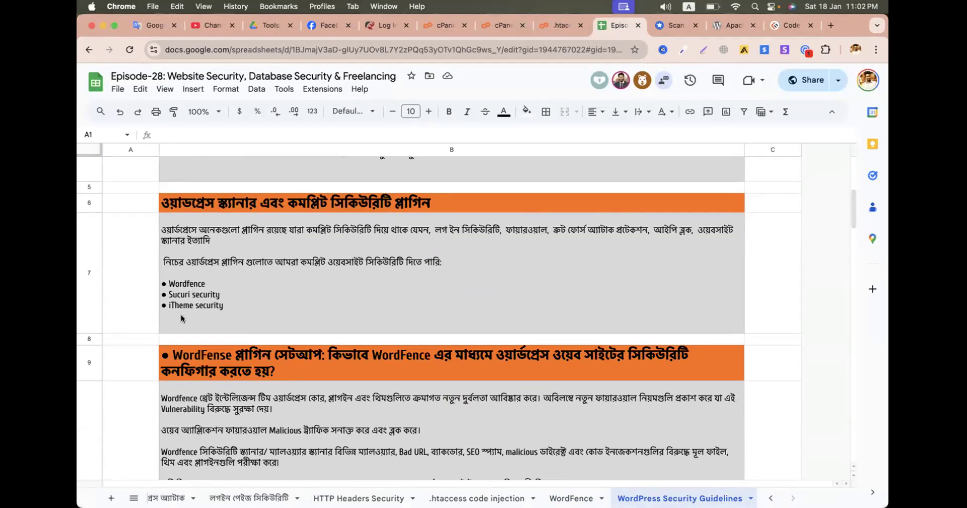
scroll(217, 302, "down", 4)
scroll(201, 375, "down", 3)
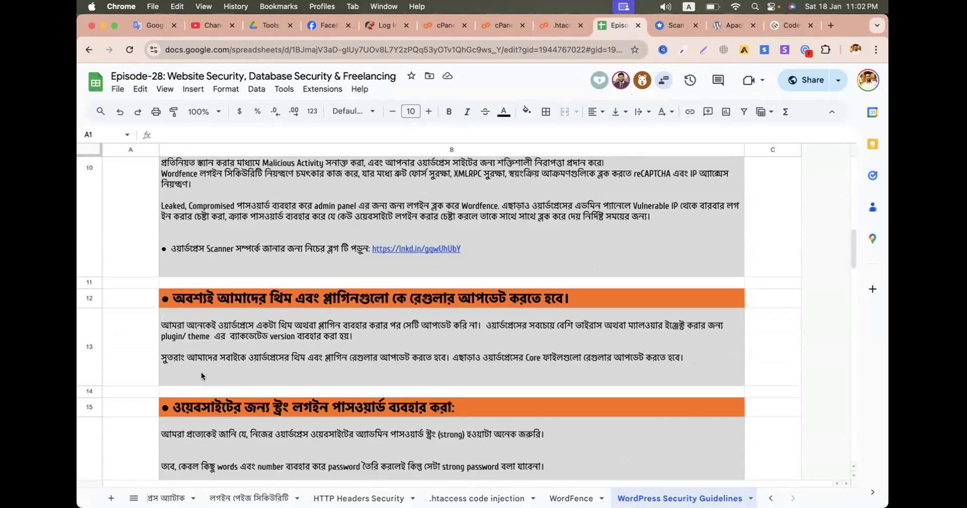
scroll(202, 375, "down", 2)
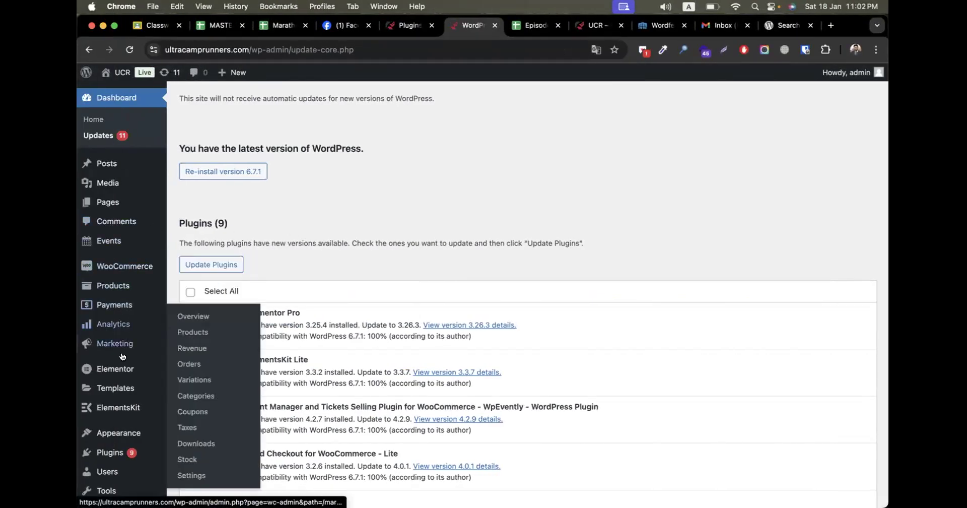
- Open the installed themes page and start updating the Blocksy and Hello Elementor themes
mouse_move(125, 432)
left_click(181, 381)
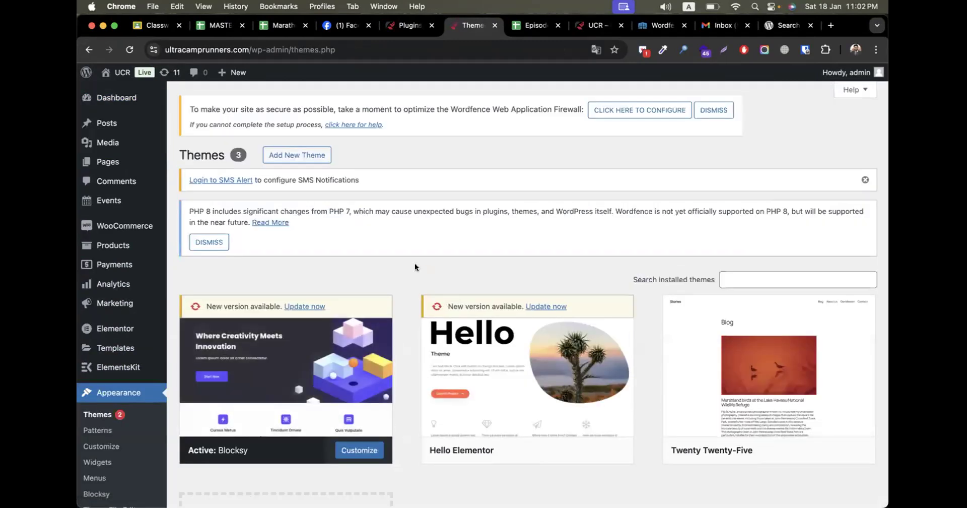
scroll(416, 266, "down", 5)
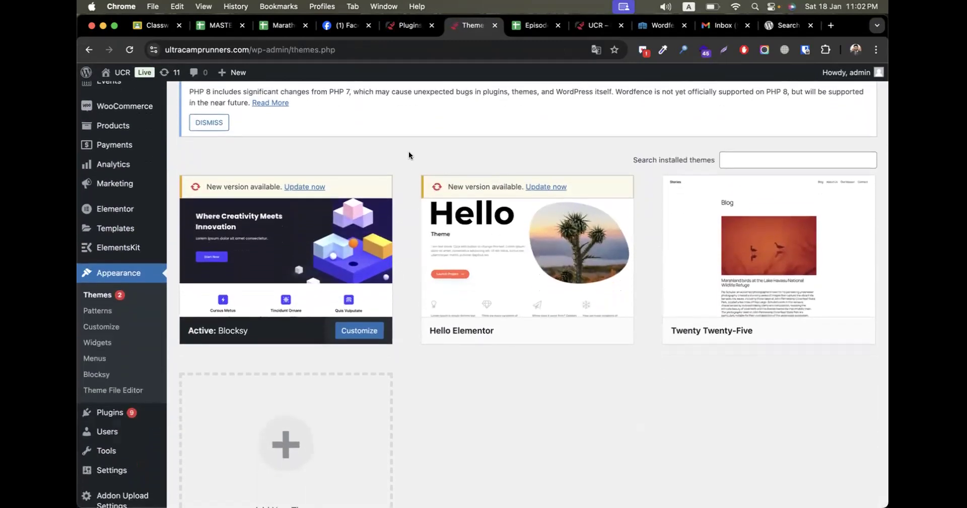
mouse_move(225, 296)
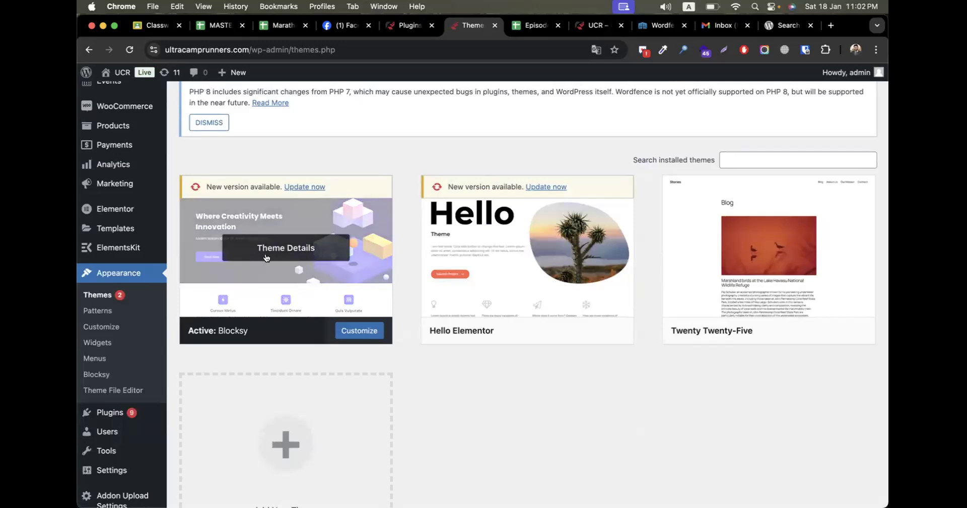
left_click(315, 187)
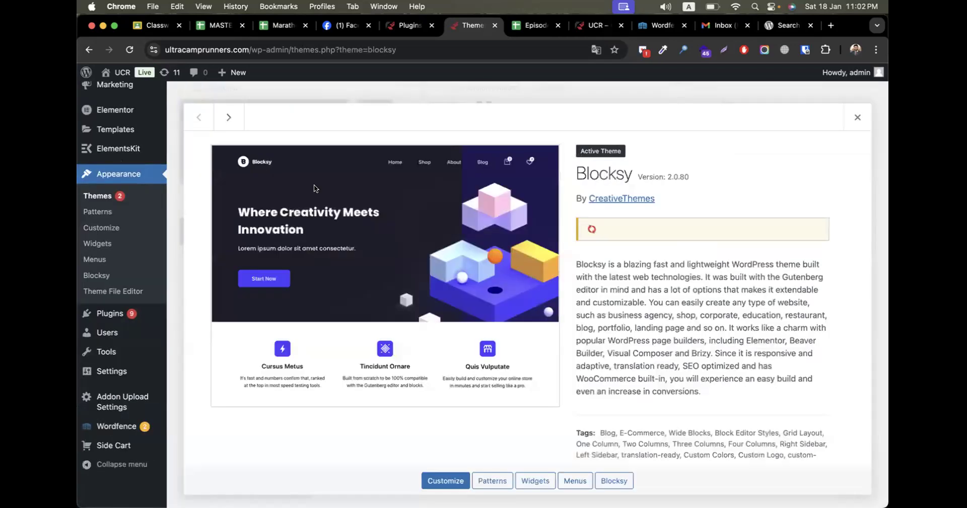
left_click(858, 116)
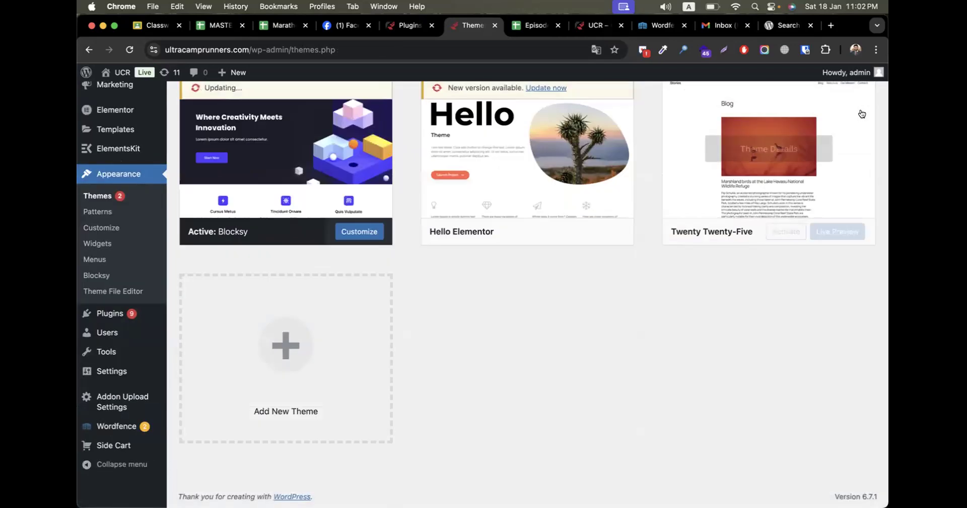
scroll(282, 227, "up", 3)
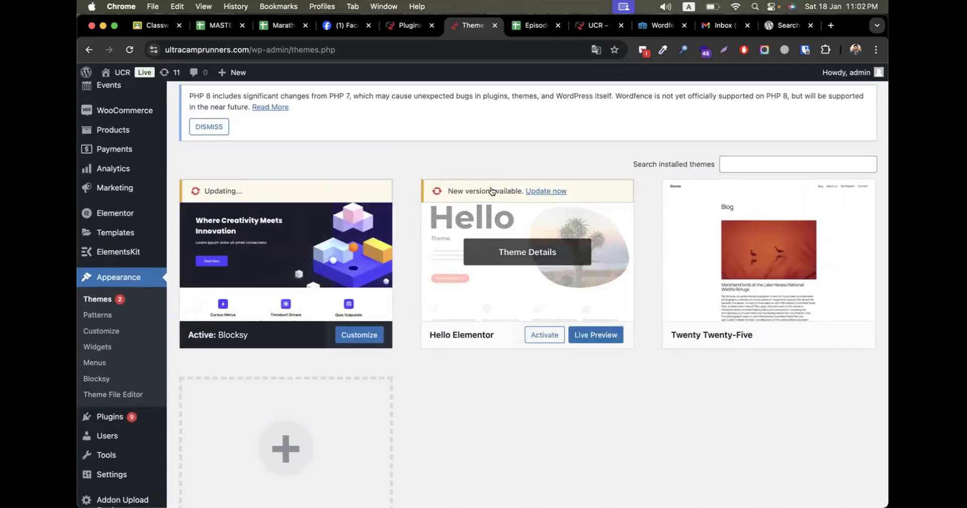
left_click(536, 191)
- Return to the WordPress Security Guidelines sheet and read the strong password, website backup and meta generator sections
key("ctrl+Right")
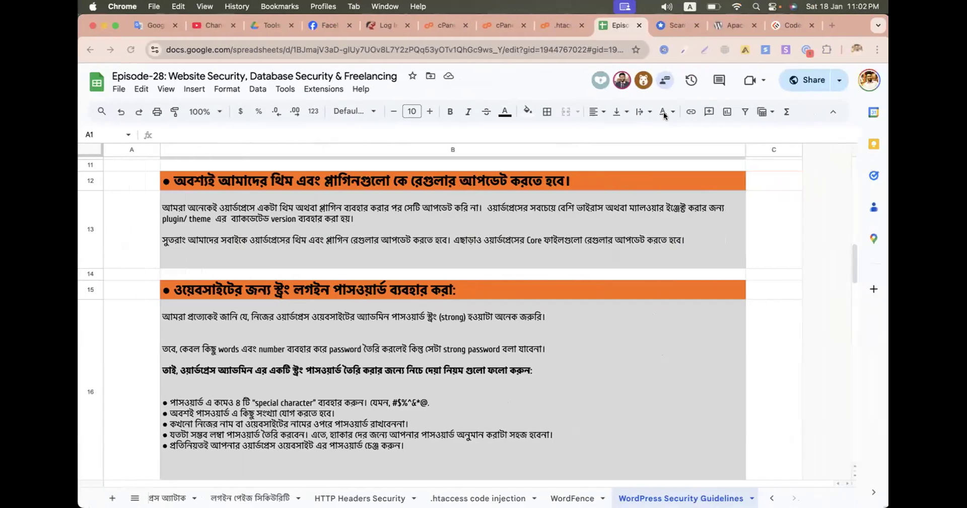
scroll(208, 362, "down", 1)
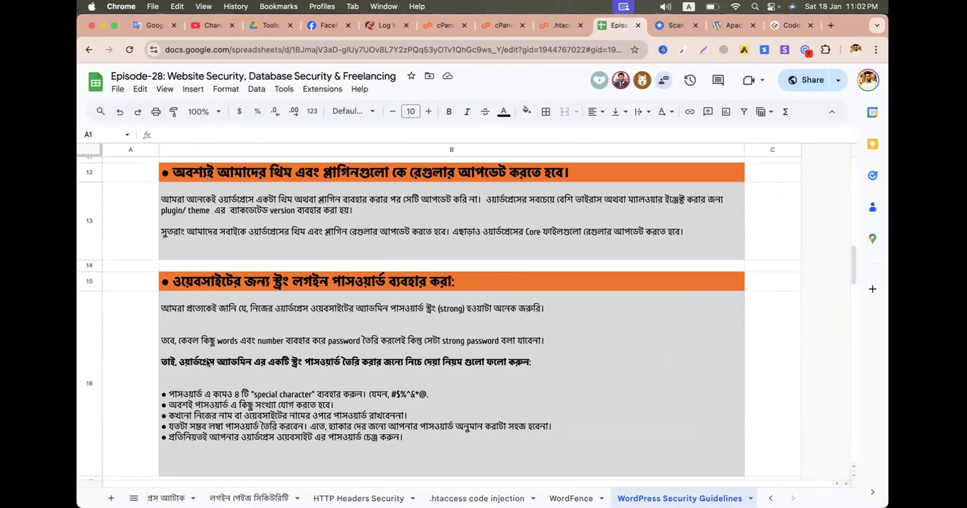
left_click(230, 291)
scroll(244, 344, "down", 3)
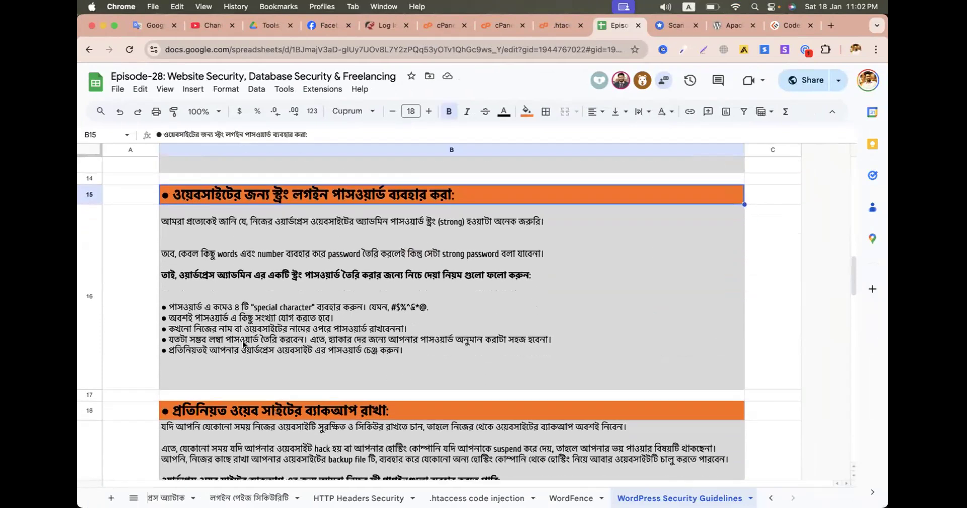
scroll(243, 344, "down", 6)
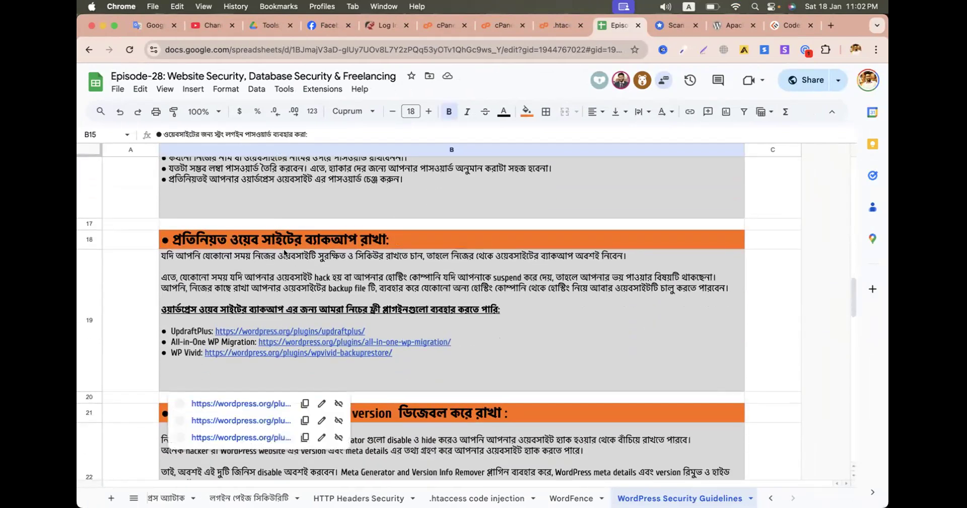
left_click(283, 241)
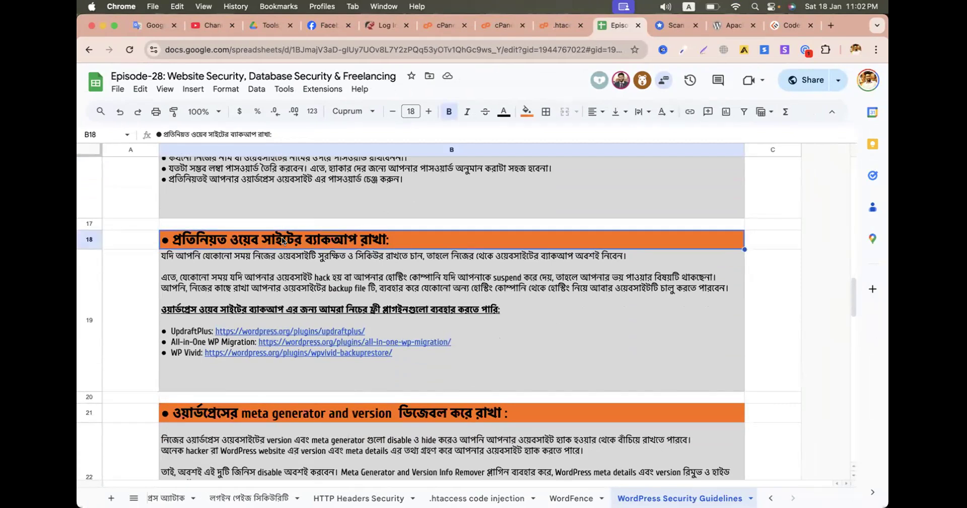
scroll(381, 321, "down", 5)
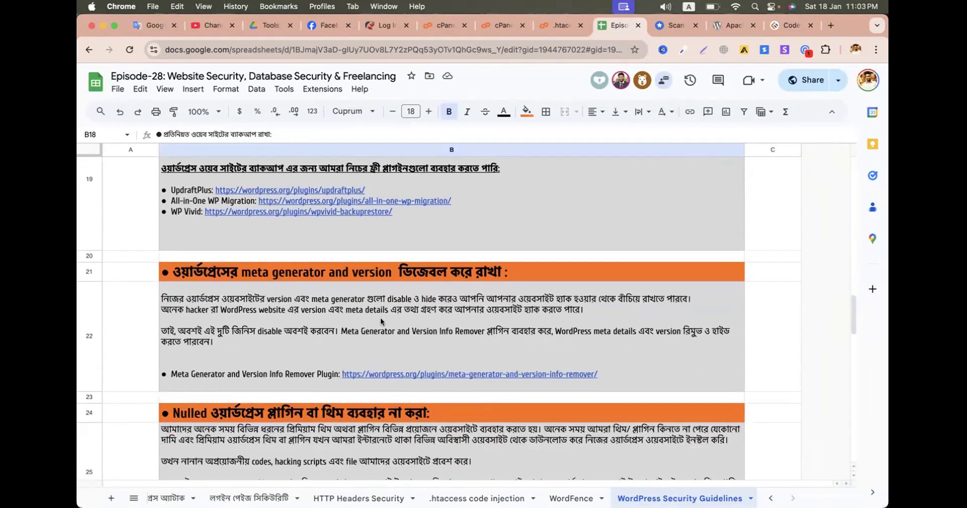
- Read the guideline sections on nulled plugins and themes, login page protection and Cloudflare security settings
scroll(287, 345, "down", 5)
left_click(247, 266)
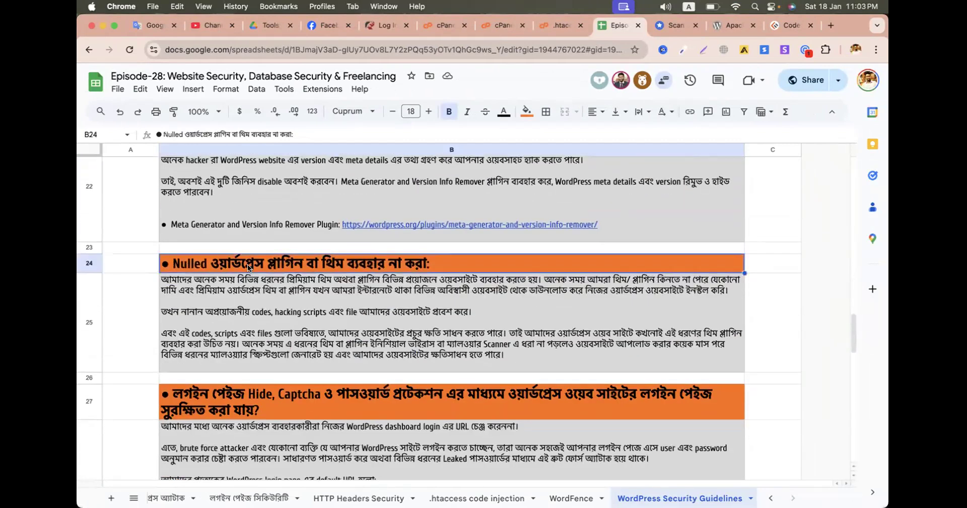
scroll(249, 314, "down", 2)
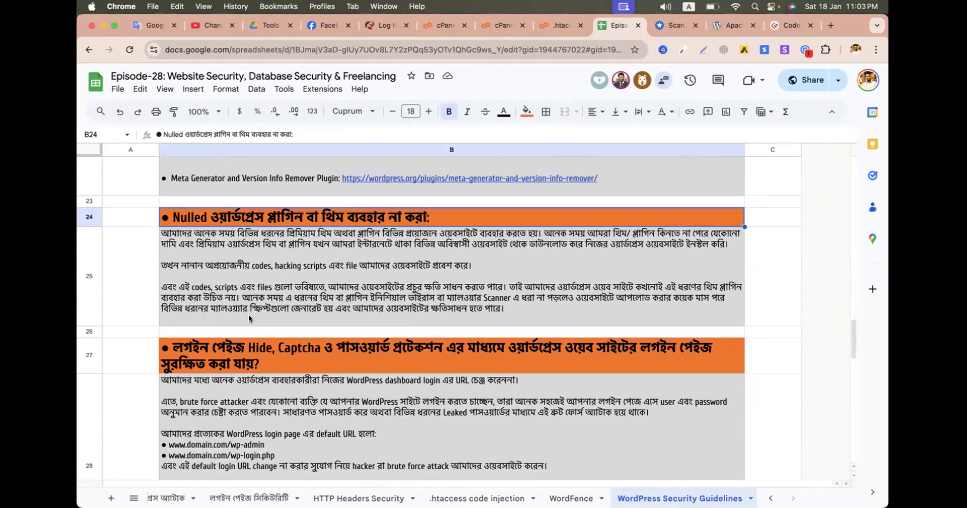
scroll(249, 315, "down", 1)
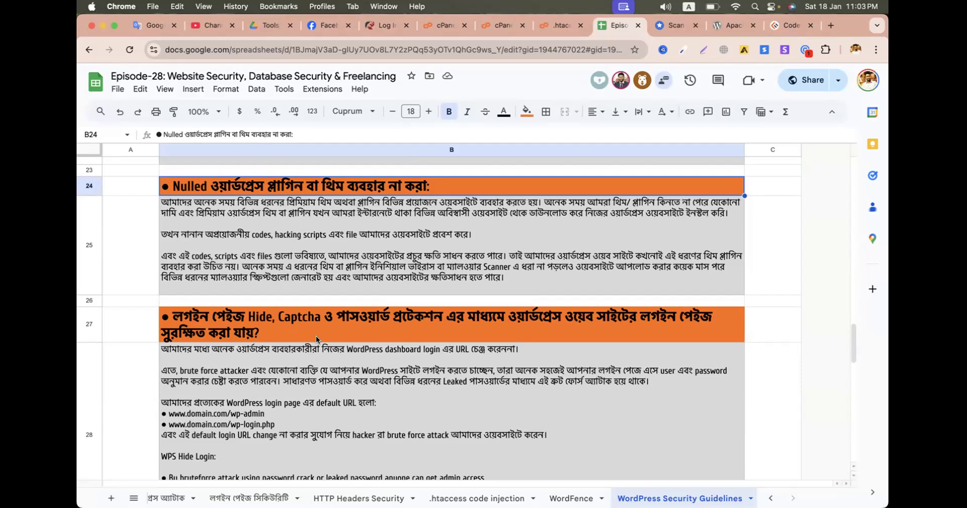
scroll(316, 336, "down", 3)
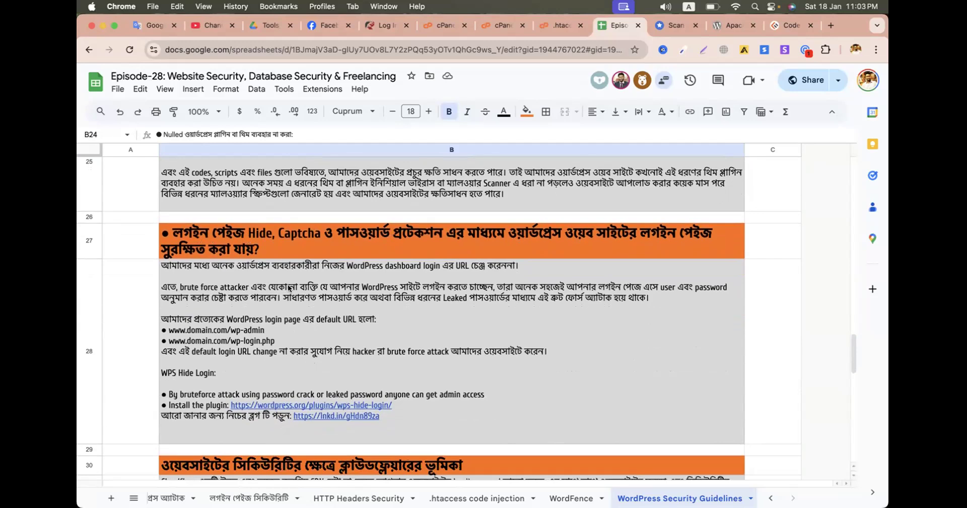
scroll(289, 287, "down", 8)
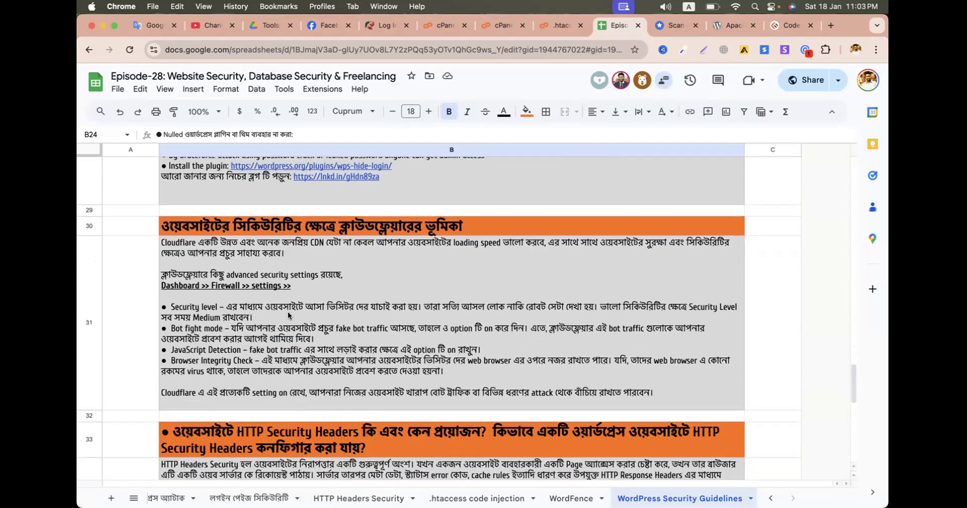
scroll(288, 315, "down", 2)
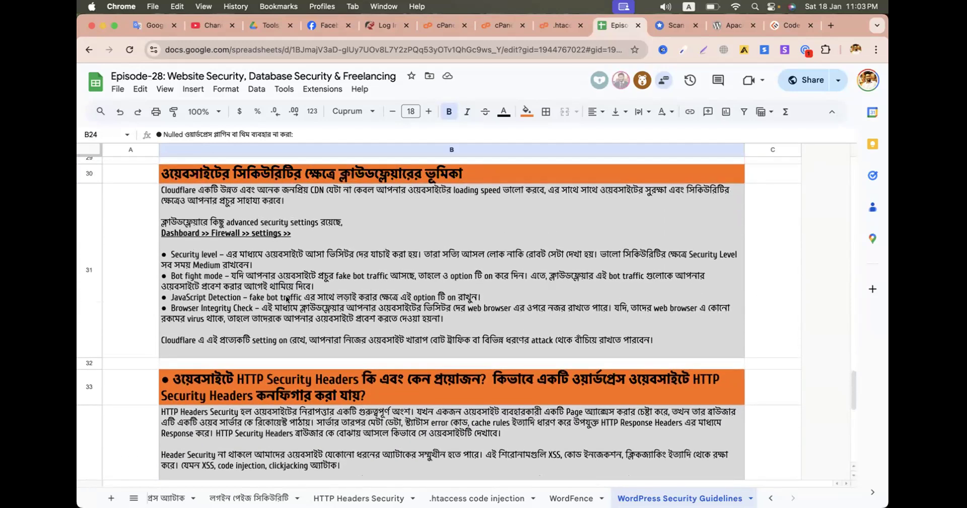
left_click(351, 172)
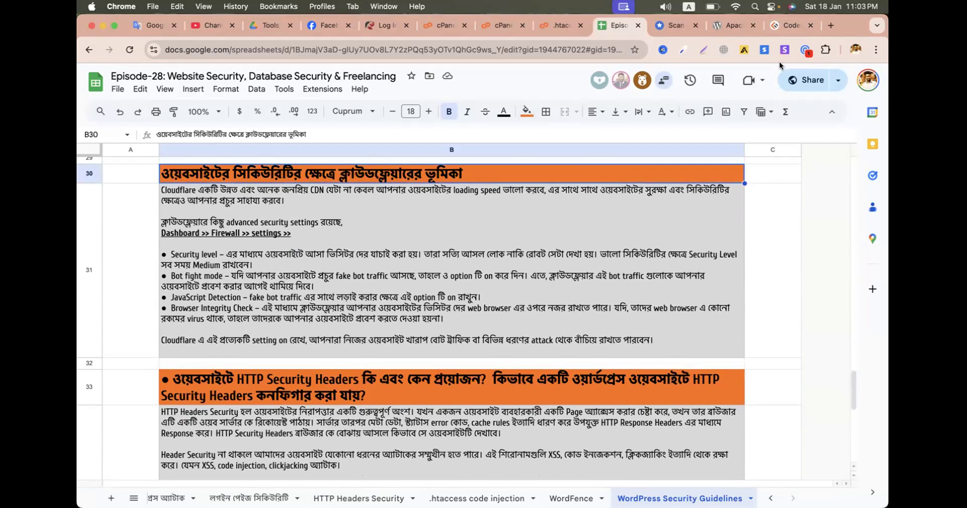
- Check the codemanbd.com site and the Security Headers report for ultracamprunners.com, and return to the guidelines sheet
left_click(784, 26)
left_click(327, 49)
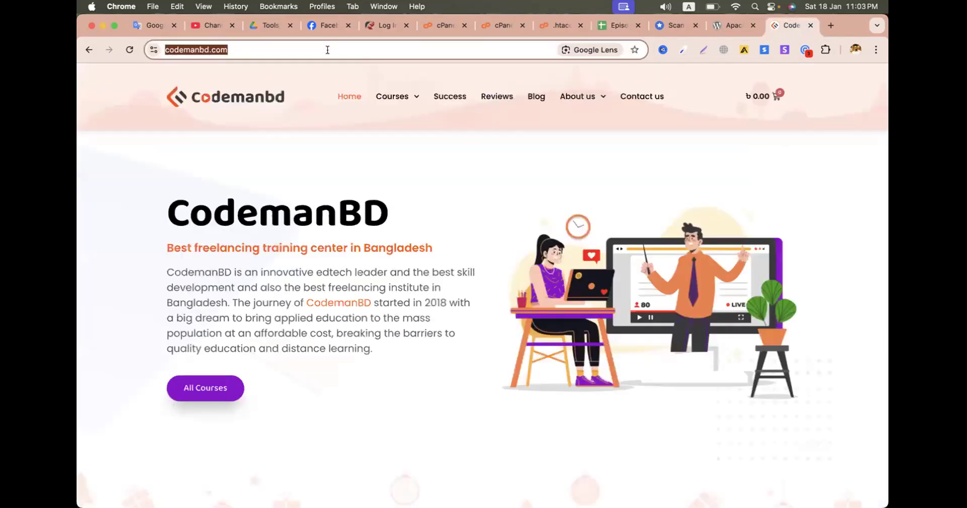
left_click(670, 25)
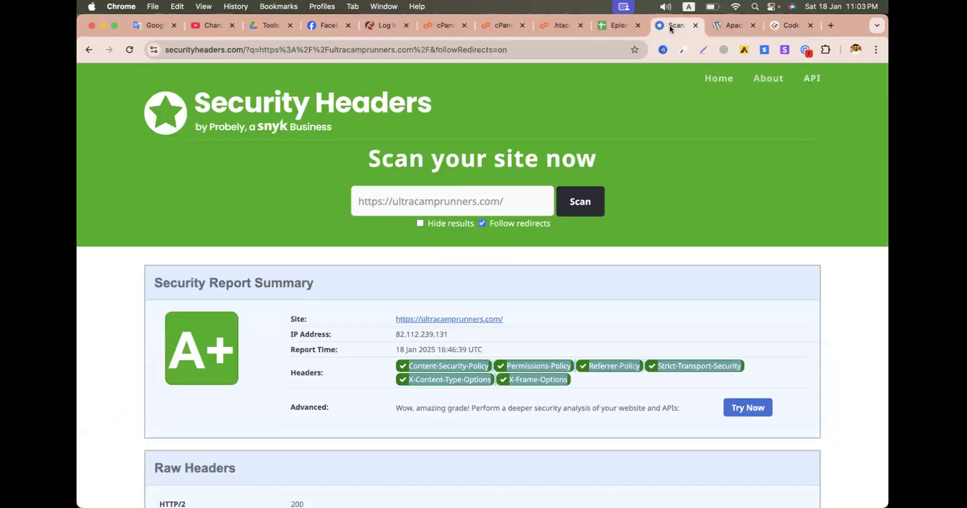
left_click(569, 25)
left_click(609, 24)
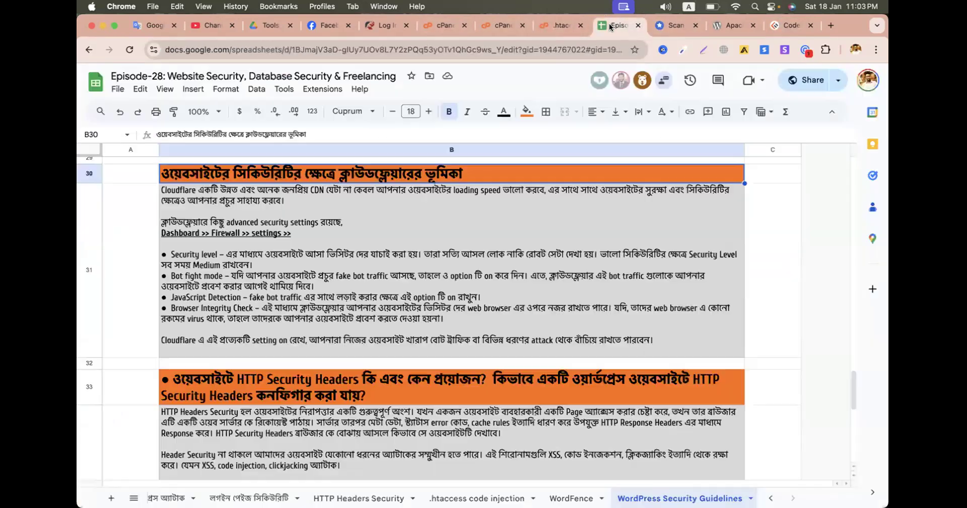
- Read the HTTP Security Headers and Protect Websites With .htaccess sections, and go back to the start of the guidelines
scroll(376, 284, "down", 5)
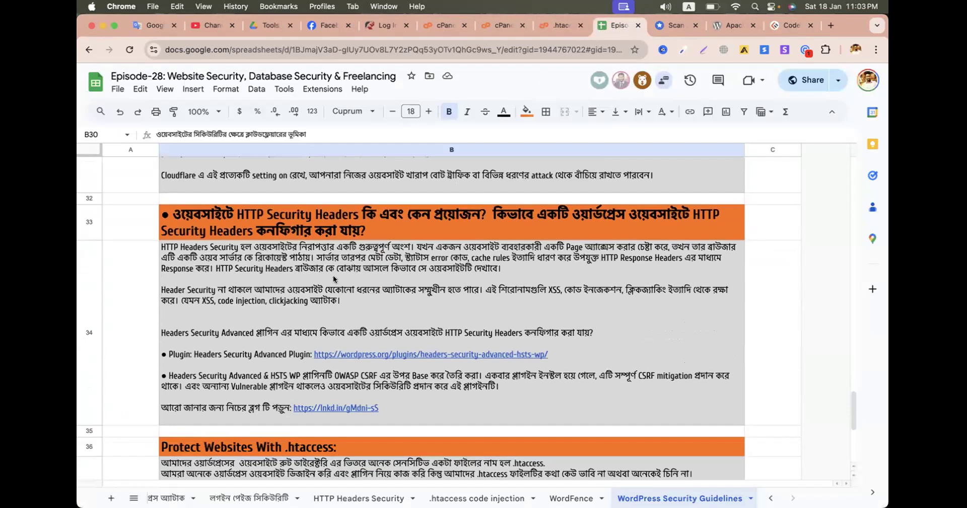
left_click(301, 219)
scroll(280, 280, "down", 4)
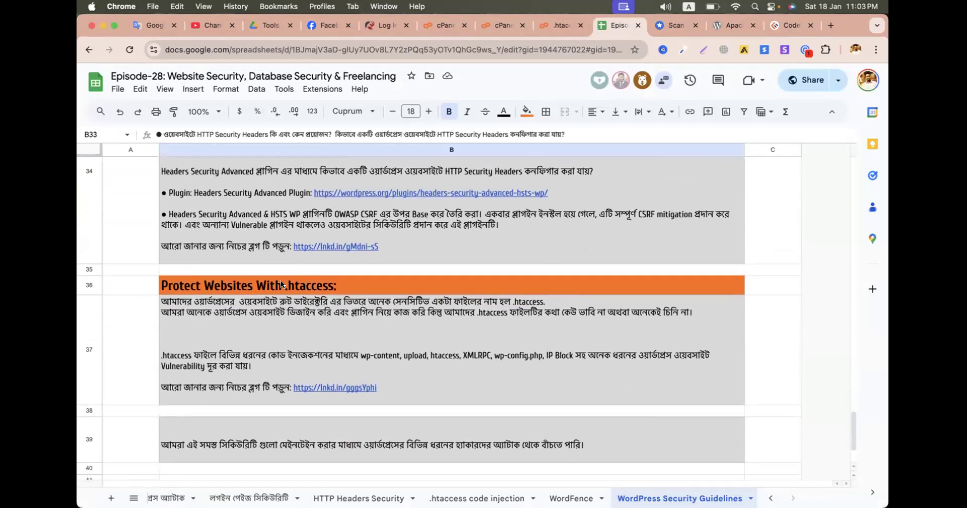
left_click(245, 270)
scroll(264, 314, "down", 3)
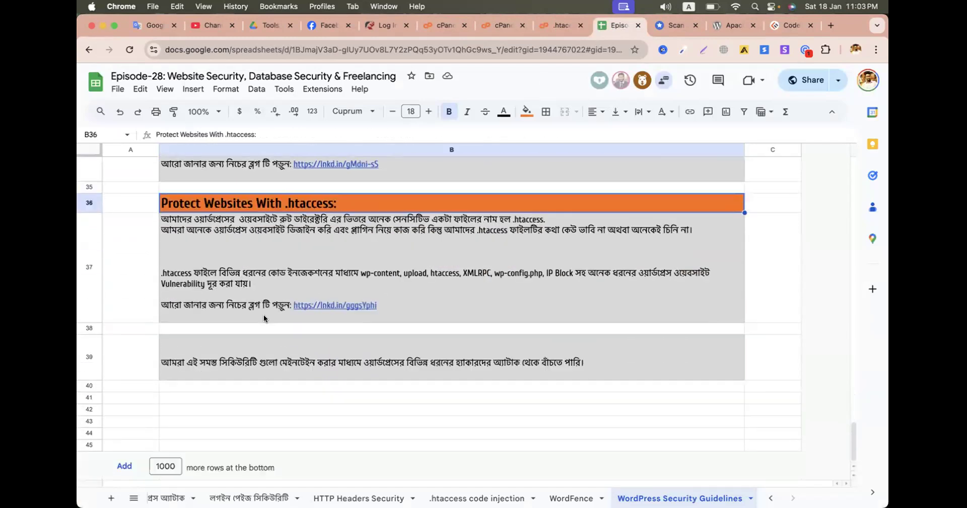
scroll(264, 314, "up", 15)
scroll(264, 318, "up", 10)
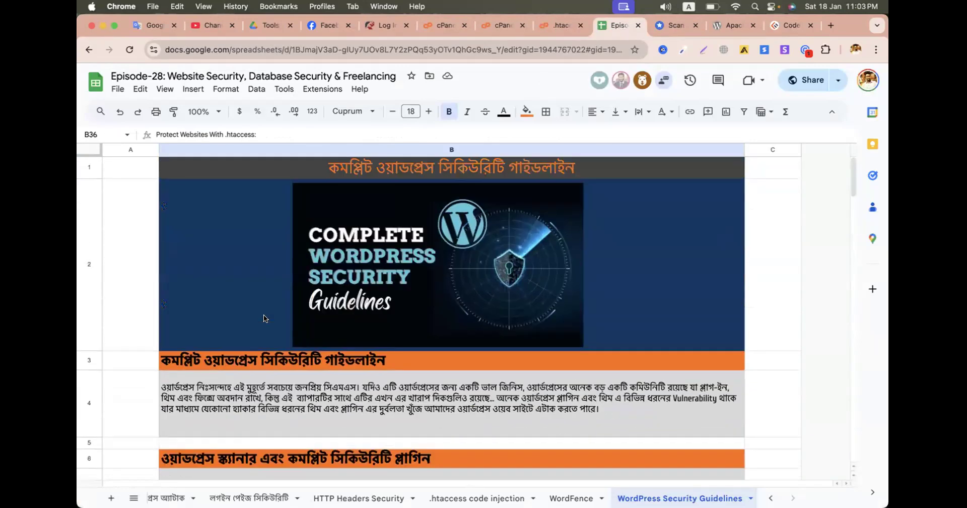
- Return to the WordPress themes page, check both theme updates and dismiss the SMS Alert login notice
left_click(187, 492)
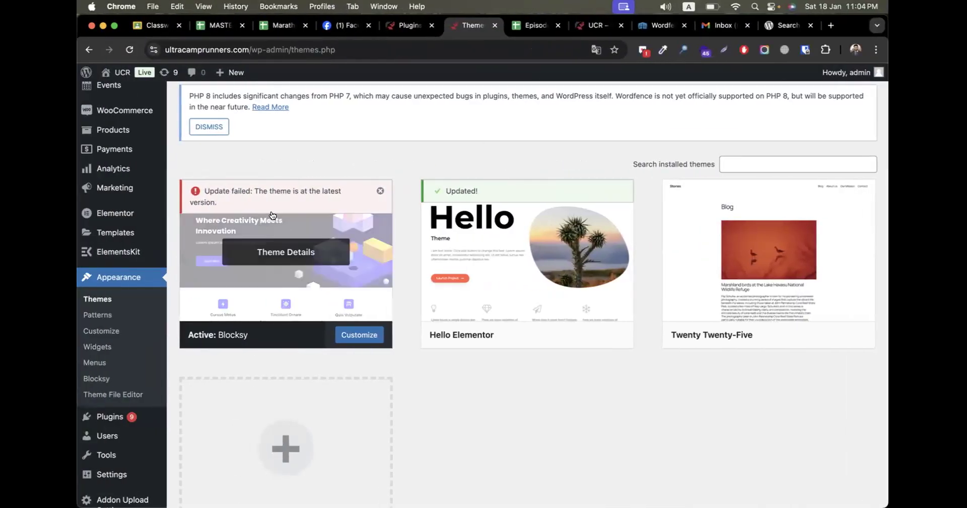
scroll(372, 181, "up", 4)
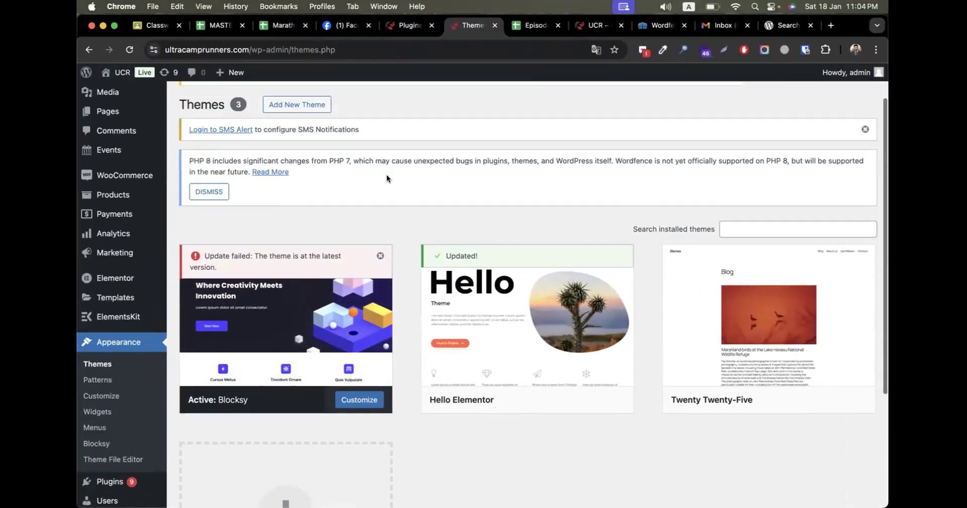
left_click(865, 168)
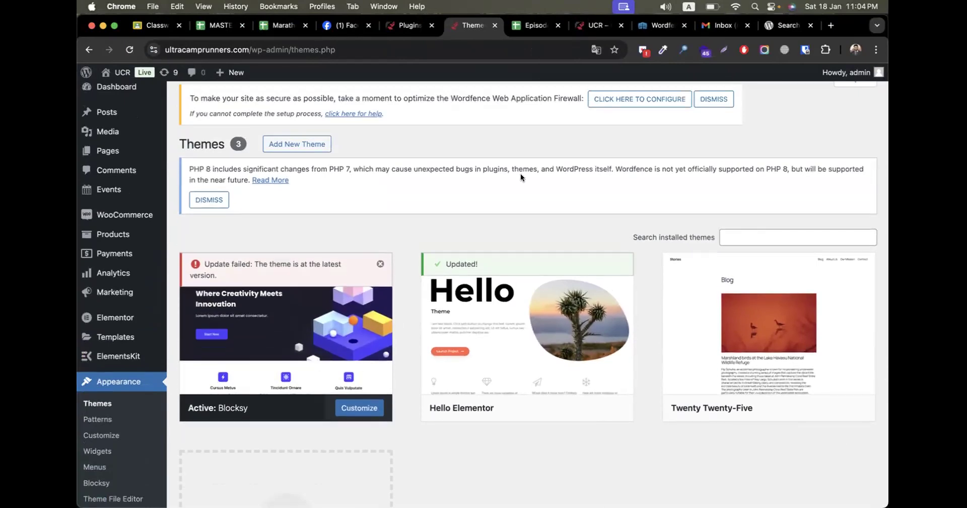
- Switch to the installed plugins page and check the progress of the running plugin updates
left_click(406, 27)
scroll(336, 202, "down", 20)
scroll(336, 200, "up", 4)
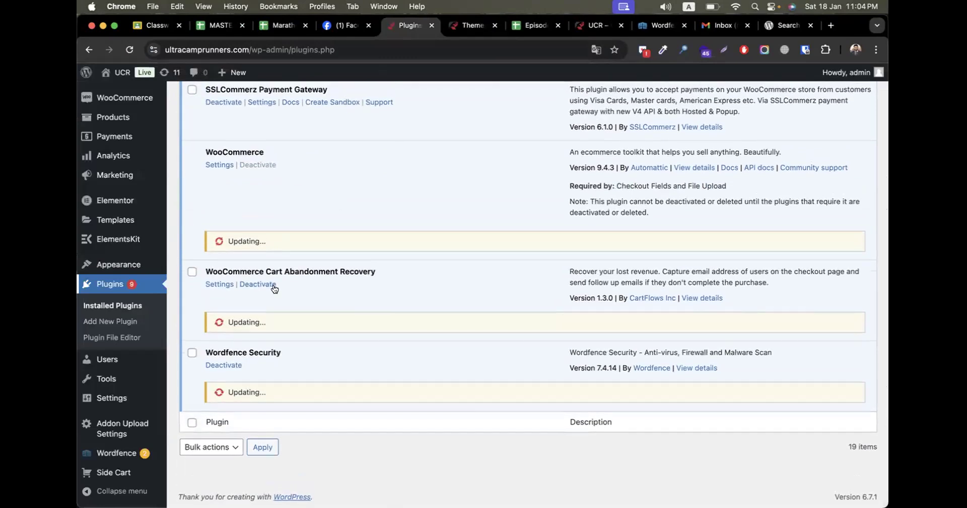
scroll(274, 284, "up", 20)
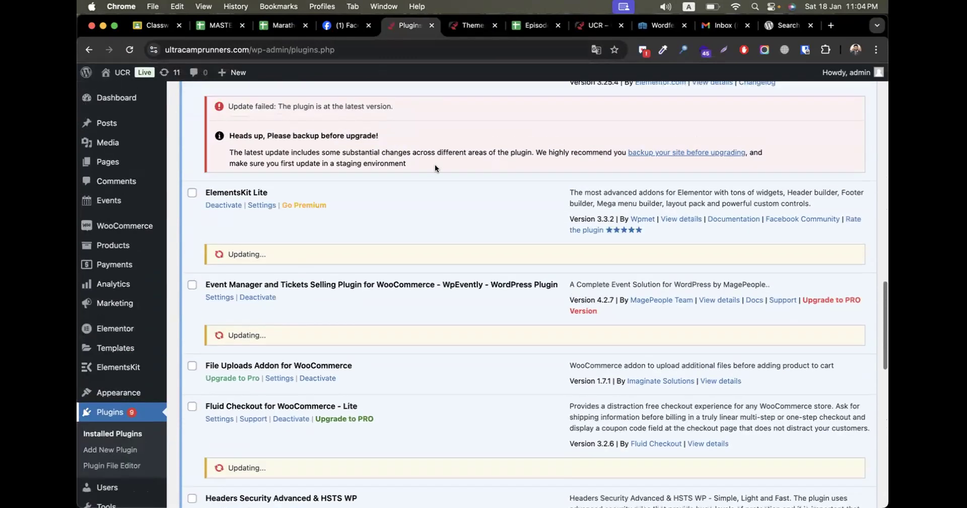
- Close the Wordfence pricing page and switch to the UCR page
left_click(657, 23)
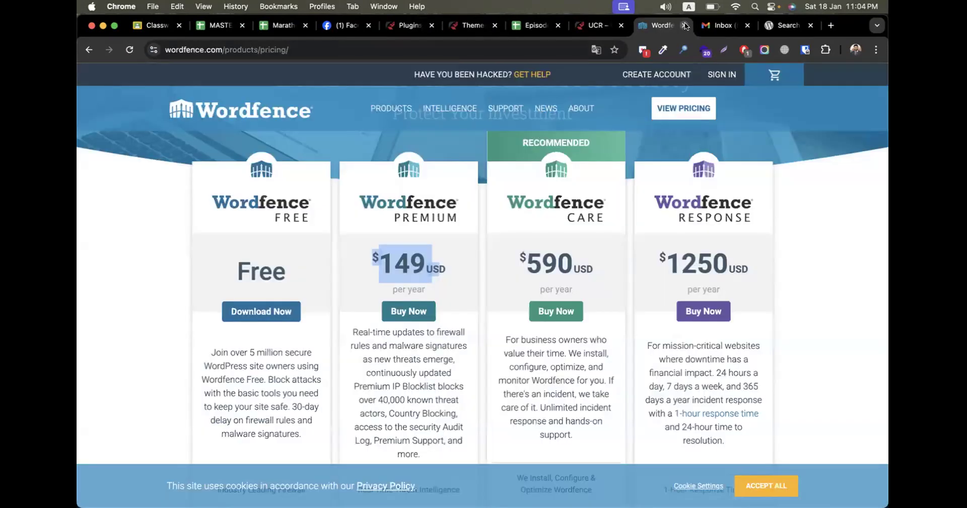
left_click(684, 25)
left_click(589, 27)
- Recheck the theme update status, and return to the installed plugins list to review its update results
left_click(464, 24)
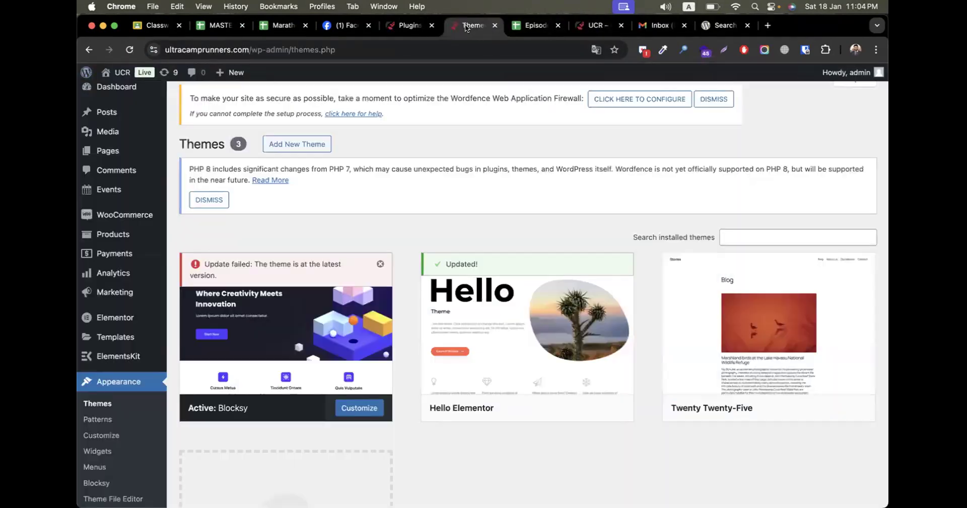
left_click(418, 22)
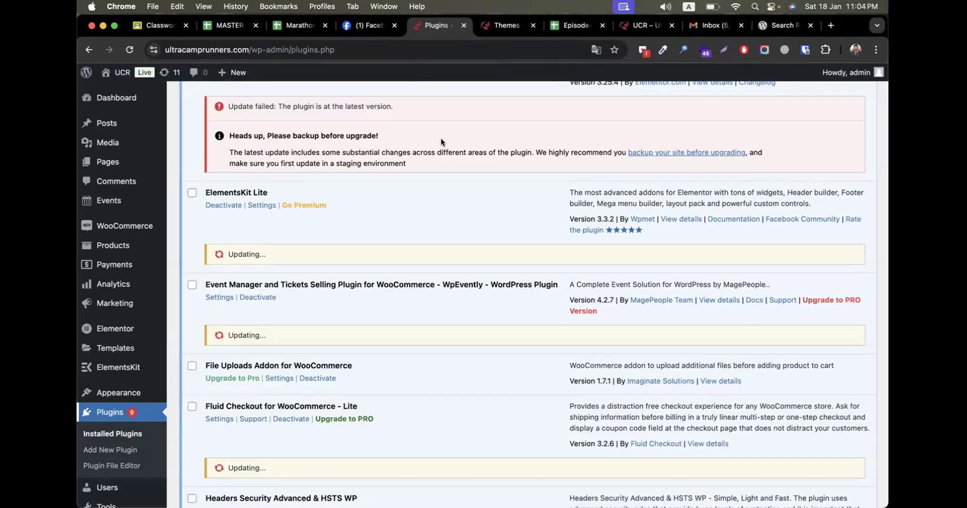
scroll(464, 241, "up", 10)
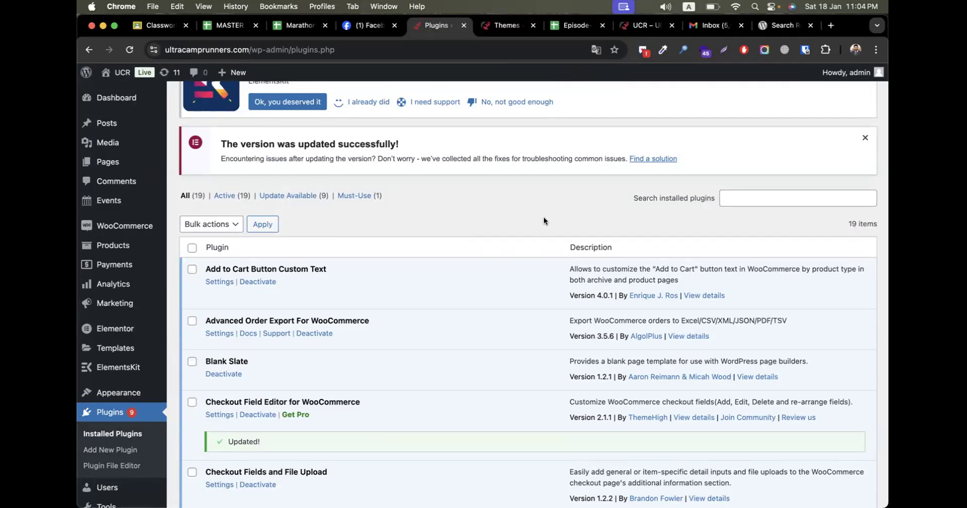
- Review the plugin update results, then dismiss the Elementor version update notice and the SMS Alert login notice
scroll(543, 220, "down", 5)
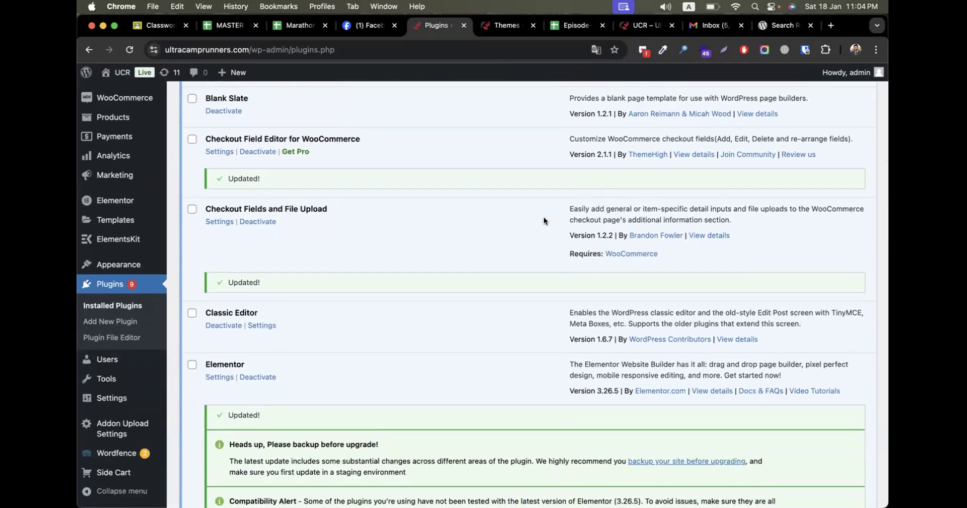
scroll(506, 287, "down", 7)
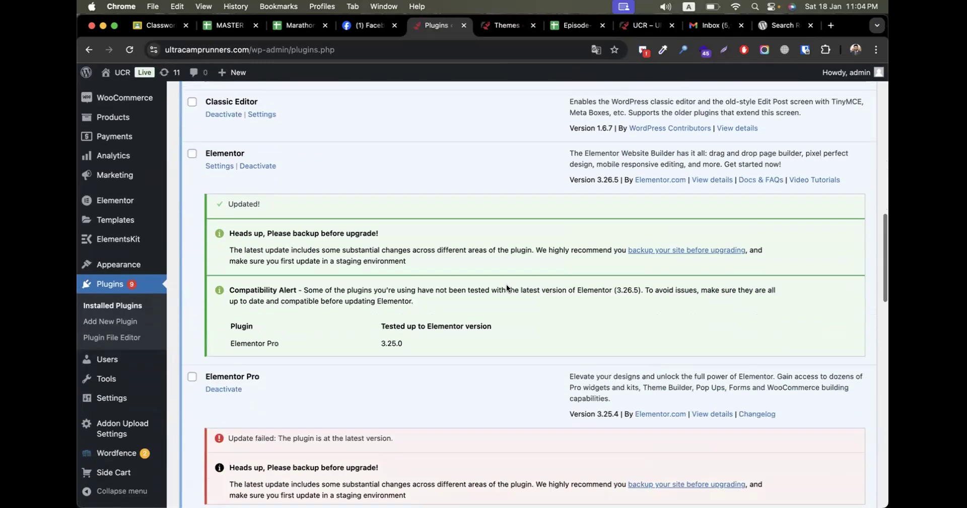
scroll(506, 284, "down", 5)
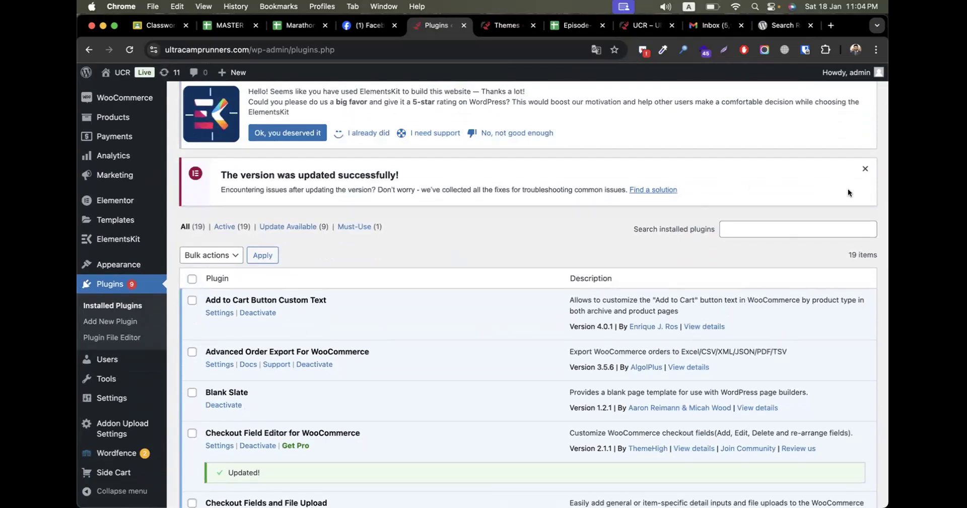
left_click(865, 168)
scroll(442, 311, "up", 5)
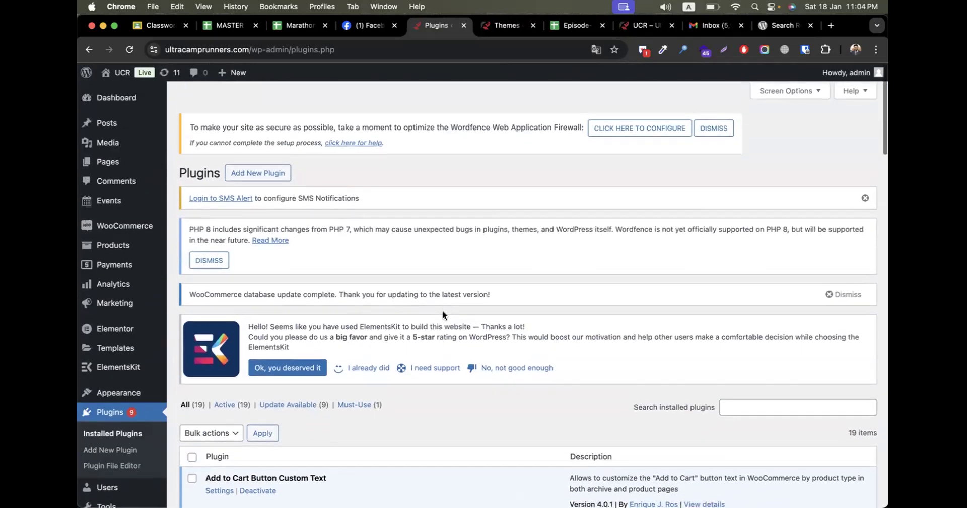
left_click(865, 199)
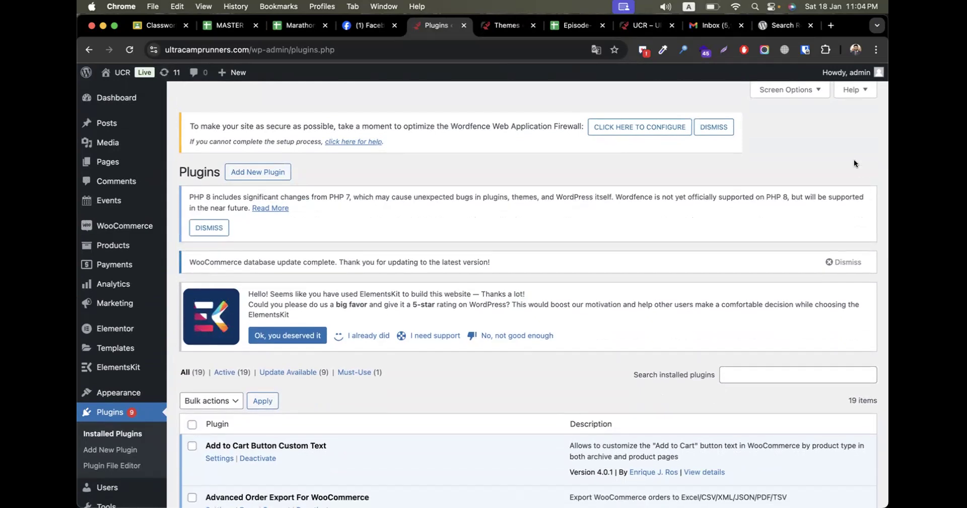
- Switch to the live UCR site, check the homepage sections after the updates, and open the Events page
left_click(642, 25)
scroll(365, 315, "up", 3)
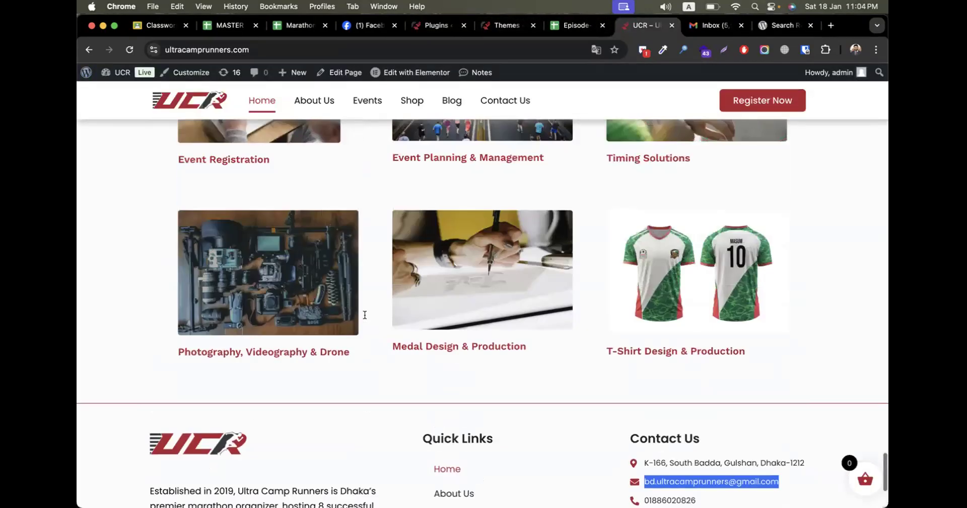
scroll(365, 315, "up", 15)
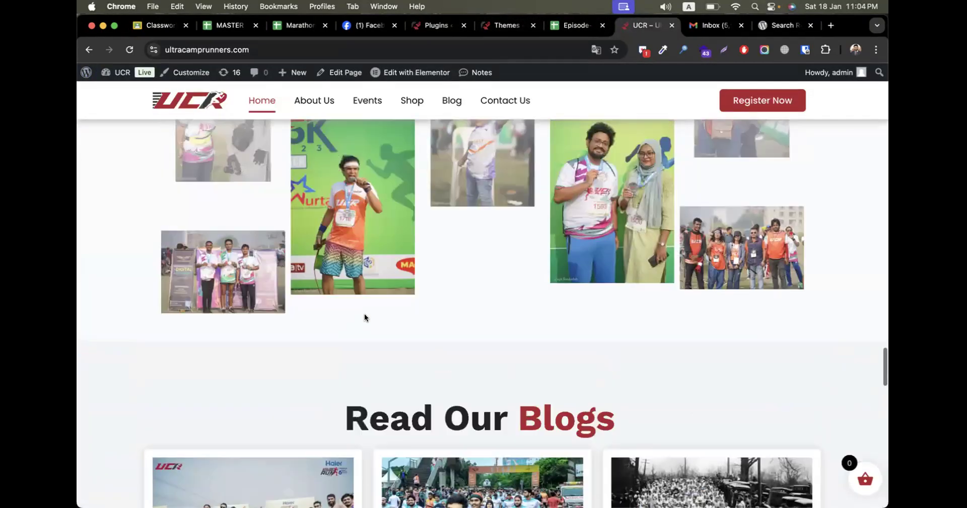
scroll(365, 317, "up", 15)
scroll(364, 317, "up", 8)
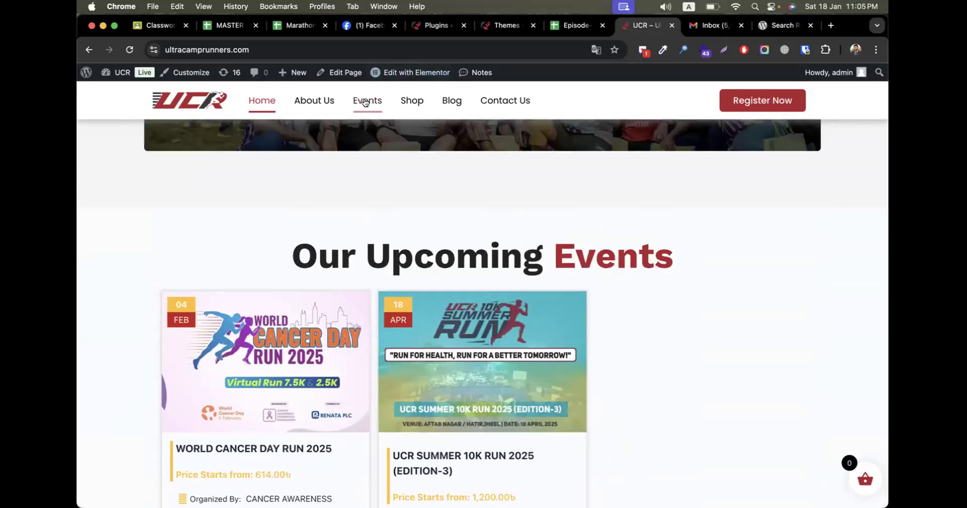
left_click(366, 102)
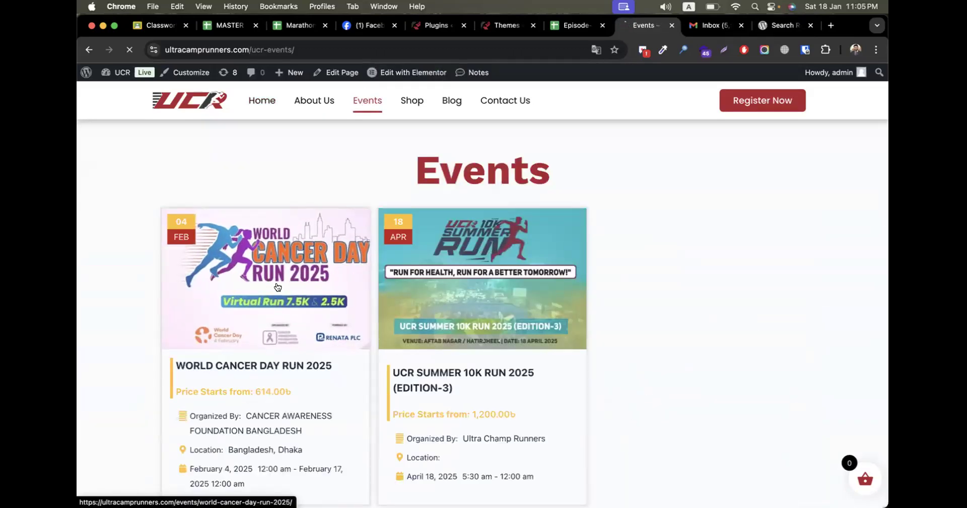
- Open the World Cancer Day Run 2025 event and check its ticket table, details and banner
left_click(277, 287)
scroll(320, 356, "down", 7)
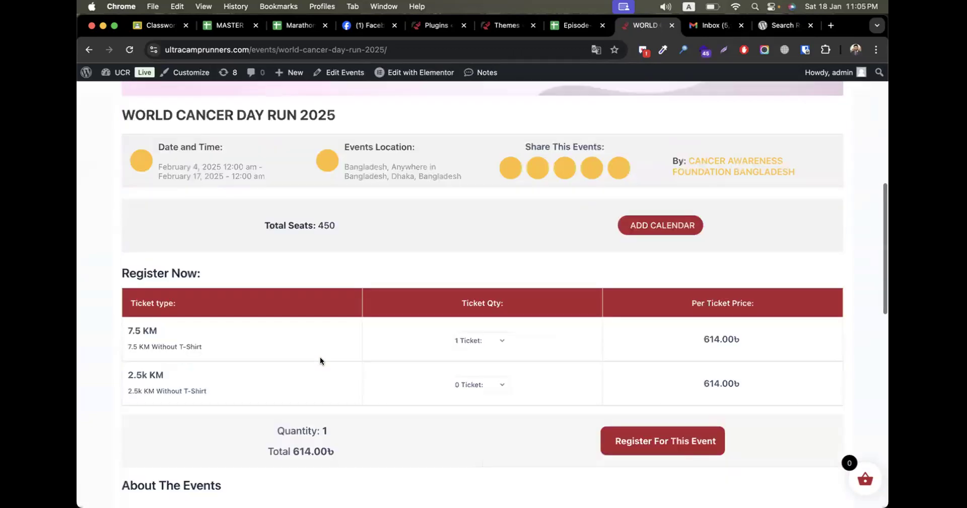
triple_click(131, 329)
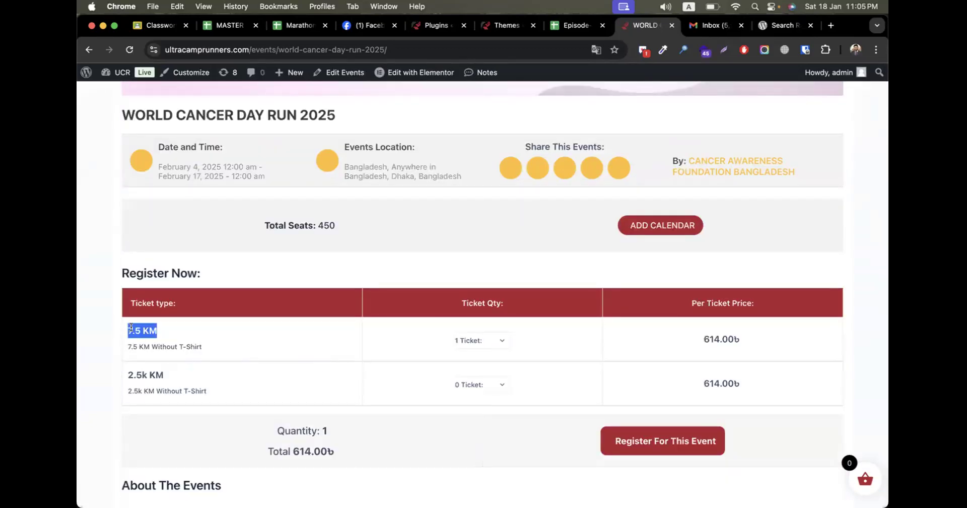
scroll(563, 344, "down", 3)
scroll(482, 297, "up", 12)
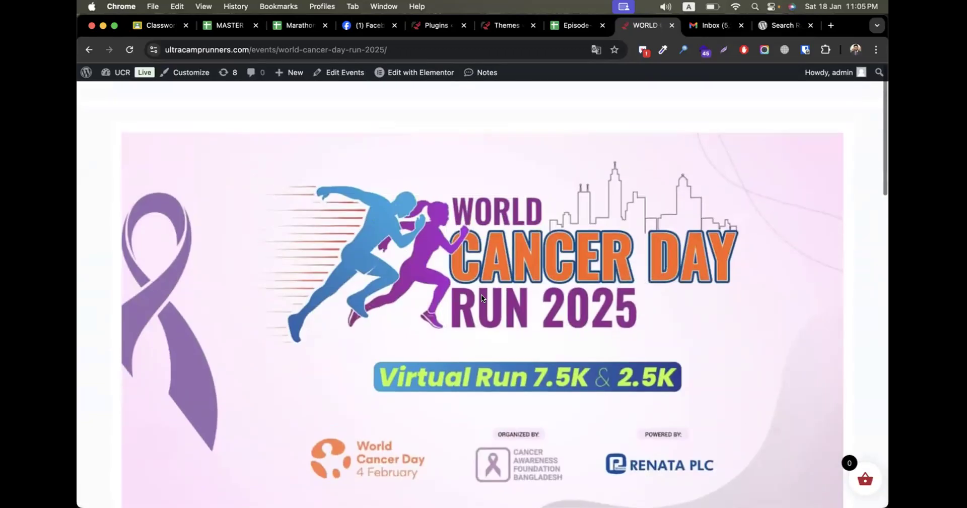
scroll(481, 297, "down", 1)
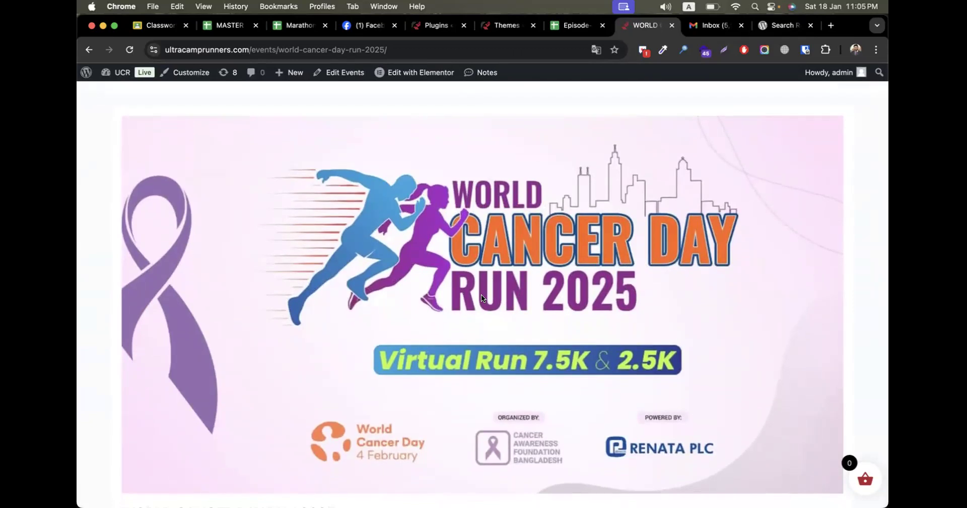